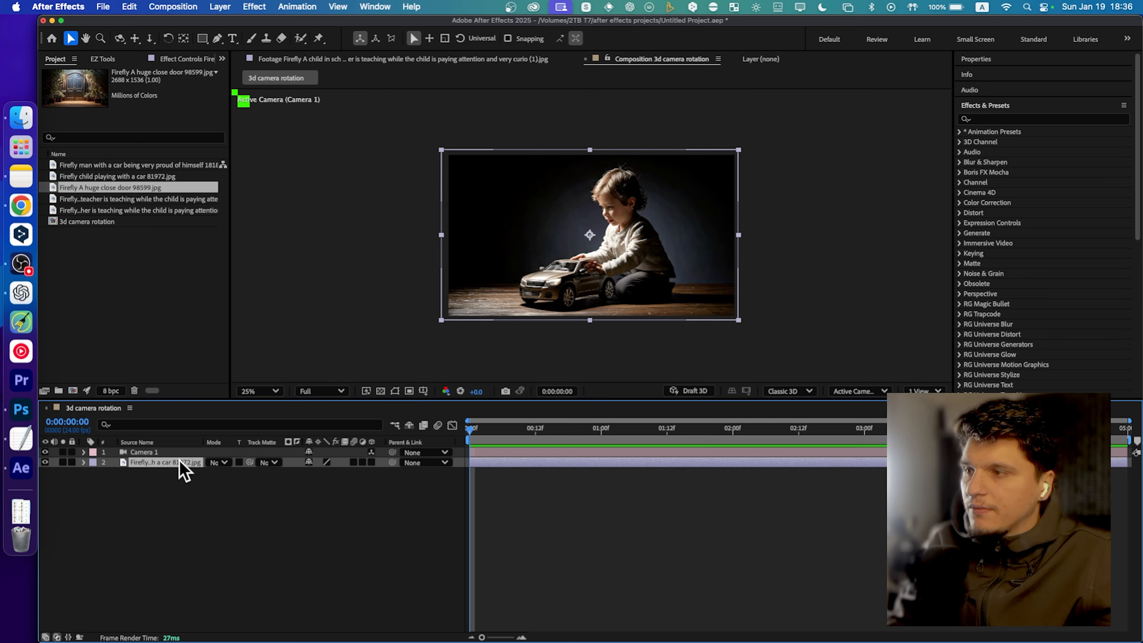
# Create a null object and move its layer above Camera 1 in the layer stack
pyautogui.rightClick(194, 470)
pyautogui.moveTo(232, 481)
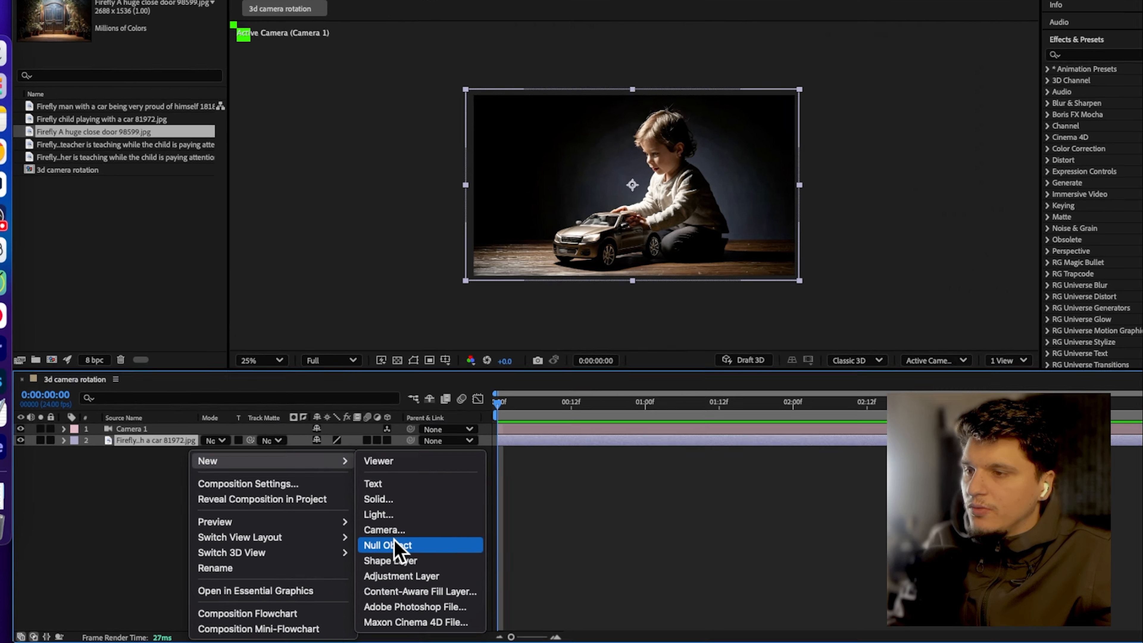
pyautogui.click(393, 545)
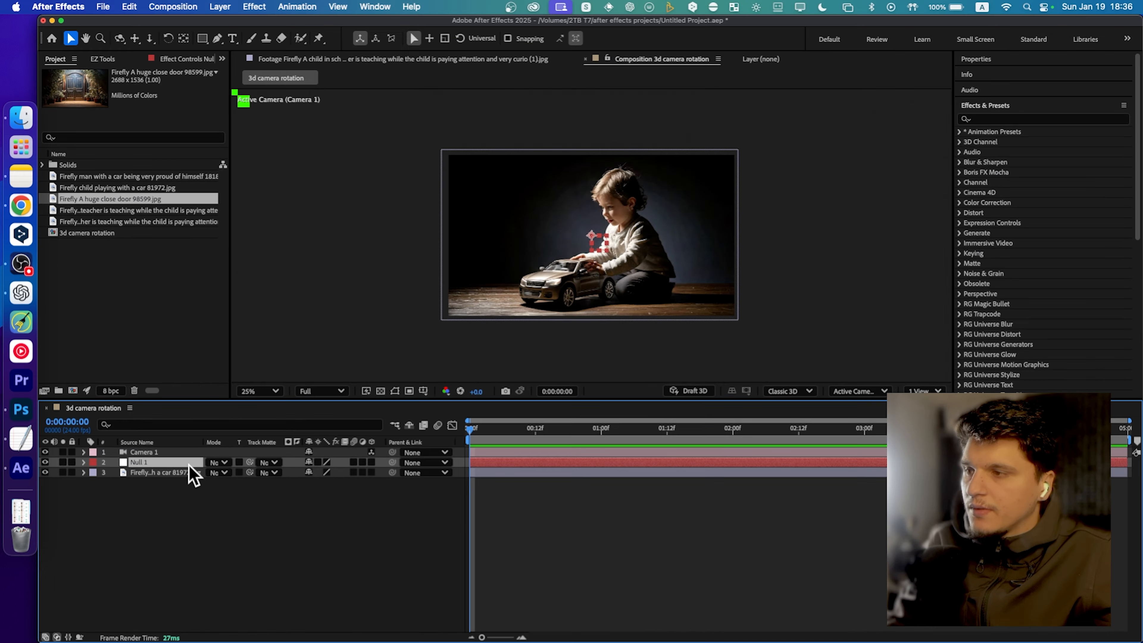
pyautogui.moveTo(178, 469); pyautogui.dragTo(179, 450)
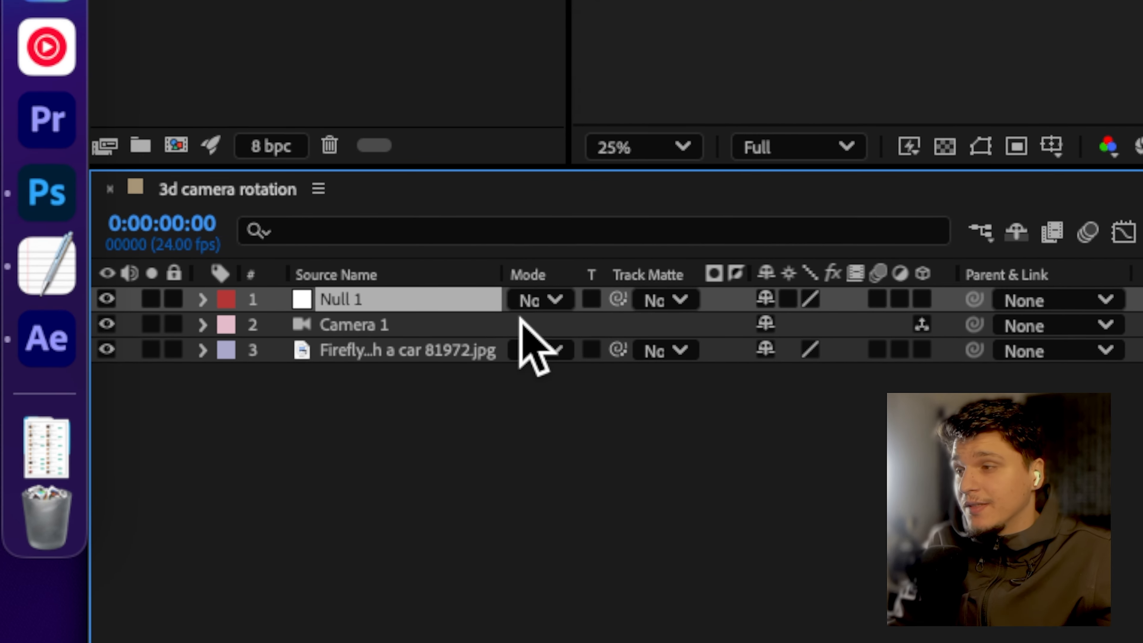
# Parent Camera 1 to the Null 1 layer
pyautogui.moveTo(682, 314); pyautogui.dragTo(490, 314)
pyautogui.moveTo(560, 317); pyautogui.dragTo(766, 305)
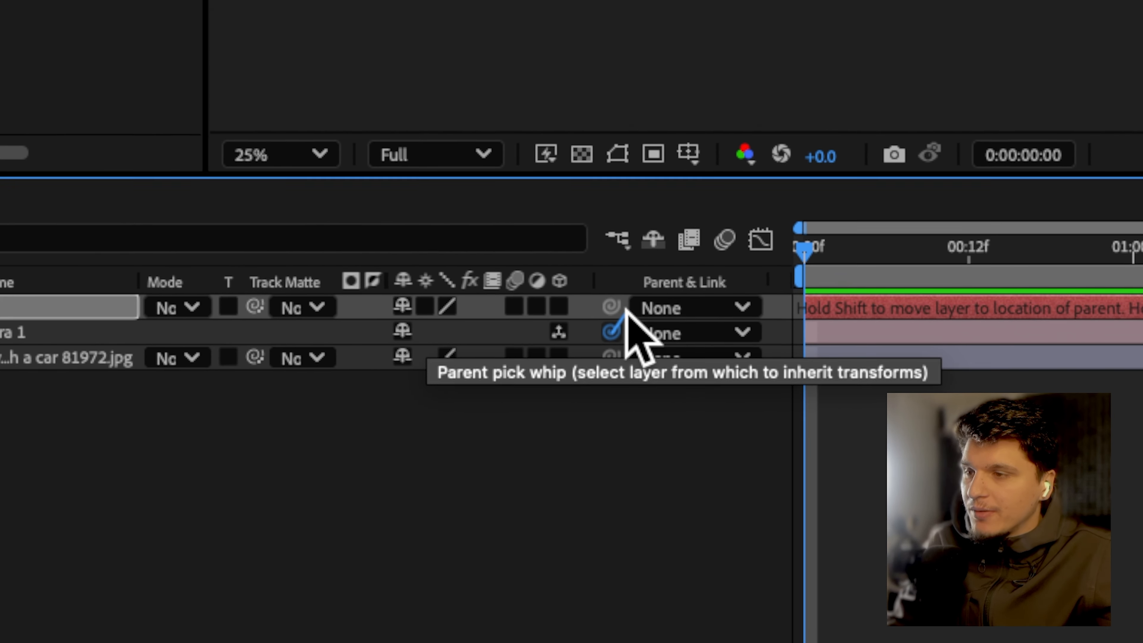
pyautogui.moveTo(625, 308); pyautogui.dragTo(179, 314)
pyautogui.moveTo(384, 320); pyautogui.dragTo(339, 320)
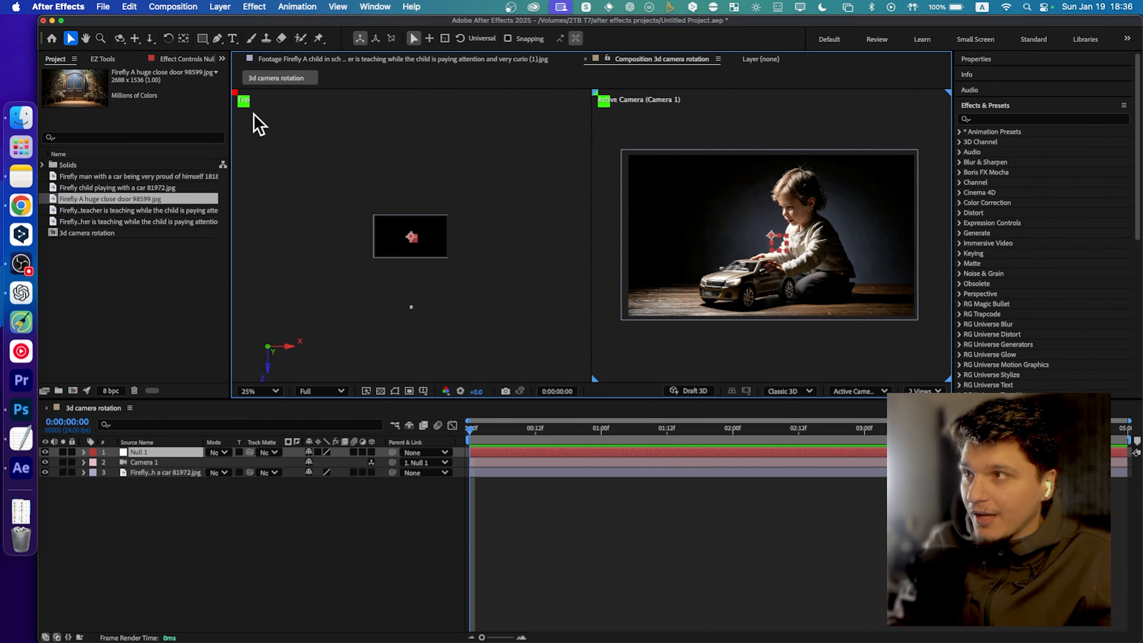
# Set the view beside the active camera view to Top
pyautogui.click(377, 175)
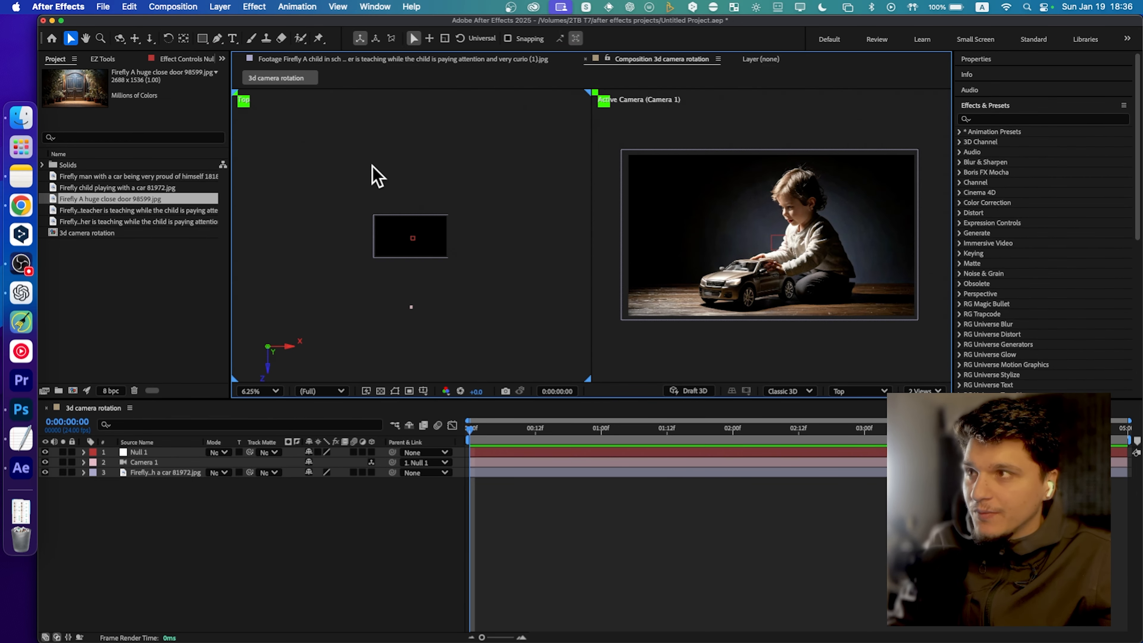
pyautogui.click(855, 391)
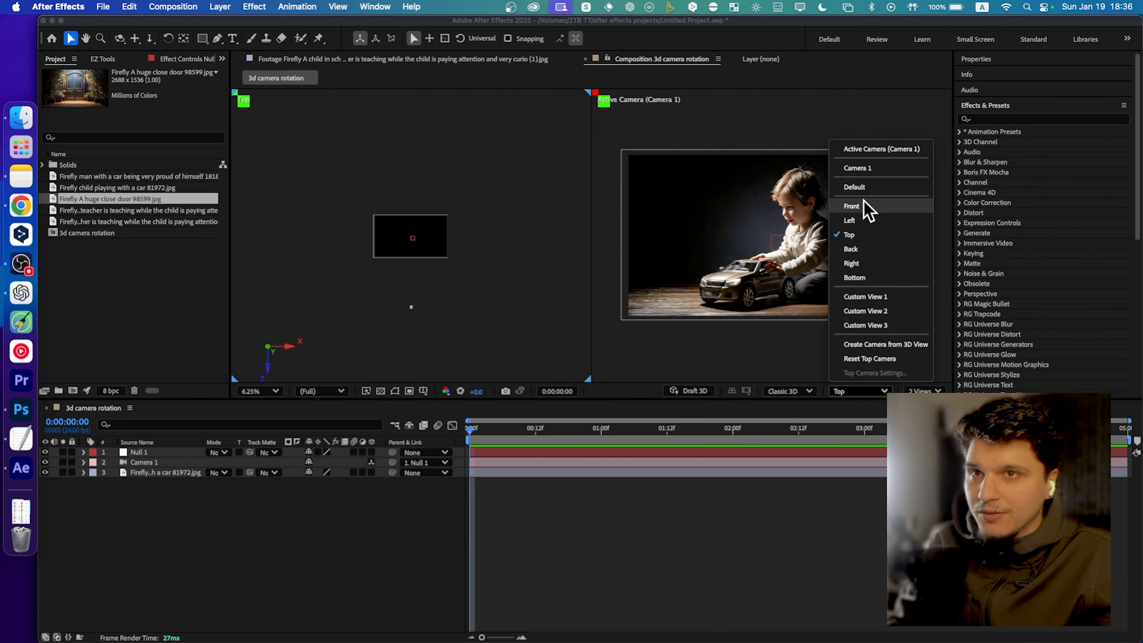
pyautogui.click(851, 245)
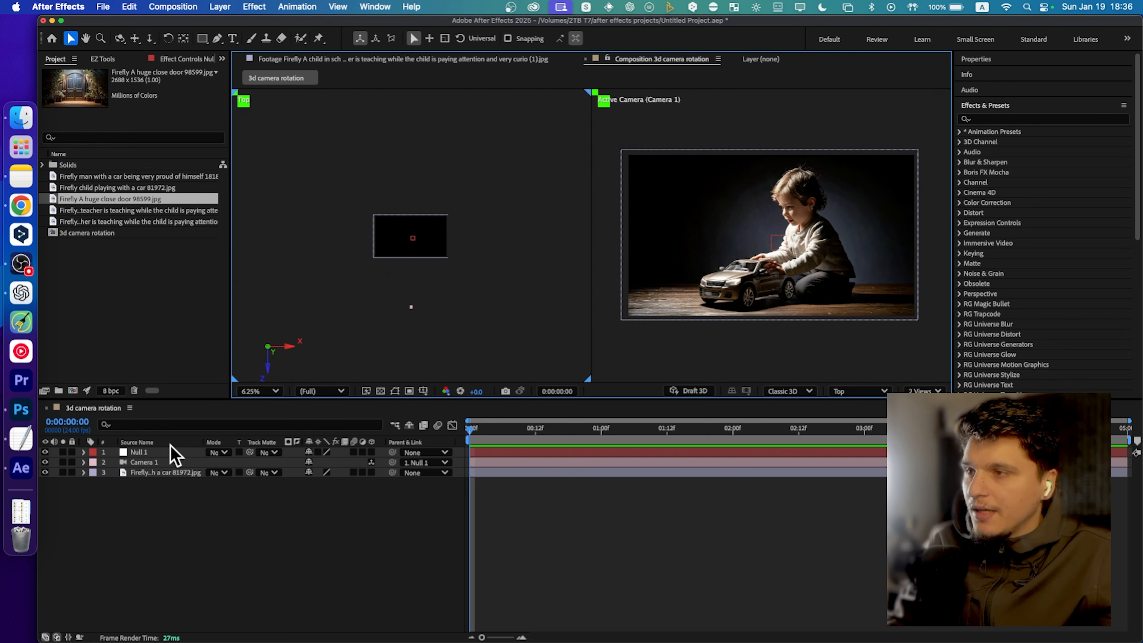
# Centre the anchor point of Null 1 with the Pan Behind tool
pyautogui.click(175, 454)
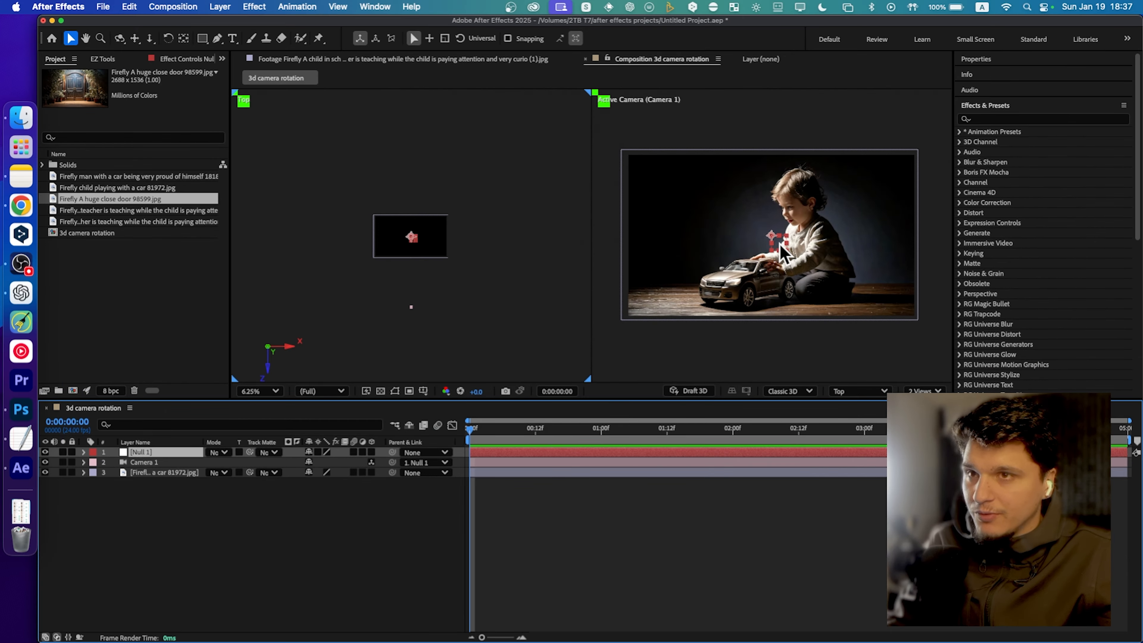
pyautogui.click(183, 39)
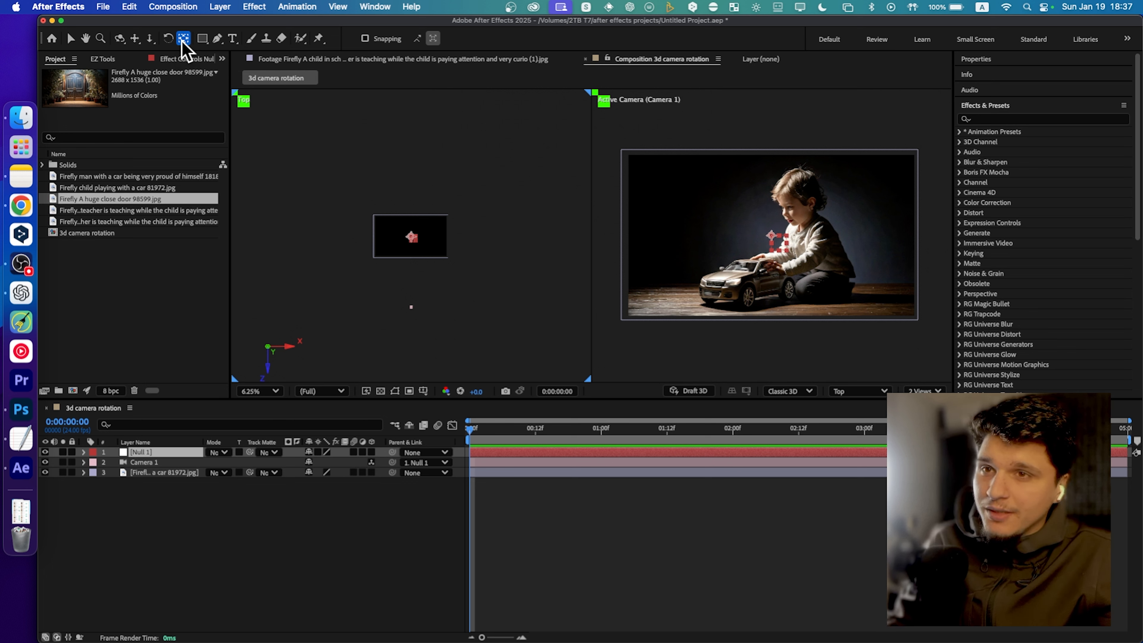
pyautogui.doubleClick(182, 40)
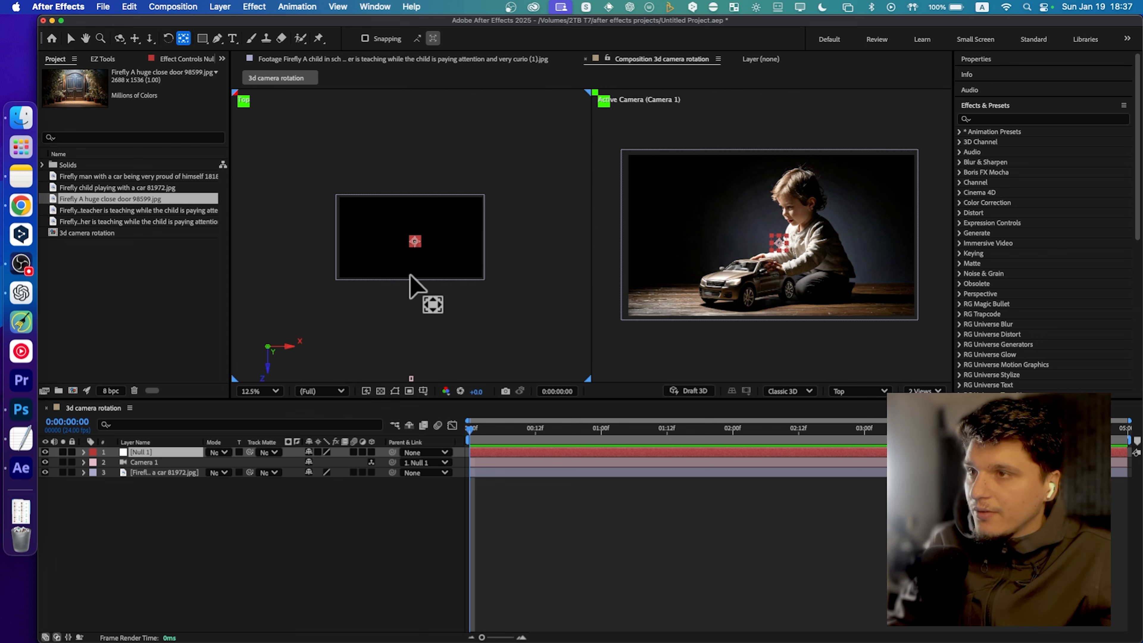
# Turn on 3D for the child-with-car image layer
pyautogui.click(142, 462)
pyautogui.scroll(2, 392, 261)
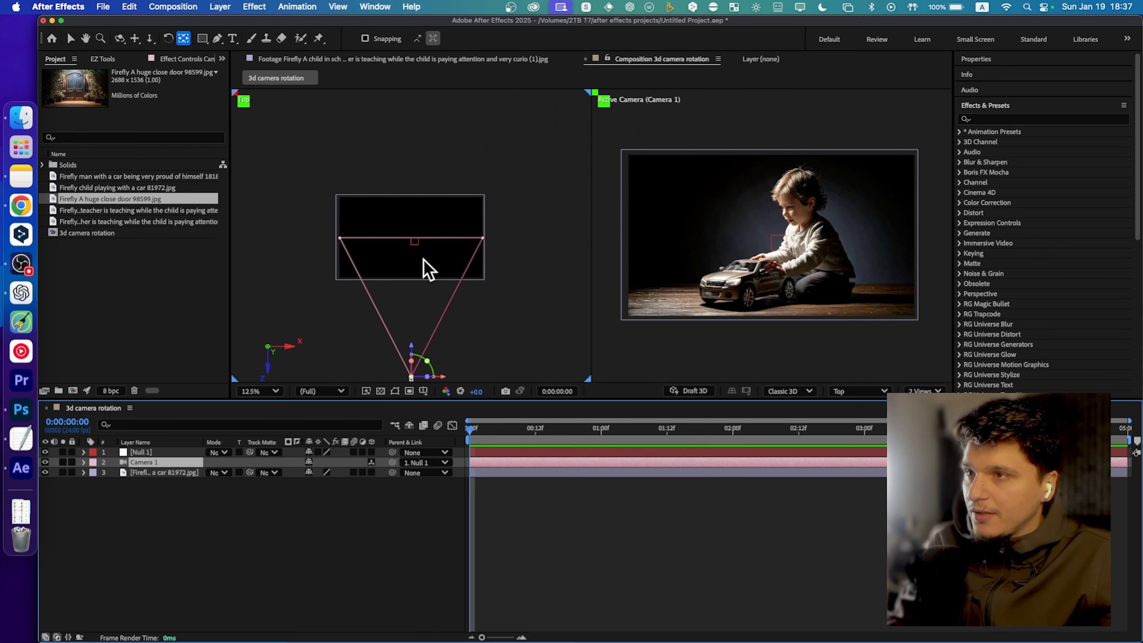
pyautogui.click(182, 473)
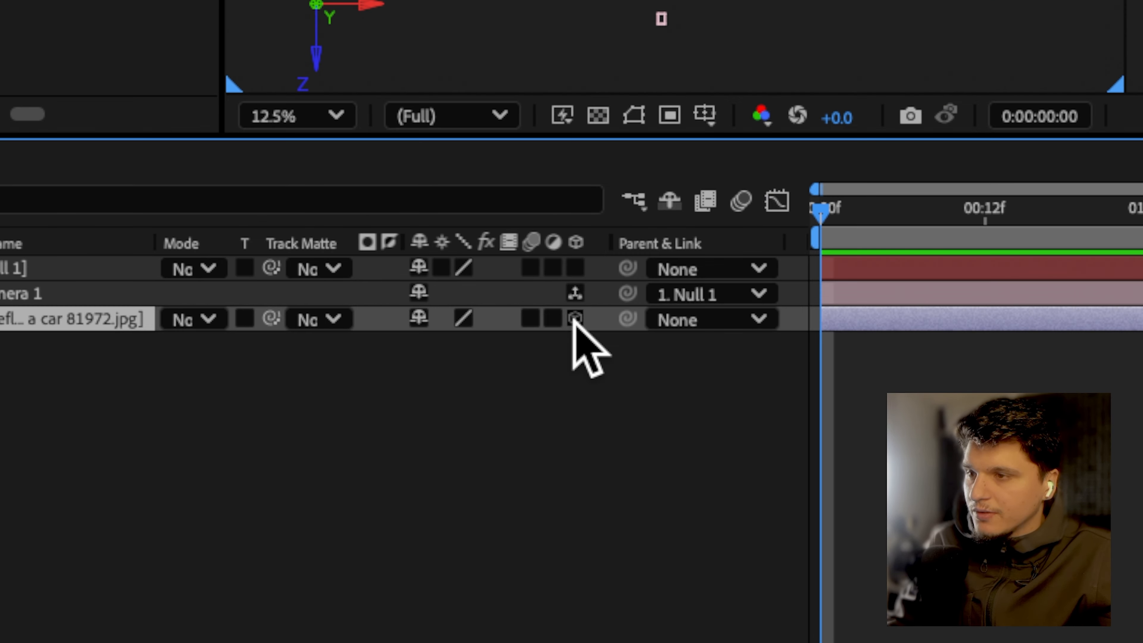
pyautogui.click(371, 478)
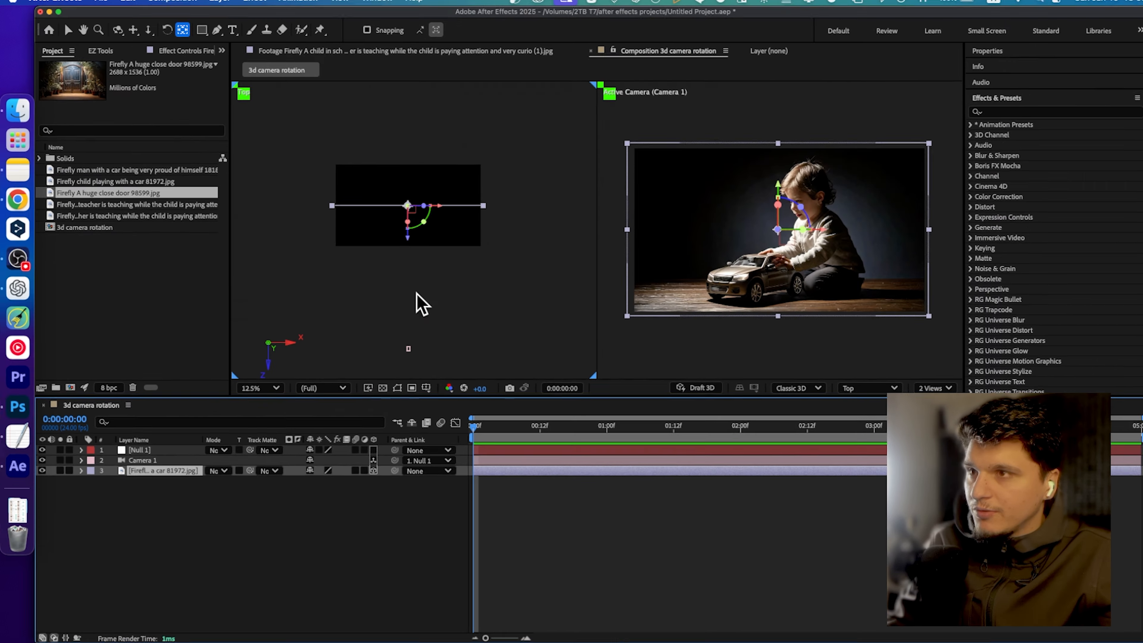
# Try to shift the image layer along its Z axis in the Top view, undoing each attempt
pyautogui.moveTo(406, 240); pyautogui.dragTo(408, 230)
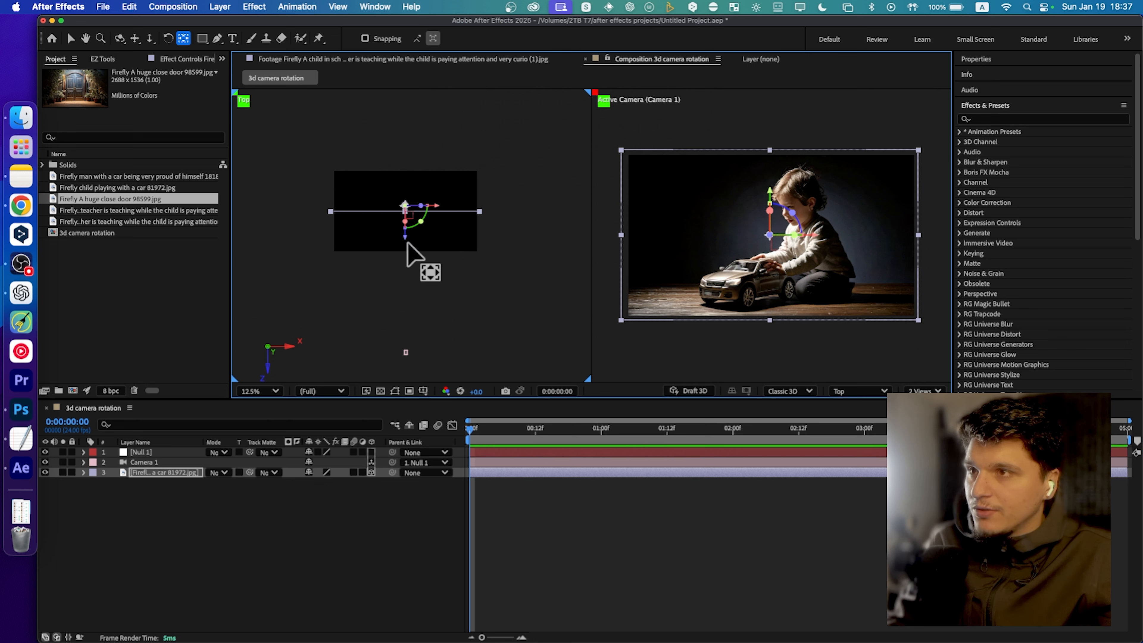
pyautogui.press('super+z')
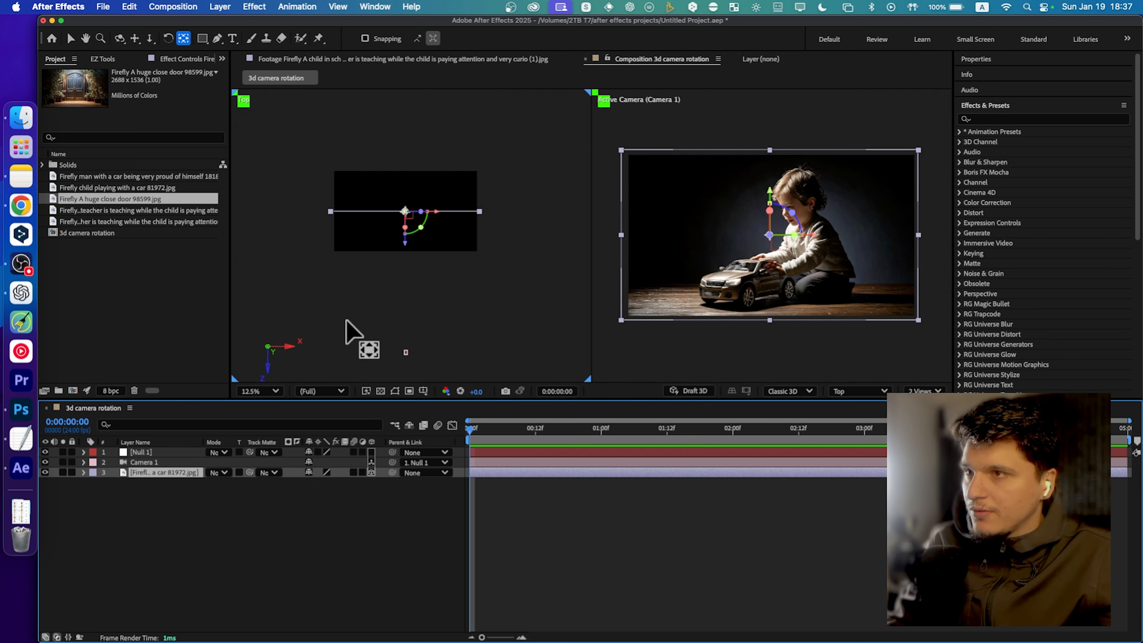
pyautogui.moveTo(406, 242); pyautogui.dragTo(411, 213)
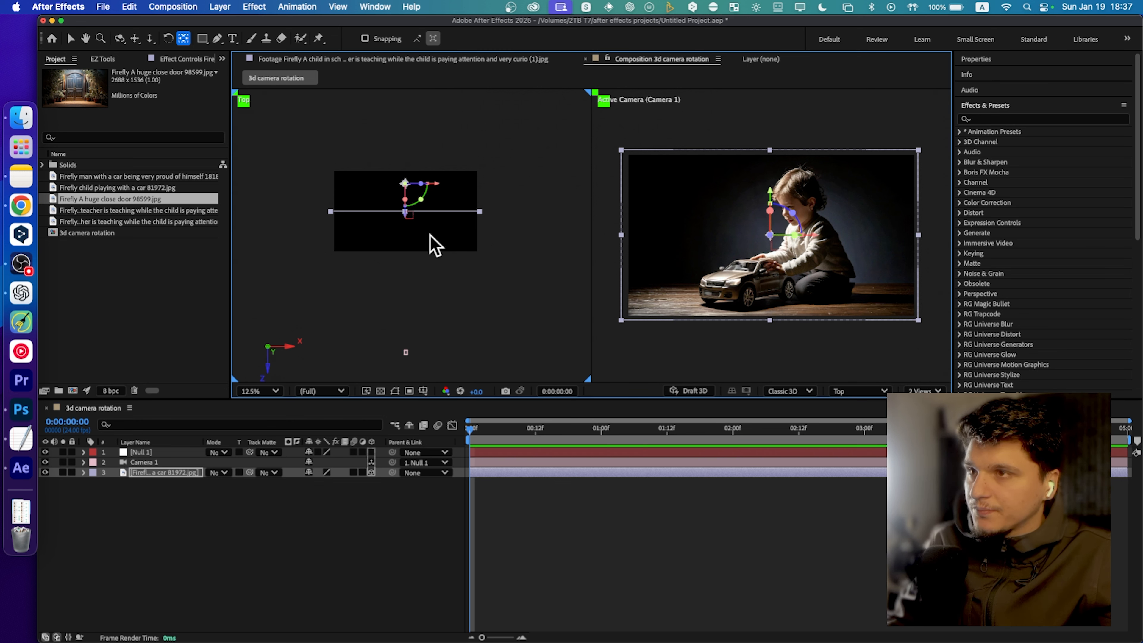
pyautogui.press('super+z')
pyautogui.click(179, 471)
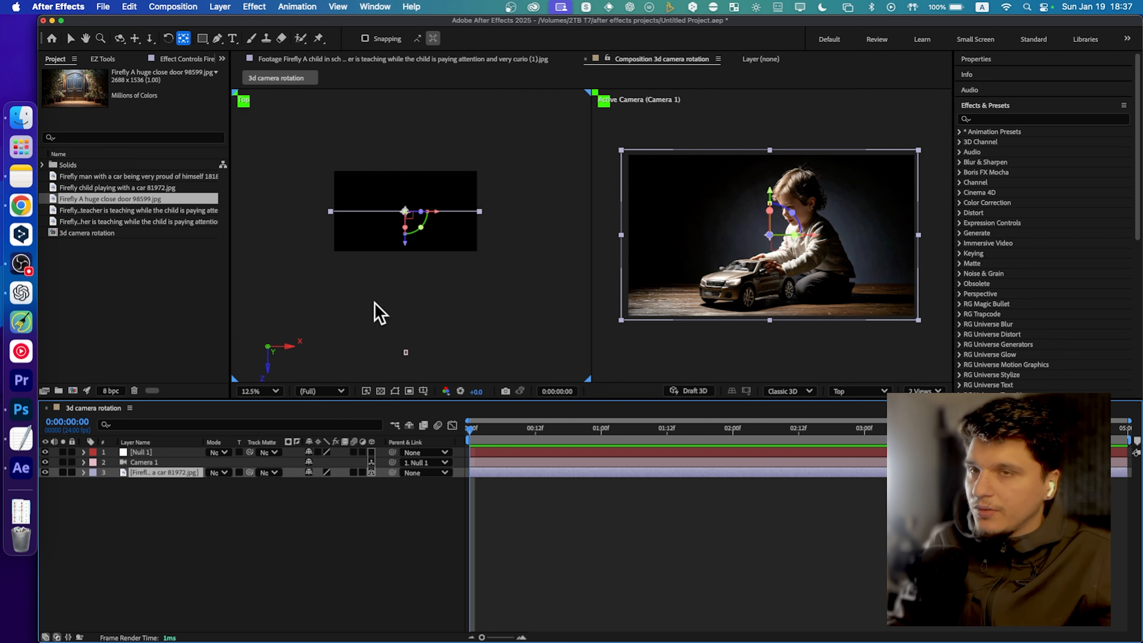
# Try manipulating the image layer's 3D gizmo in the camera view with the Selection tool, and undo the recent changes
pyautogui.click(779, 239)
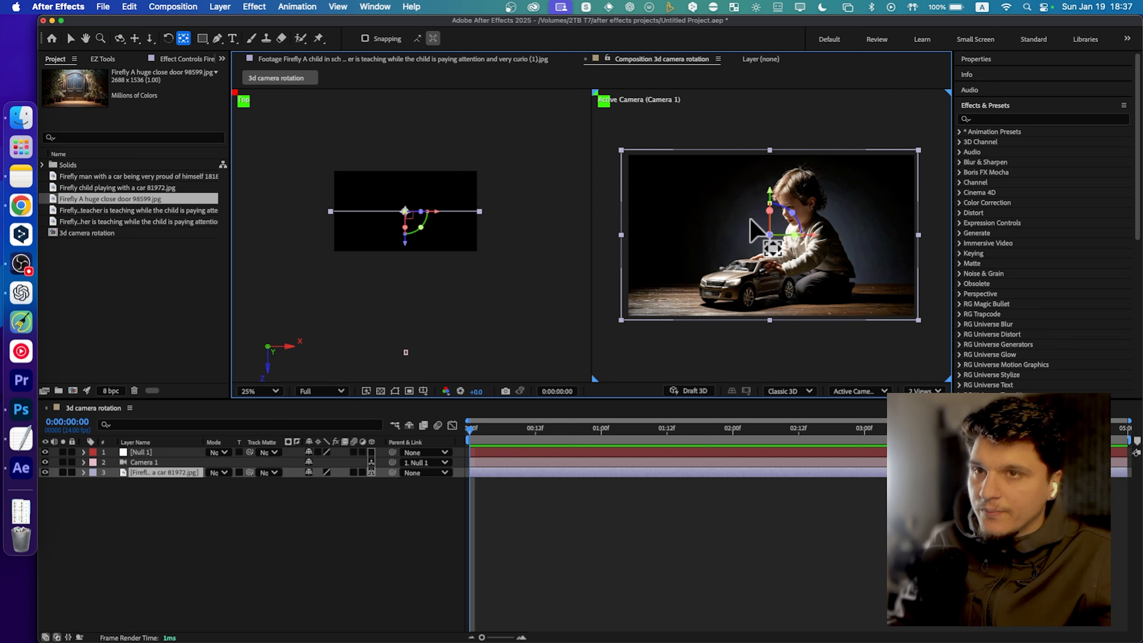
pyautogui.click(71, 38)
pyautogui.moveTo(791, 233)
pyautogui.mouseDown()
pyautogui.moveTo(813, 233)
pyautogui.moveTo(758, 227)
pyautogui.moveTo(773, 223)
pyautogui.moveTo(765, 212)
pyautogui.moveTo(785, 236)
pyautogui.moveTo(773, 221)
pyautogui.mouseUp()
pyautogui.press('super+z')
pyautogui.press('super+z')
pyautogui.press('super+z')
pyautogui.press('super+z')
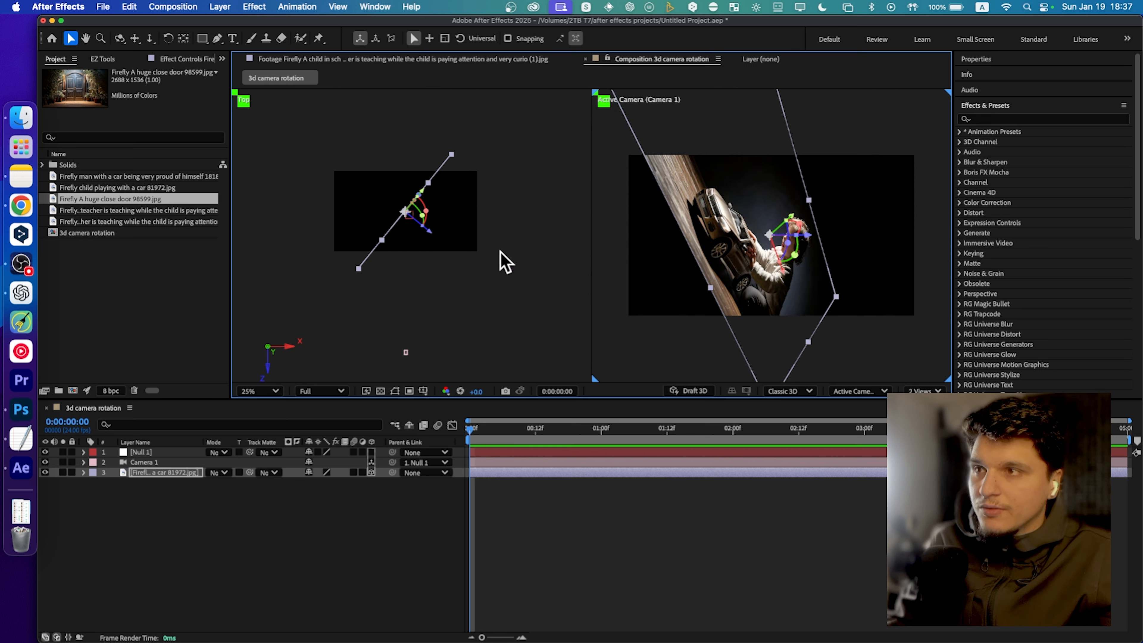
# Enable the 3D switch of the child-with-car image layer
pyautogui.click(203, 472)
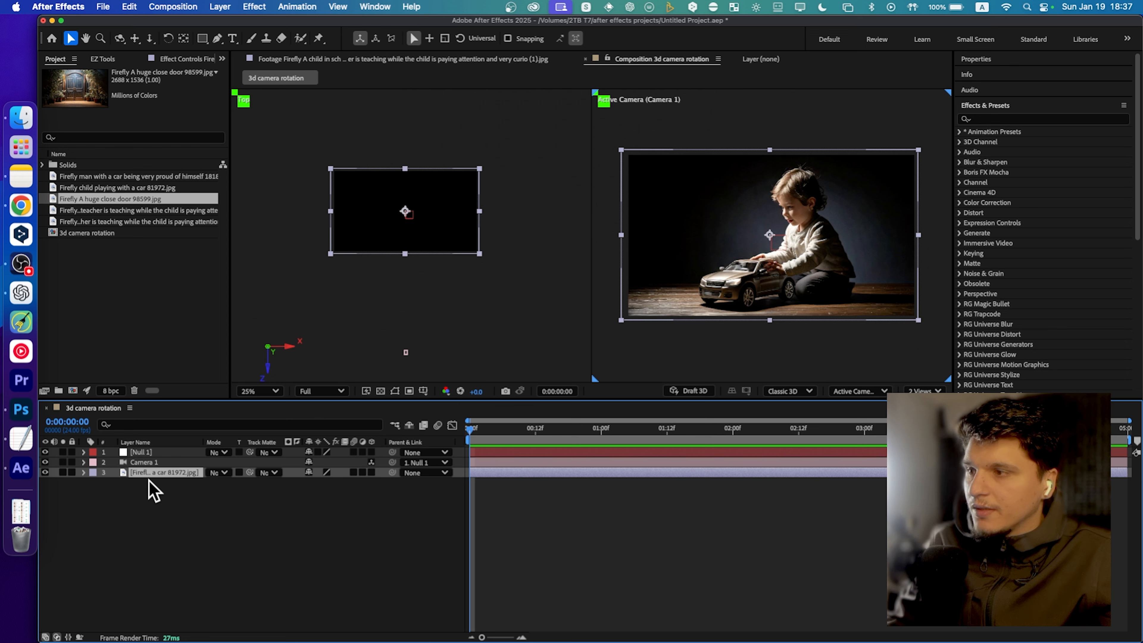
pyautogui.click(159, 483)
pyautogui.click(159, 464)
pyautogui.click(159, 471)
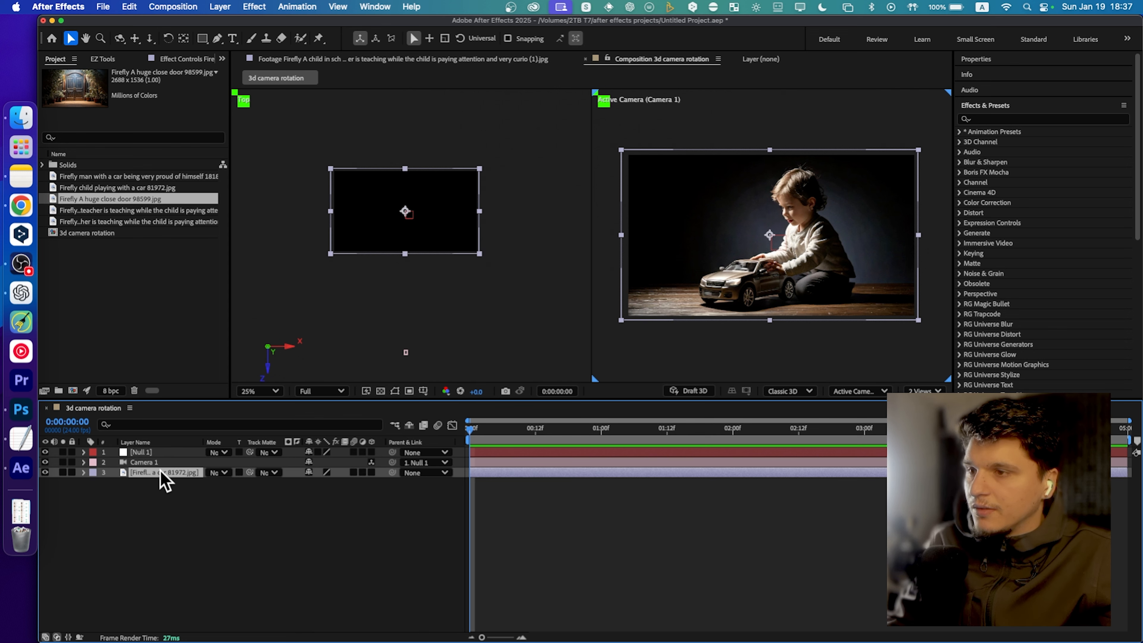
pyautogui.click(370, 473)
# Move the image layer toward the camera in the Top view, and bring it back close to its starting position
pyautogui.moveTo(405, 242); pyautogui.dragTo(427, 280)
pyautogui.click(145, 462)
pyautogui.click(408, 276)
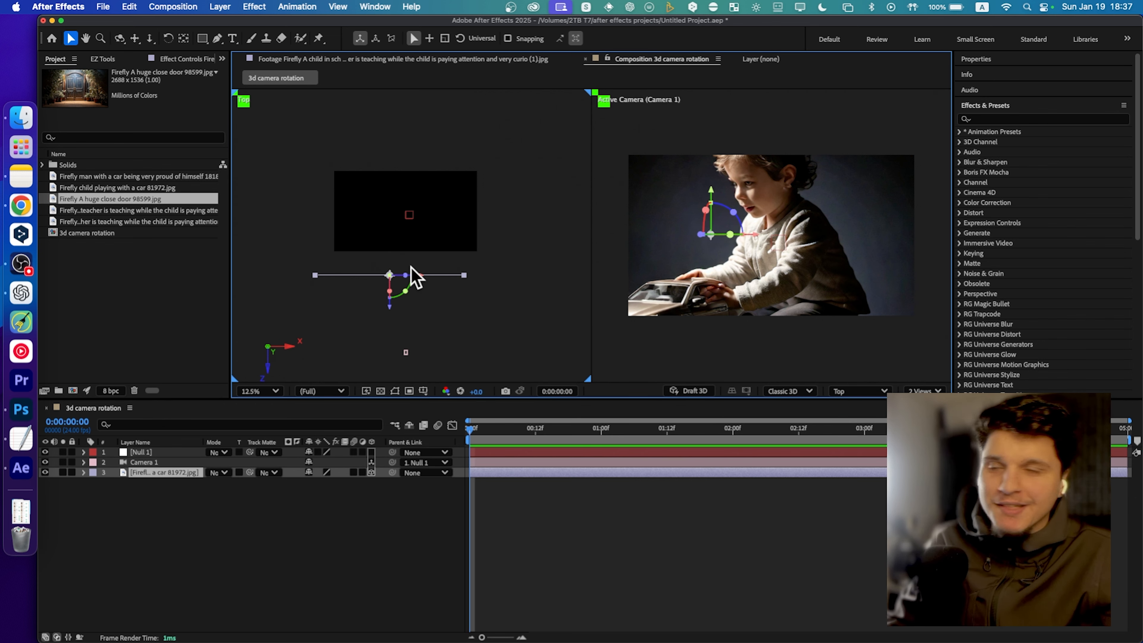
pyautogui.moveTo(383, 301); pyautogui.dragTo(434, 210)
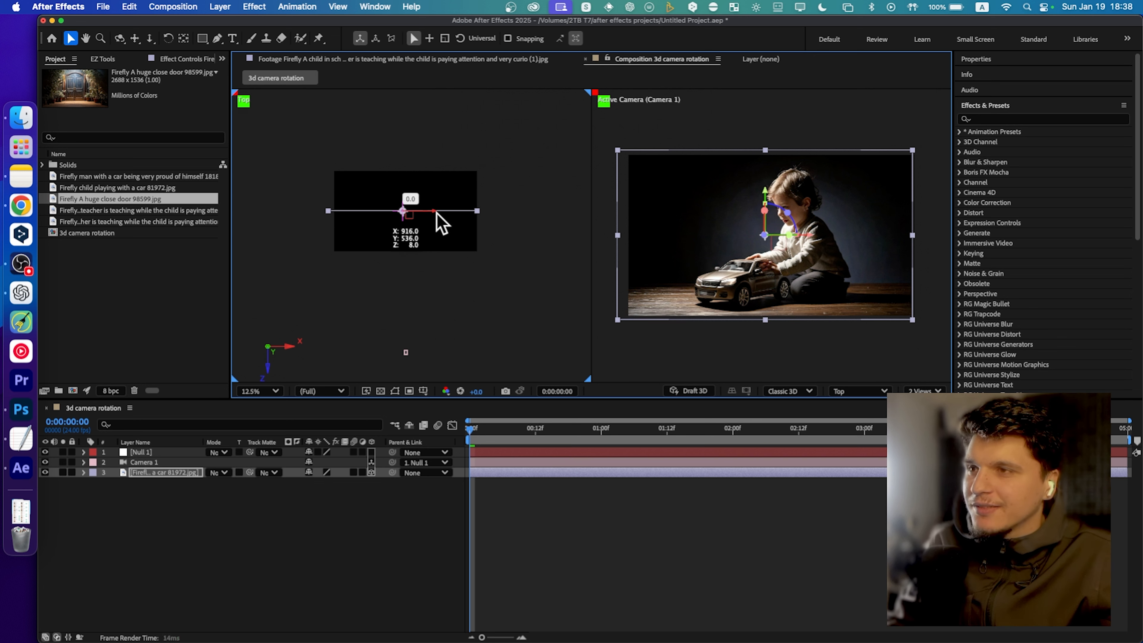
pyautogui.moveTo(435, 213); pyautogui.dragTo(437, 212)
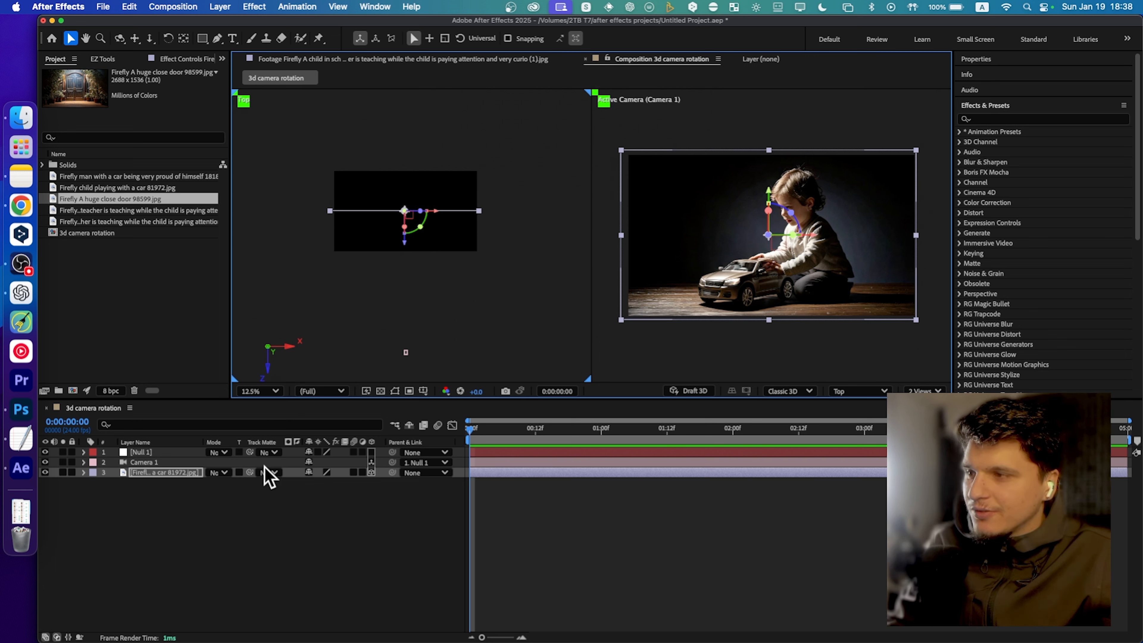
# Move Camera 1 closer to the image along its Z axis in the Top view
pyautogui.click(199, 462)
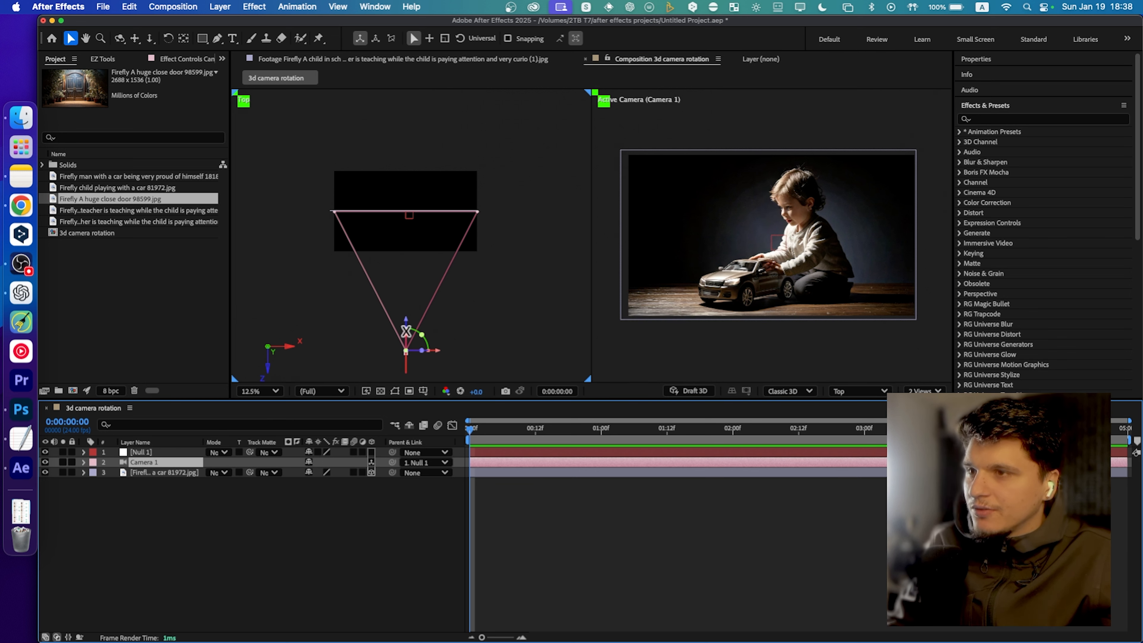
pyautogui.moveTo(407, 333); pyautogui.dragTo(402, 290)
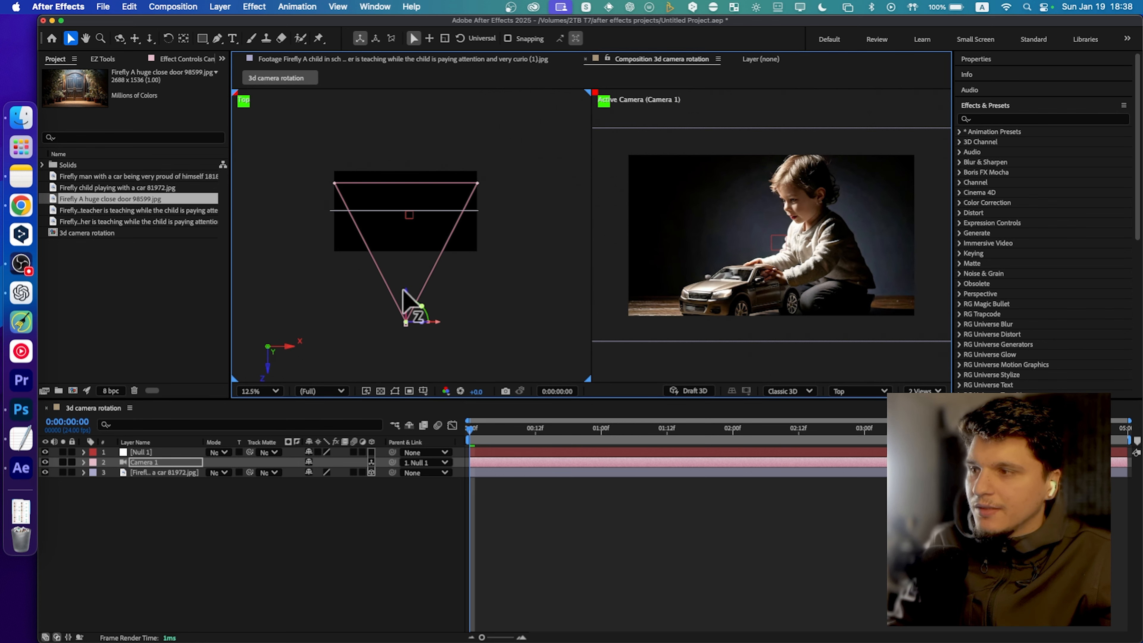
pyautogui.click(156, 472)
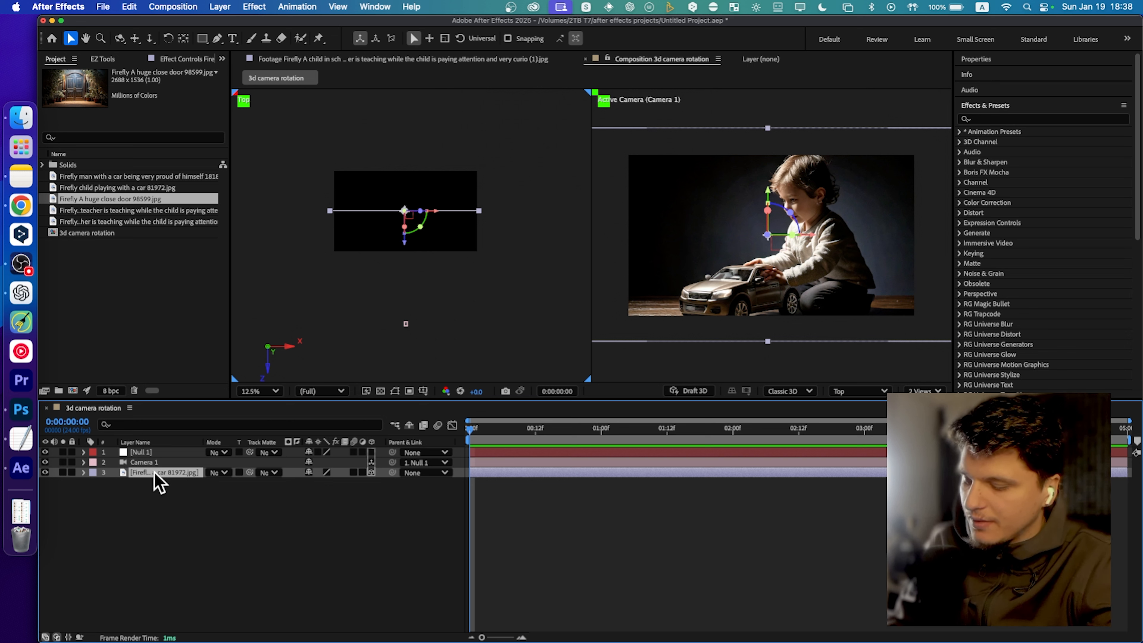
pyautogui.hotkey('ctrl', 'space')
pyautogui.write('poly')
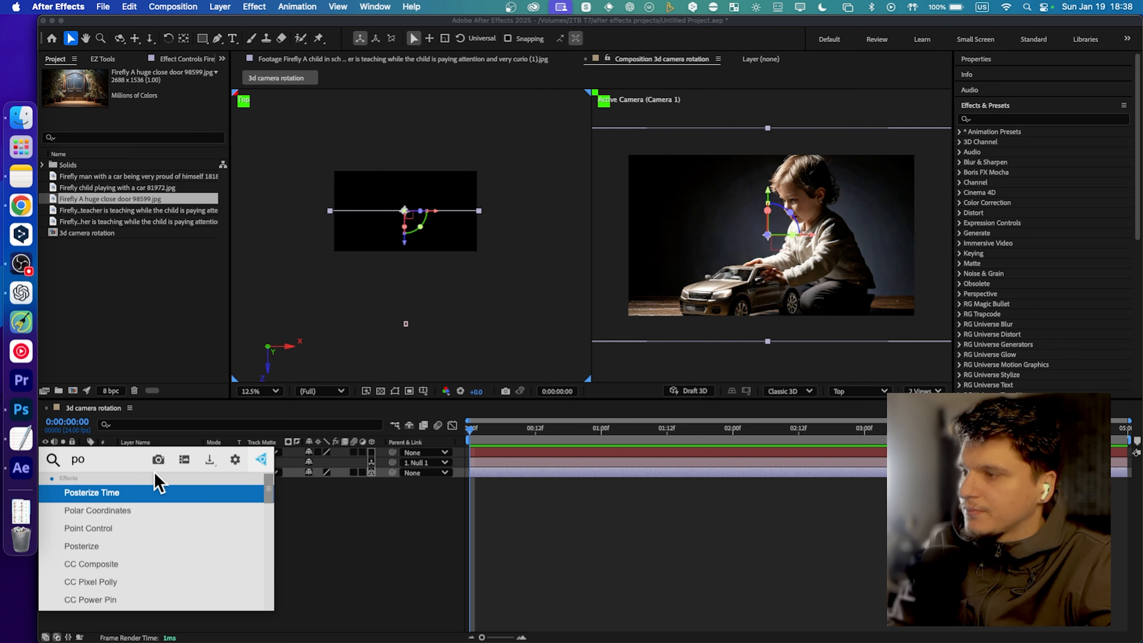
pyautogui.press('BackSpace')
pyautogui.press('BackSpace')
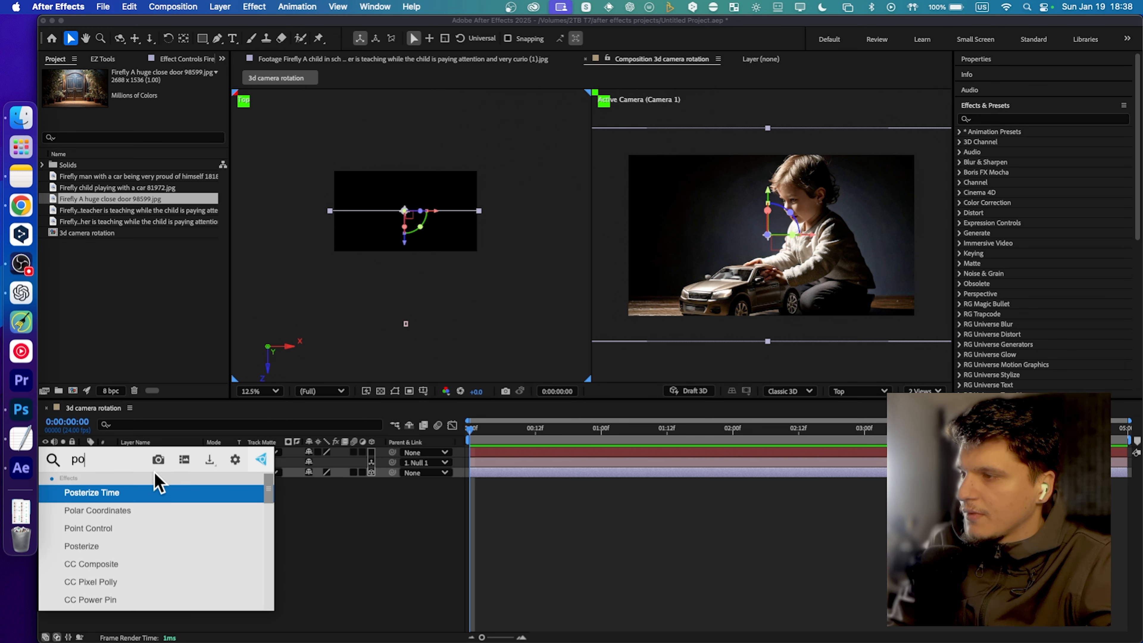
pyautogui.write('ti')
pyautogui.press('BackSpace')
pyautogui.press('BackSpace')
pyautogui.write('ti')
pyautogui.press('BackSpace')
pyautogui.press('BackSpace')
pyautogui.press('BackSpace')
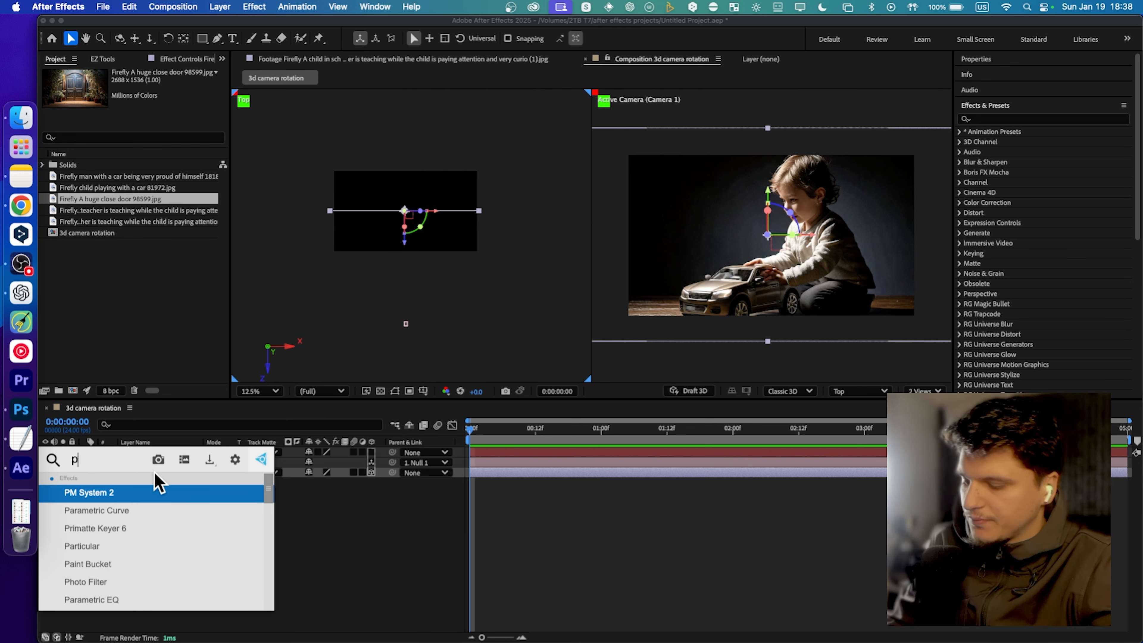
# Find the notes app through the system launcher and open the note listing effect names
pyautogui.hotkey('alt', 'space')
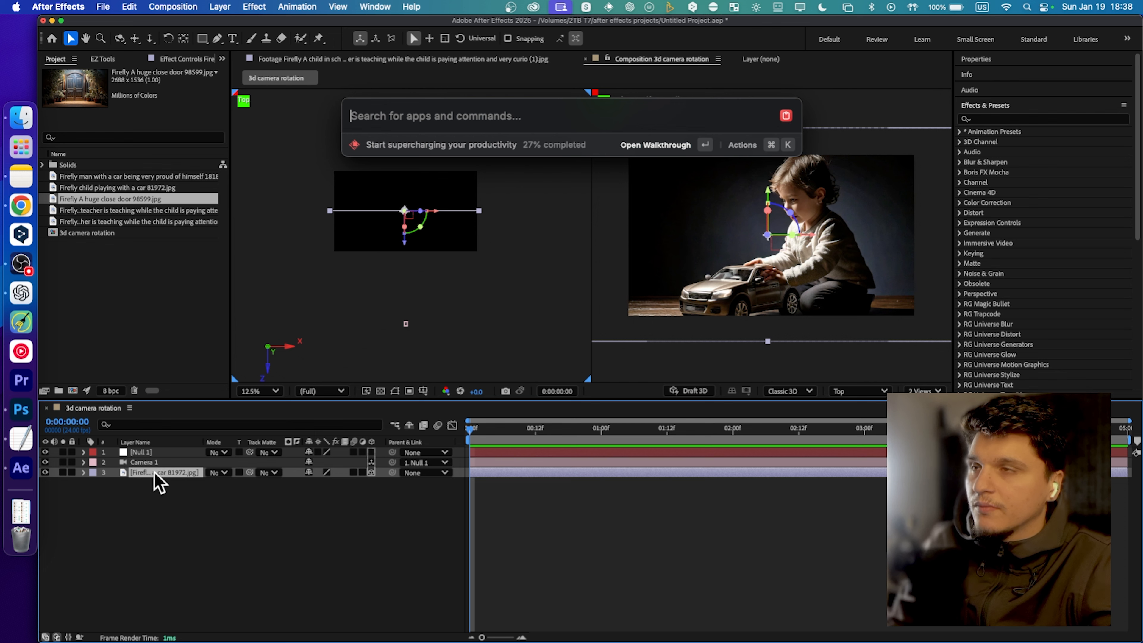
pyautogui.write('note')
pyautogui.press('Return')
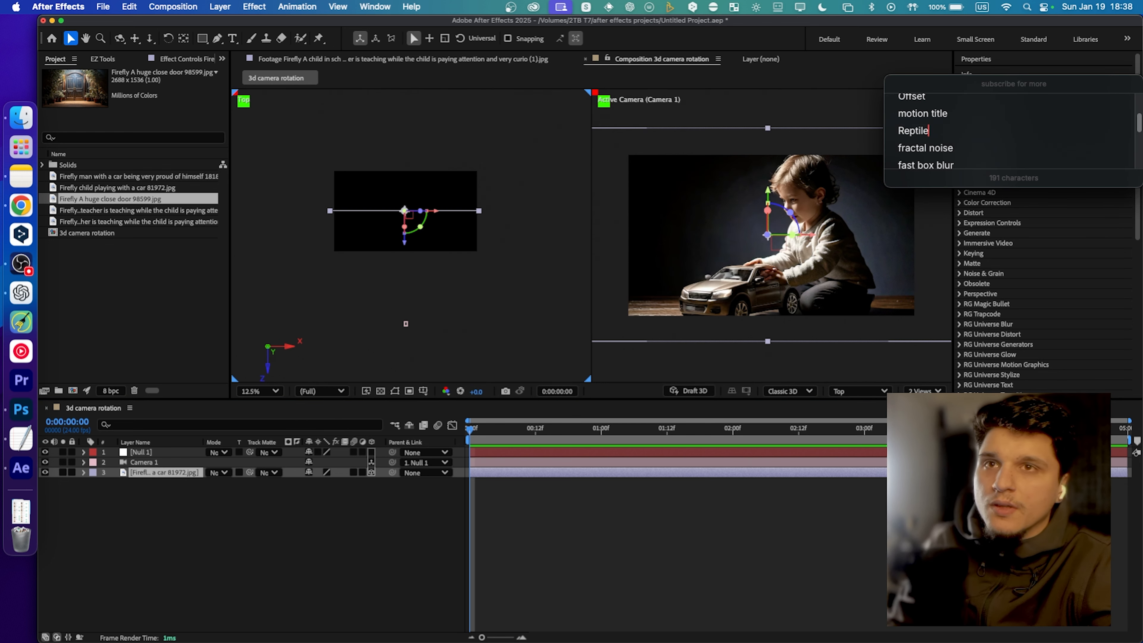
# Apply the CC RepeTile effect to the child-with-car image layer
pyautogui.click(152, 479)
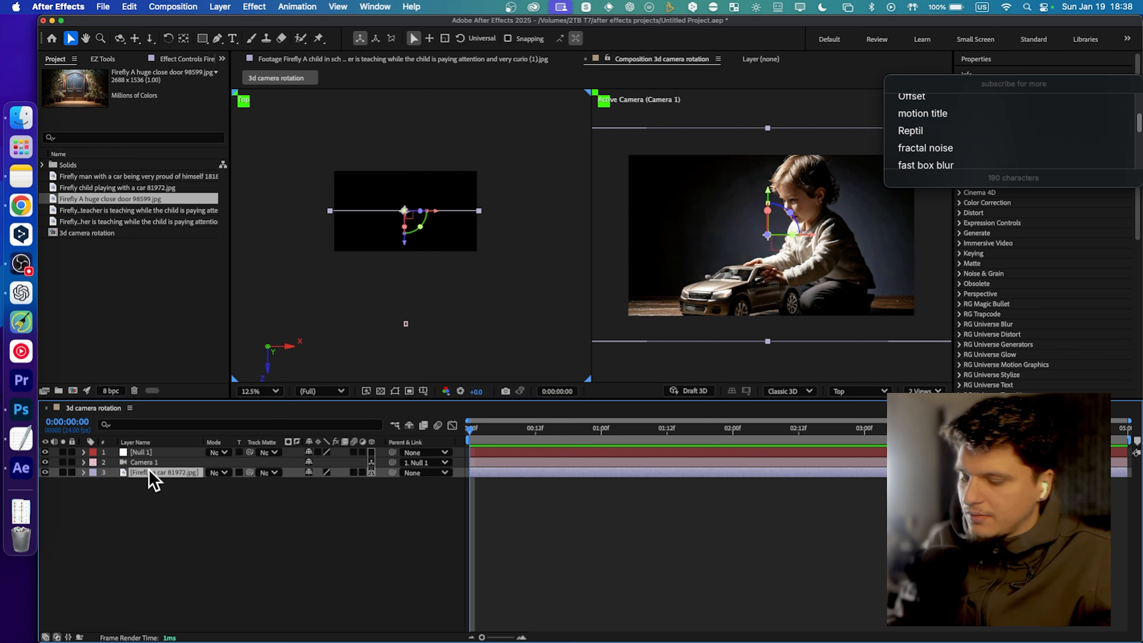
pyautogui.hotkey('ctrl', 'space')
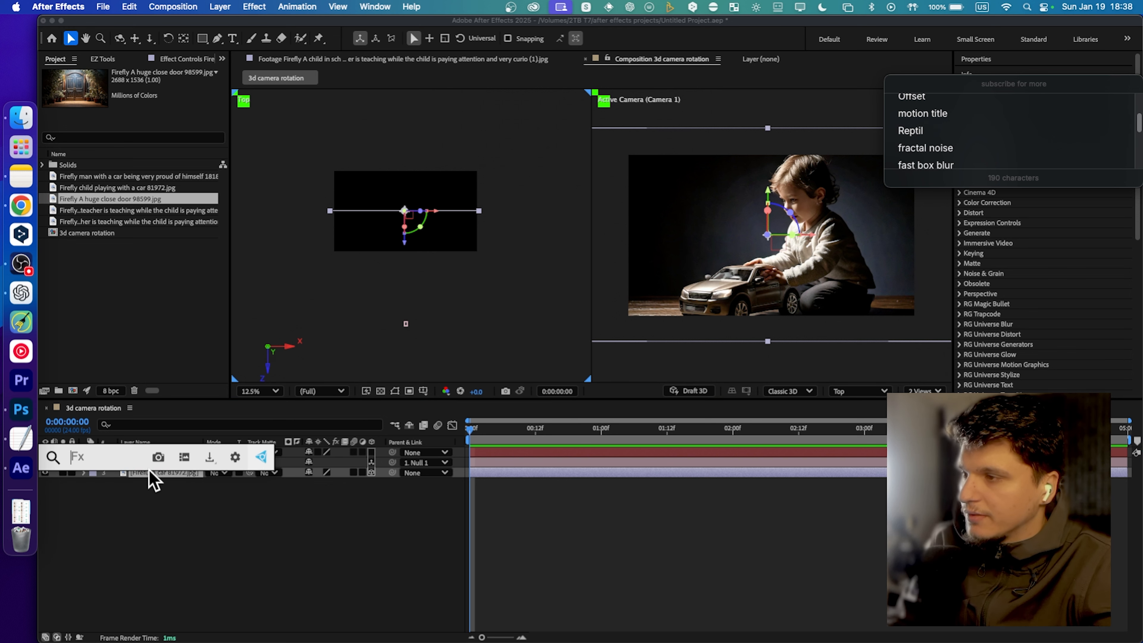
pyautogui.write('rep')
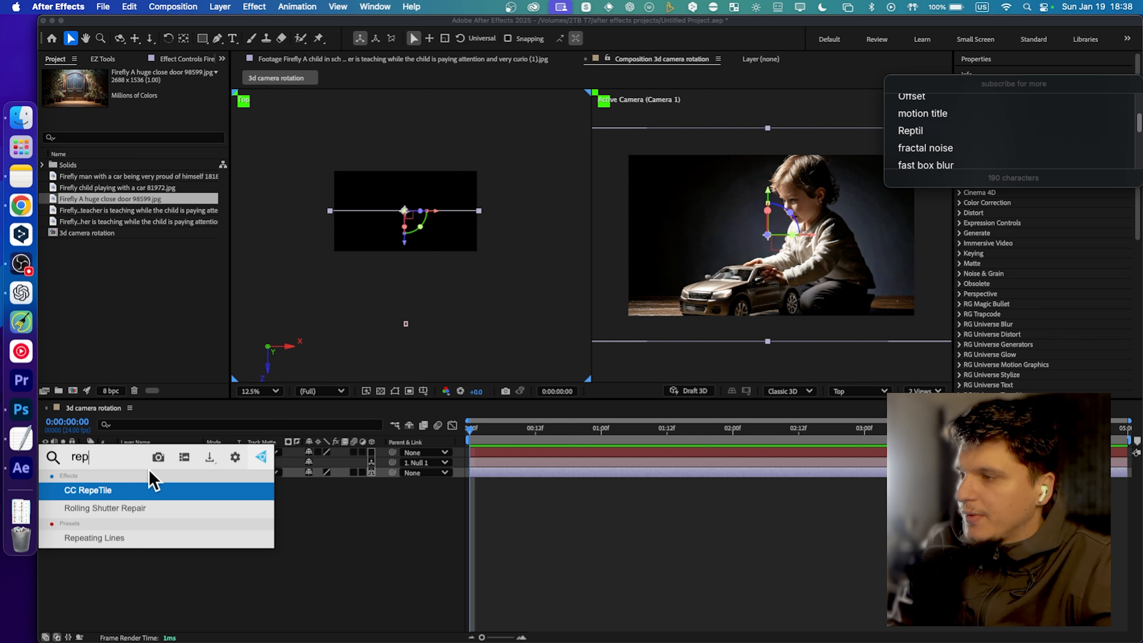
pyautogui.press('Return')
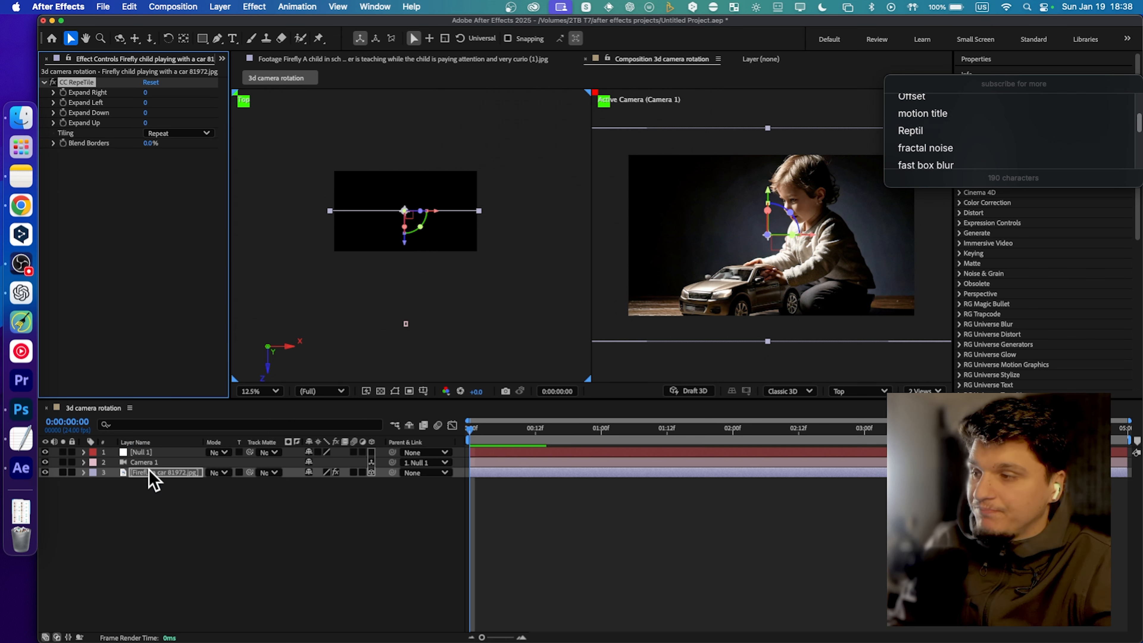
# Scale the child-with-car image layer down to 31.1, 31.3, 42.0%
pyautogui.scroll(-1, 757, 244)
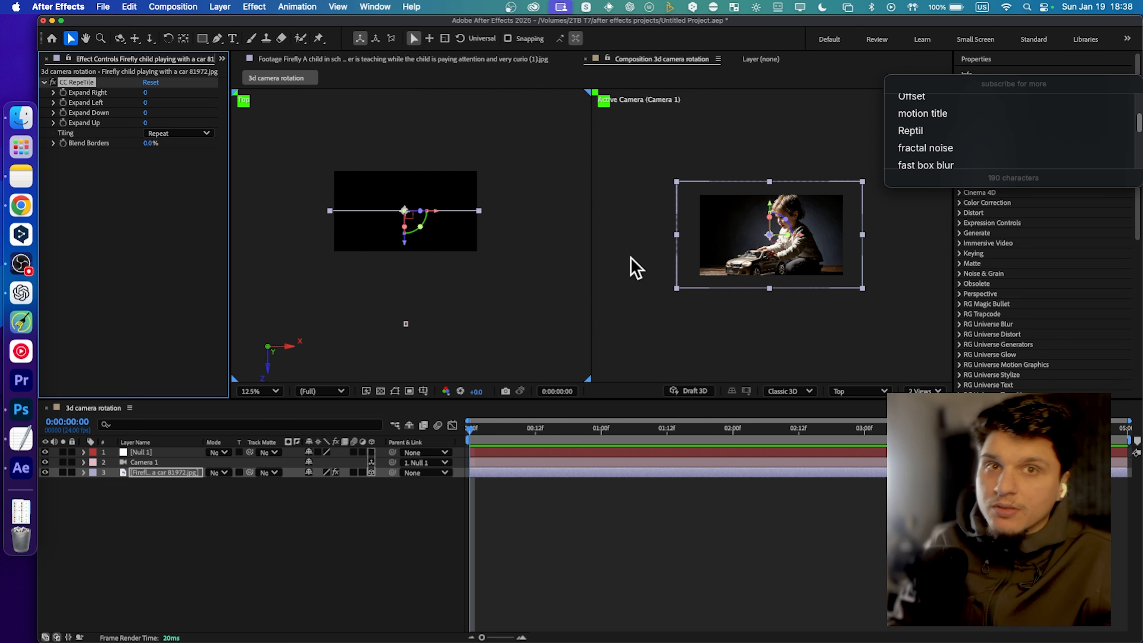
pyautogui.click(177, 473)
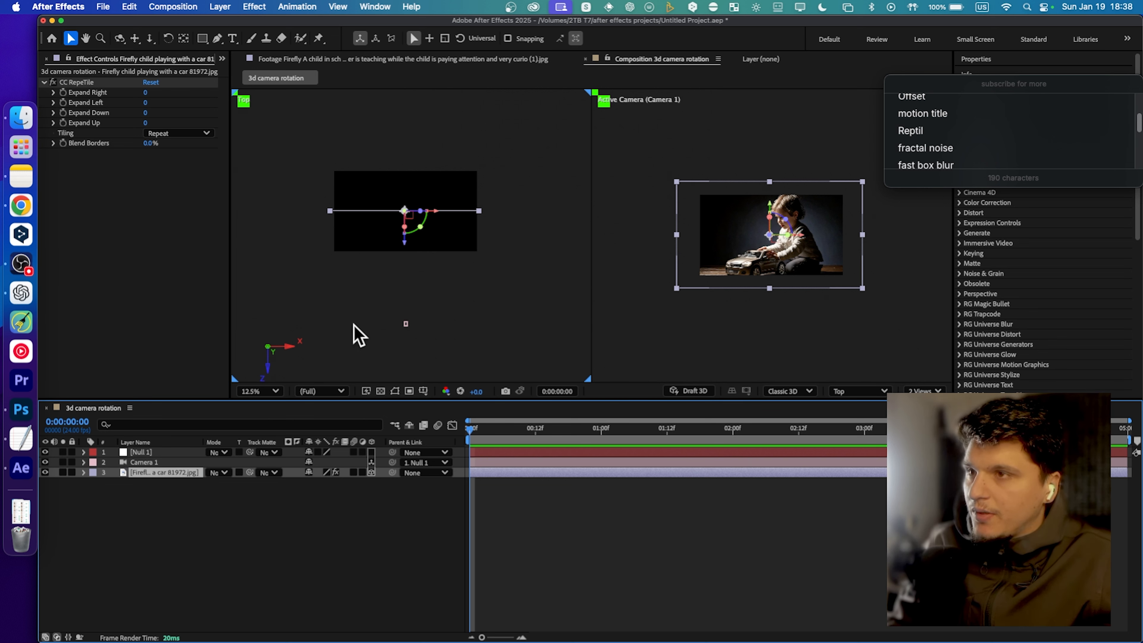
pyautogui.press('z')
pyautogui.press('s')
pyautogui.moveTo(322, 491); pyautogui.dragTo(289, 491)
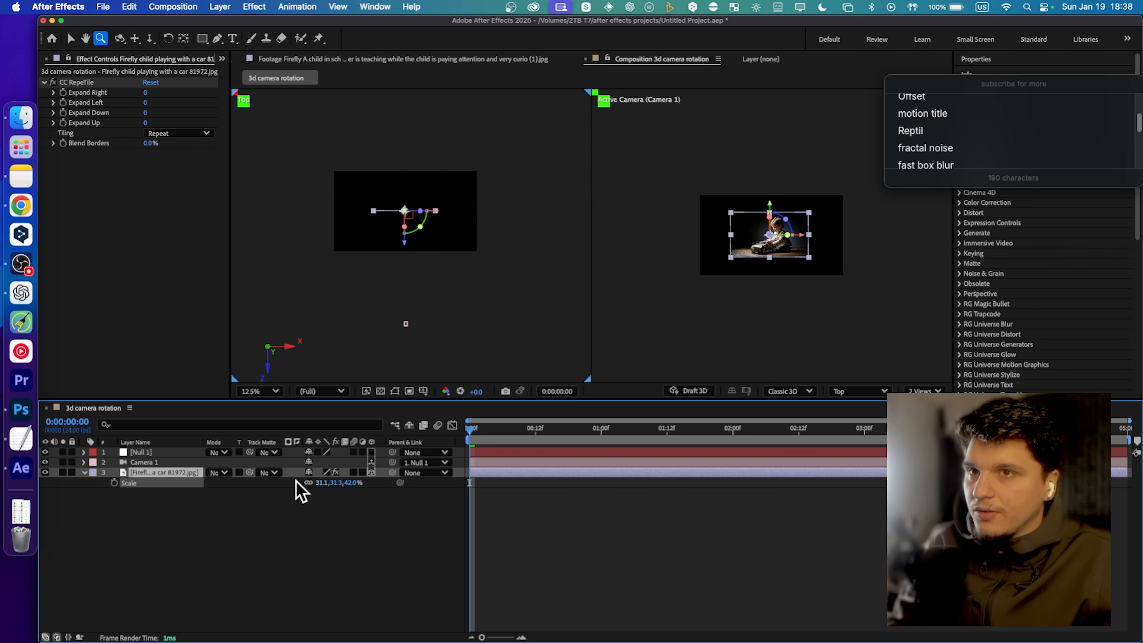
pyautogui.click(131, 483)
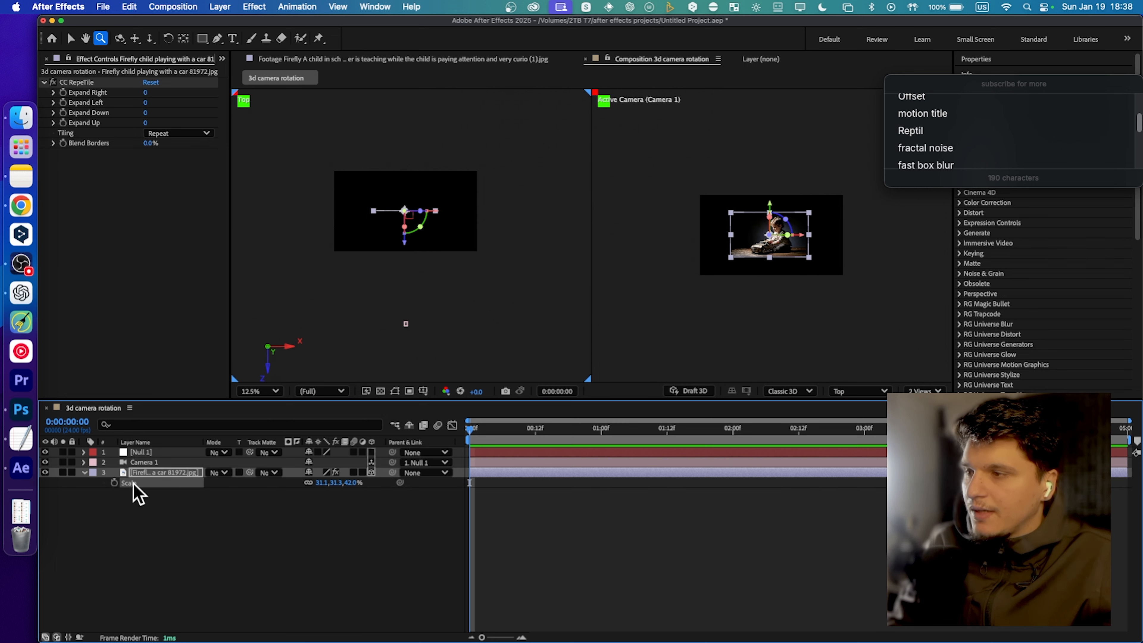
# Set the CC RepeTile expansion to 1065 right, 909 left, 1068 down and 1122 up
pyautogui.click(144, 122)
pyautogui.moveTo(145, 123); pyautogui.dragTo(671, 104)
pyautogui.moveTo(146, 94); pyautogui.dragTo(253, 118)
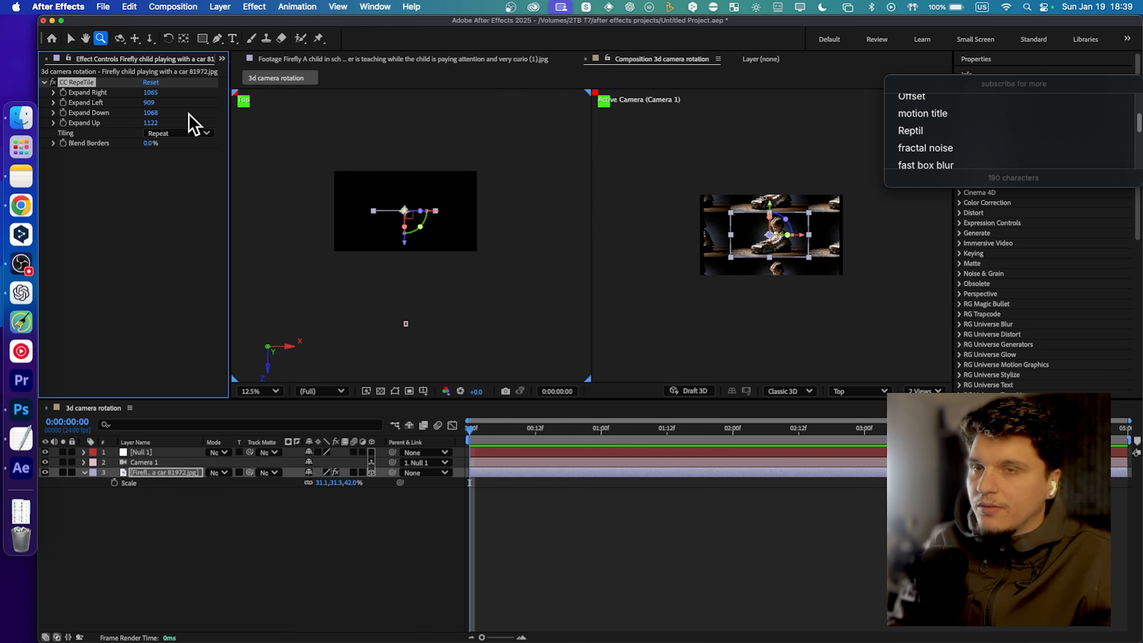
# Increase the CC RepeTile Expand Left to 2352 and Expand Right to 1469 so the tiles fill the camera view
pyautogui.click(798, 225)
pyautogui.click(704, 164)
pyautogui.keyDown('alt'); pyautogui.click(599, 238); pyautogui.keyUp('alt')
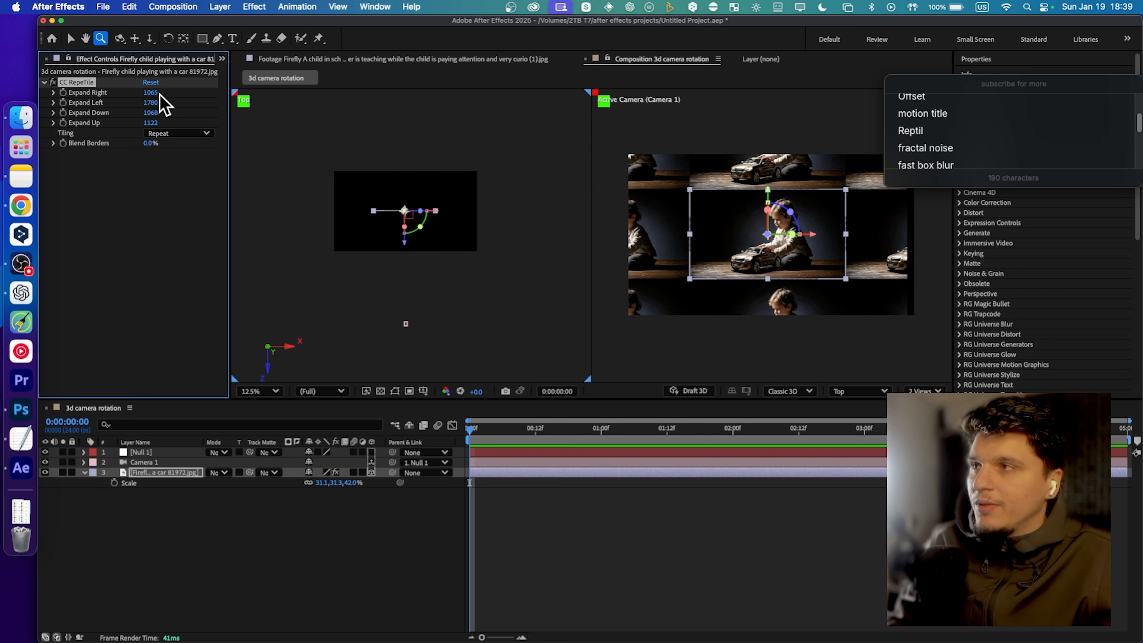
pyautogui.moveTo(153, 107); pyautogui.dragTo(193, 126)
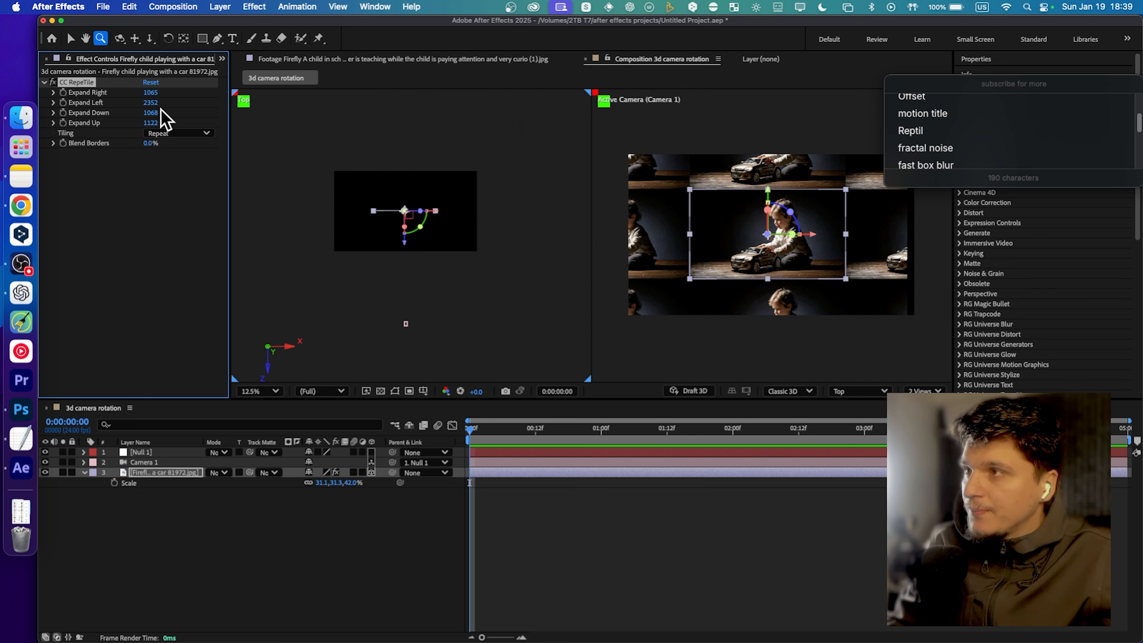
pyautogui.moveTo(331, 95); pyautogui.dragTo(375, 126)
# Scale the child-with-car image layer up to 85.1, 85.5, 114.8%
pyautogui.moveTo(473, 433)
pyautogui.mouseDown()
pyautogui.moveTo(486, 433)
pyautogui.moveTo(468, 436)
pyautogui.mouseUp()
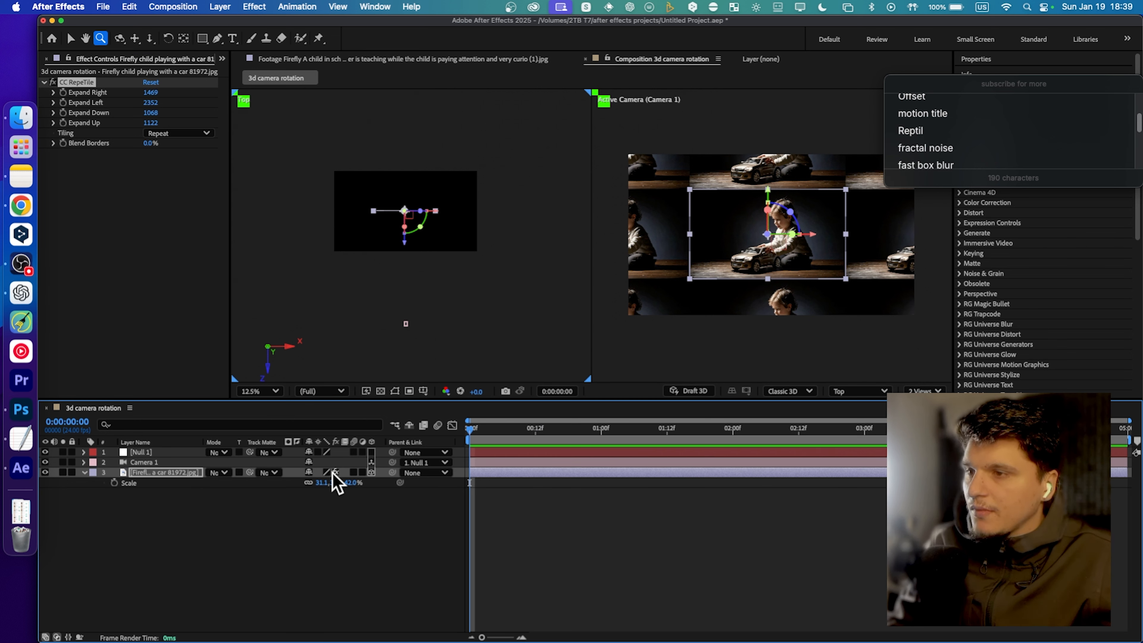
pyautogui.scroll(-1, 727, 280)
pyautogui.scroll(1, 726, 280)
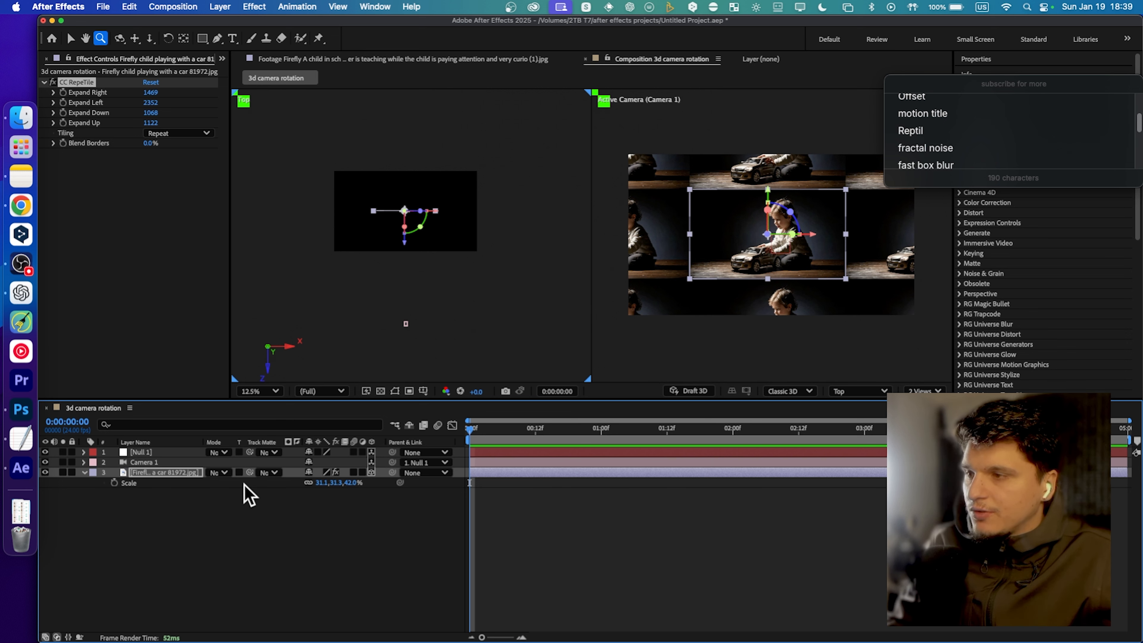
pyautogui.click(187, 474)
pyautogui.press('p')
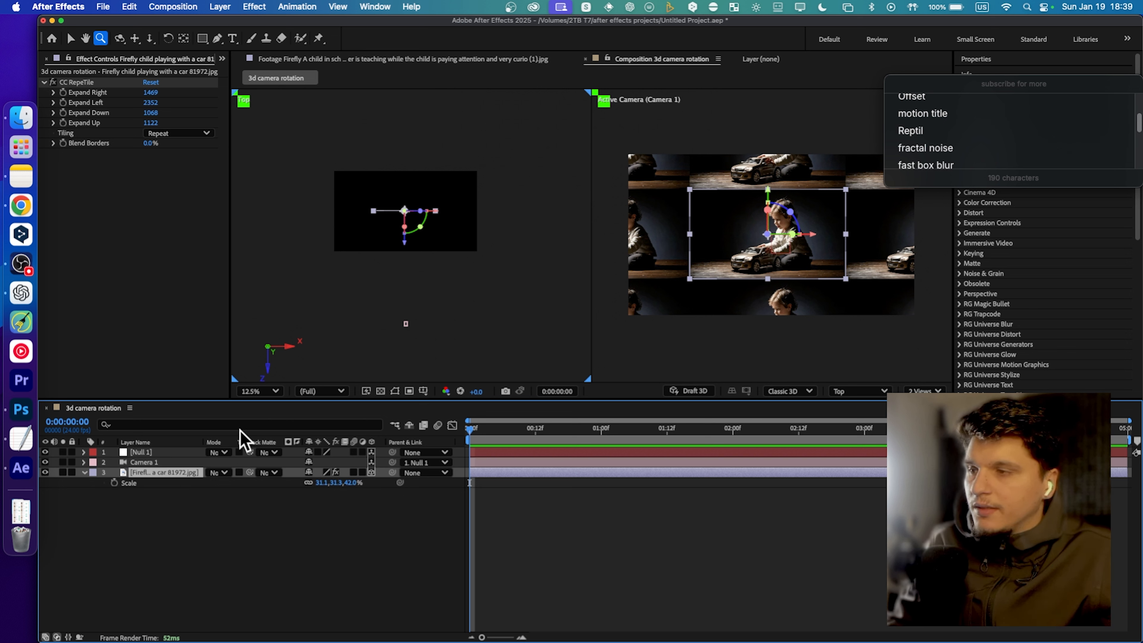
pyautogui.moveTo(318, 483)
pyautogui.mouseDown()
pyautogui.moveTo(378, 481)
pyautogui.moveTo(316, 489)
pyautogui.mouseUp()
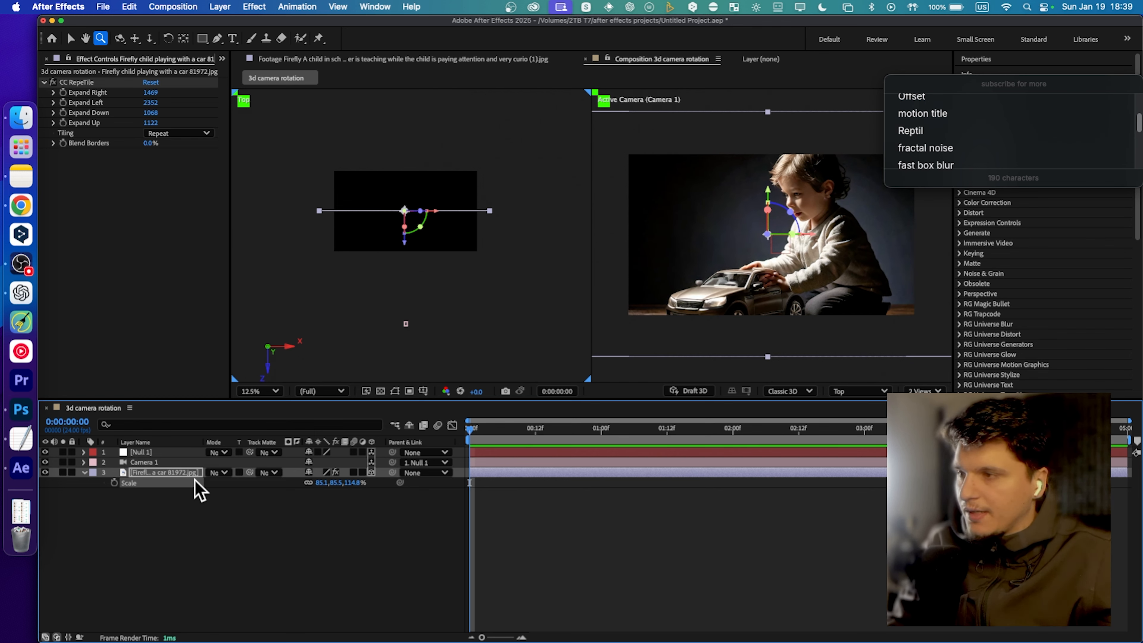
# Start Position keyframing on Null 1 with a keyframe at 0:00:00:00
pyautogui.click(171, 462)
pyautogui.click(170, 453)
pyautogui.press('p')
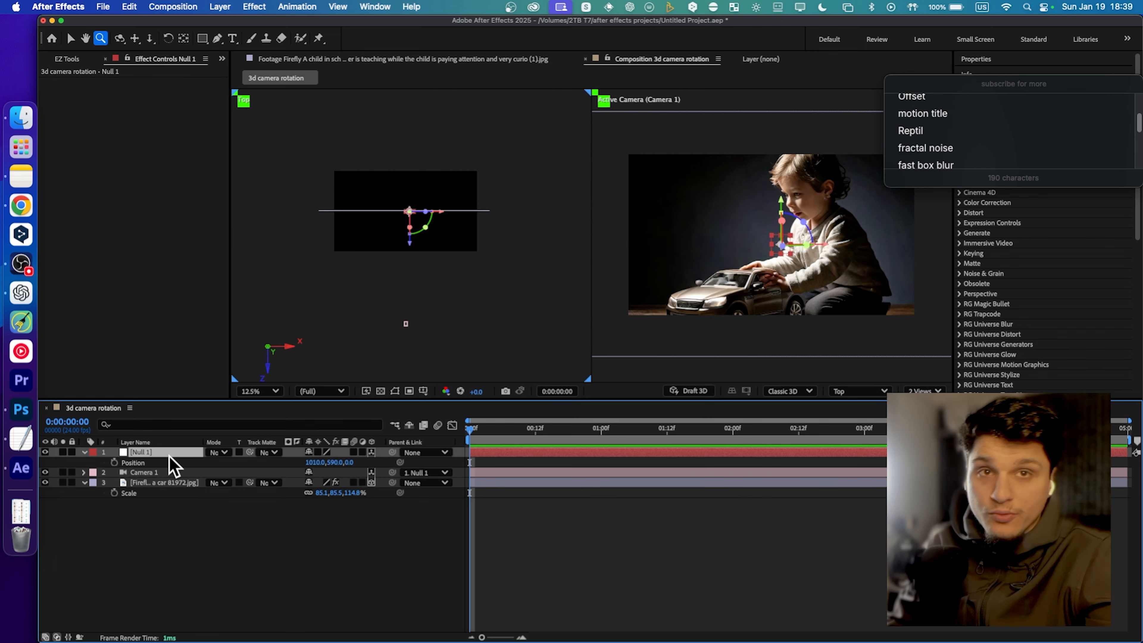
pyautogui.click(114, 463)
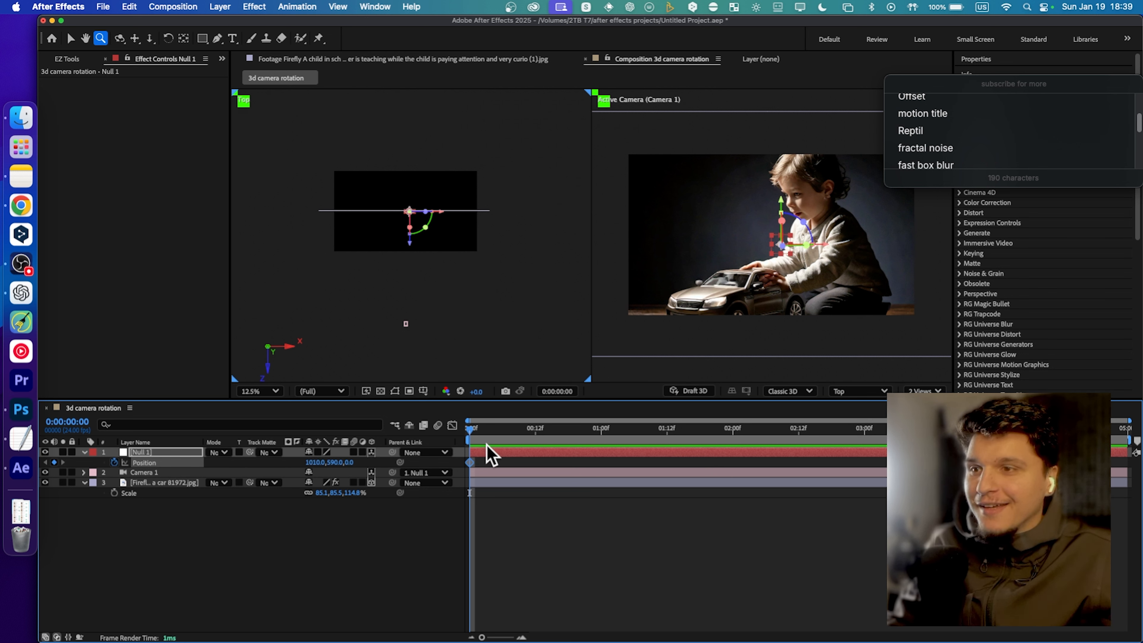
pyautogui.moveTo(486, 429); pyautogui.dragTo(601, 435)
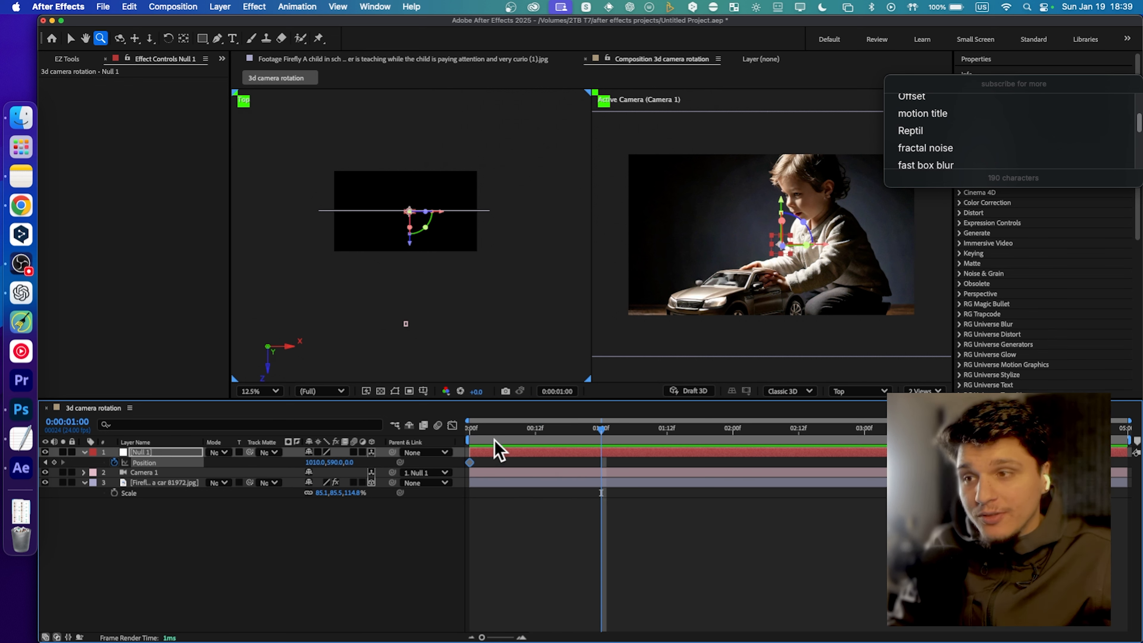
pyautogui.click(471, 436)
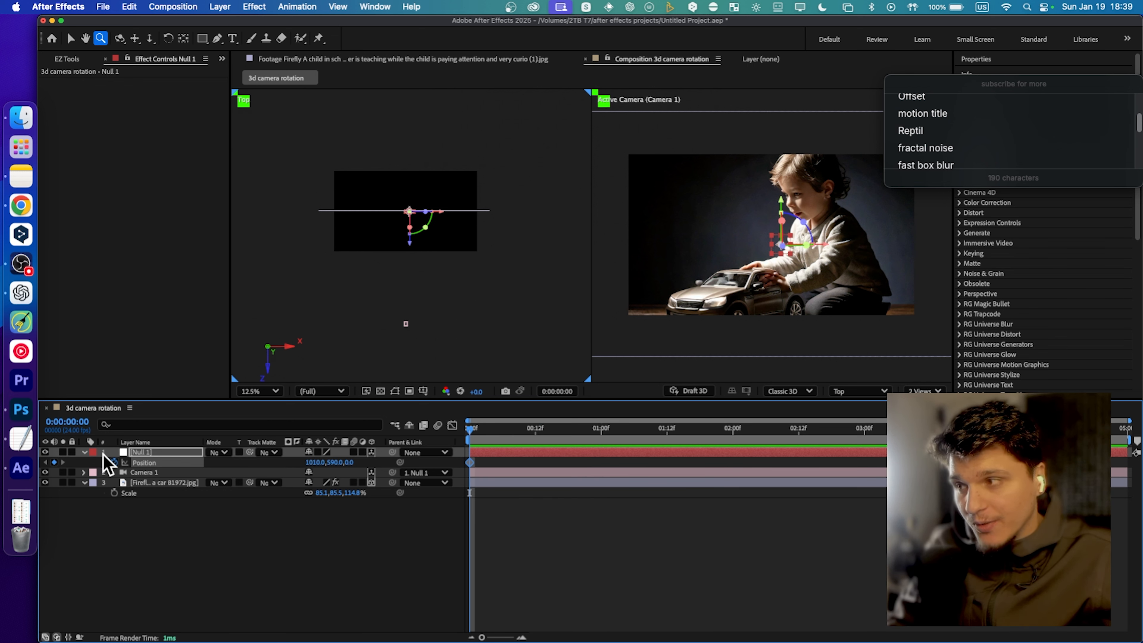
# Start Z Rotation keyframing on Null 1 at 0:00:00:00 and show only its keyframed properties
pyautogui.click(85, 452)
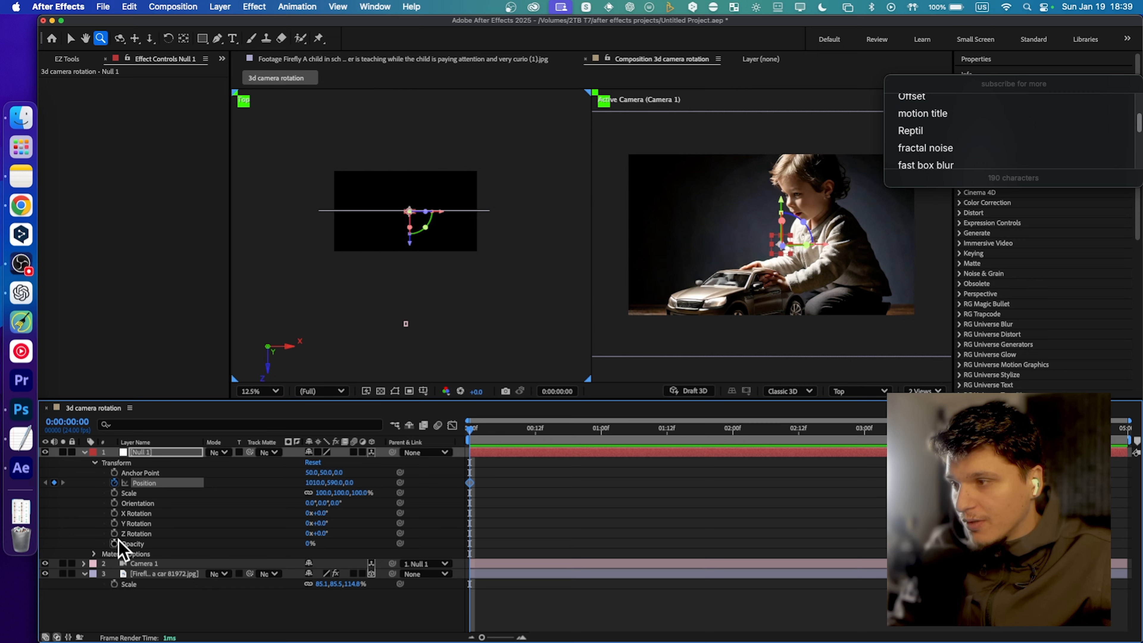
pyautogui.click(114, 533)
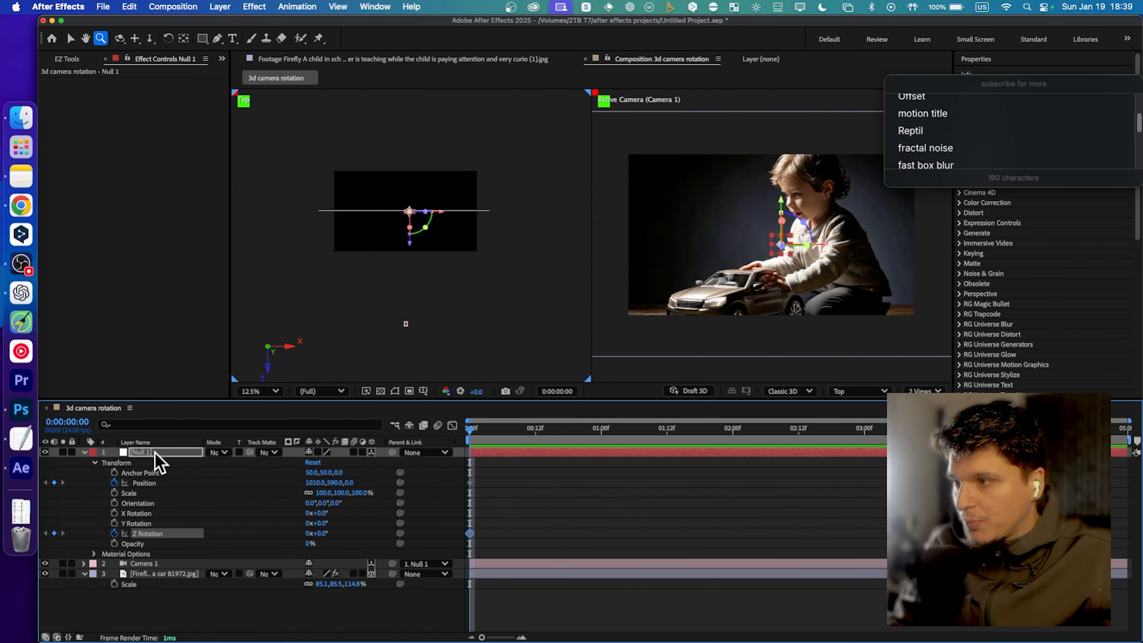
pyautogui.click(387, 168)
pyautogui.press('u')
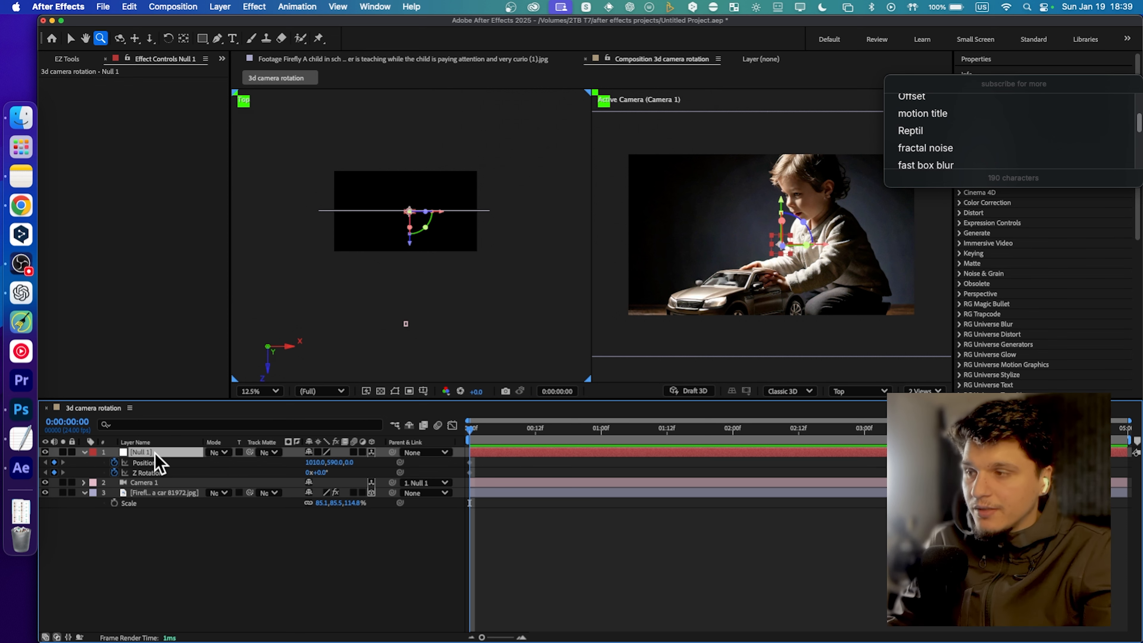
# Add Position and Z Rotation keyframes to Null 1 at 0:00:01:03
pyautogui.moveTo(518, 444); pyautogui.dragTo(619, 439)
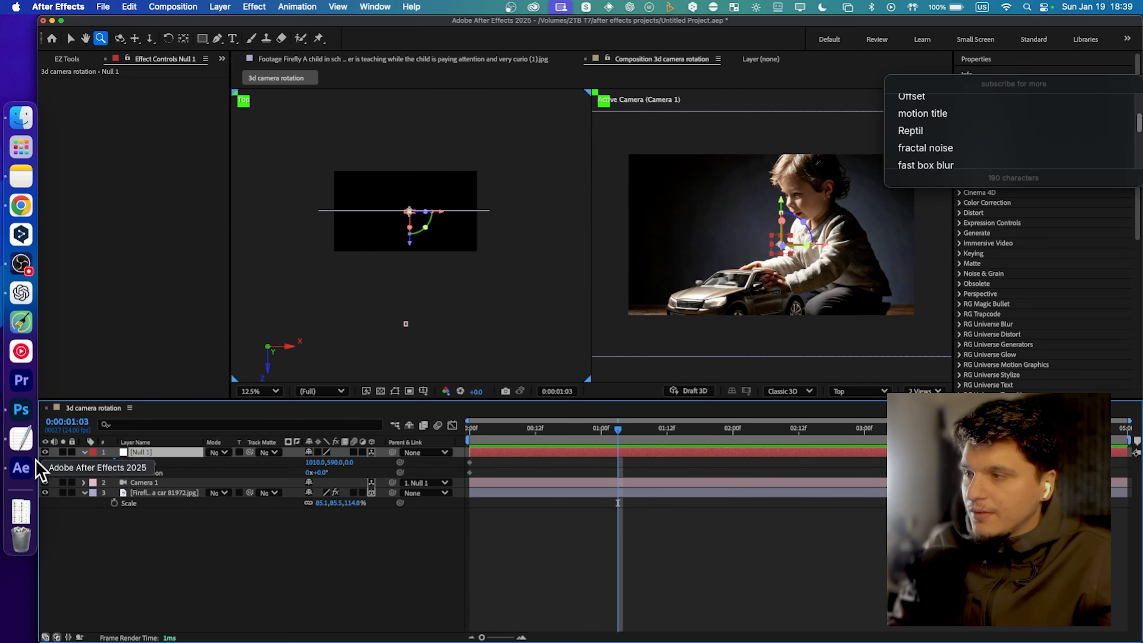
pyautogui.click(53, 462)
pyautogui.click(54, 473)
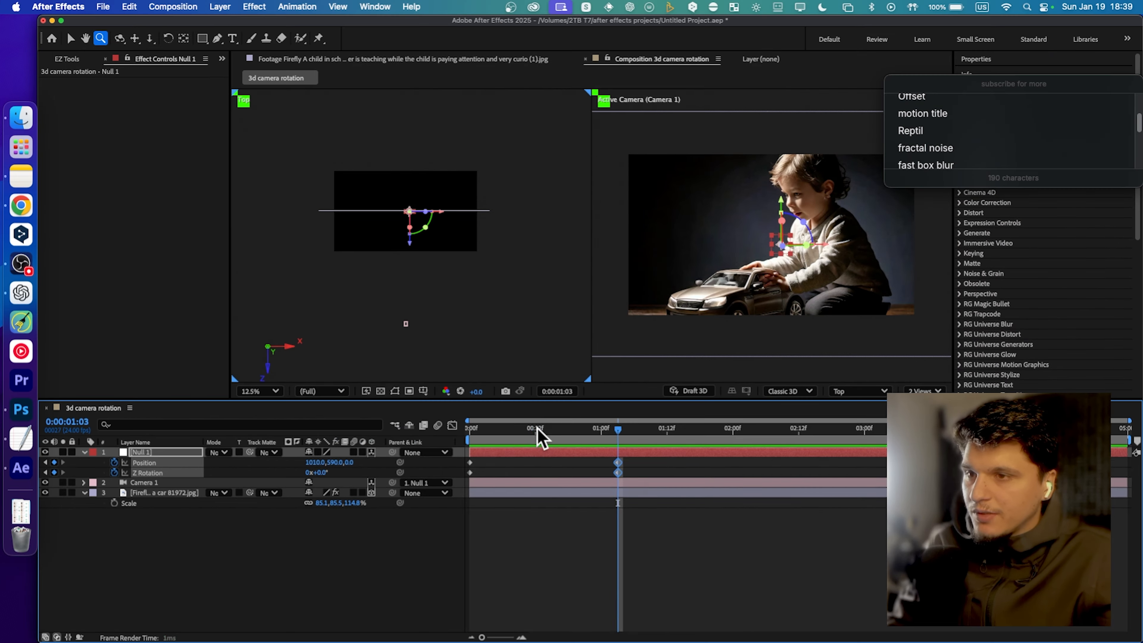
# Jump back and forth between Null 1's Position and Z Rotation keyframes at the start and at 0:00:01:03
pyautogui.moveTo(536, 434); pyautogui.dragTo(472, 477)
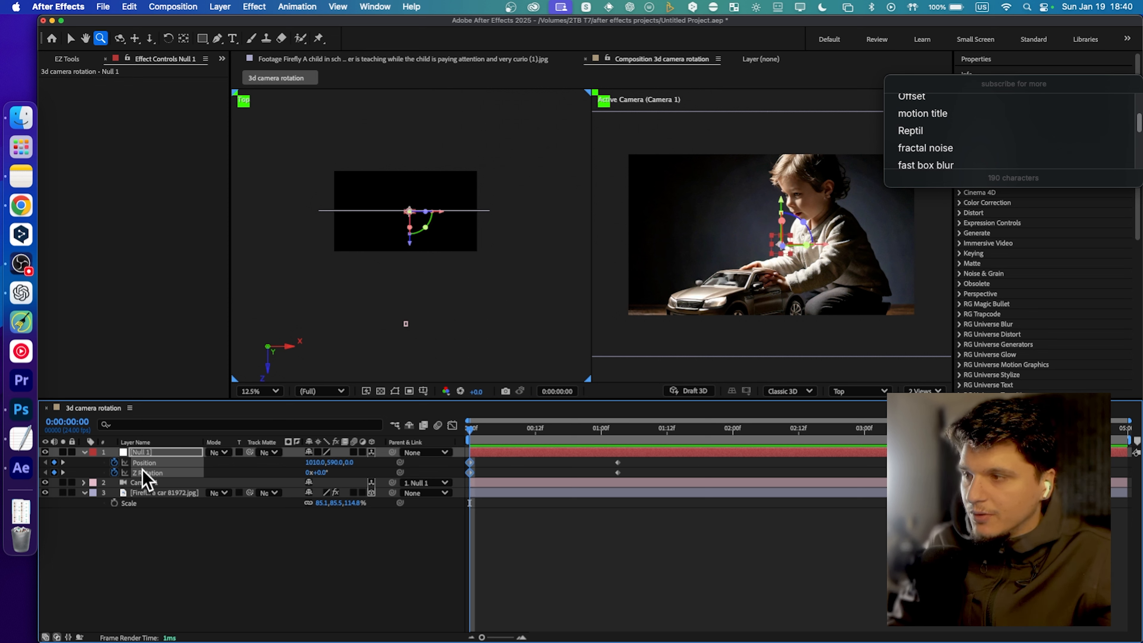
pyautogui.click(197, 551)
pyautogui.click(64, 472)
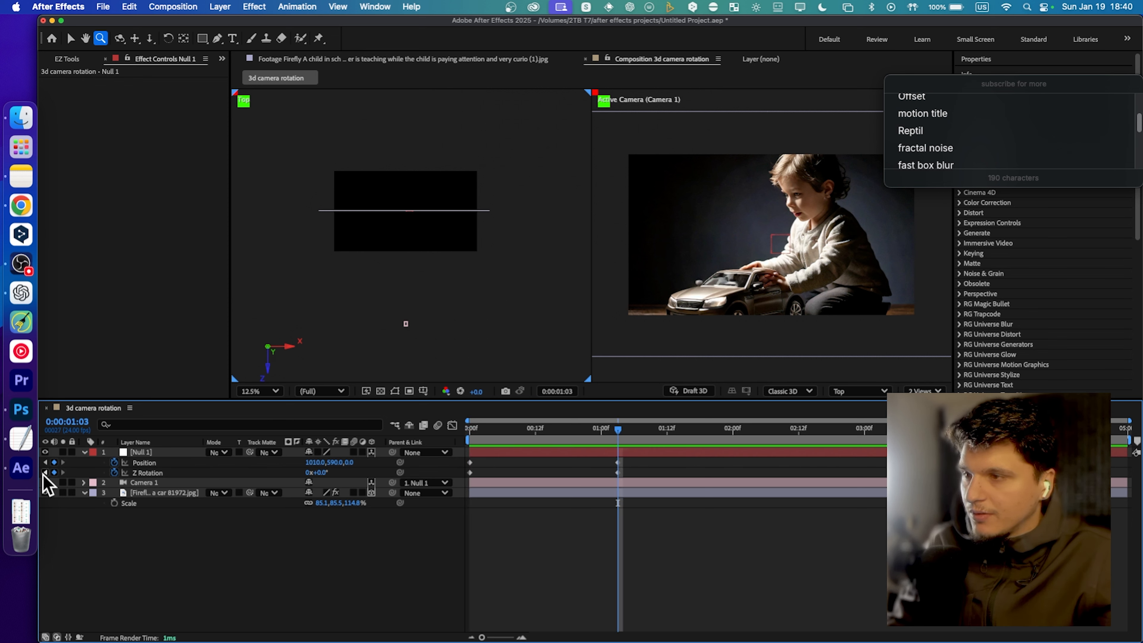
pyautogui.click(46, 472)
pyautogui.click(64, 462)
pyautogui.click(53, 462)
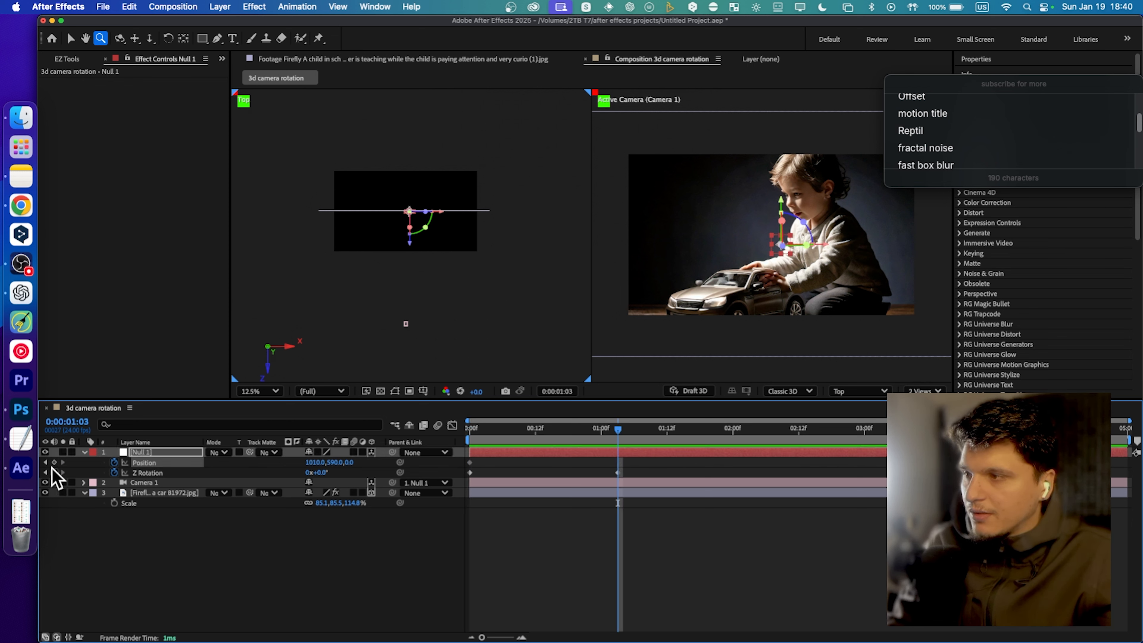
pyautogui.click(45, 462)
pyautogui.click(64, 472)
pyautogui.click(64, 472)
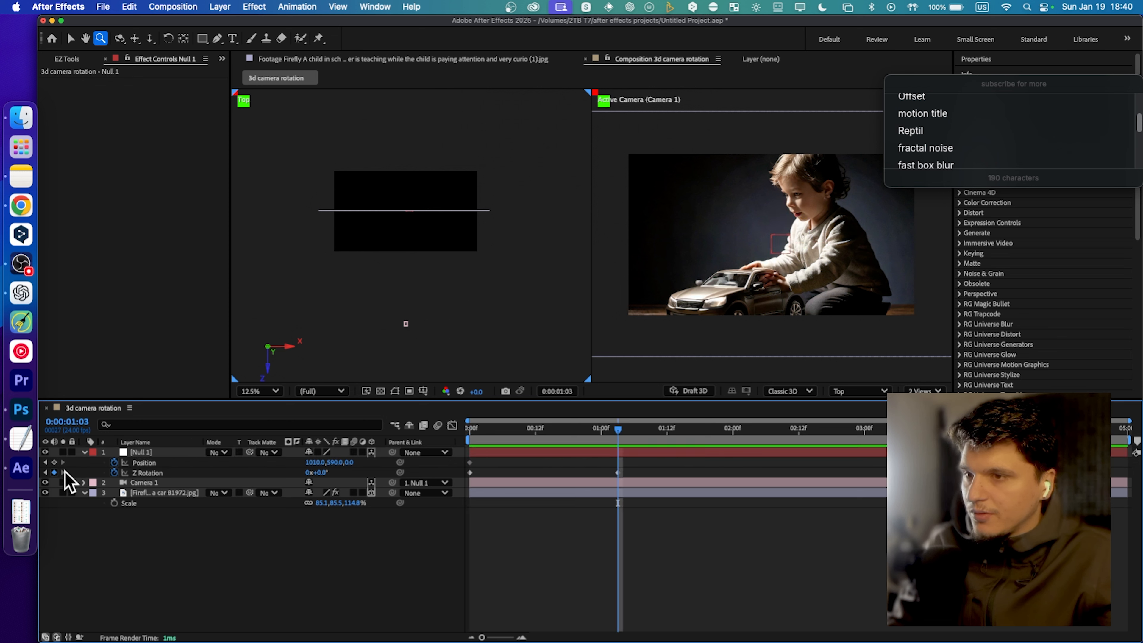
pyautogui.click(46, 471)
pyautogui.press('k')
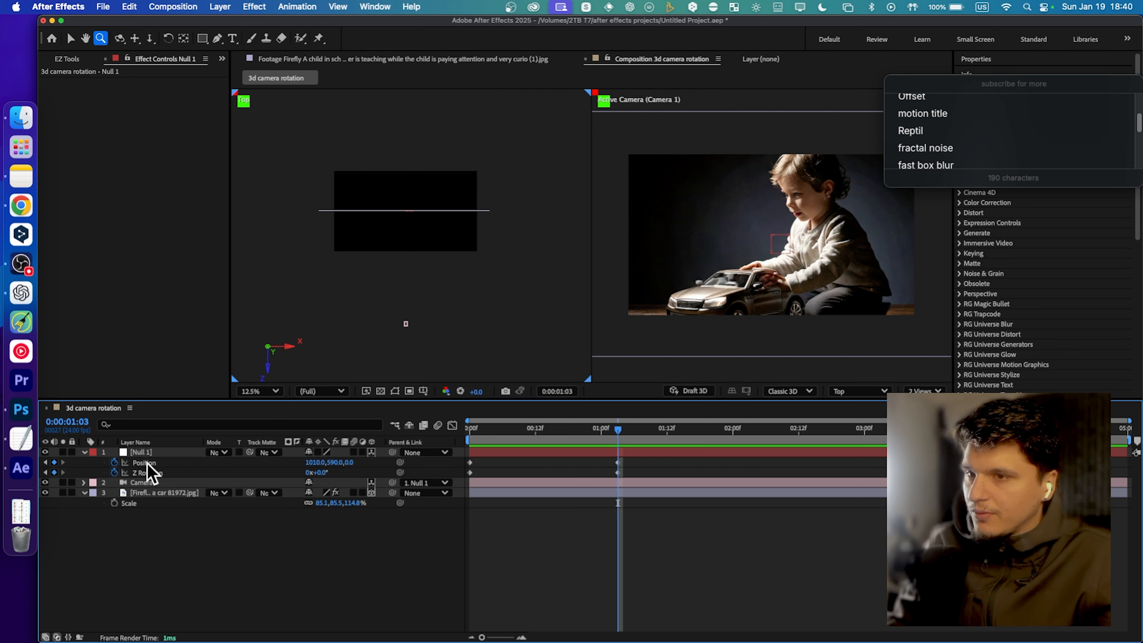
# Set Null 1's Position keyframe at 0:00:00:00 to 1042.0, 590.0, -356.0
pyautogui.press('j')
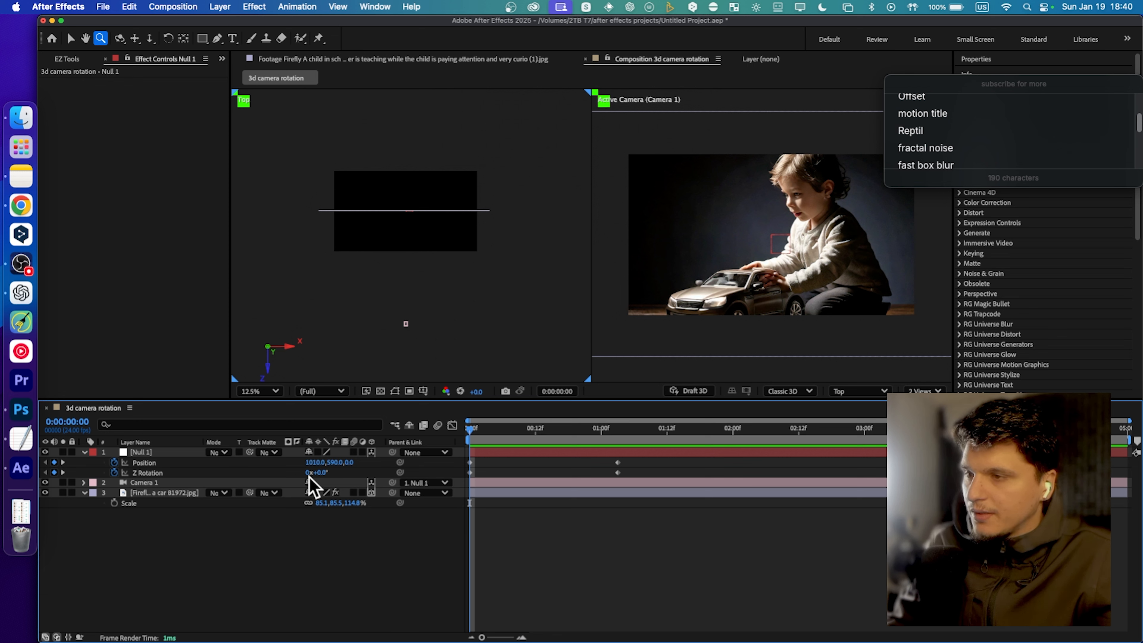
pyautogui.moveTo(318, 463); pyautogui.dragTo(157, 484)
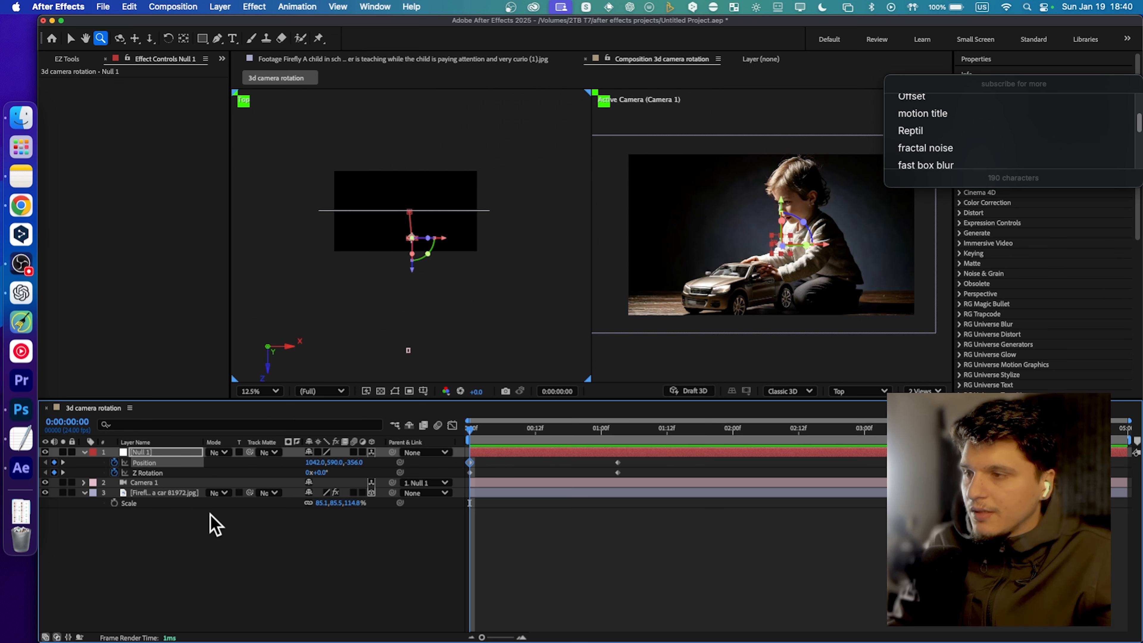
# At the 0:00:01:03 keyframes, set Null 1's Z Rotation to 11° and pull its Z position back past -1280, and scrub through the move
pyautogui.click(606, 430)
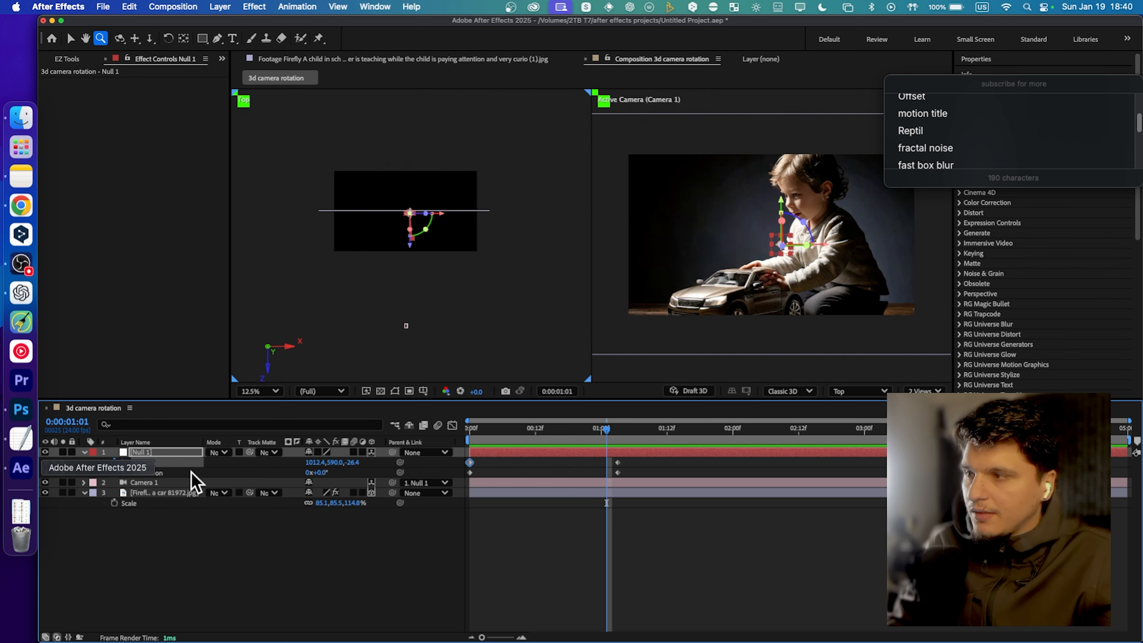
pyautogui.click(64, 462)
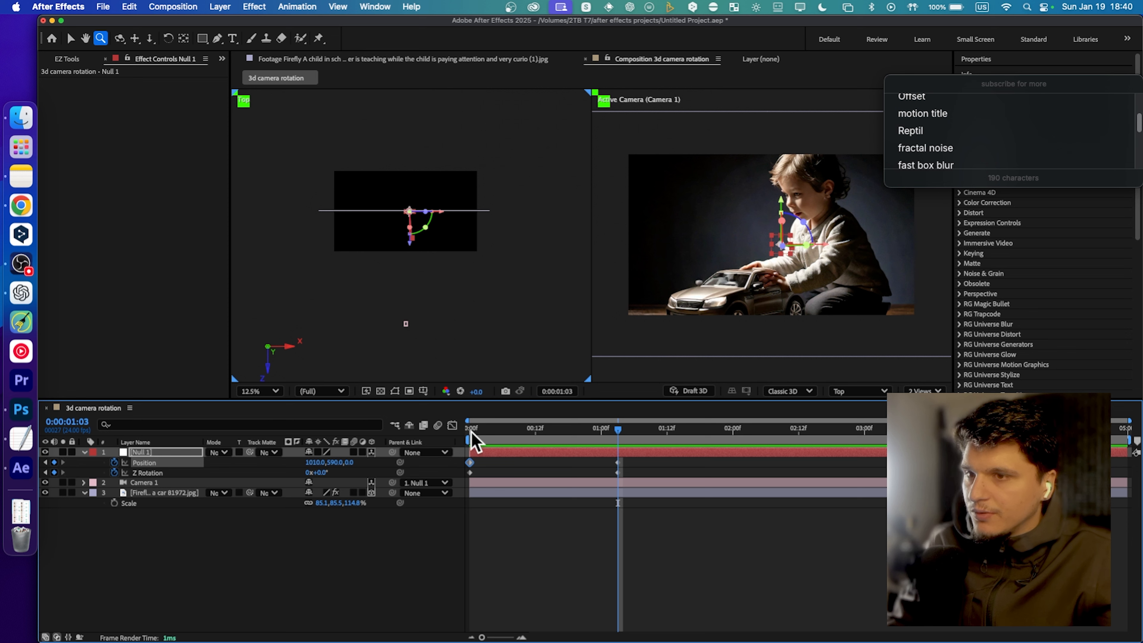
pyautogui.moveTo(328, 473); pyautogui.dragTo(45, 500)
pyautogui.moveTo(359, 471); pyautogui.dragTo(8, 497)
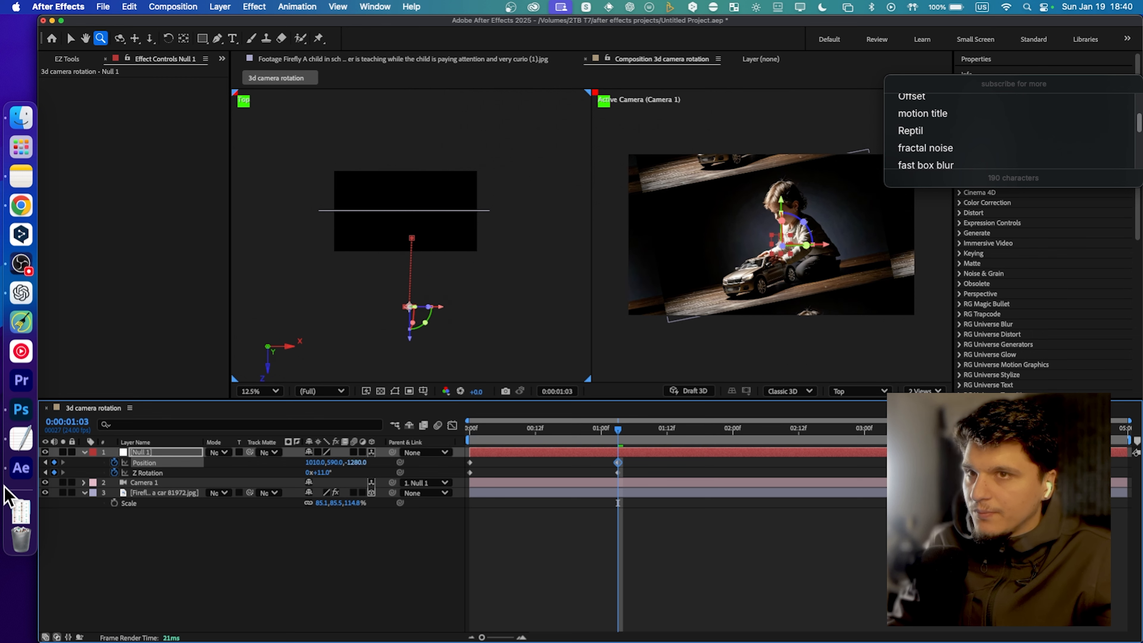
pyautogui.moveTo(362, 470); pyautogui.dragTo(371, 482)
pyautogui.moveTo(529, 431); pyautogui.dragTo(591, 448)
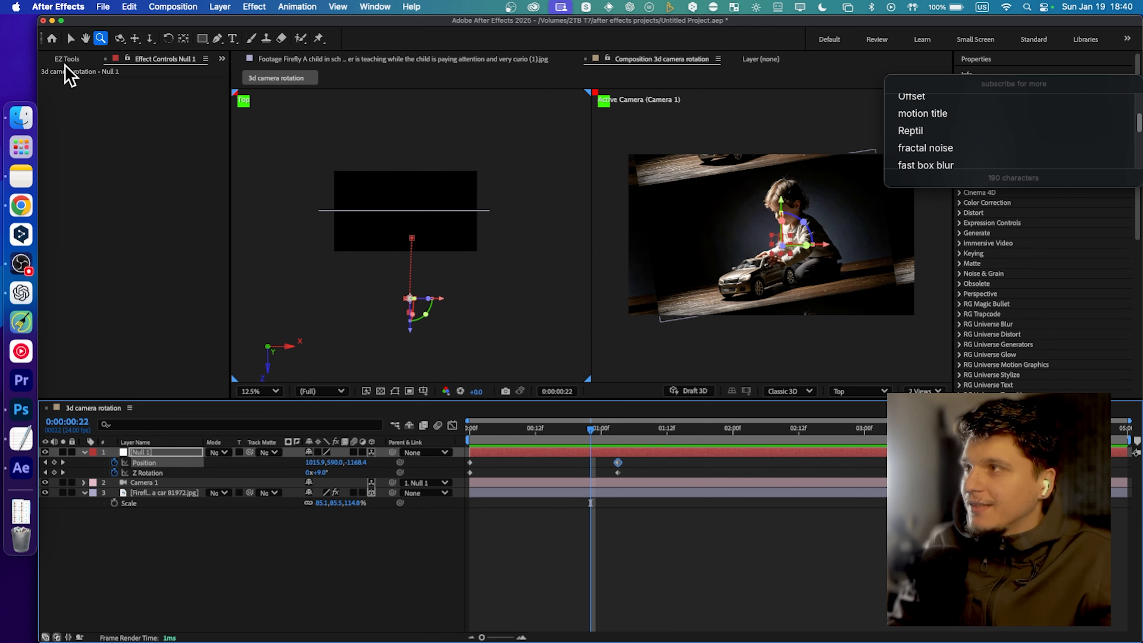
# Preview the imported Firefly images in the project one after another to choose the next image for the scene
pyautogui.click(222, 59)
pyautogui.click(235, 75)
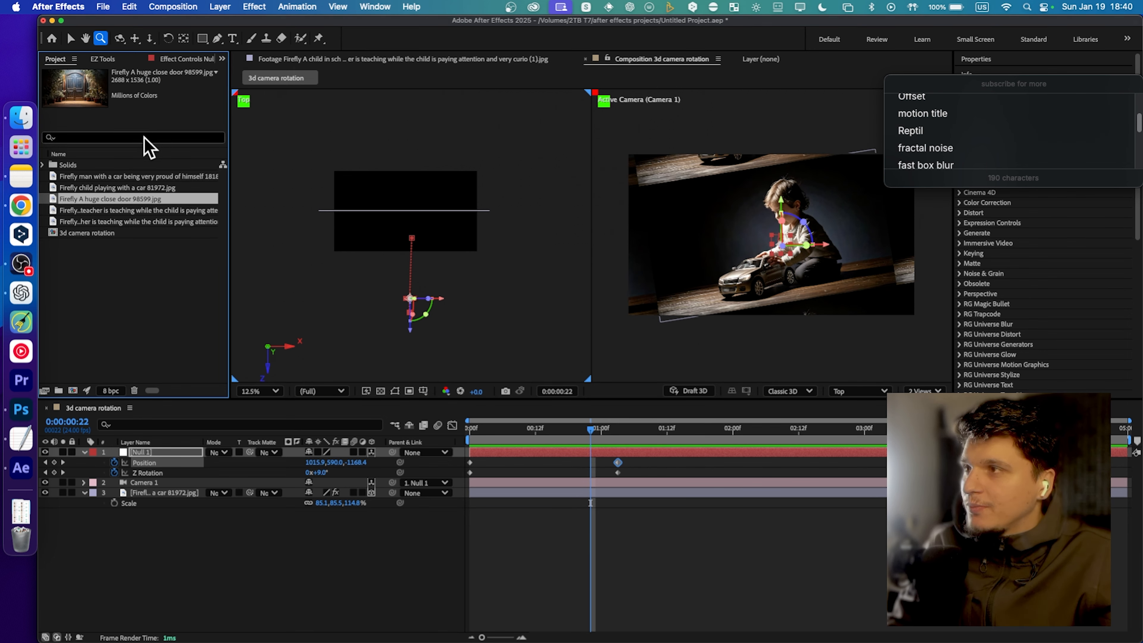
pyautogui.click(121, 176)
pyautogui.click(120, 187)
pyautogui.click(116, 210)
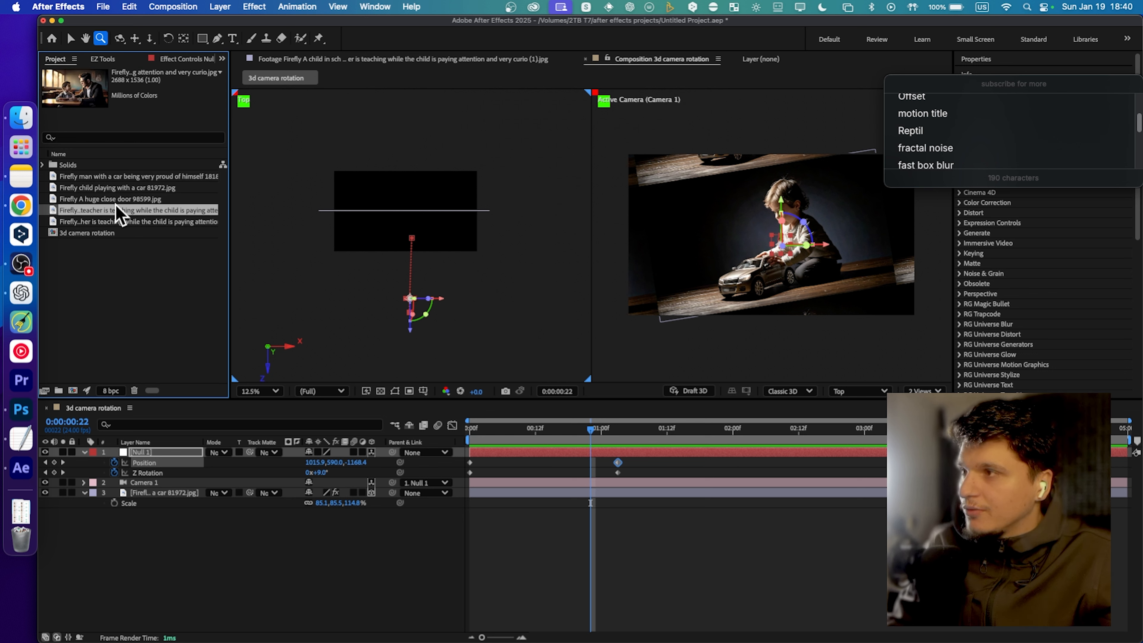
pyautogui.click(115, 221)
pyautogui.click(116, 209)
pyautogui.click(115, 198)
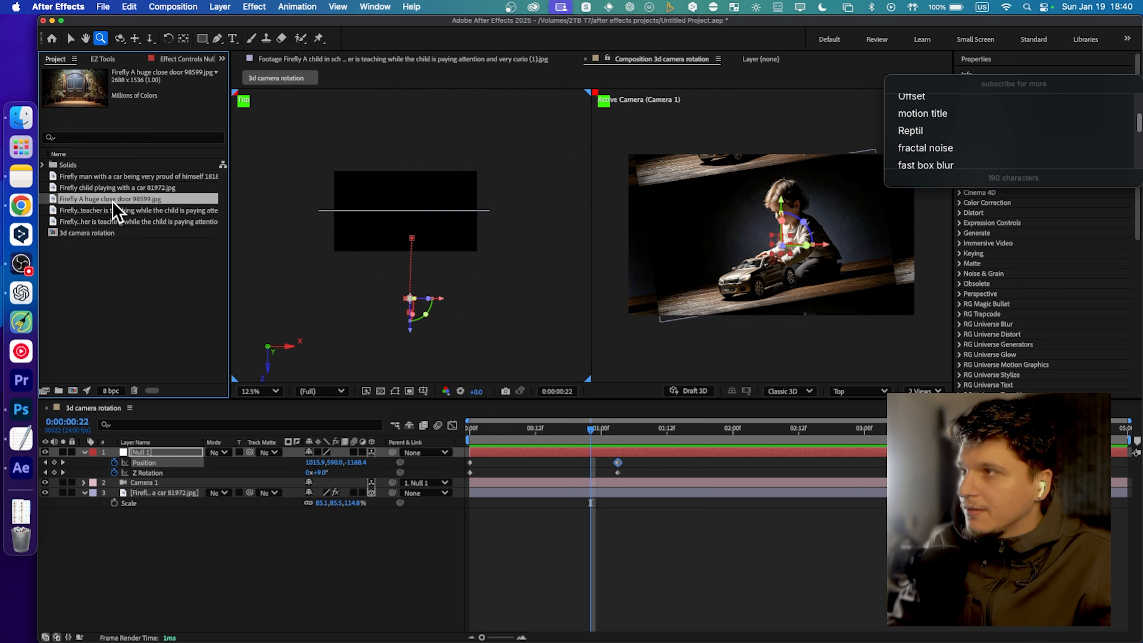
pyautogui.click(115, 188)
pyautogui.click(114, 198)
pyautogui.click(113, 210)
pyautogui.click(108, 221)
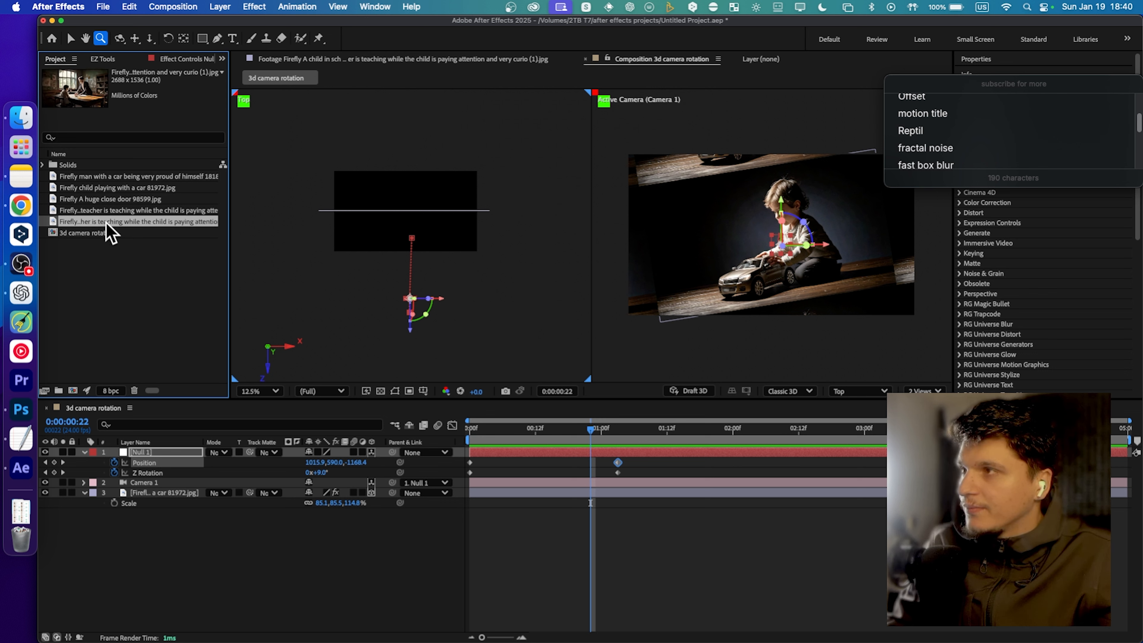
pyautogui.click(108, 210)
# Add Firefly A huge close door 98599.jpg as the bottom layer of 3d camera rotation and switch the composition viewer to a single view
pyautogui.click(108, 200)
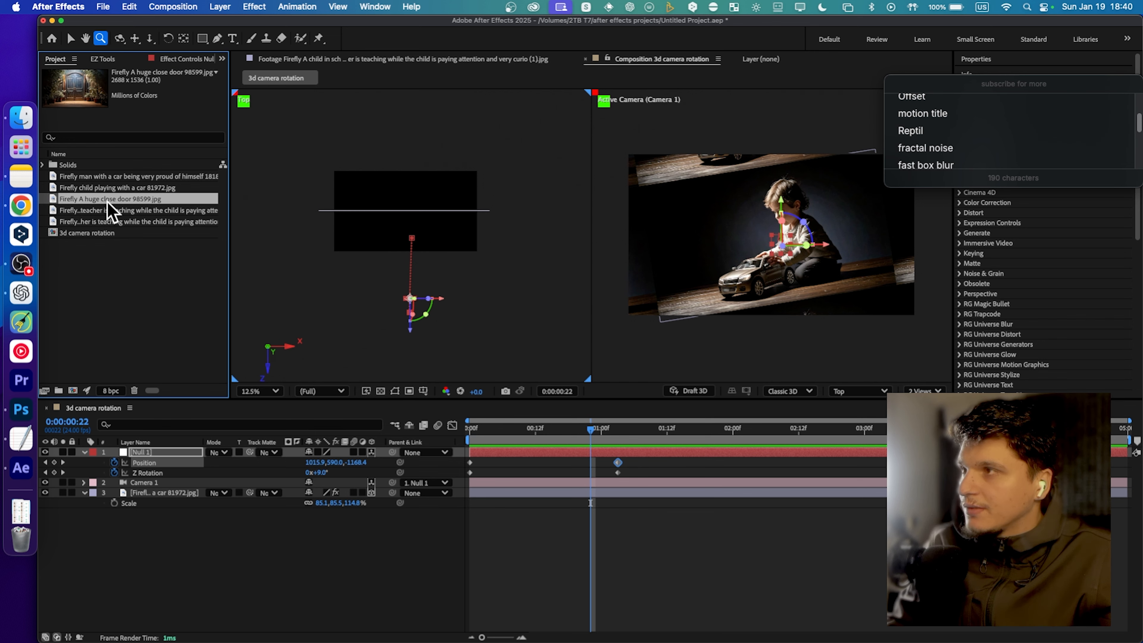
pyautogui.moveTo(110, 202); pyautogui.dragTo(190, 515)
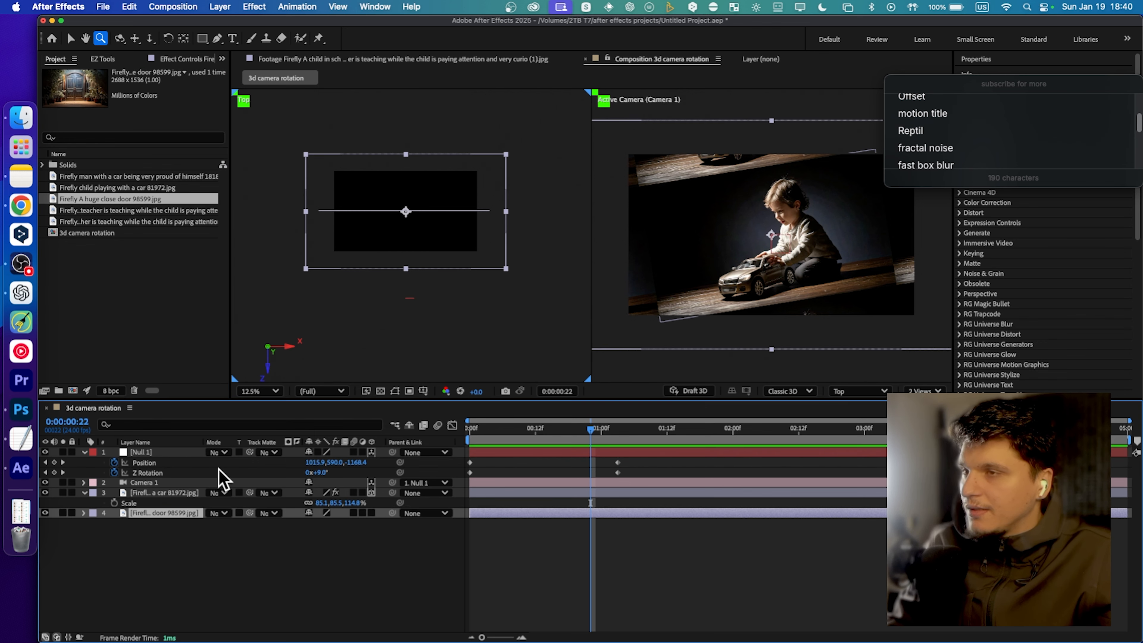
pyautogui.click(924, 391)
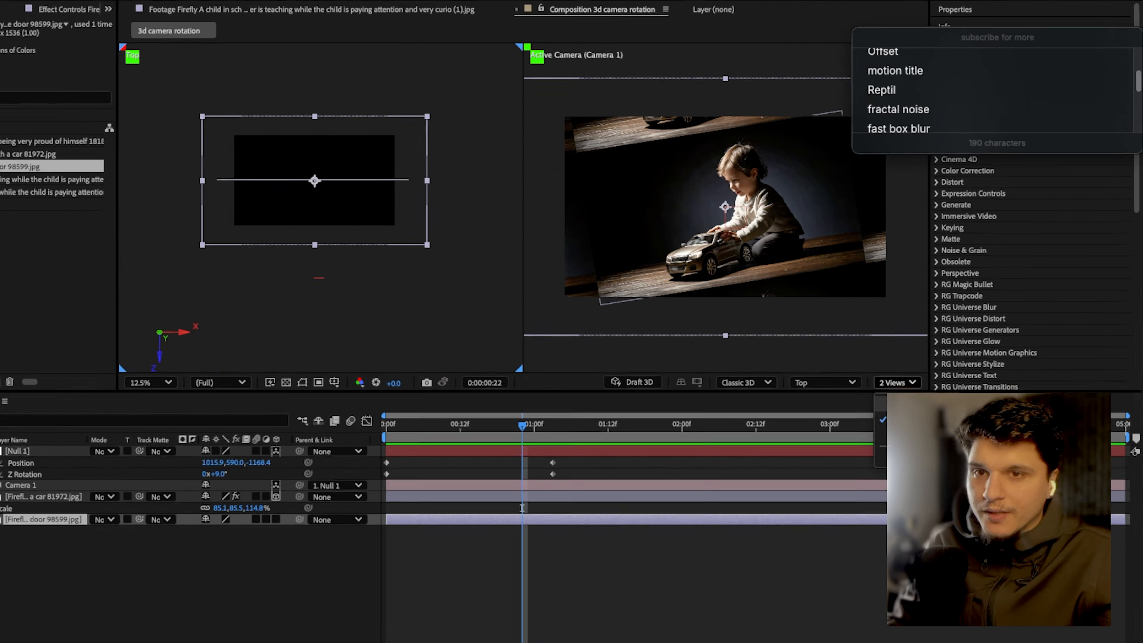
pyautogui.click(902, 405)
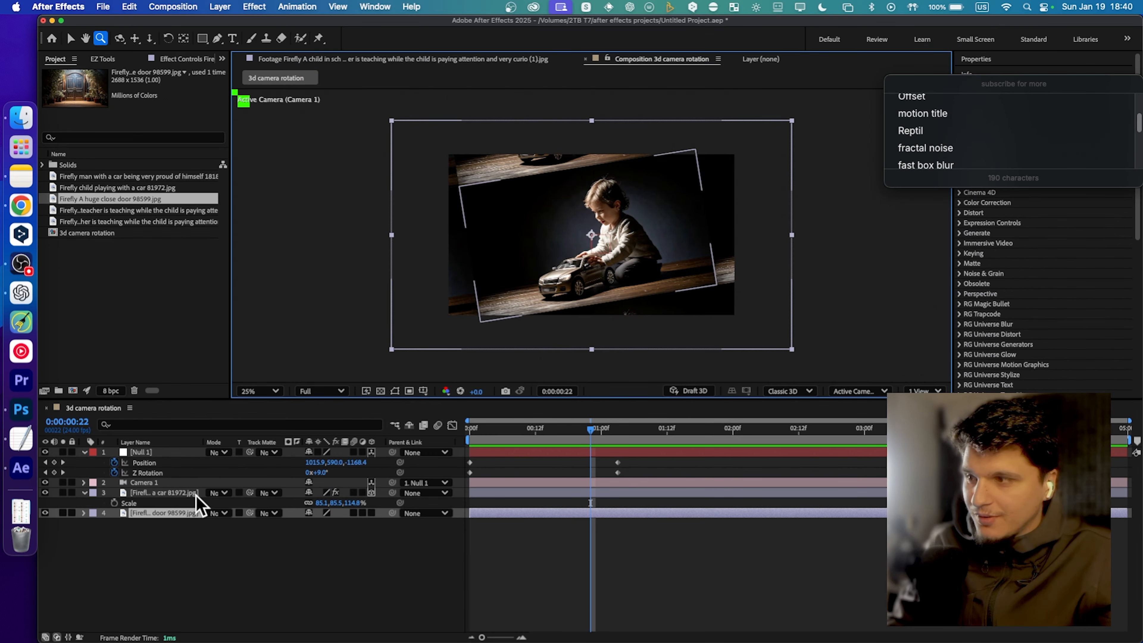
pyautogui.click(49, 520)
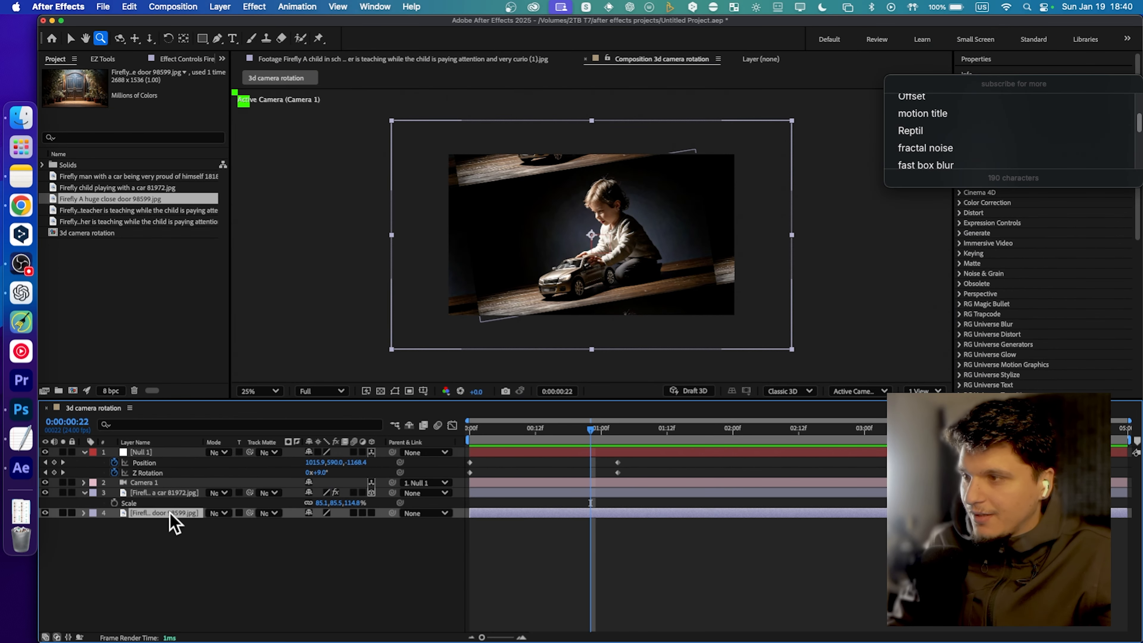
pyautogui.moveTo(170, 513)
pyautogui.mouseDown()
pyautogui.moveTo(181, 453)
pyautogui.moveTo(149, 523)
pyautogui.mouseUp()
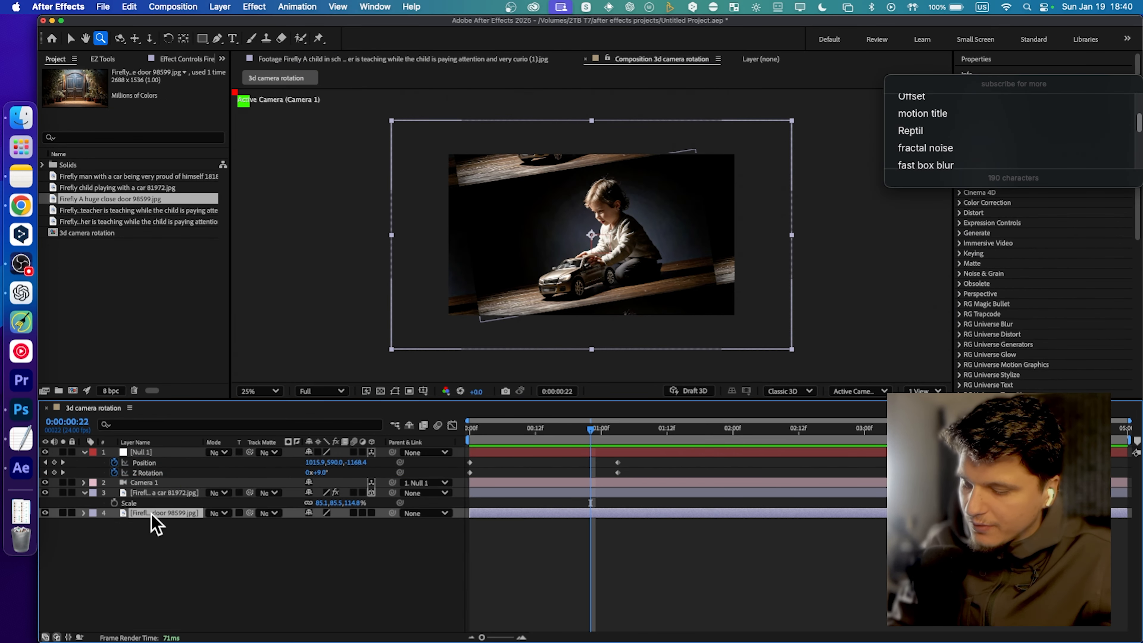
pyautogui.press('super+shift+c')
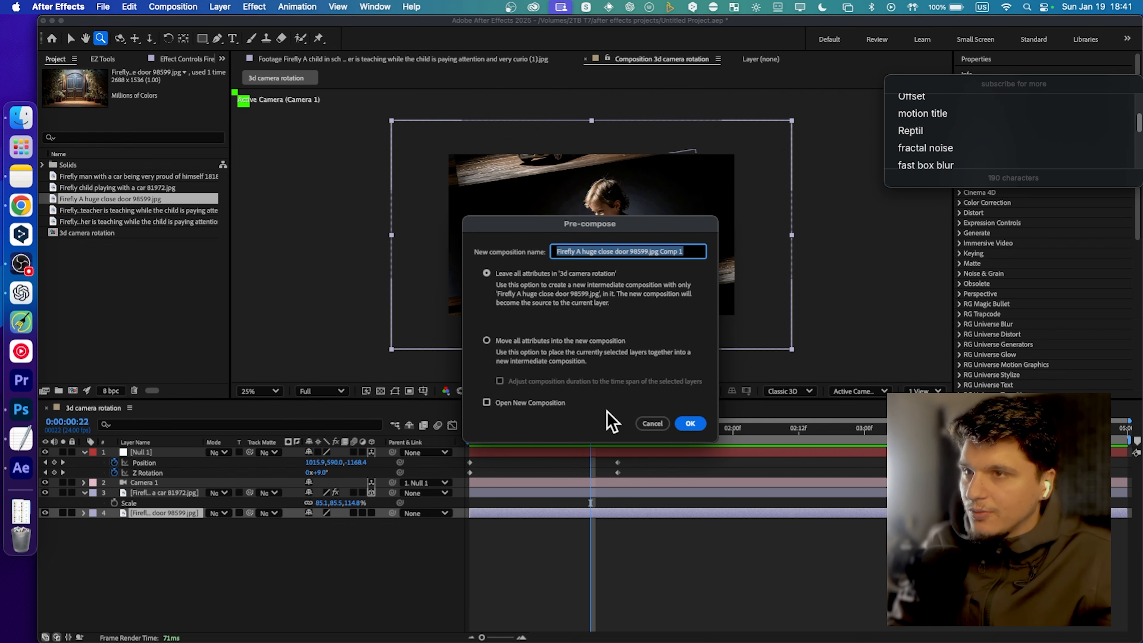
pyautogui.click(658, 424)
# Pre-compose the door image layer with all attributes moved into the new composition
pyautogui.rightClick(194, 516)
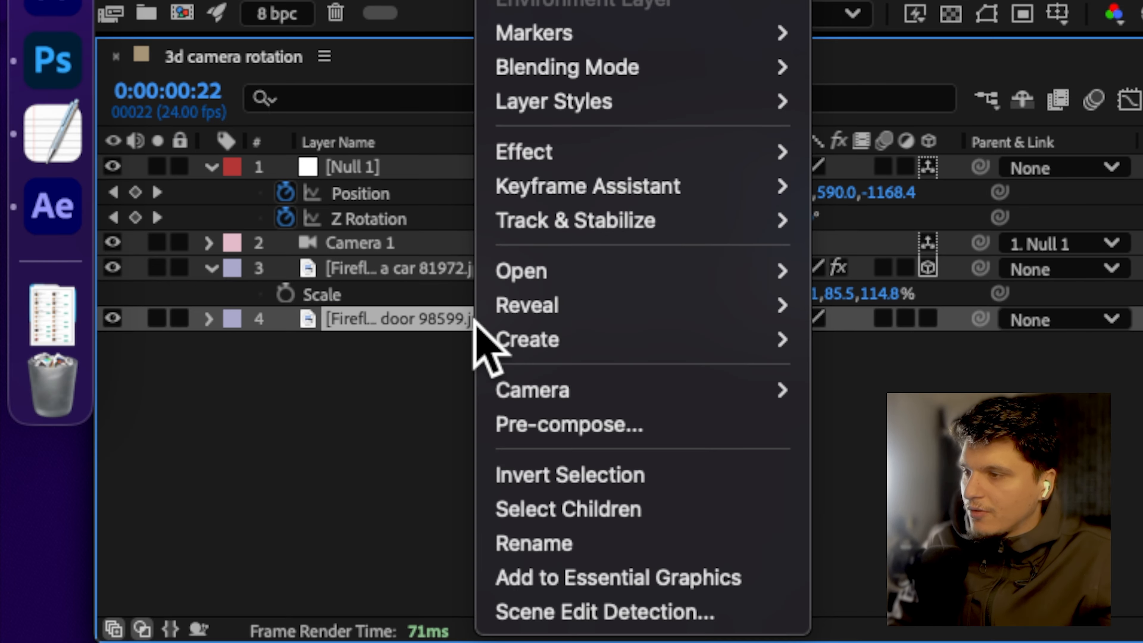
pyautogui.click(531, 410)
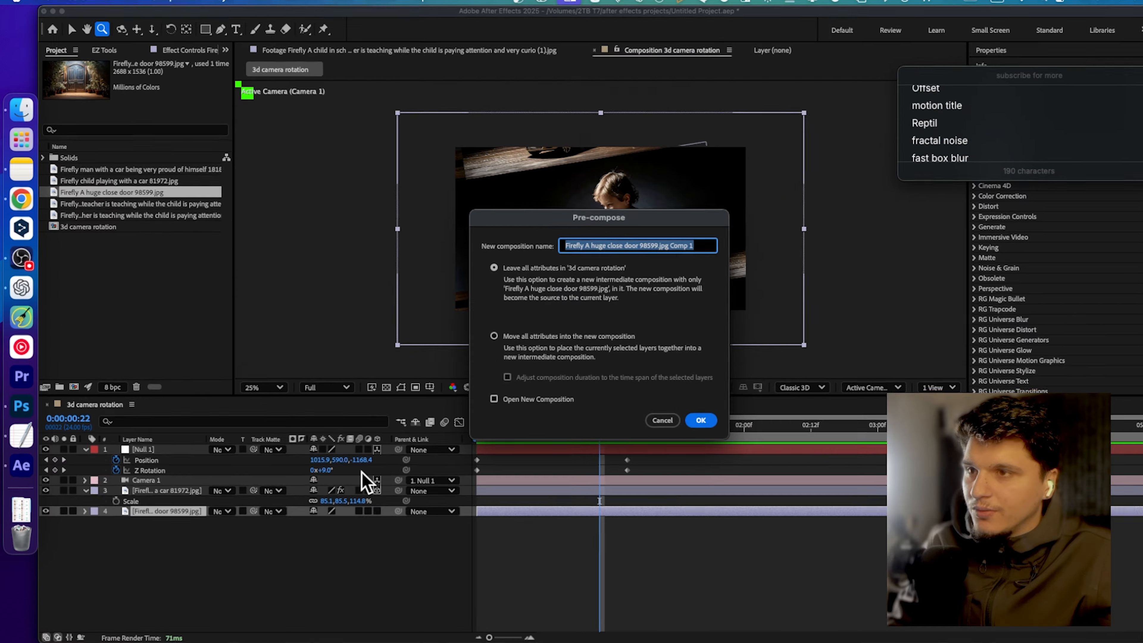
pyautogui.click(487, 341)
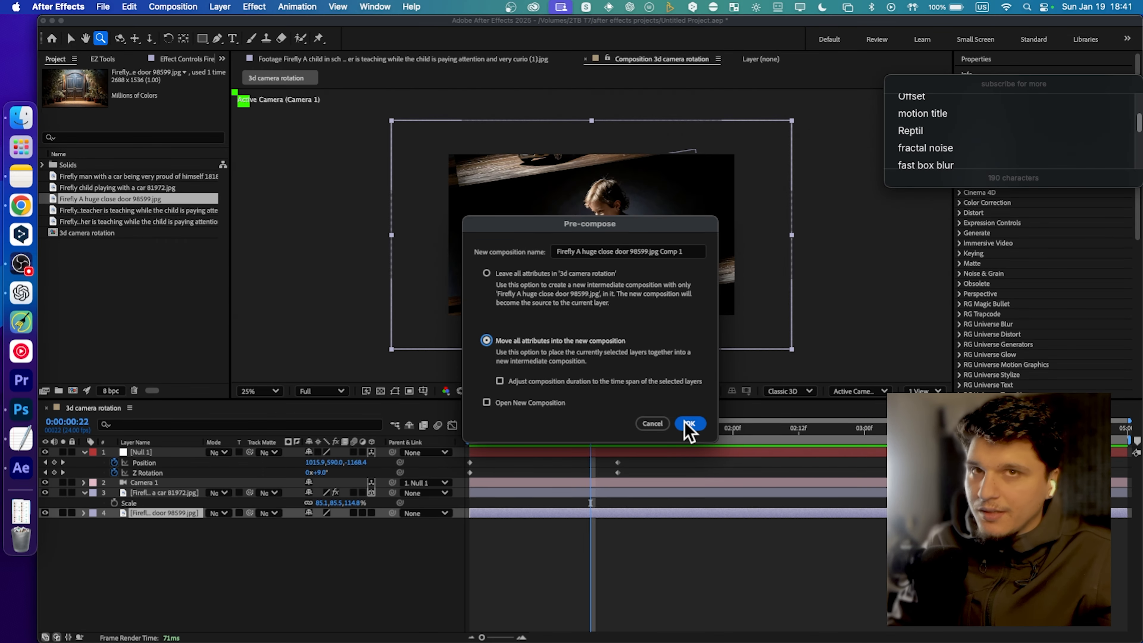
pyautogui.click(689, 424)
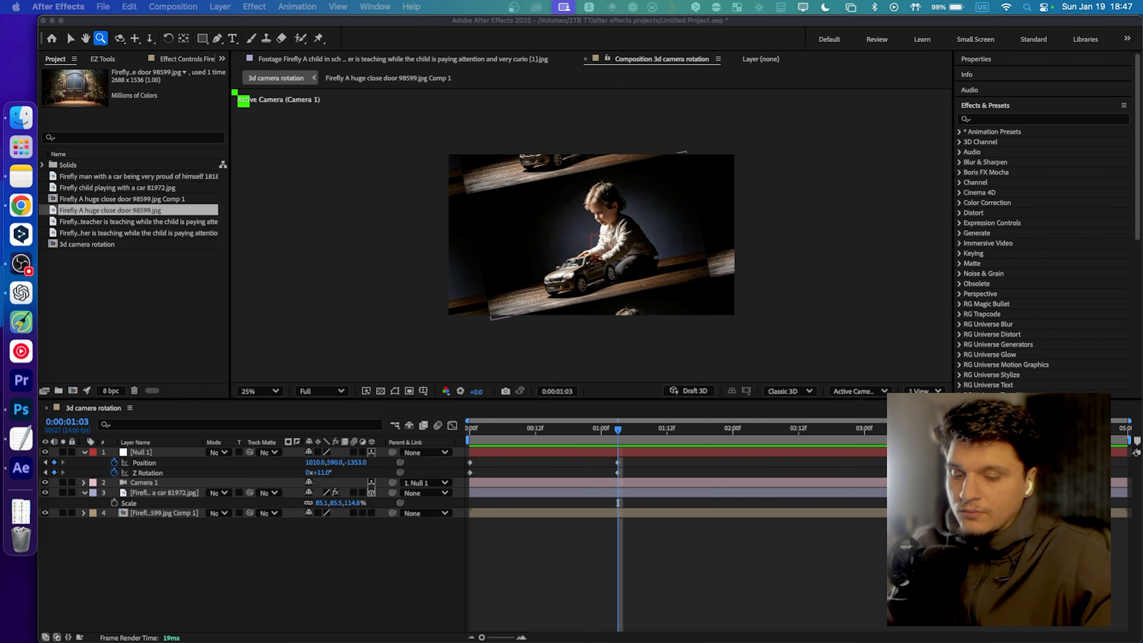
# Open the door image's pre-composition and inspect the picture at 50% before returning to 25%
pyautogui.doubleClick(179, 513)
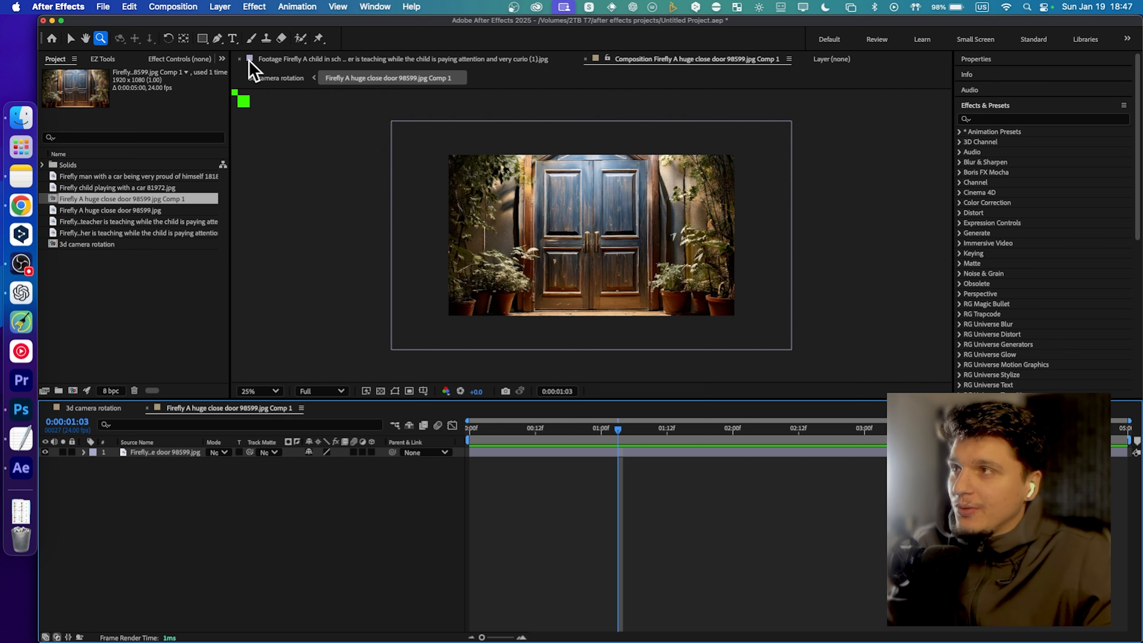
pyautogui.click(528, 168)
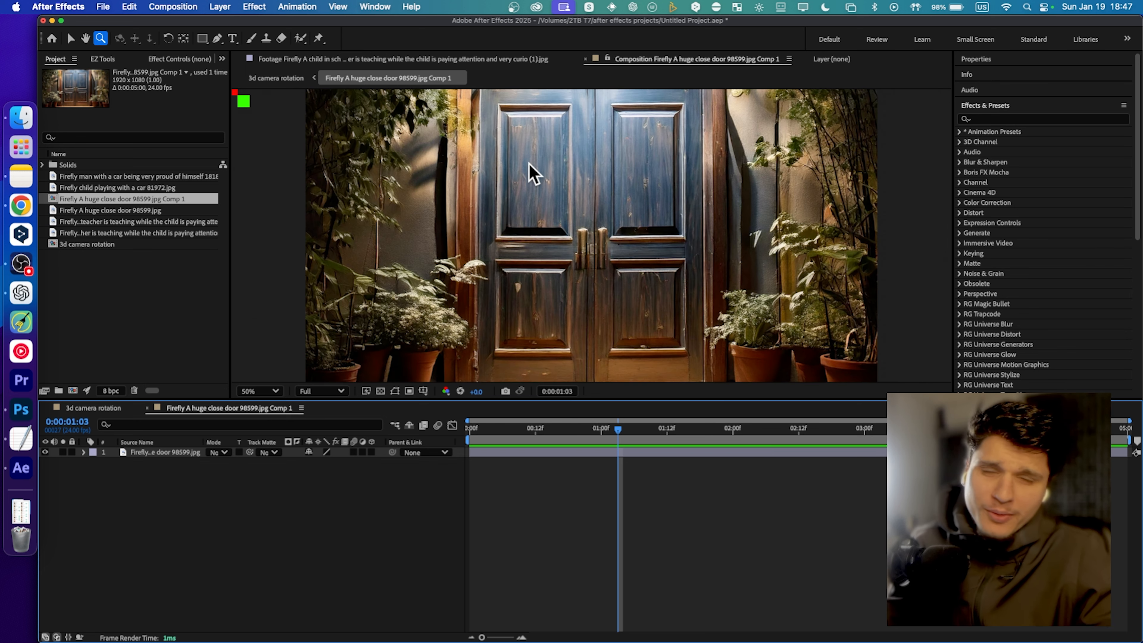
pyautogui.press(',')
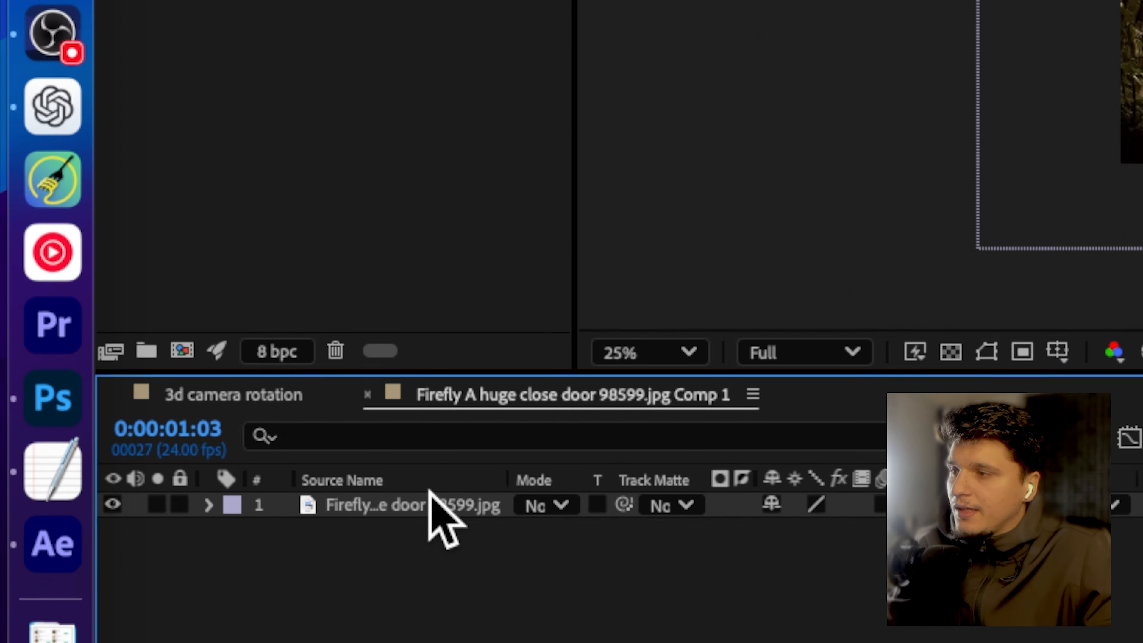
# Draw a closed Pen tool mask on the door image layer, following the four corners of the double door
pyautogui.click(172, 450)
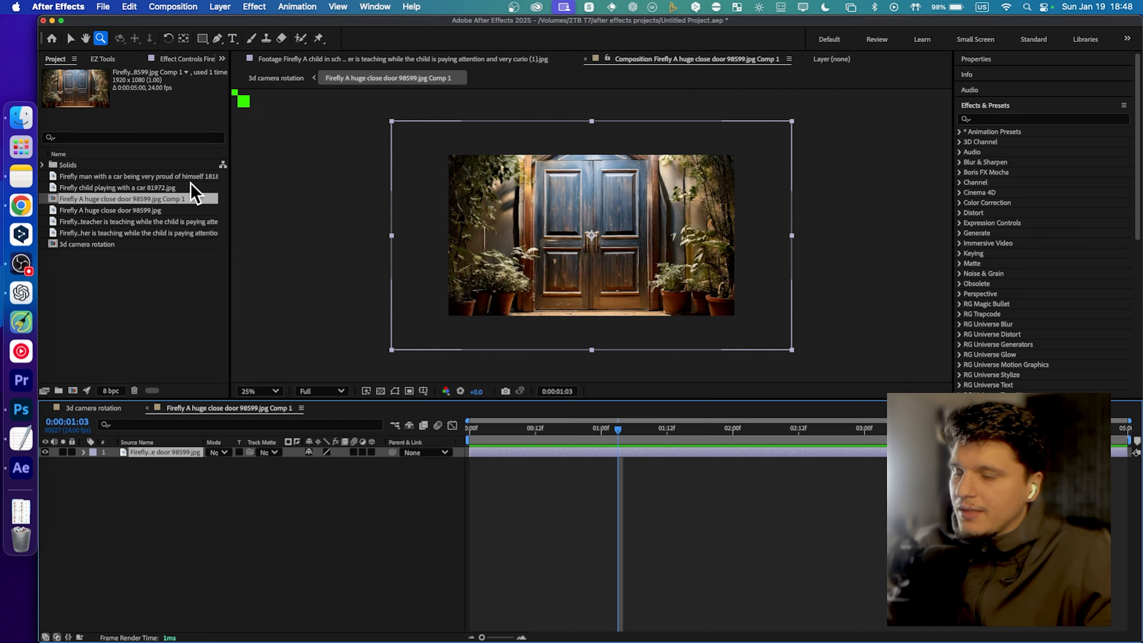
pyautogui.click(218, 40)
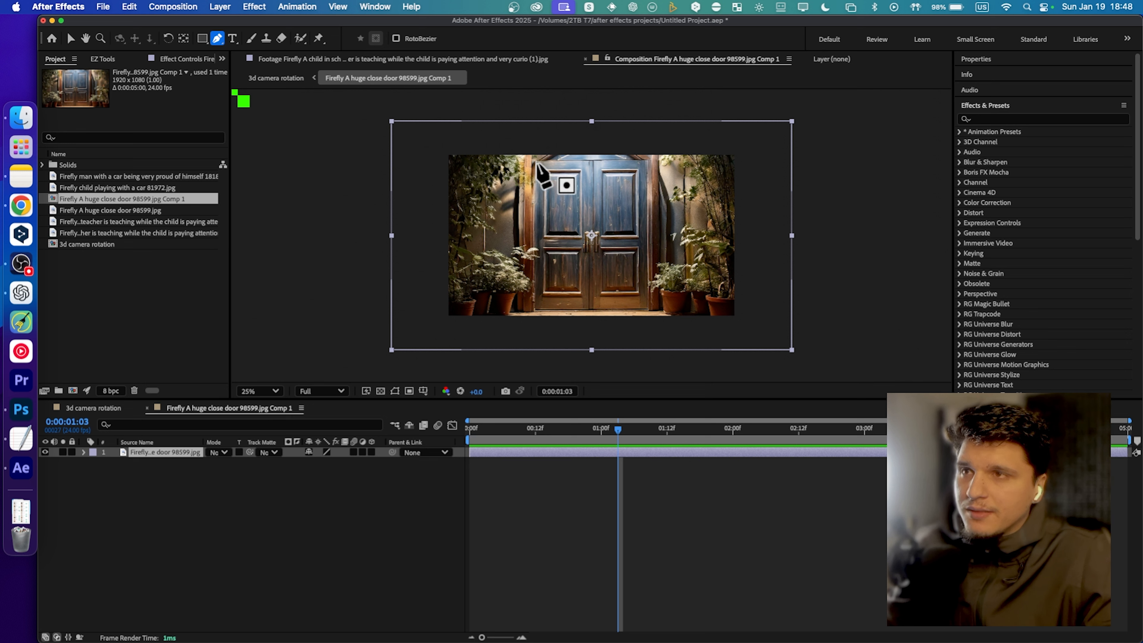
pyautogui.press('.')
pyautogui.scroll(2, 503, 135)
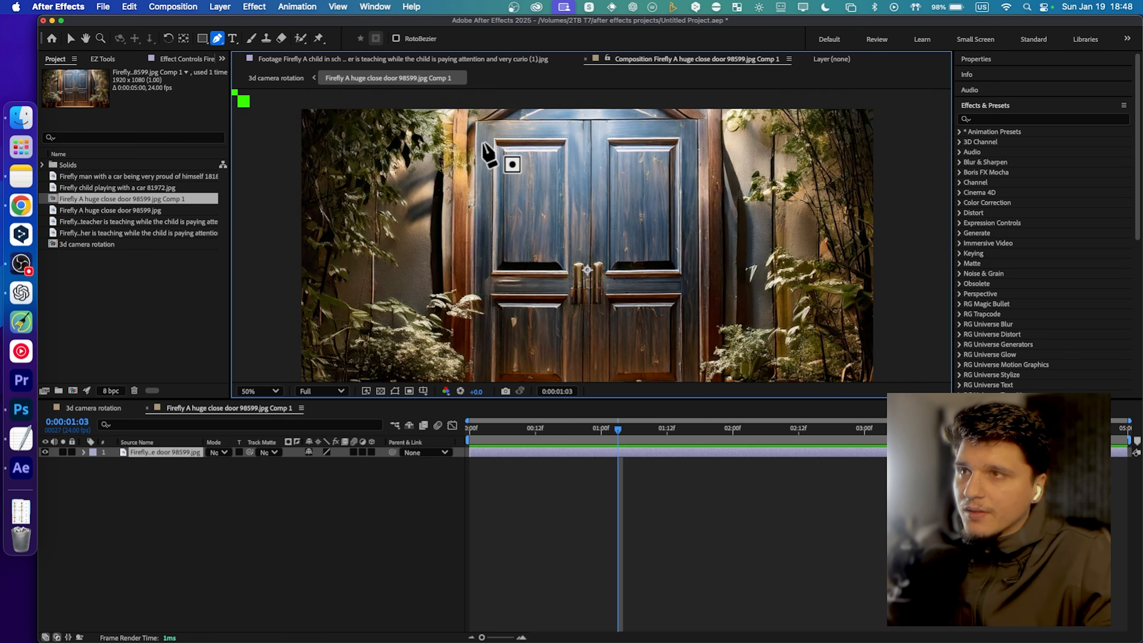
pyautogui.click(475, 119)
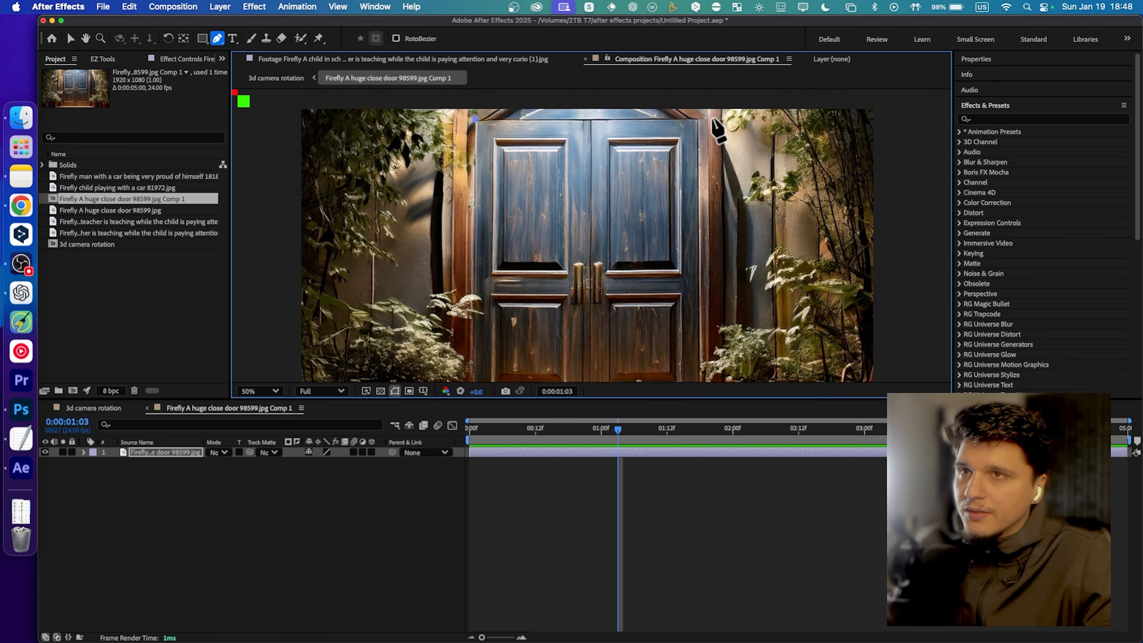
pyautogui.click(697, 121)
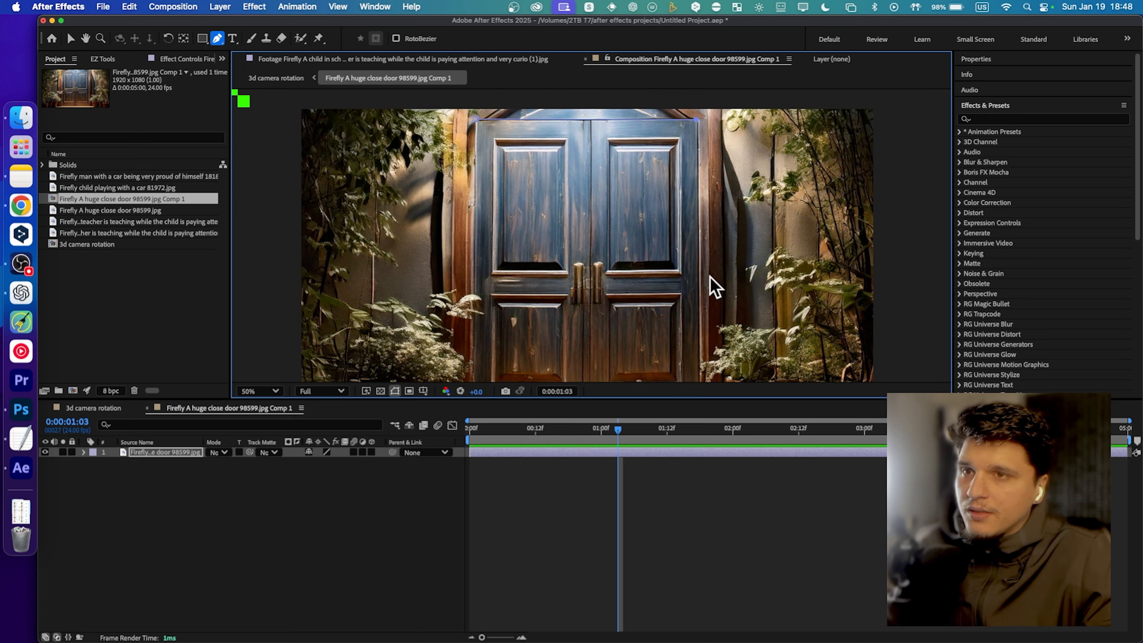
pyautogui.moveTo(708, 270); pyautogui.dragTo(700, 171)
pyautogui.click(689, 304)
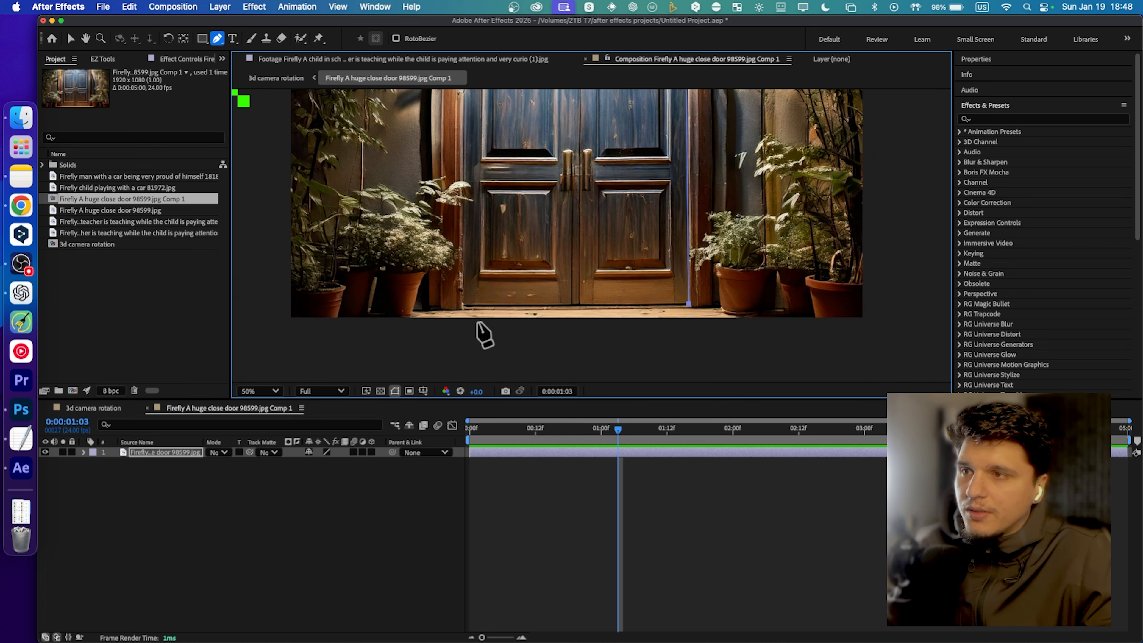
pyautogui.click(462, 306)
pyautogui.moveTo(535, 188); pyautogui.dragTo(542, 312)
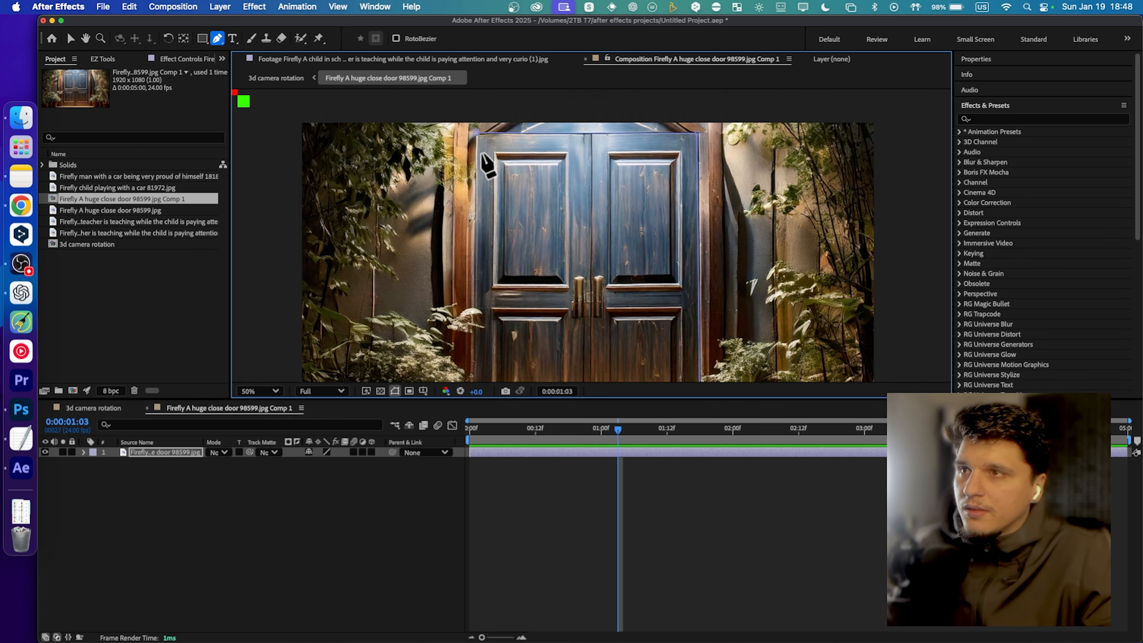
pyautogui.click(476, 131)
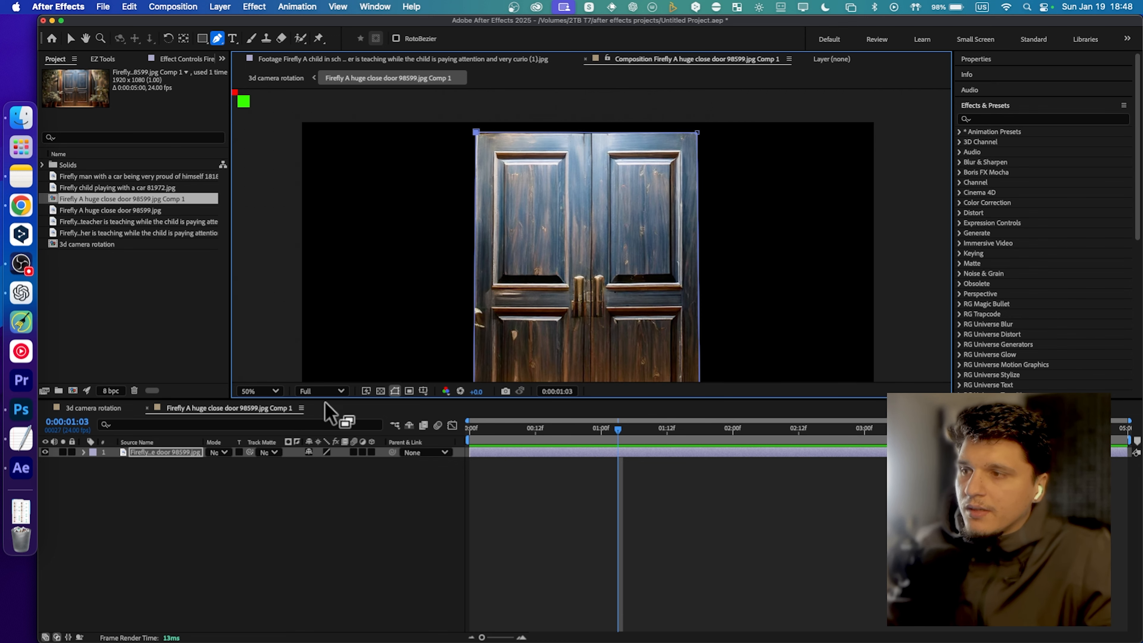
# Duplicate the masked door layer and hide the lower copy
pyautogui.click(196, 453)
pyautogui.press('super+d')
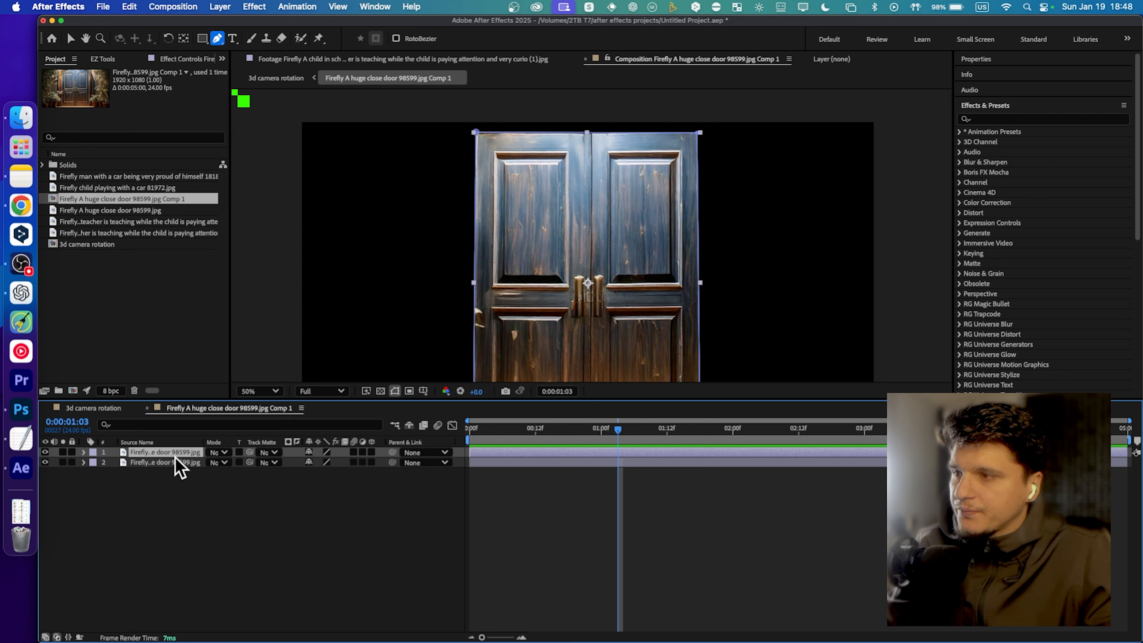
pyautogui.click(46, 463)
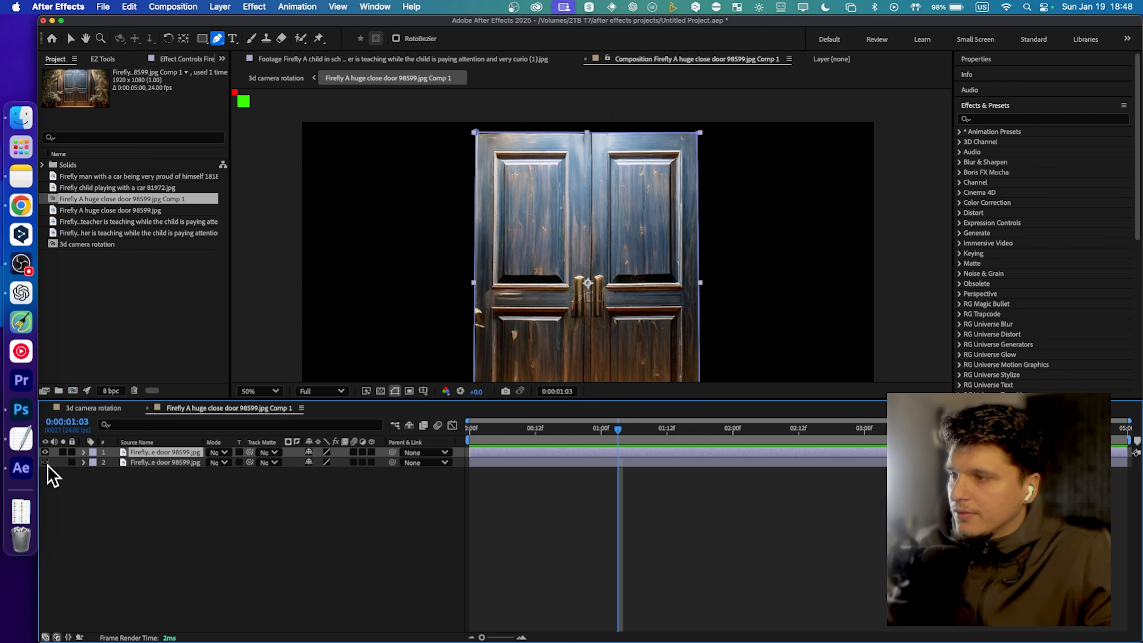
# Invert Mask 1 on the upper door layer and show the lower copy again
pyautogui.click(85, 453)
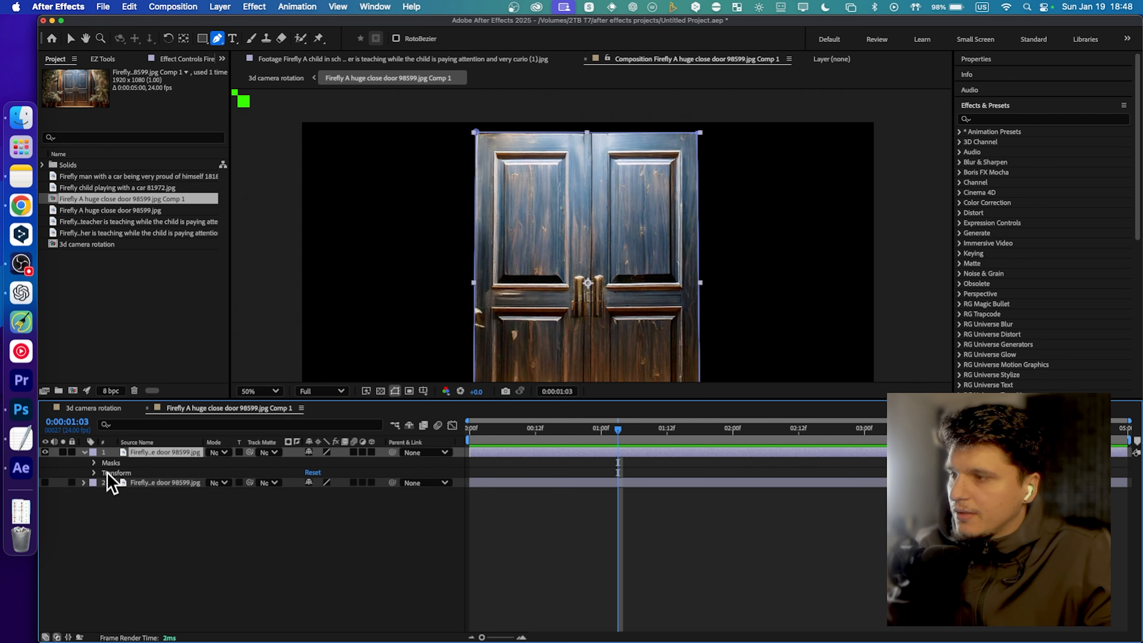
pyautogui.click(95, 463)
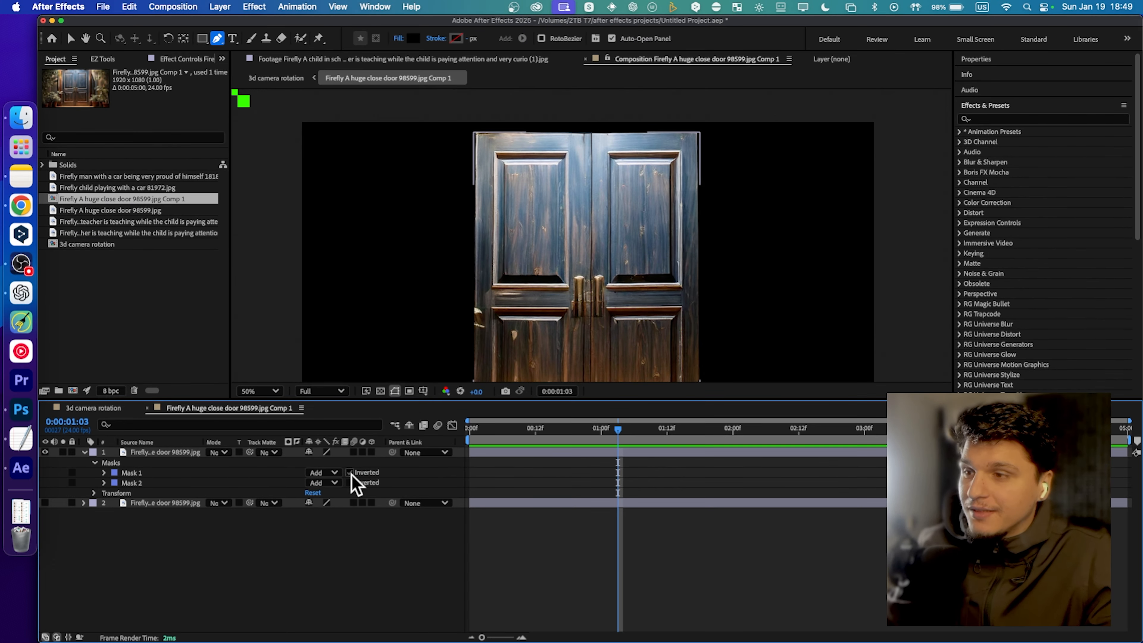
pyautogui.click(648, 309)
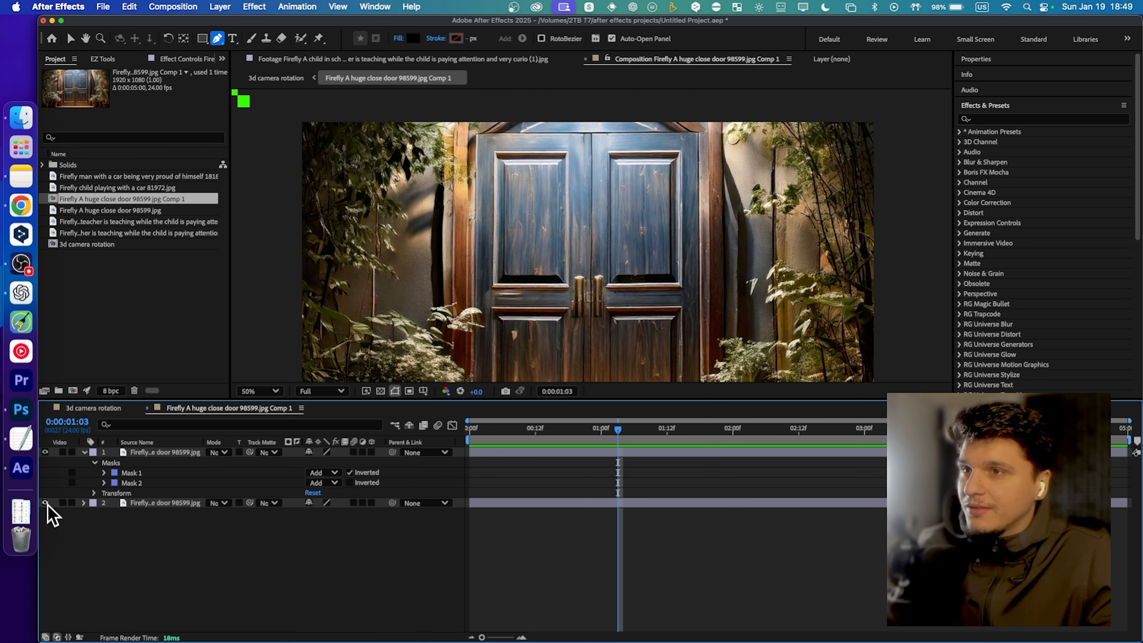
# Move the upper door layer around the composition with the Selection tool to check its separation from the lower layer, and expand the lower layer's properties
pyautogui.click(71, 39)
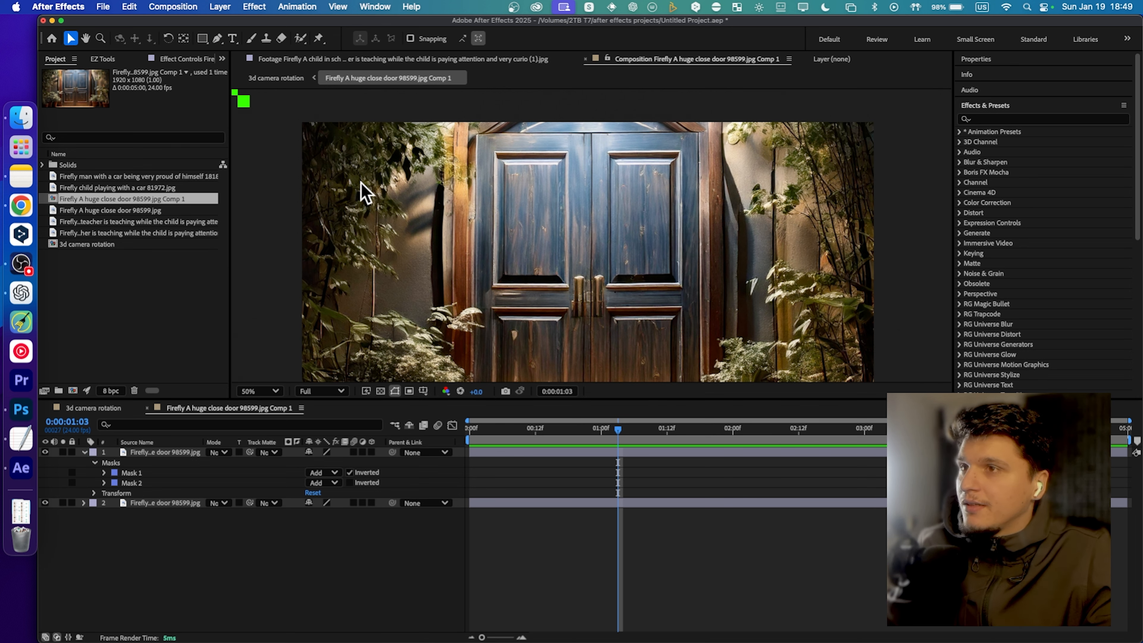
pyautogui.moveTo(363, 185); pyautogui.dragTo(279, 261)
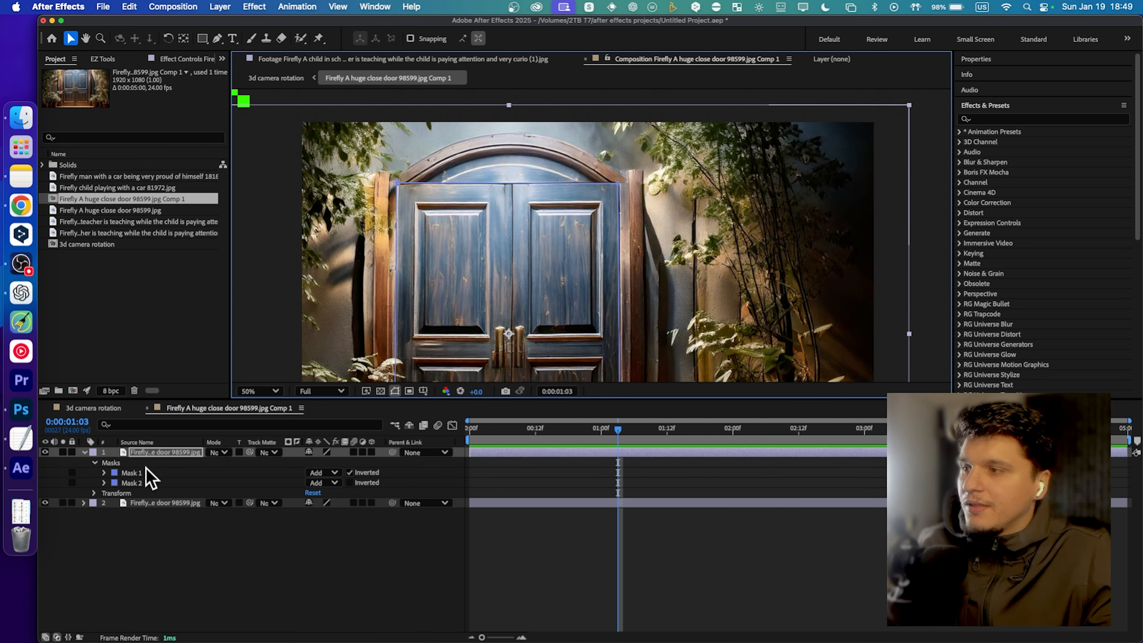
pyautogui.click(183, 503)
pyautogui.moveTo(451, 286); pyautogui.dragTo(520, 215)
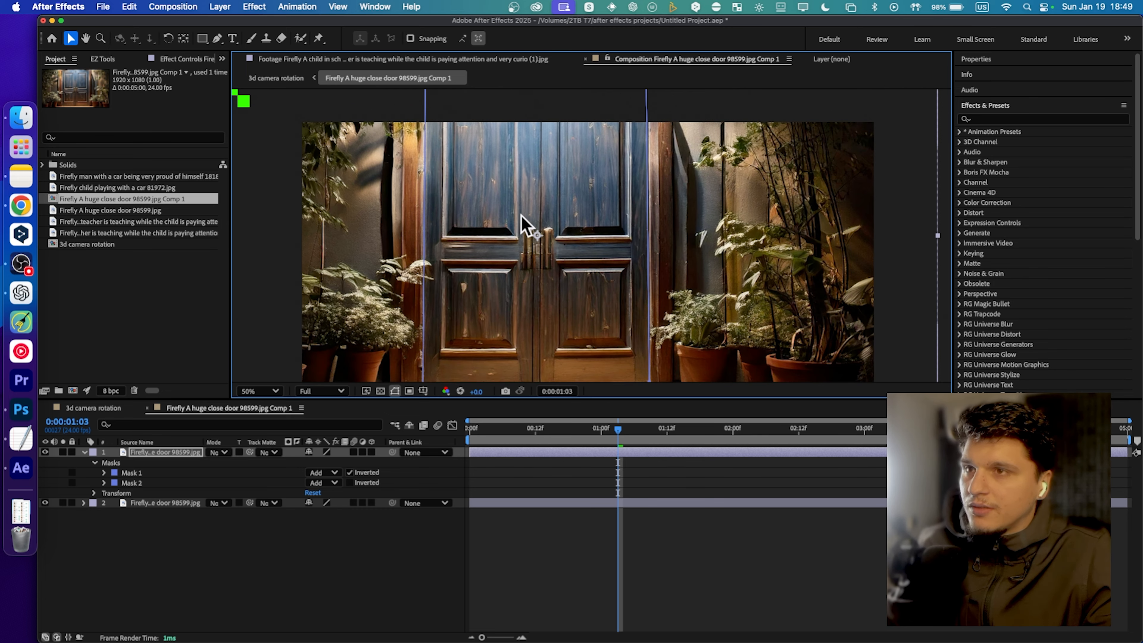
pyautogui.click(84, 503)
pyautogui.moveTo(421, 306); pyautogui.dragTo(625, 91)
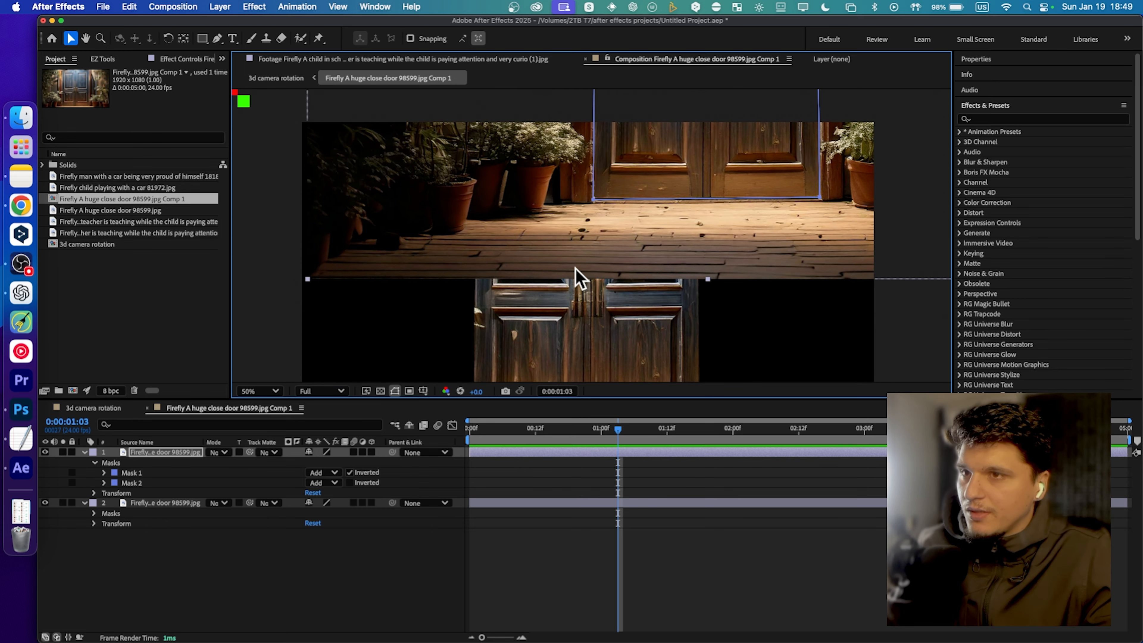
# Reposition the upper door layer over the lower one and invert its Mask 2
pyautogui.click(570, 287)
pyautogui.click(599, 157)
pyautogui.moveTo(598, 157); pyautogui.dragTo(535, 165)
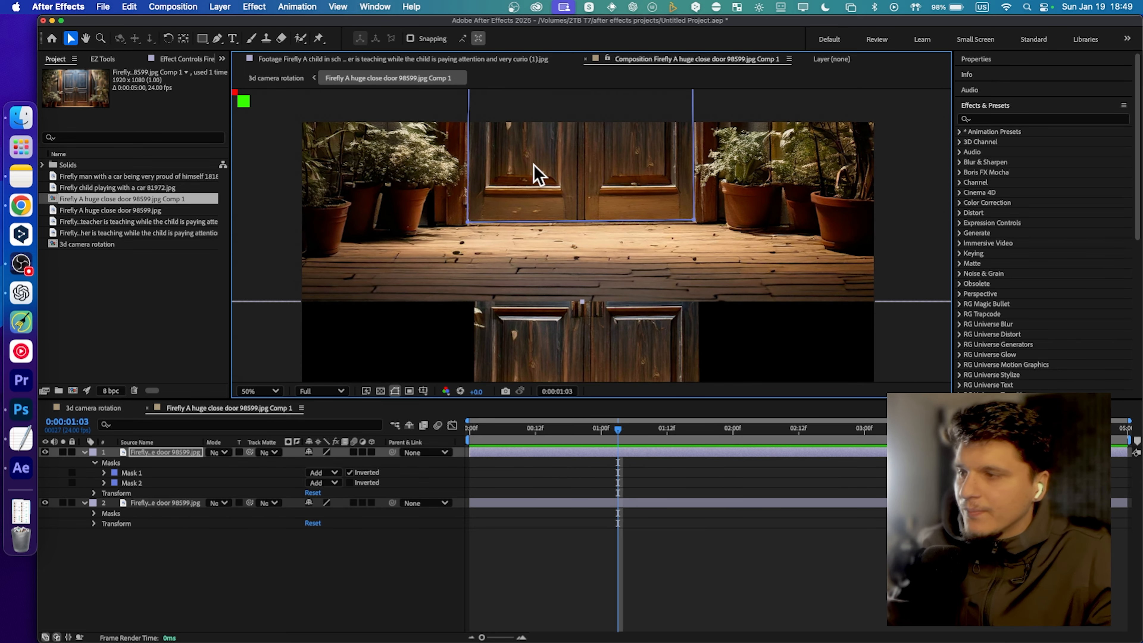
pyautogui.click(349, 482)
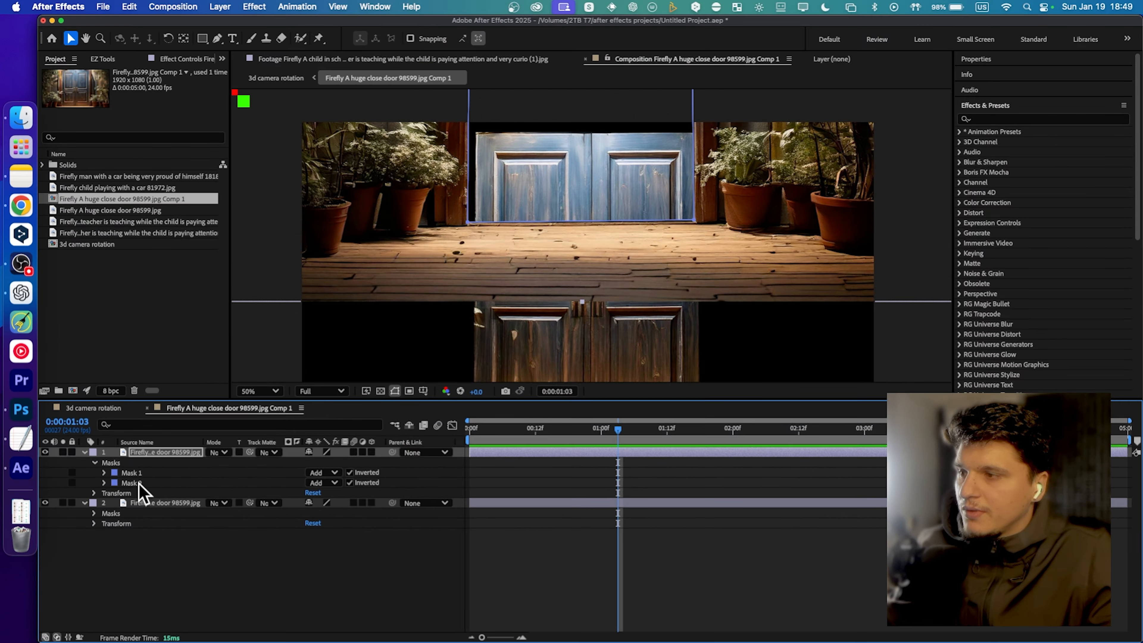
pyautogui.click(135, 483)
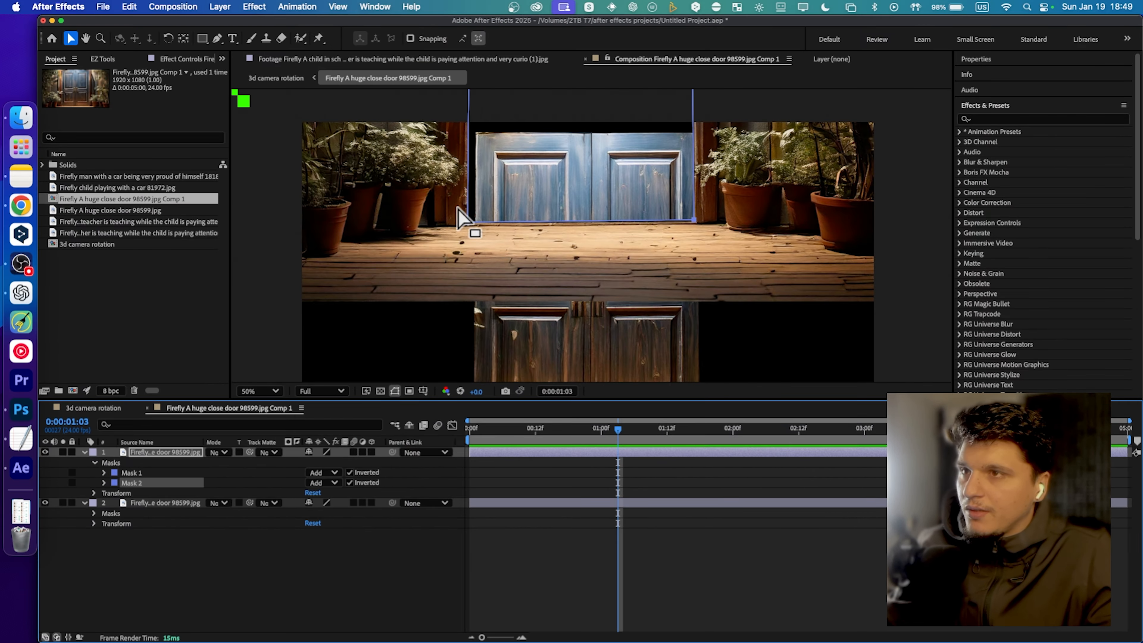
pyautogui.moveTo(571, 118); pyautogui.dragTo(555, 193)
pyautogui.scroll(1, 540, 193)
pyautogui.scroll(-1, 562, 173)
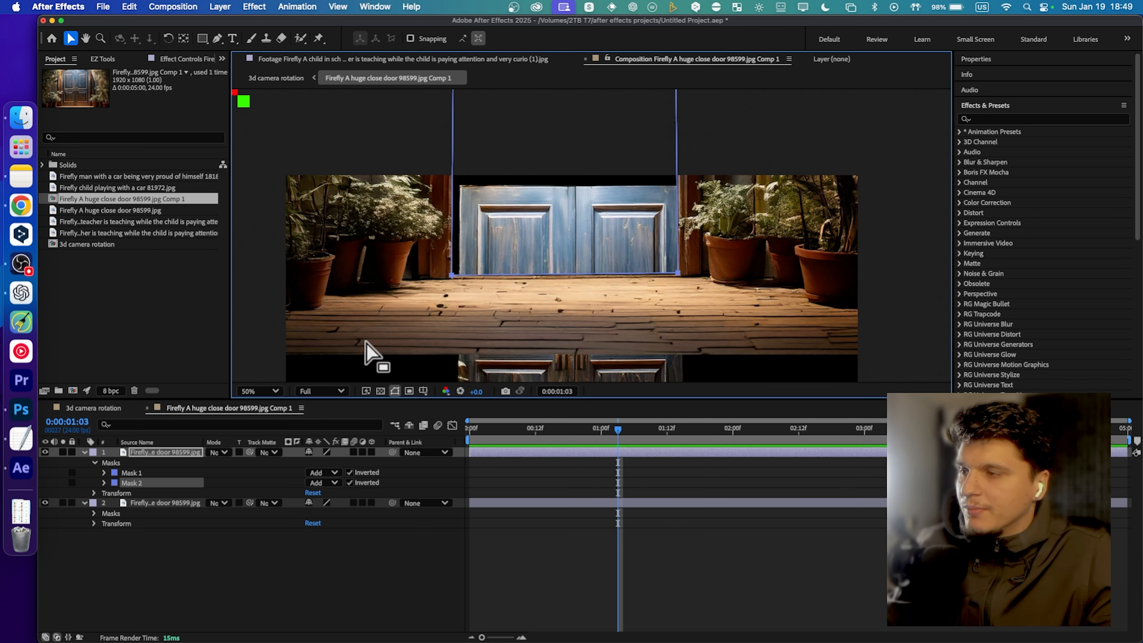
# Collapse both door layers' properties and fit the upper door layer to the composition width
pyautogui.click(84, 503)
pyautogui.click(83, 453)
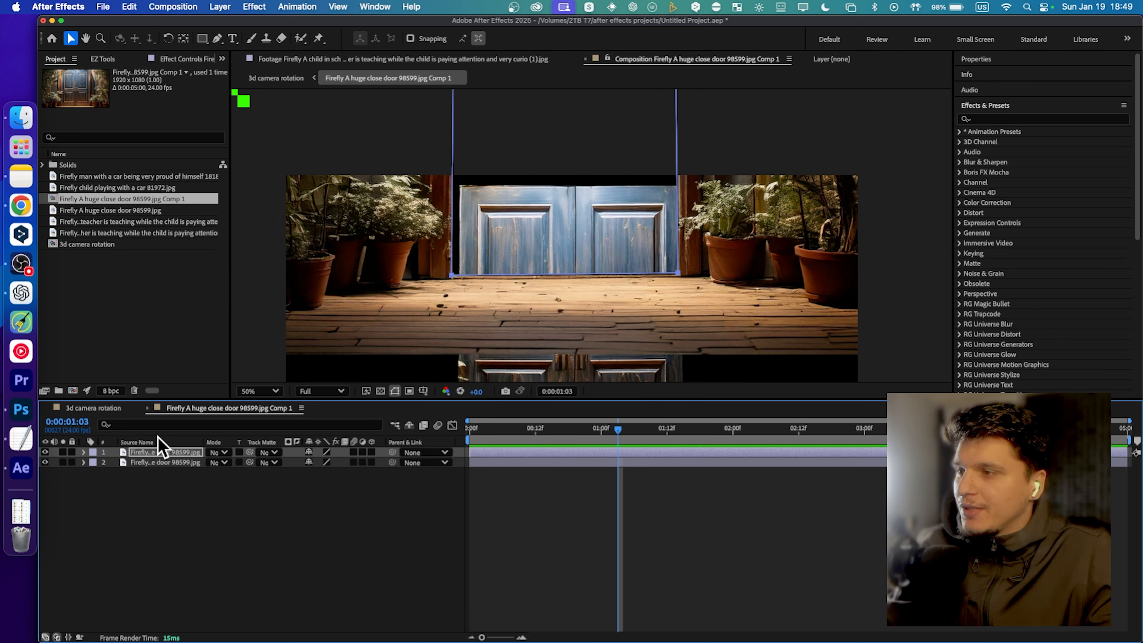
pyautogui.press(',')
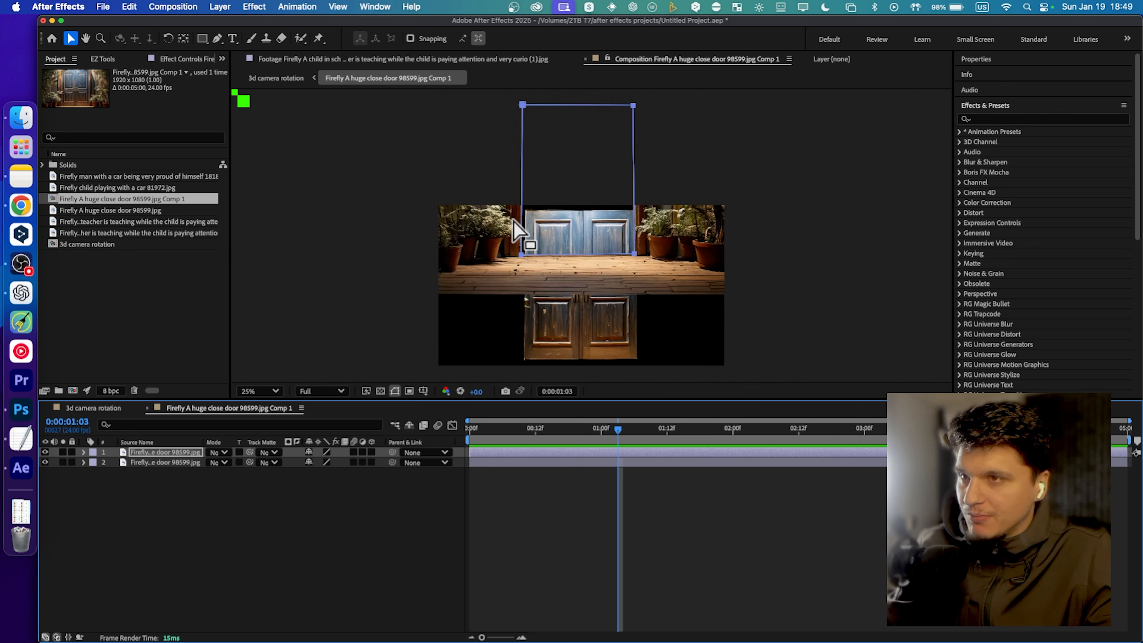
pyautogui.click(339, 9)
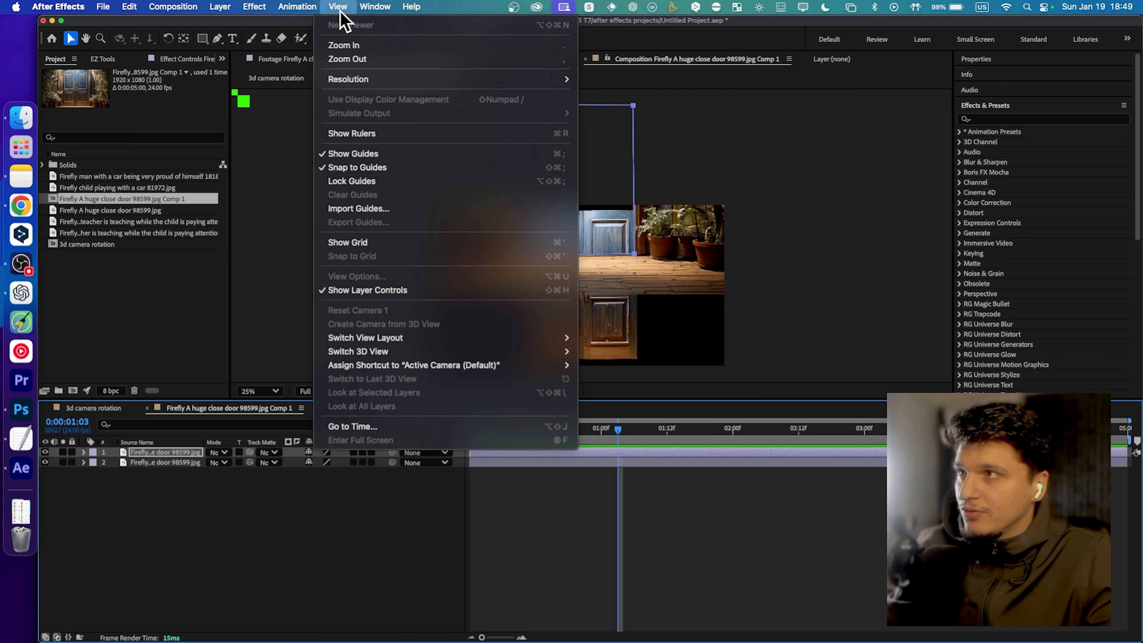
pyautogui.moveTo(227, 13)
pyautogui.moveTo(255, 161)
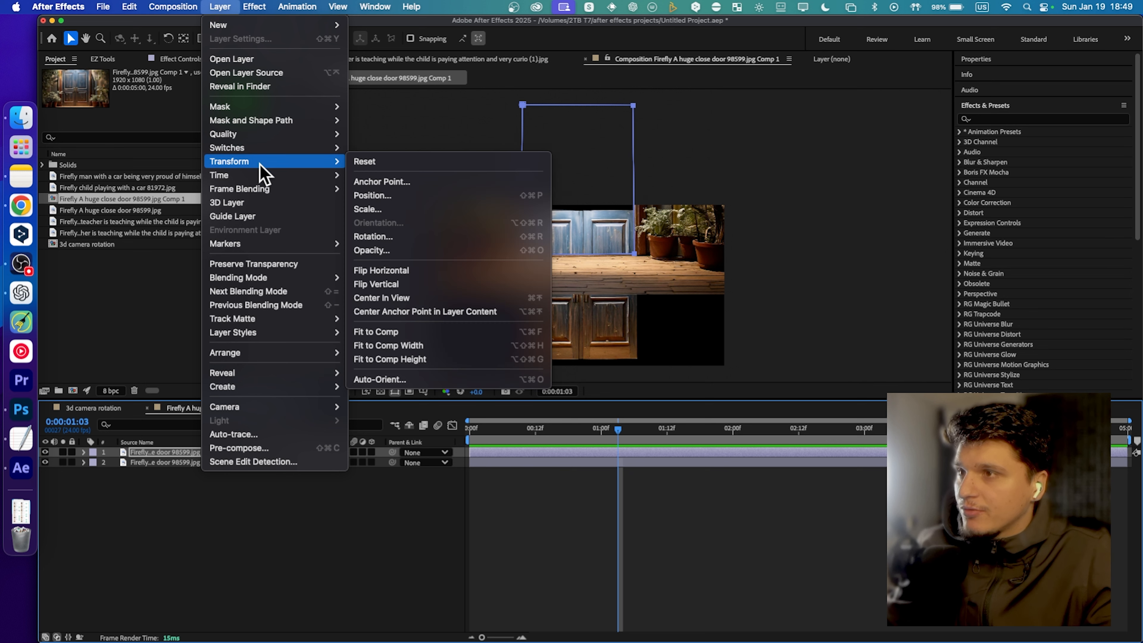
pyautogui.click(403, 345)
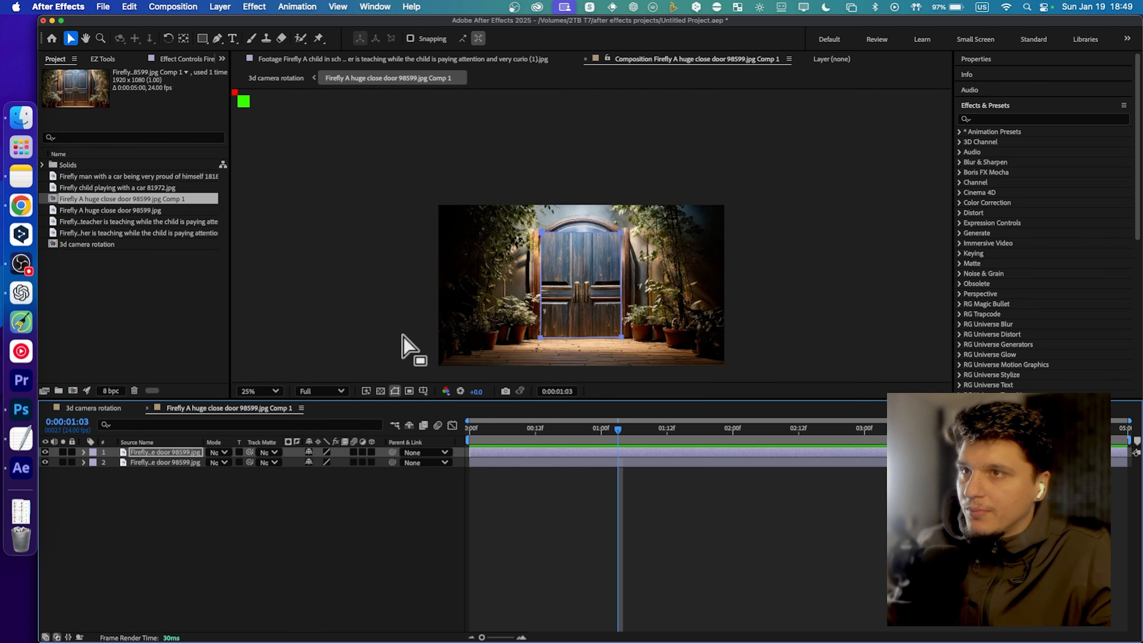
# Compare the bounds of the upper and lower door layers, and check the lower layer by switching its visibility off and on
pyautogui.click(194, 463)
pyautogui.click(195, 453)
pyautogui.scroll(2, 541, 333)
pyautogui.scroll(-2, 542, 333)
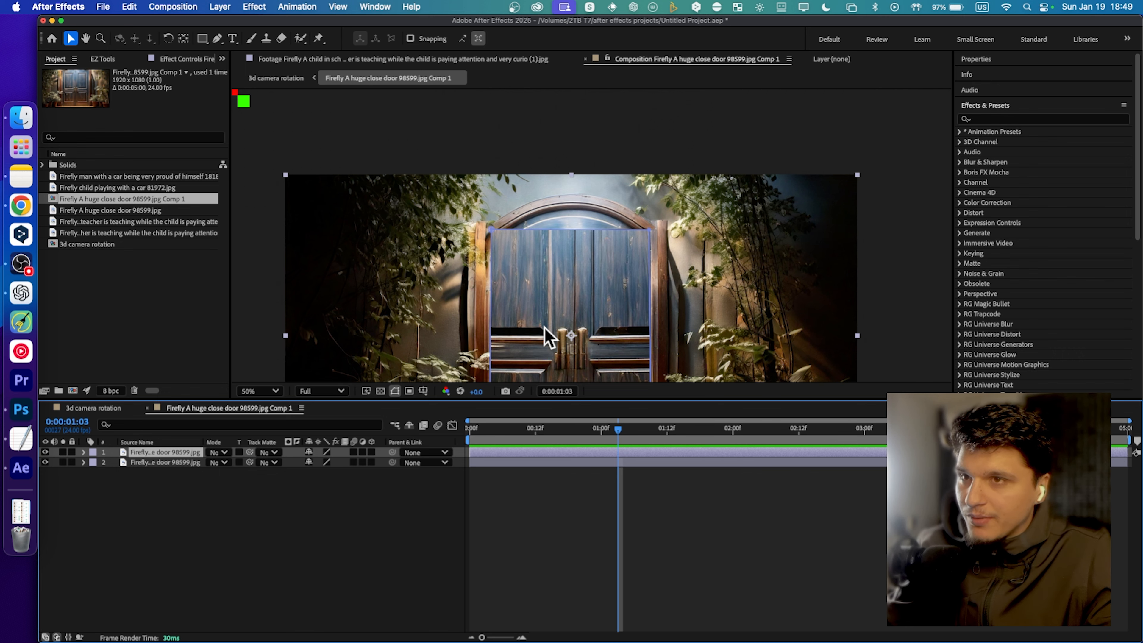
pyautogui.click(182, 464)
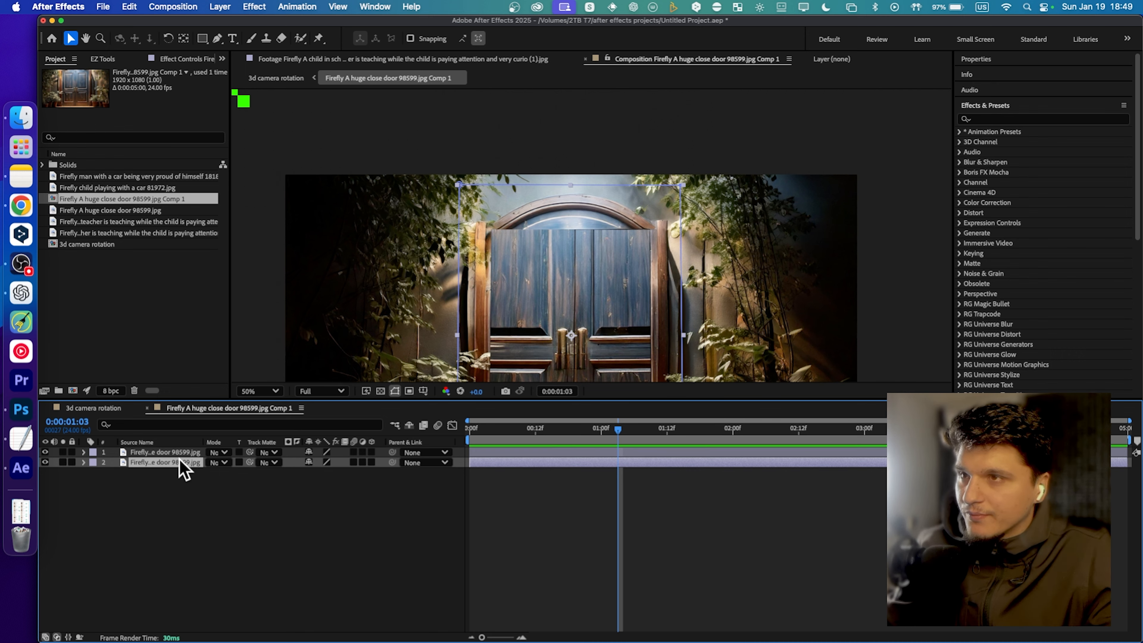
pyautogui.click(179, 452)
pyautogui.click(179, 463)
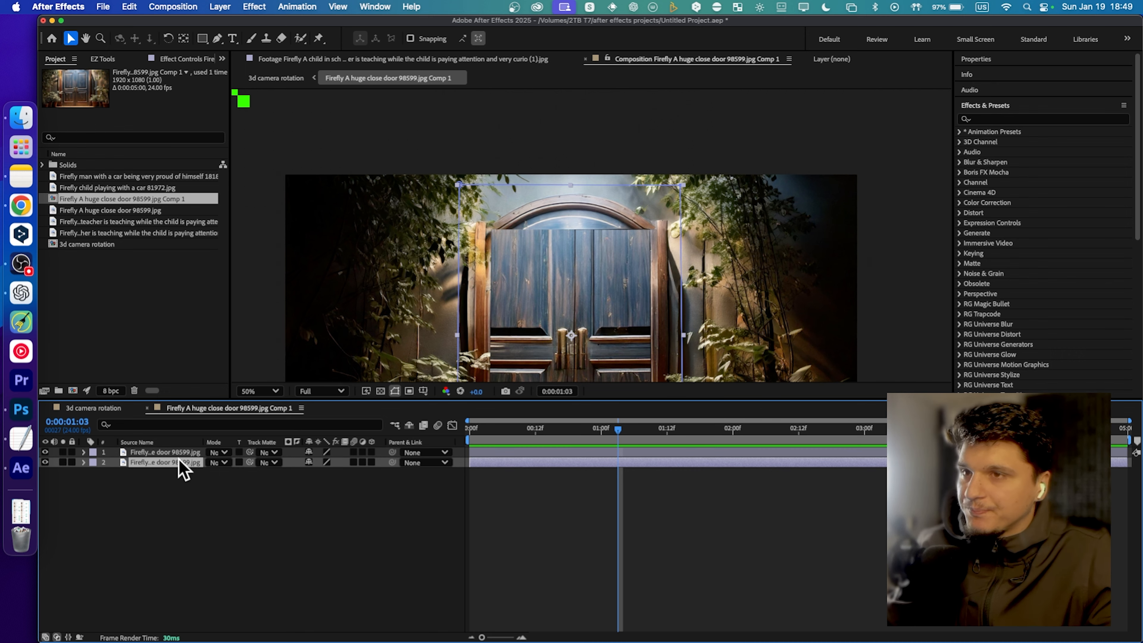
pyautogui.click(475, 429)
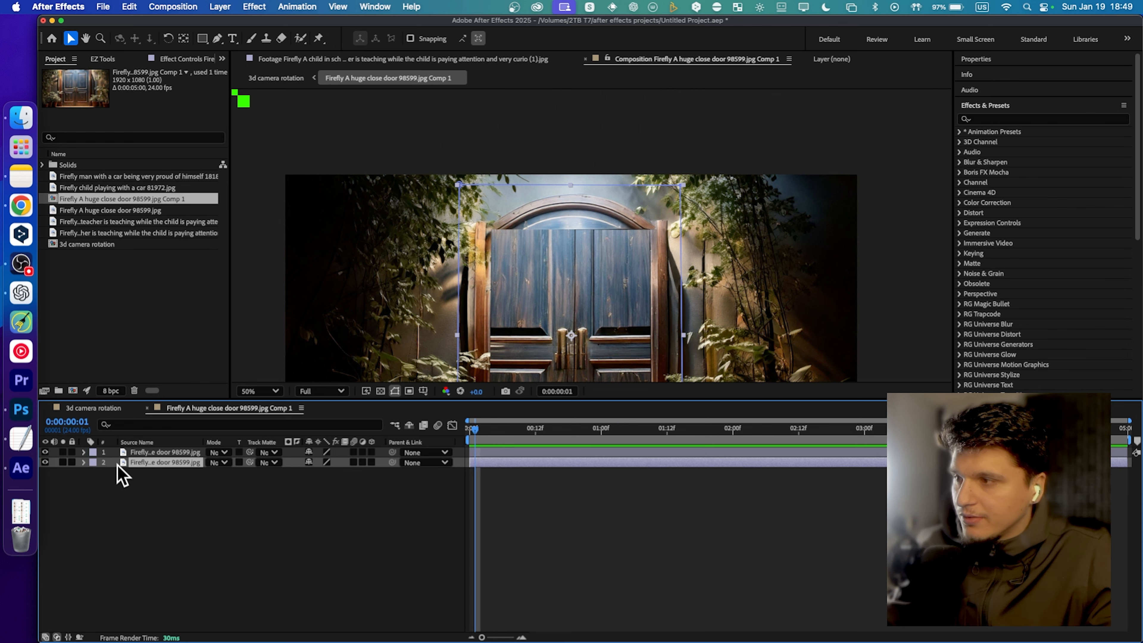
pyautogui.click(45, 463)
pyautogui.click(45, 462)
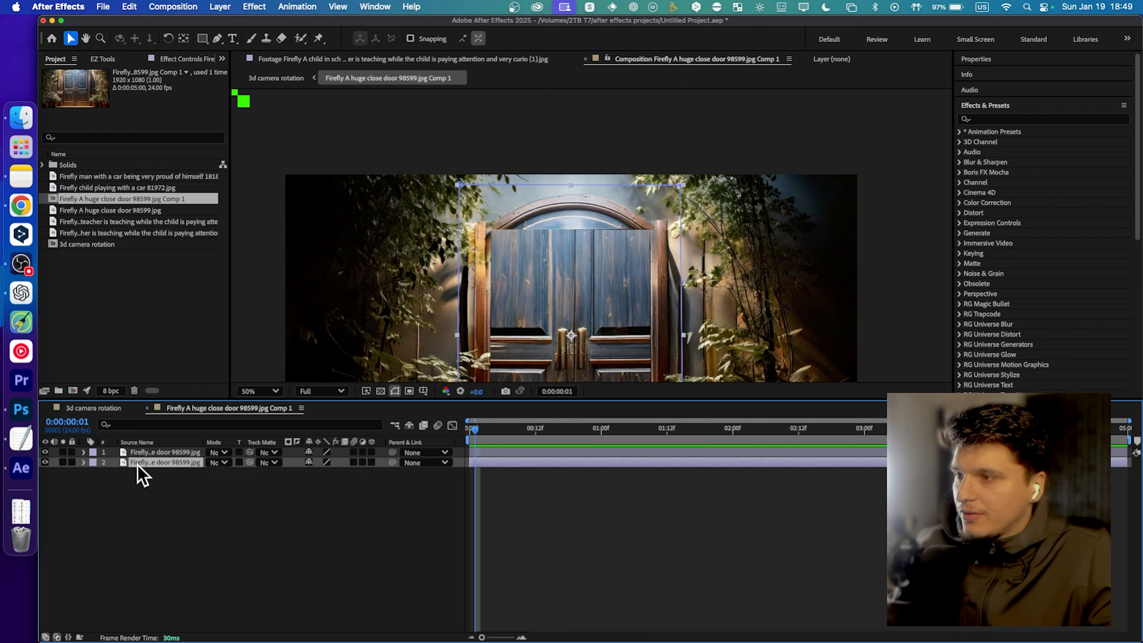
# Try a 27-pixel Mask Feather on the lower door layer's Mask 1, set it back to 0, and collapse the layer
pyautogui.click(72, 462)
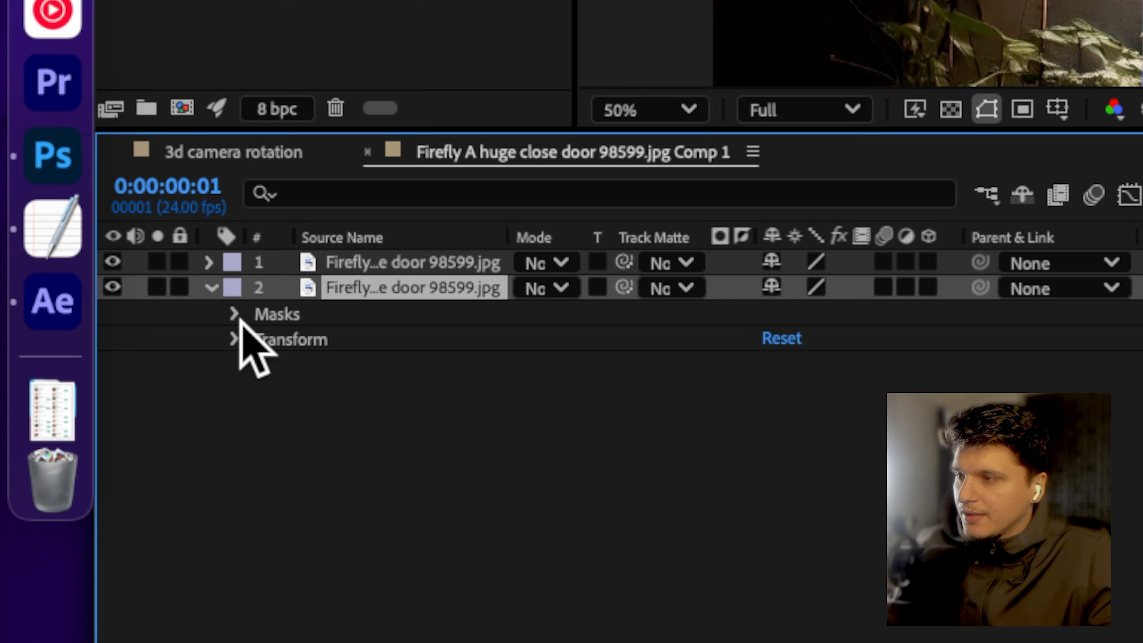
pyautogui.click(94, 472)
pyautogui.click(106, 483)
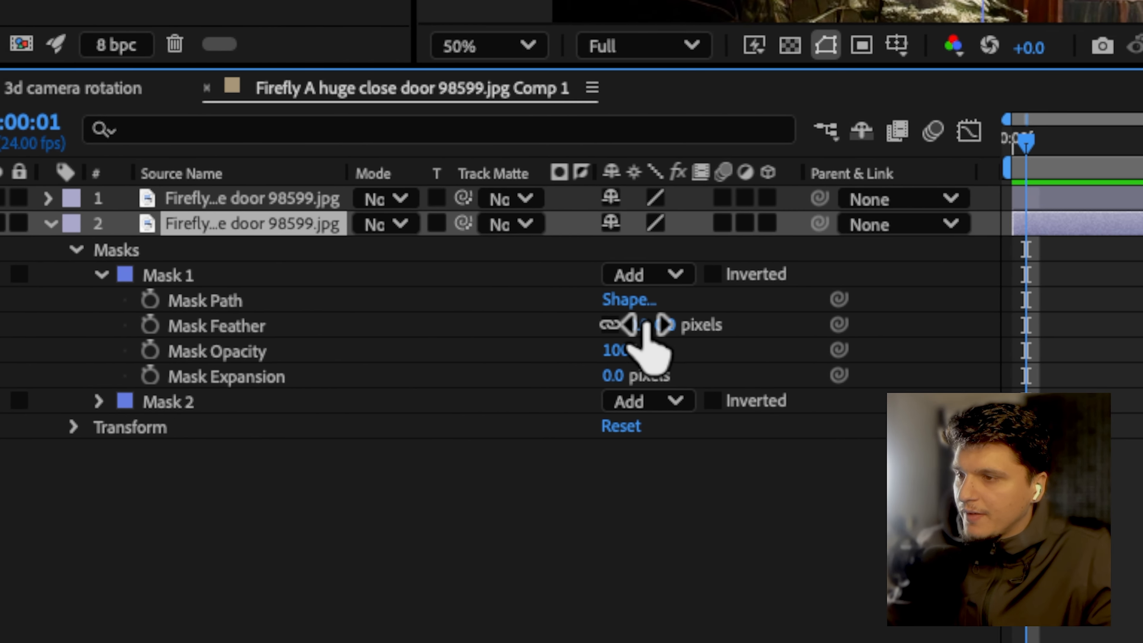
pyautogui.moveTo(812, 360); pyautogui.dragTo(864, 360)
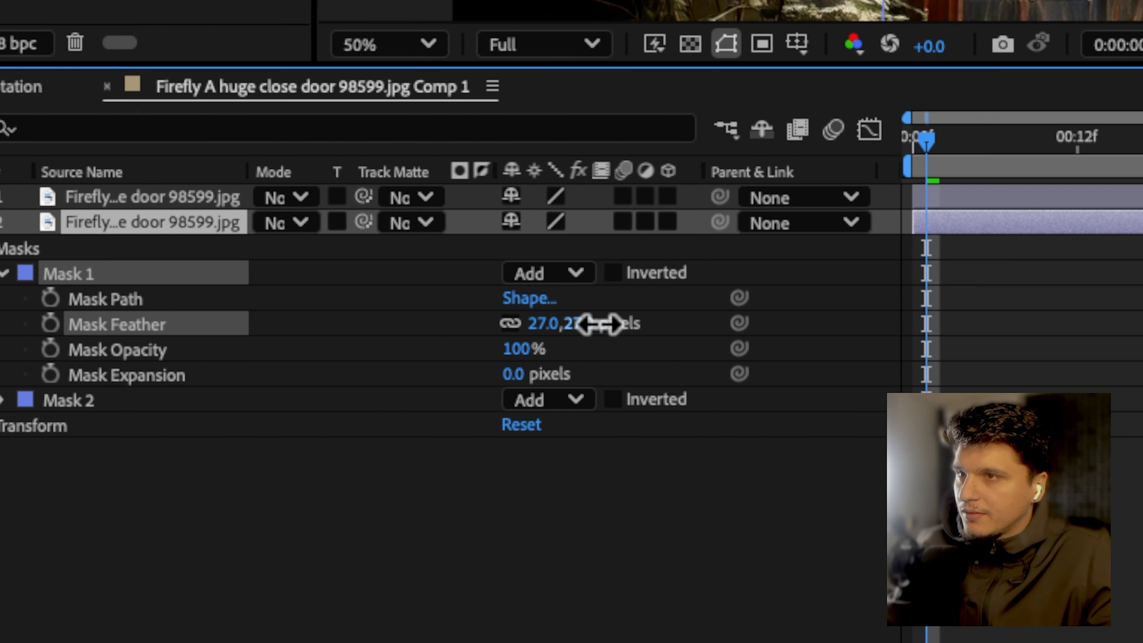
pyautogui.moveTo(603, 323); pyautogui.dragTo(290, 348)
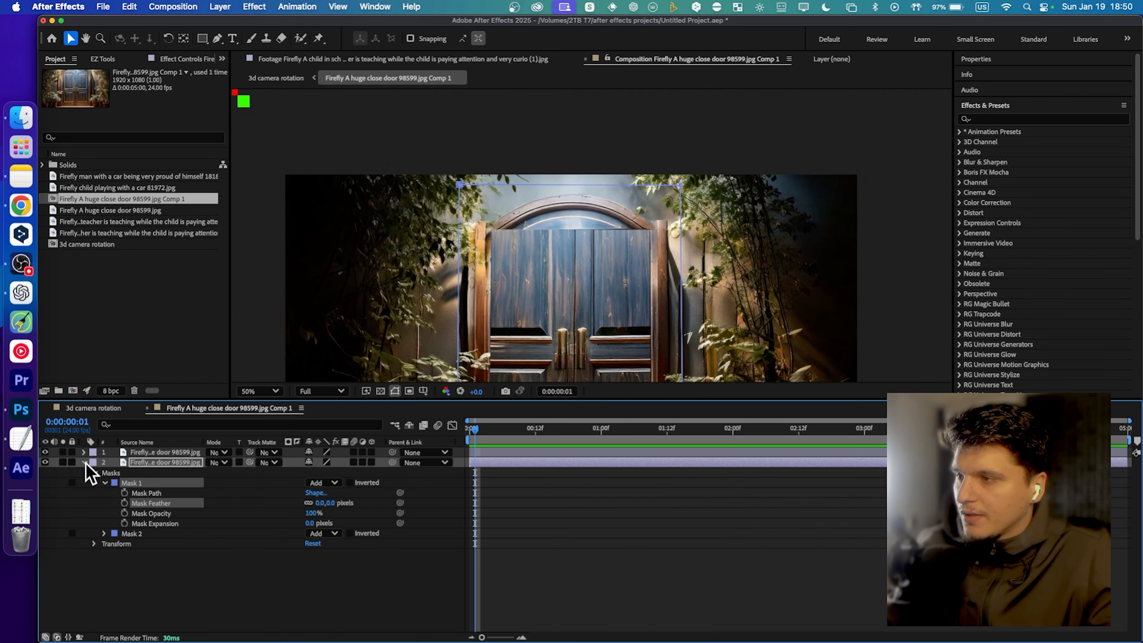
pyautogui.click(84, 462)
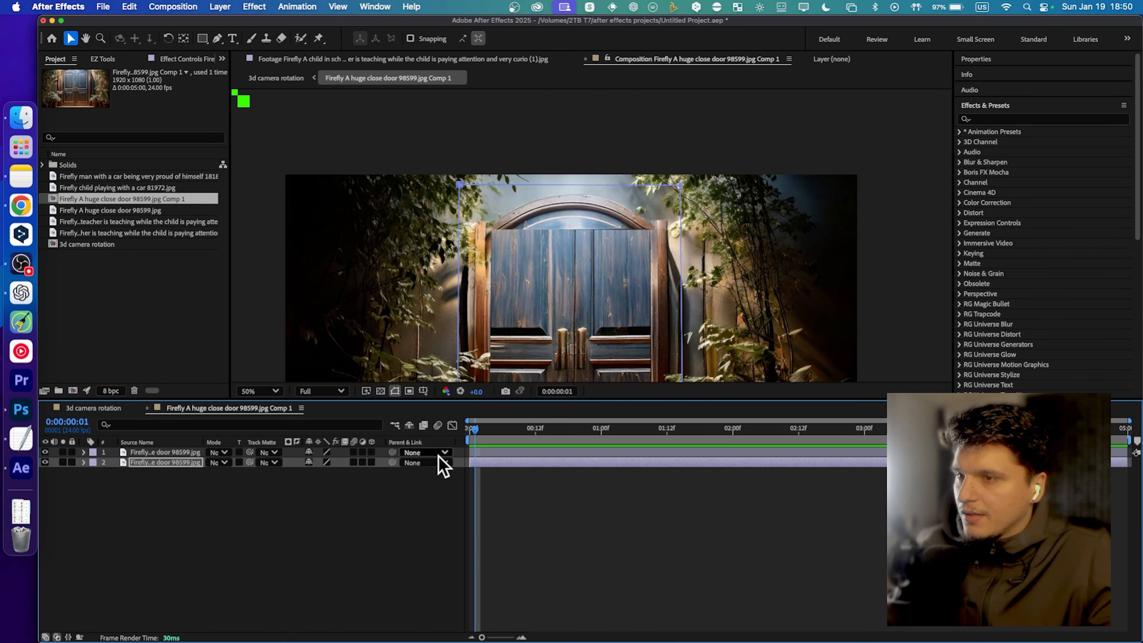
# Keyframe the lower door layer's Position at the first frame and again at 0:00:00:22 with the value 1611.0, 540.0
pyautogui.press('p')
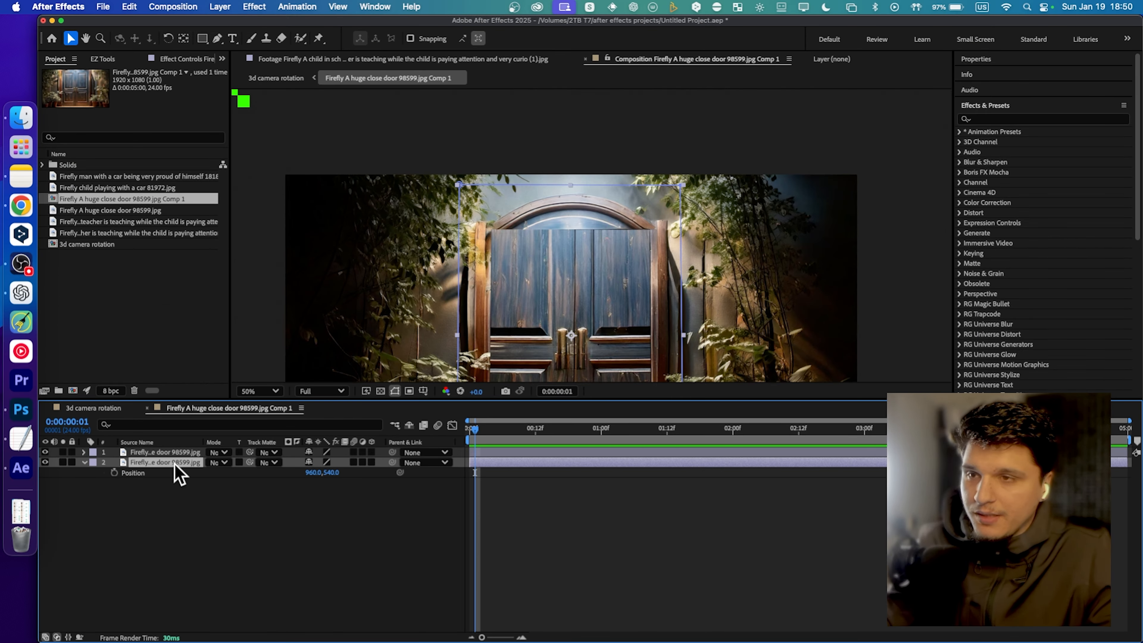
pyautogui.click(113, 472)
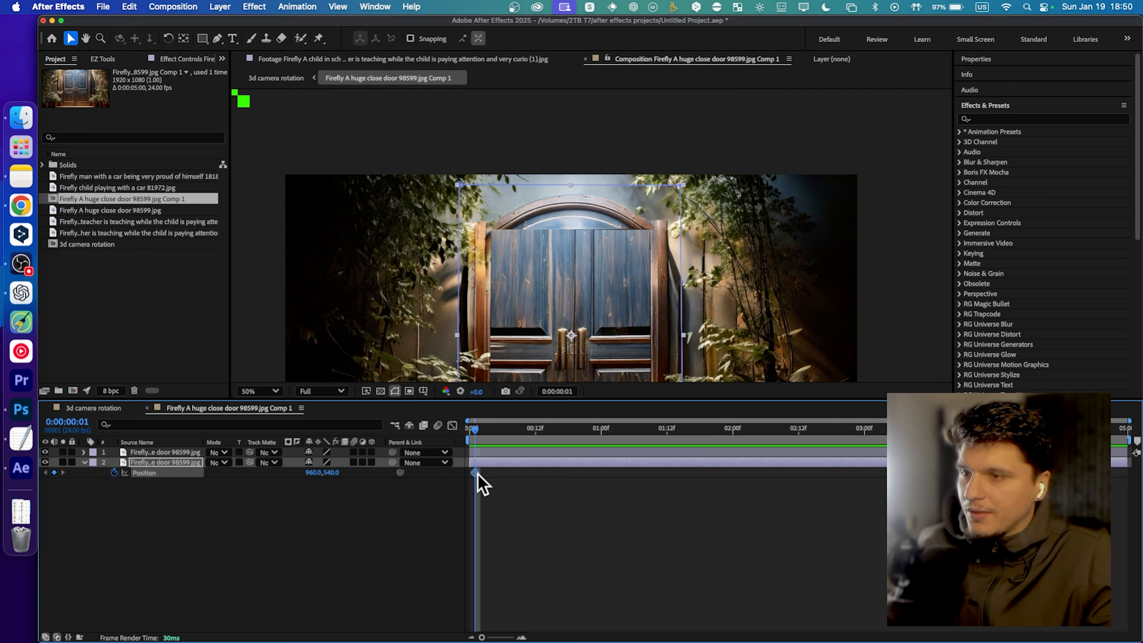
pyautogui.scroll(5, 477, 472)
pyautogui.click(476, 434)
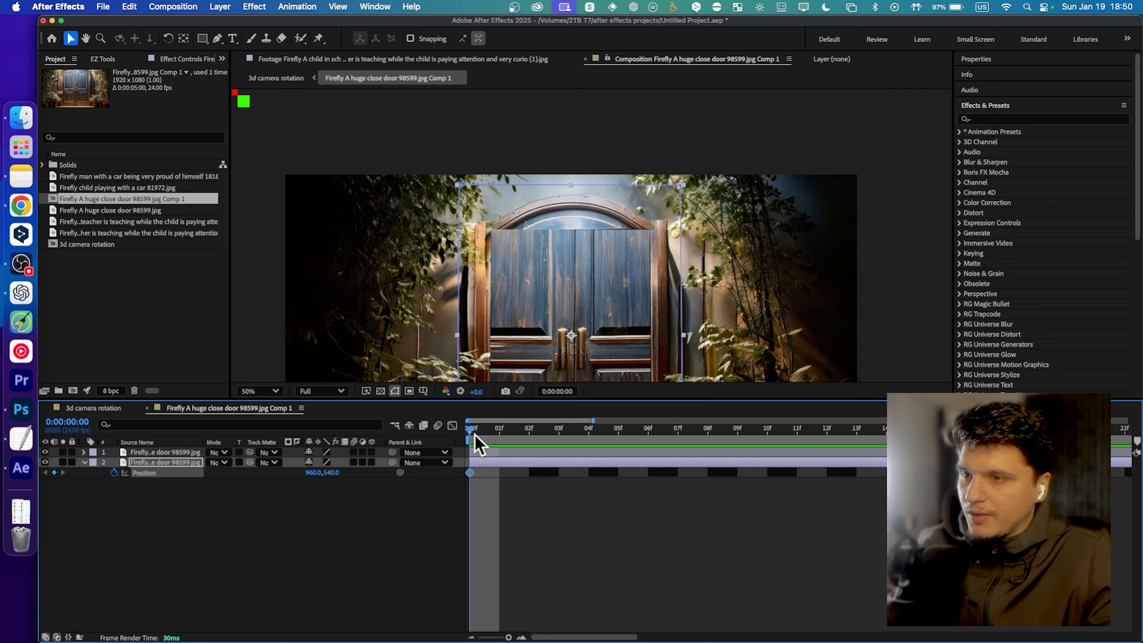
pyautogui.moveTo(475, 433); pyautogui.dragTo(733, 436)
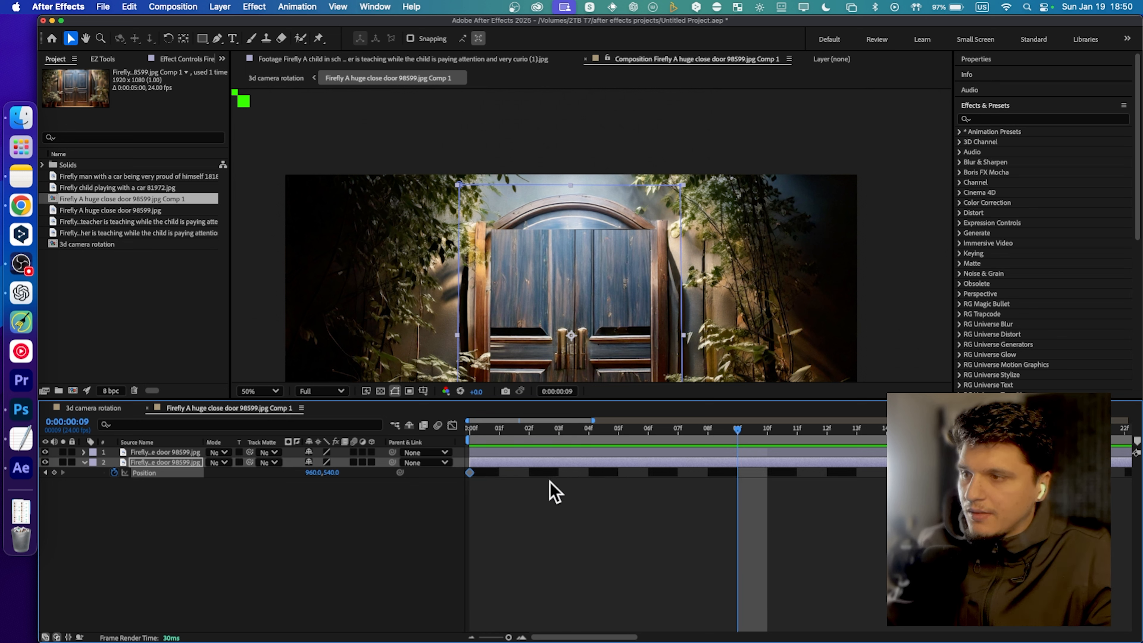
pyautogui.scroll(-5, 548, 481)
pyautogui.moveTo(524, 428); pyautogui.dragTo(592, 433)
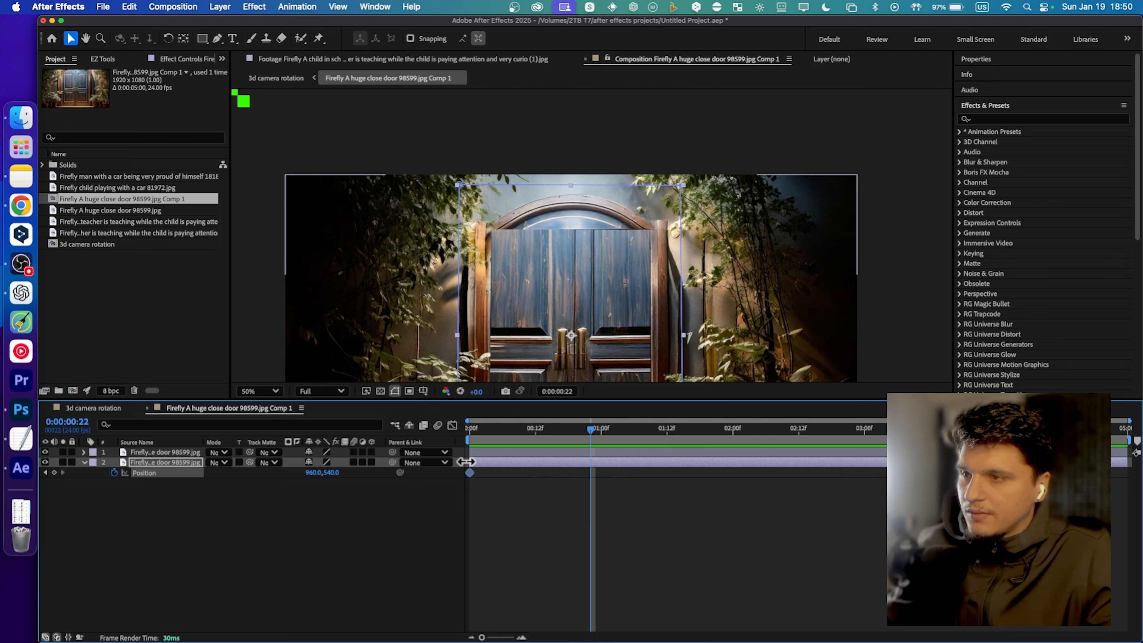
pyautogui.moveTo(331, 475); pyautogui.dragTo(707, 474)
pyautogui.press('super+z')
pyautogui.press(',')
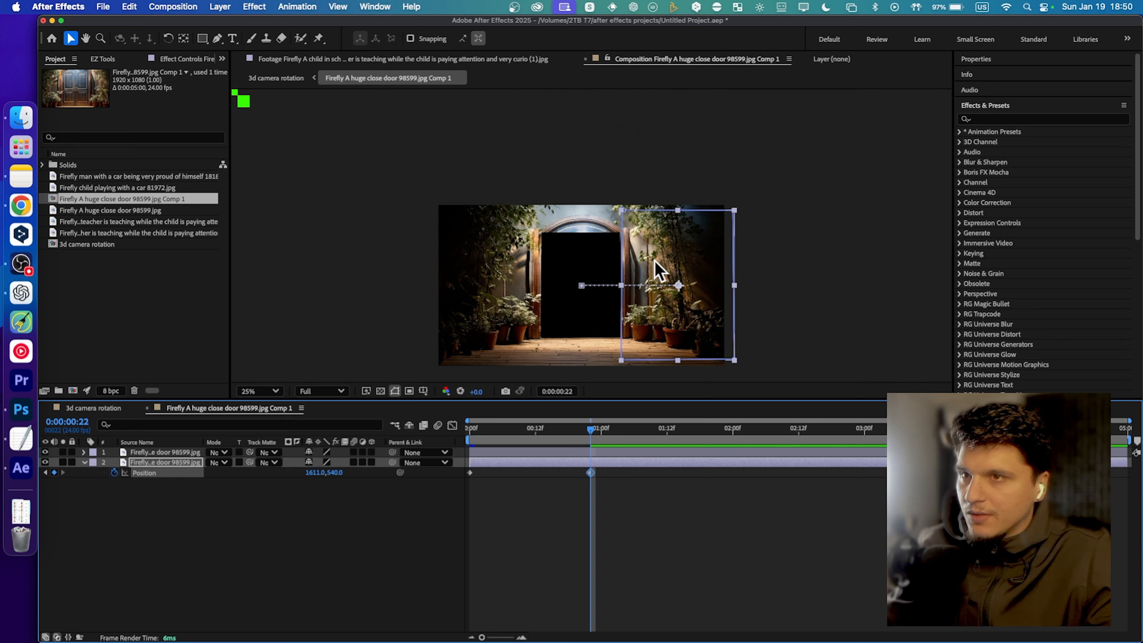
# Check the door motion back to the first frame and remove the lower door layer's Position keyframes
pyautogui.moveTo(506, 431); pyautogui.dragTo(470, 432)
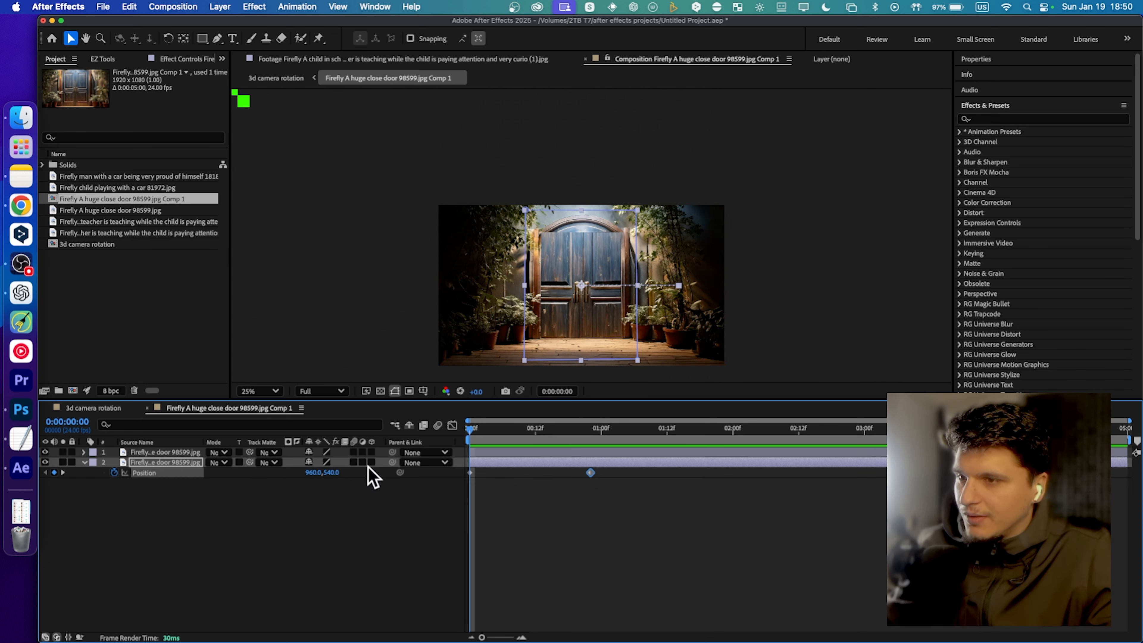
pyautogui.press('Delete')
pyautogui.press('pagedown')
pyautogui.click(470, 432)
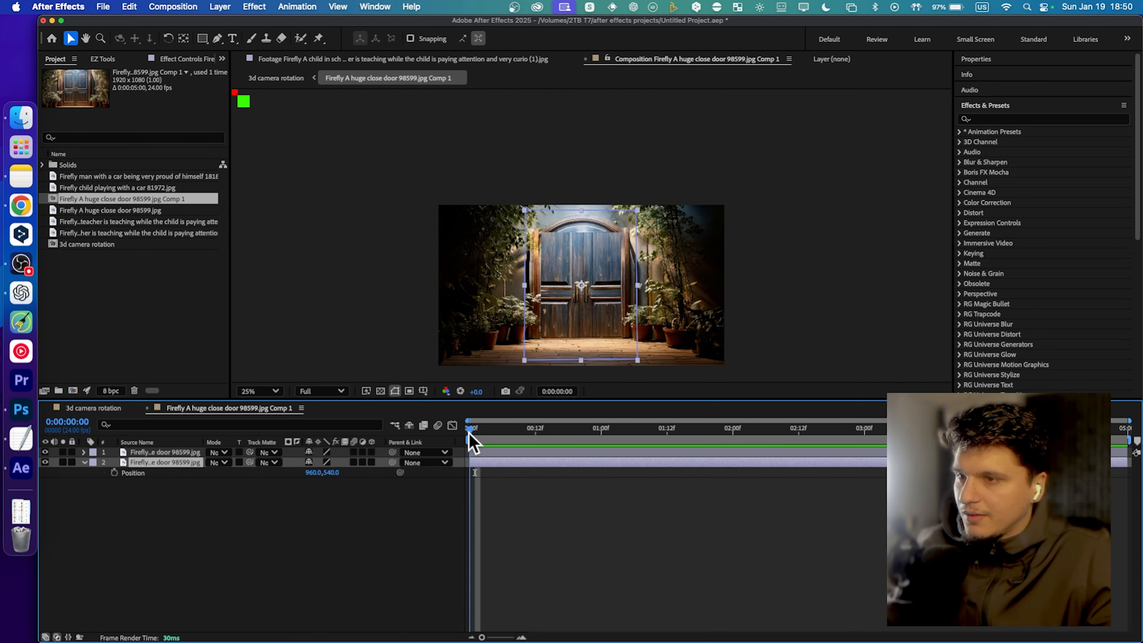
# Scale the lower door layer to 72% and inspect how it fits the door frame
pyautogui.press('s')
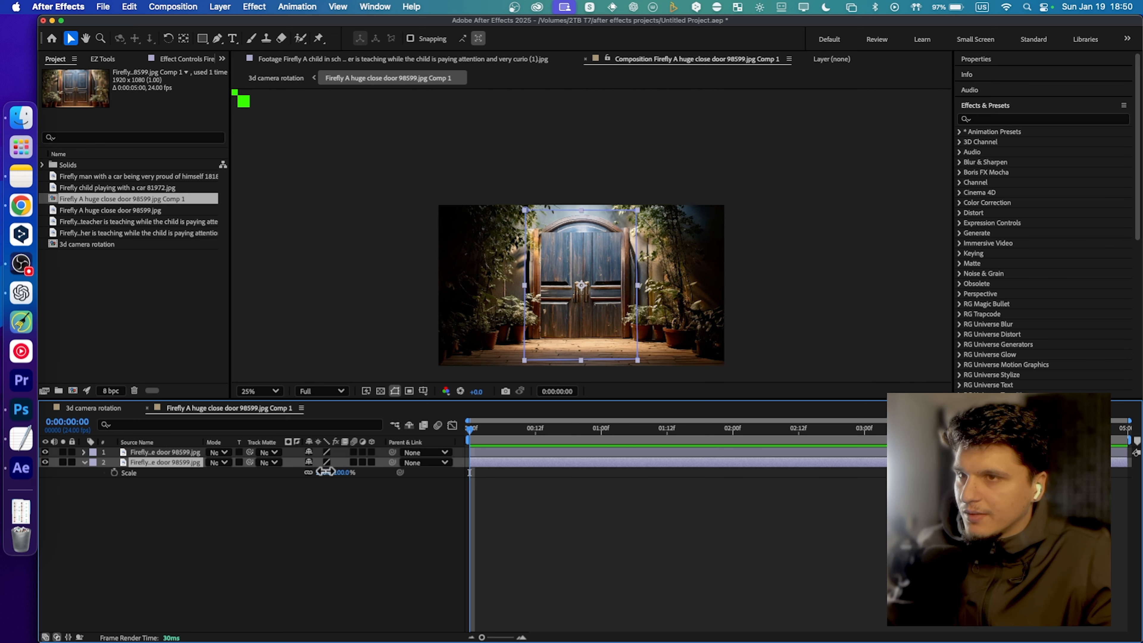
pyautogui.moveTo(326, 471); pyautogui.dragTo(312, 472)
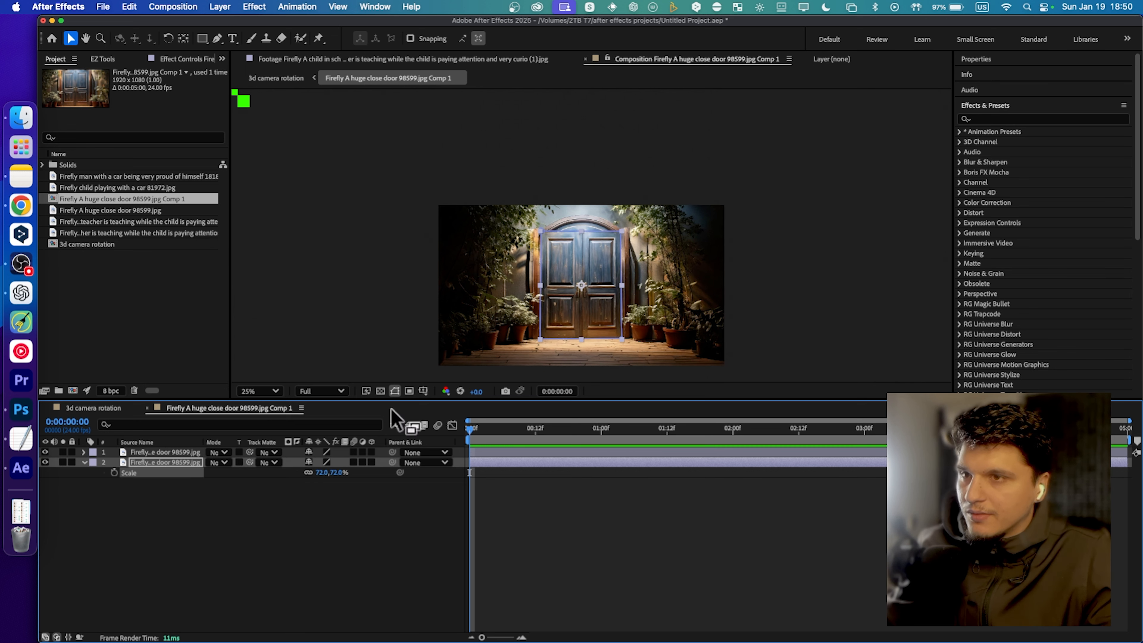
pyautogui.press('.')
pyautogui.moveTo(574, 281); pyautogui.dragTo(577, 189)
pyautogui.press('.')
pyautogui.press(',')
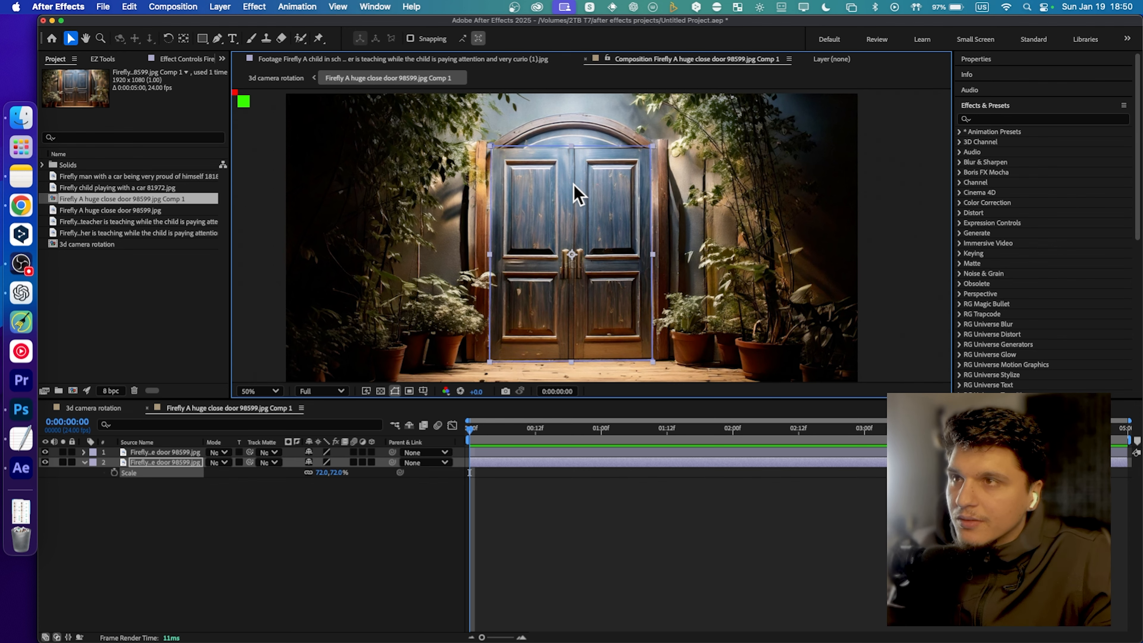
pyautogui.press('.')
pyautogui.moveTo(574, 191)
pyautogui.mouseDown()
pyautogui.moveTo(568, 275)
pyautogui.moveTo(567, 200)
pyautogui.mouseUp()
pyautogui.press(',')
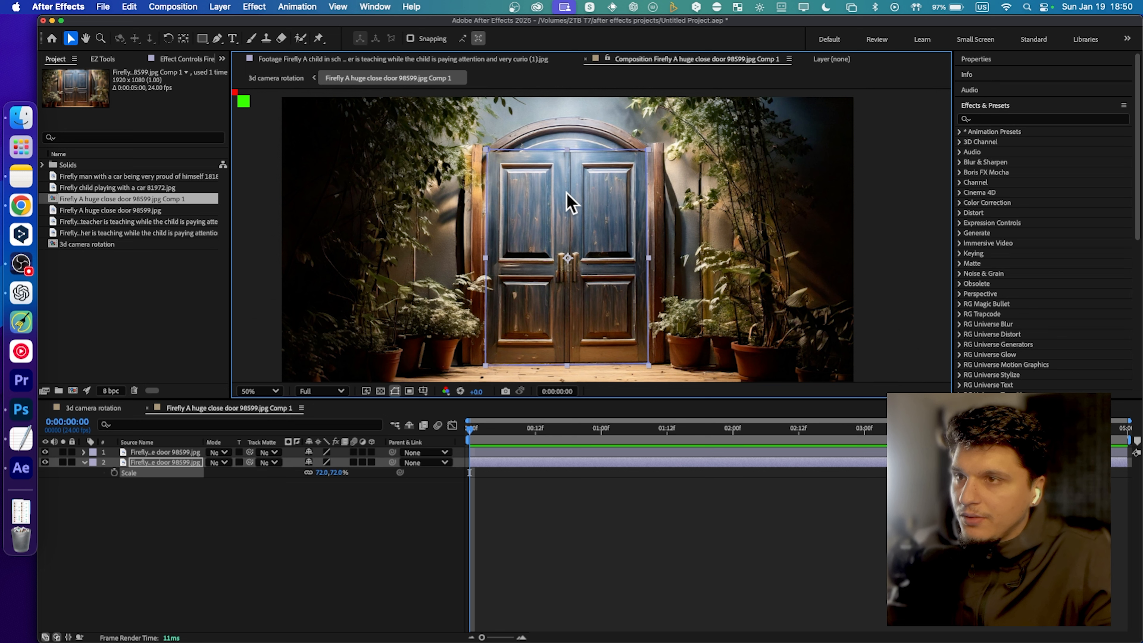
# Keyframe the lower door layer's Position at 0:00:00:00 and, slid horizontally right of the doorway, at 0:00:00:20, and scrub back to the start
pyautogui.click(131, 476)
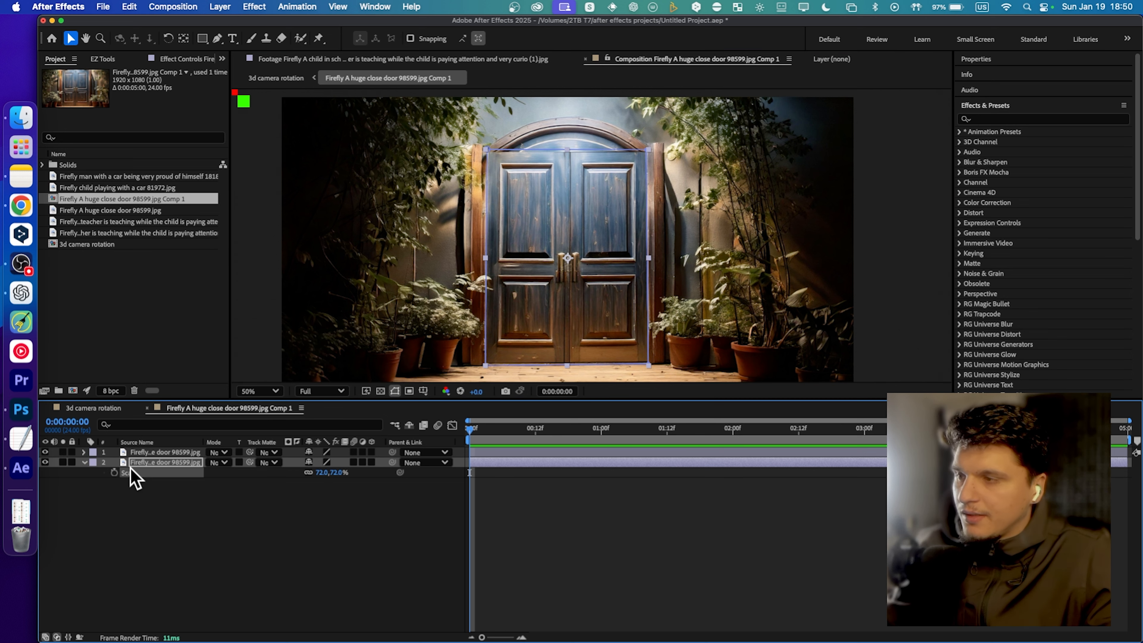
pyautogui.press('p')
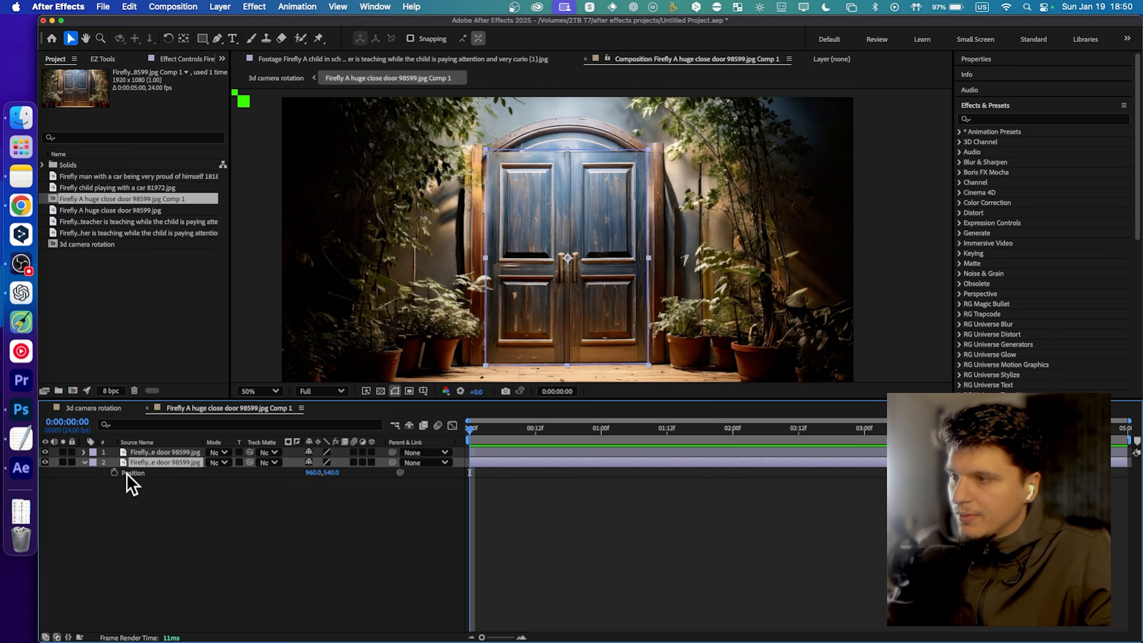
pyautogui.click(114, 473)
pyautogui.moveTo(470, 430); pyautogui.dragTo(579, 431)
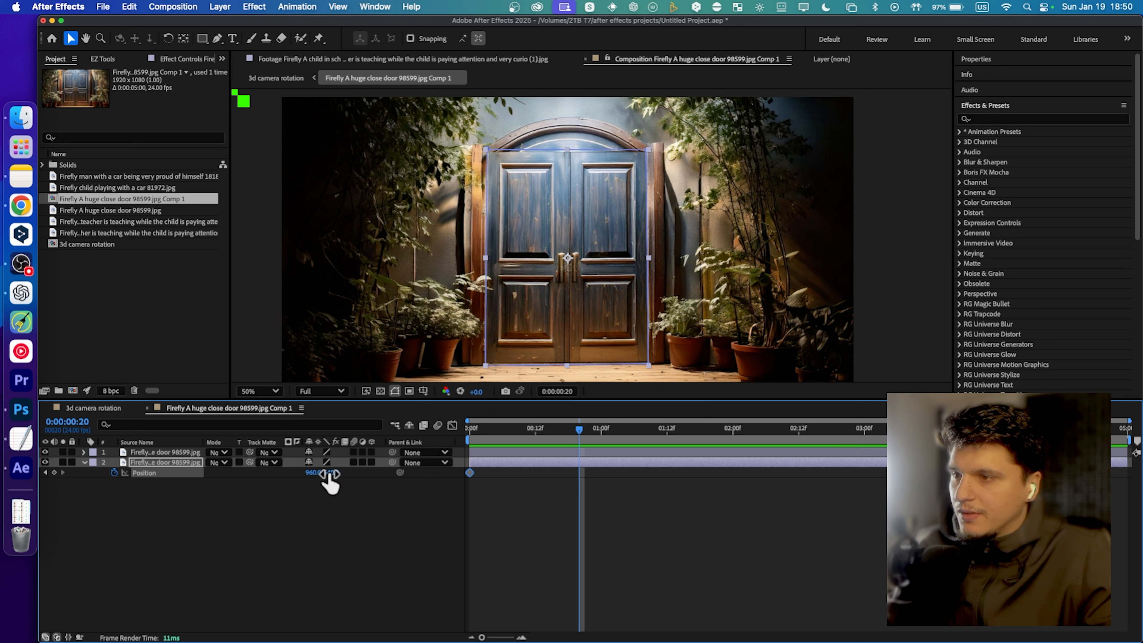
pyautogui.moveTo(310, 472); pyautogui.dragTo(631, 476)
pyautogui.moveTo(728, 262); pyautogui.dragTo(729, 260)
pyautogui.moveTo(530, 442); pyautogui.dragTo(469, 435)
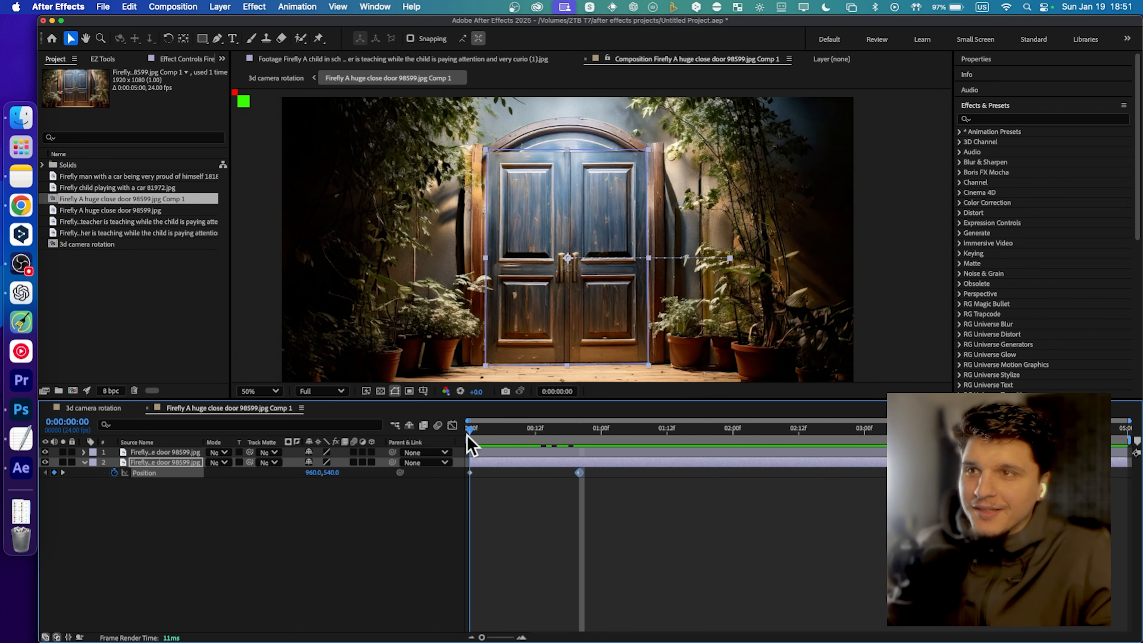
# Preview the door slide and shorten it by moving the lower door layer's last Position keyframe to about 0:00:00:14
pyautogui.press('space')
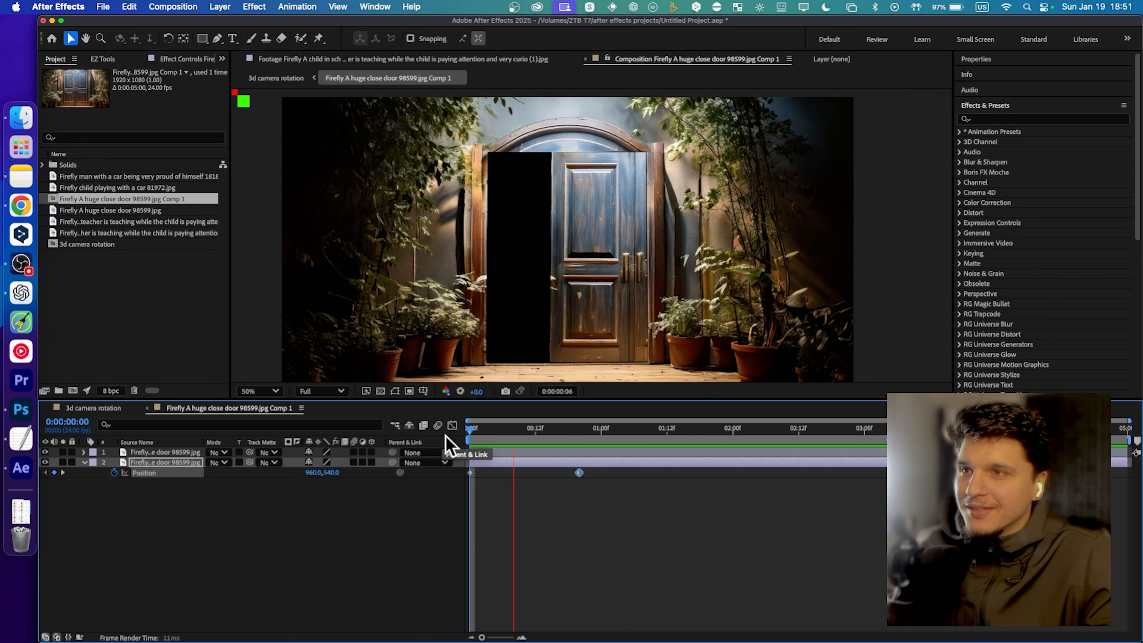
pyautogui.press('space')
pyautogui.moveTo(579, 473); pyautogui.dragTo(536, 472)
pyautogui.click(473, 433)
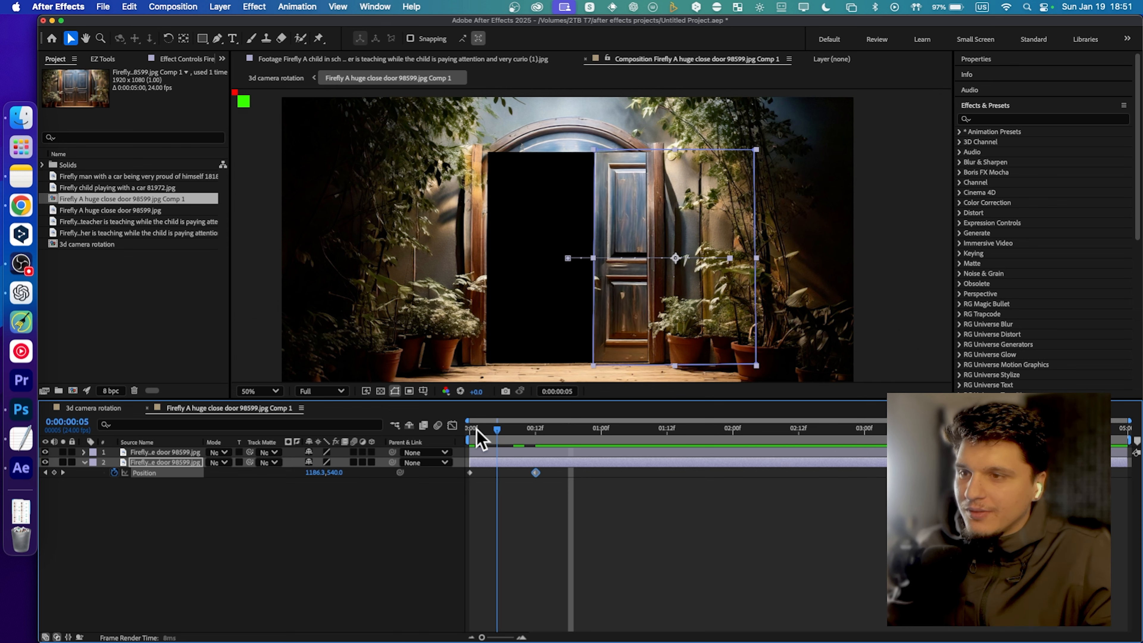
pyautogui.press('space')
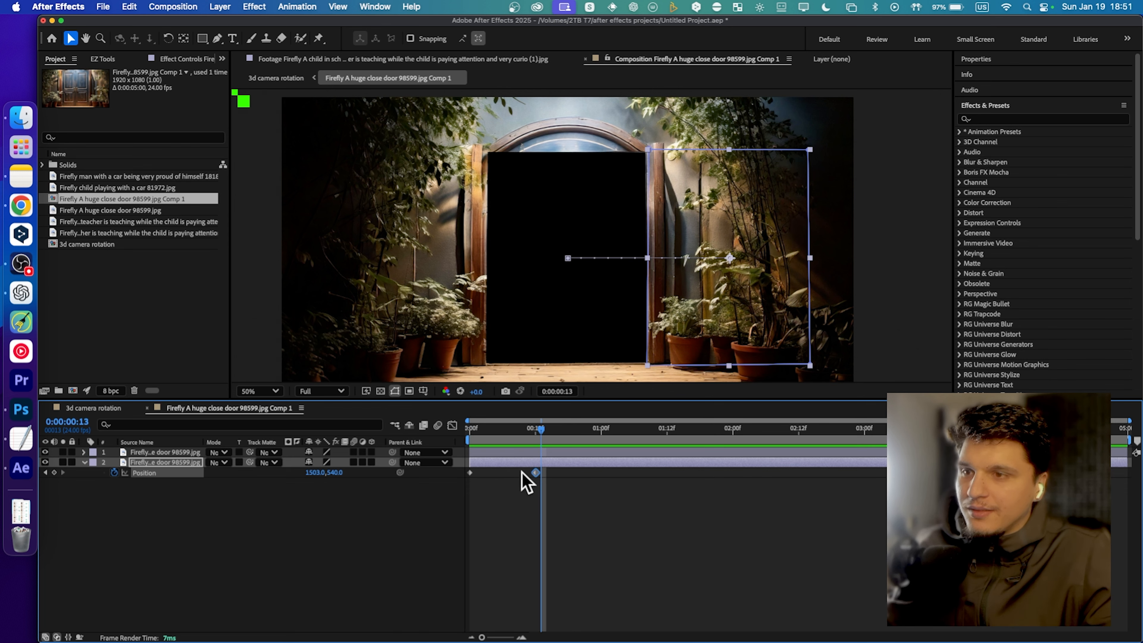
pyautogui.moveTo(539, 473); pyautogui.dragTo(558, 473)
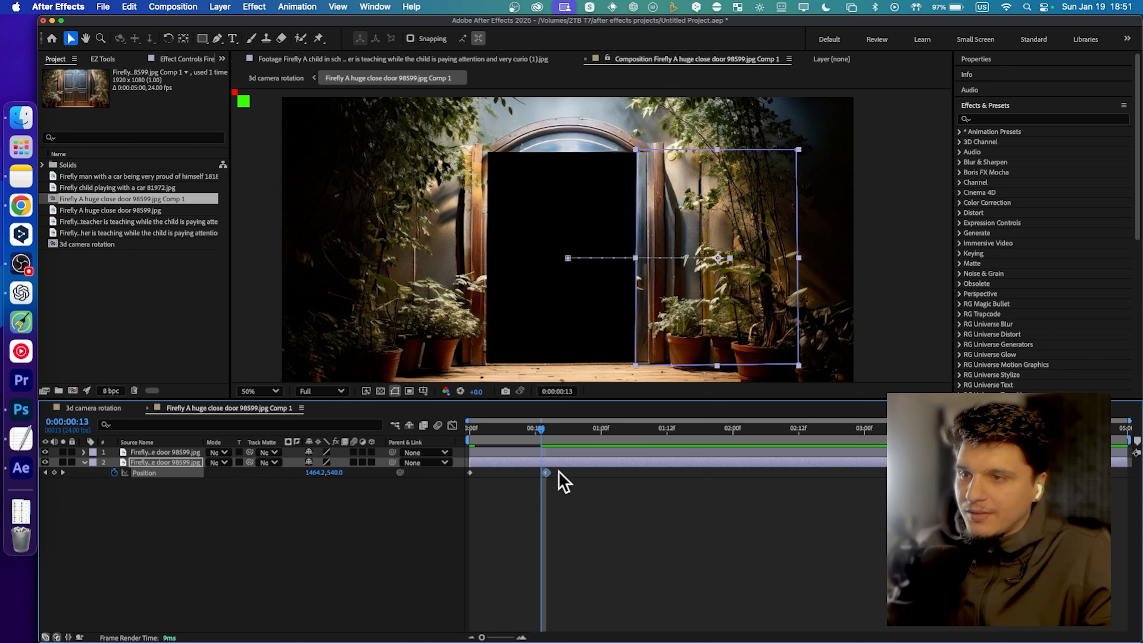
# Apply Easy Ease to both Position keyframes of the lower door layer
pyautogui.rightClick(469, 472)
pyautogui.moveTo(558, 632)
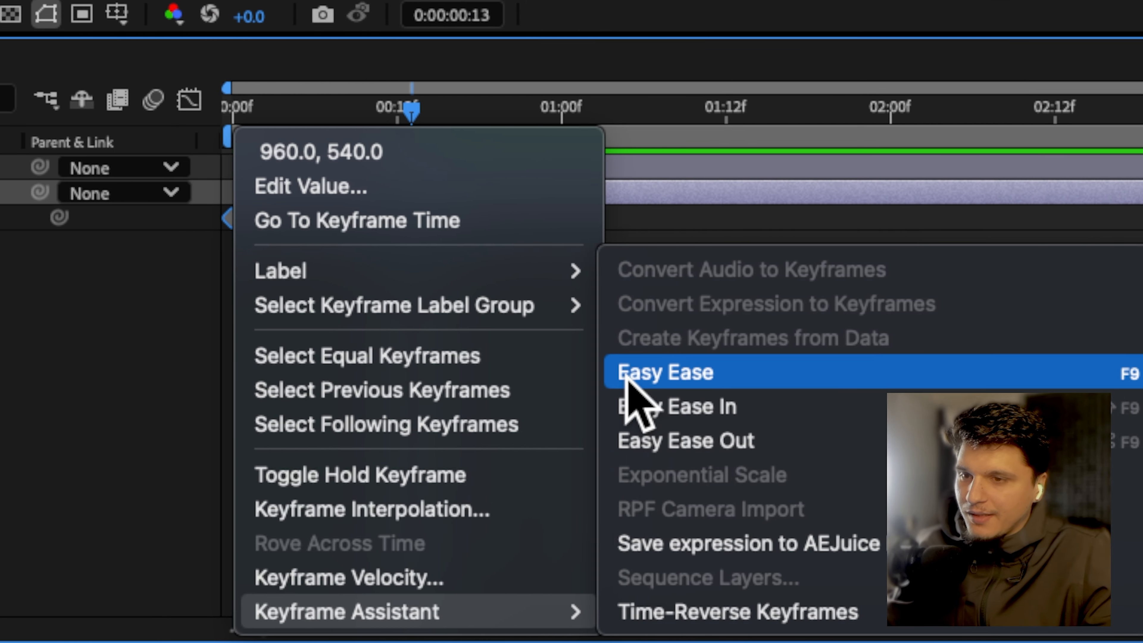
pyautogui.click(630, 528)
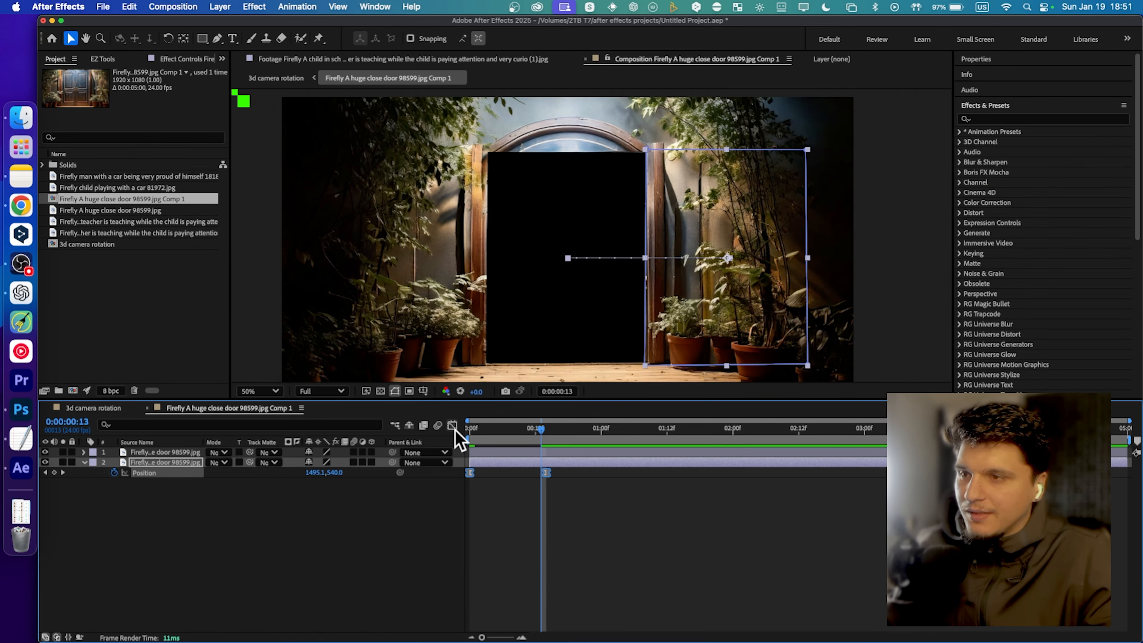
# Lengthen the ease into the last Position keyframe on the speed graph back to about frame 7, and preview the door motion
pyautogui.click(452, 426)
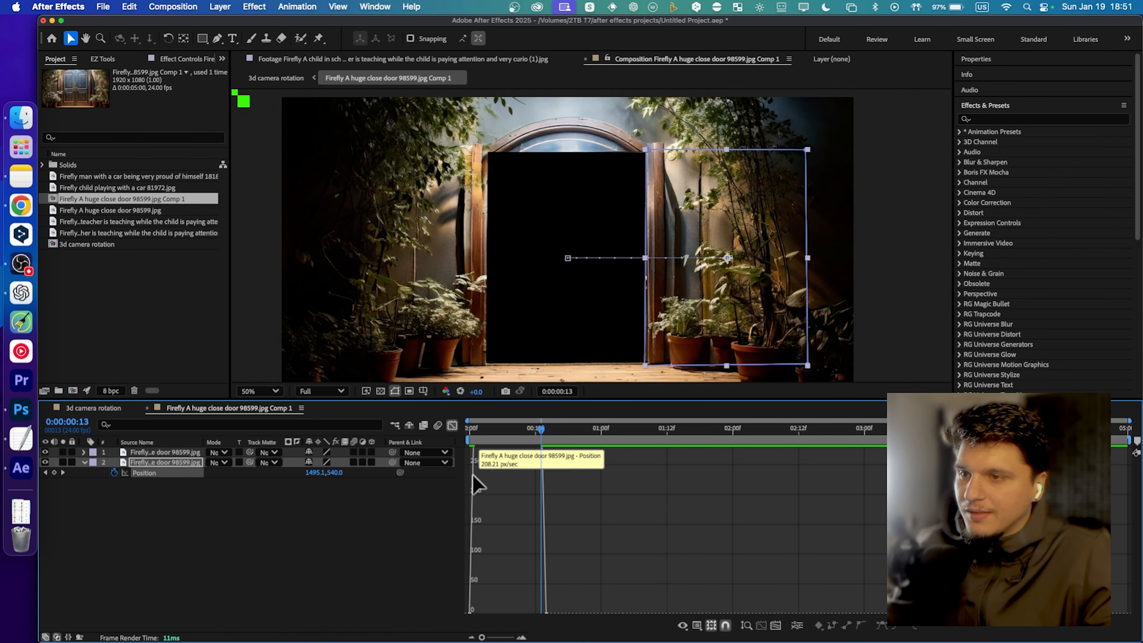
pyautogui.click(776, 626)
pyautogui.click(883, 602)
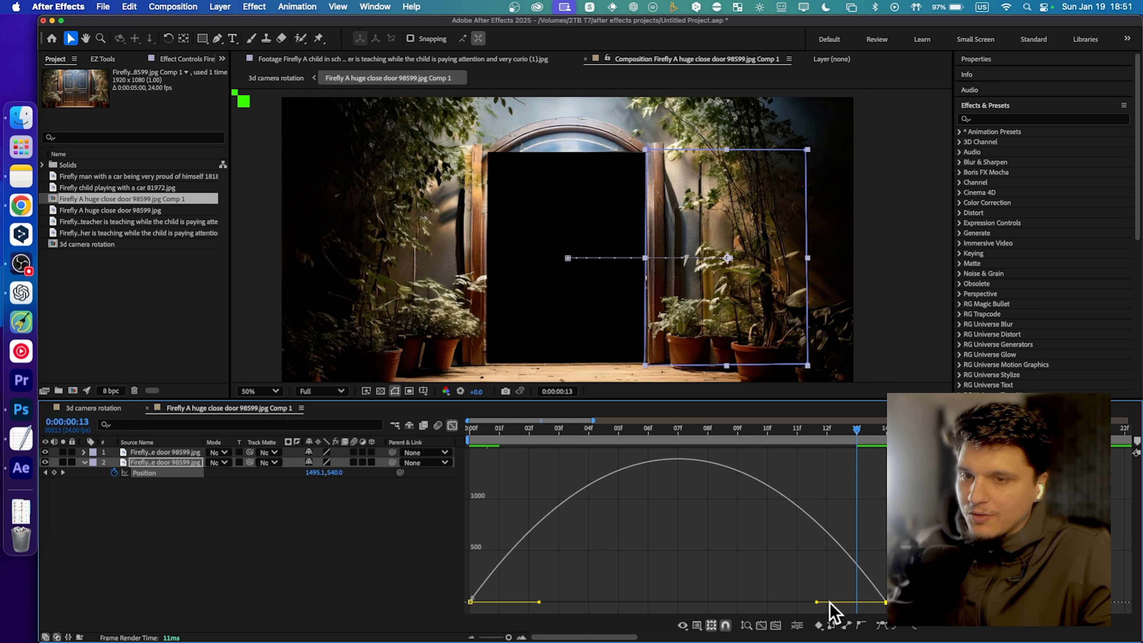
pyautogui.moveTo(817, 602); pyautogui.dragTo(467, 602)
pyautogui.moveTo(487, 425); pyautogui.dragTo(419, 427)
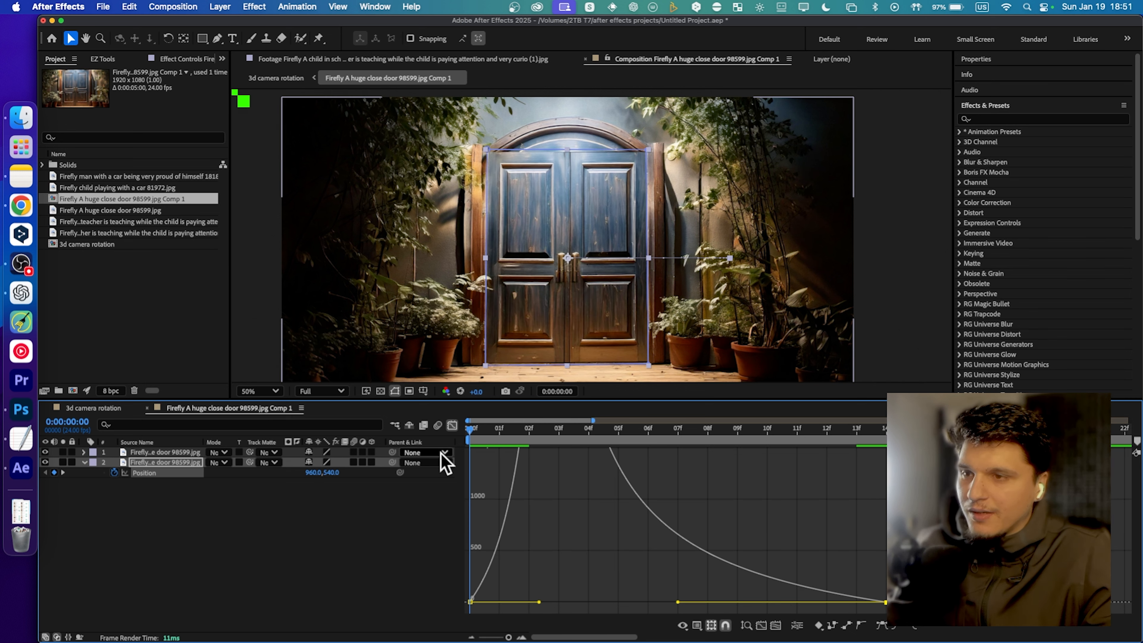
pyautogui.click(451, 426)
pyautogui.press('space')
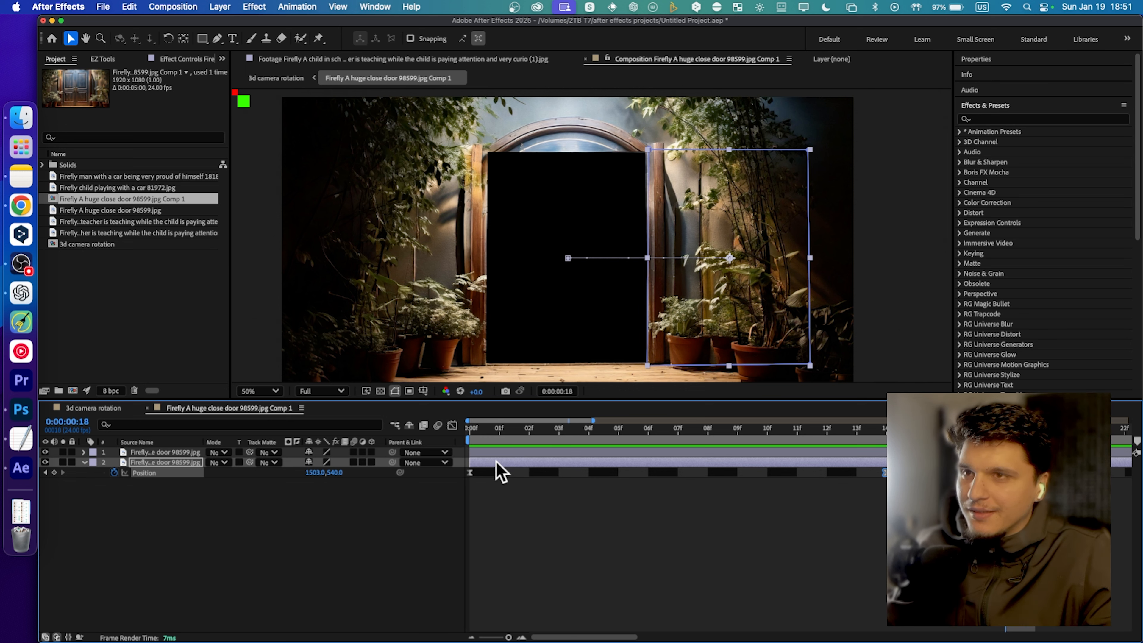
pyautogui.press('space')
# Open the 3d camera rotation composition and make the pre-composed door layer 3D at 0:00:00:15
pyautogui.click(123, 409)
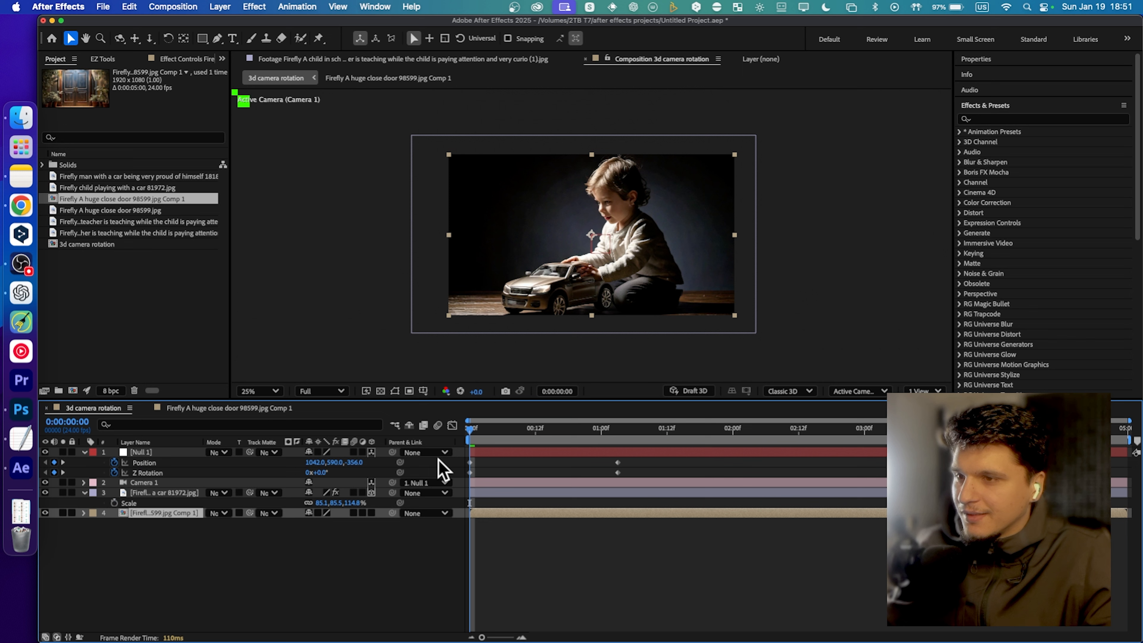
pyautogui.moveTo(466, 432); pyautogui.dragTo(552, 430)
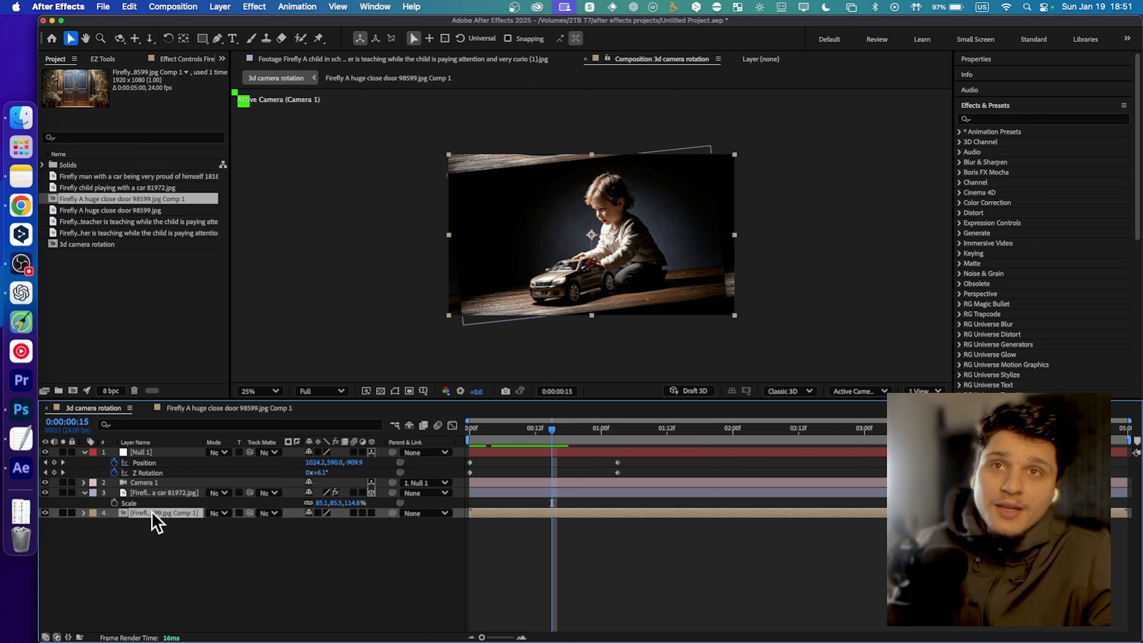
pyautogui.click(371, 513)
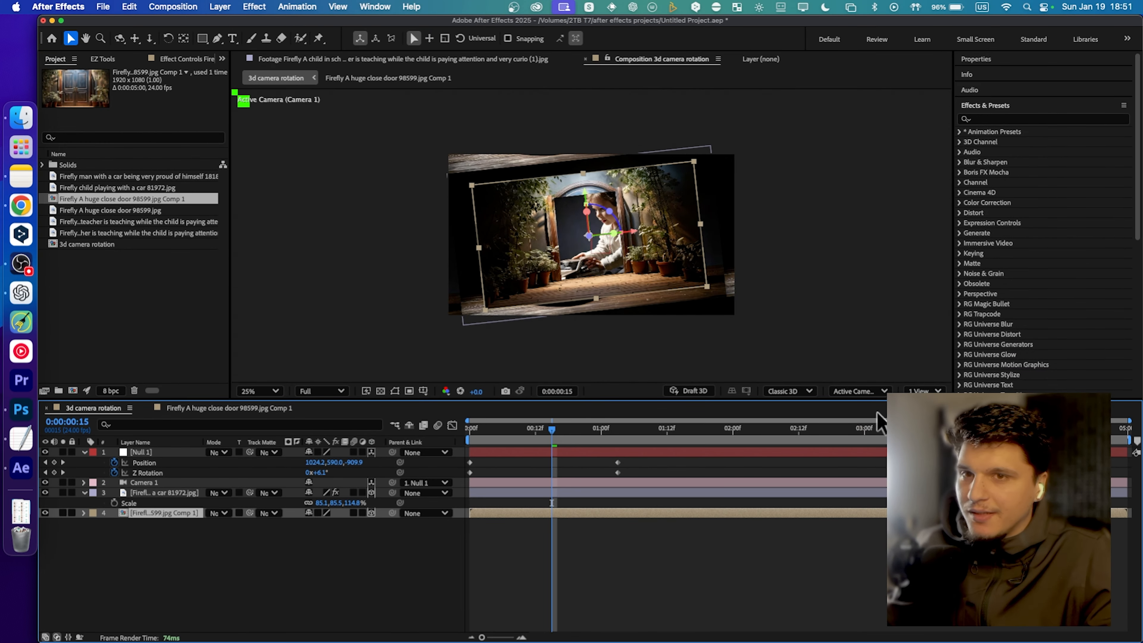
# Switch to the Top view and move the door comp layer slightly along Z toward the camera, in front of the child image
pyautogui.click(919, 391)
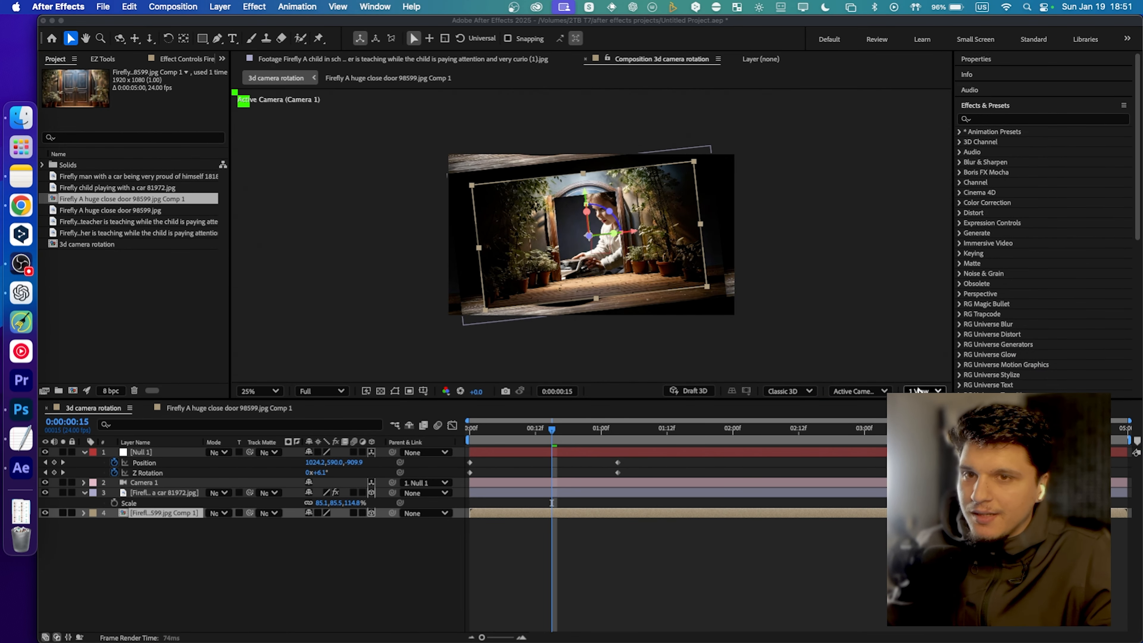
pyautogui.click(857, 391)
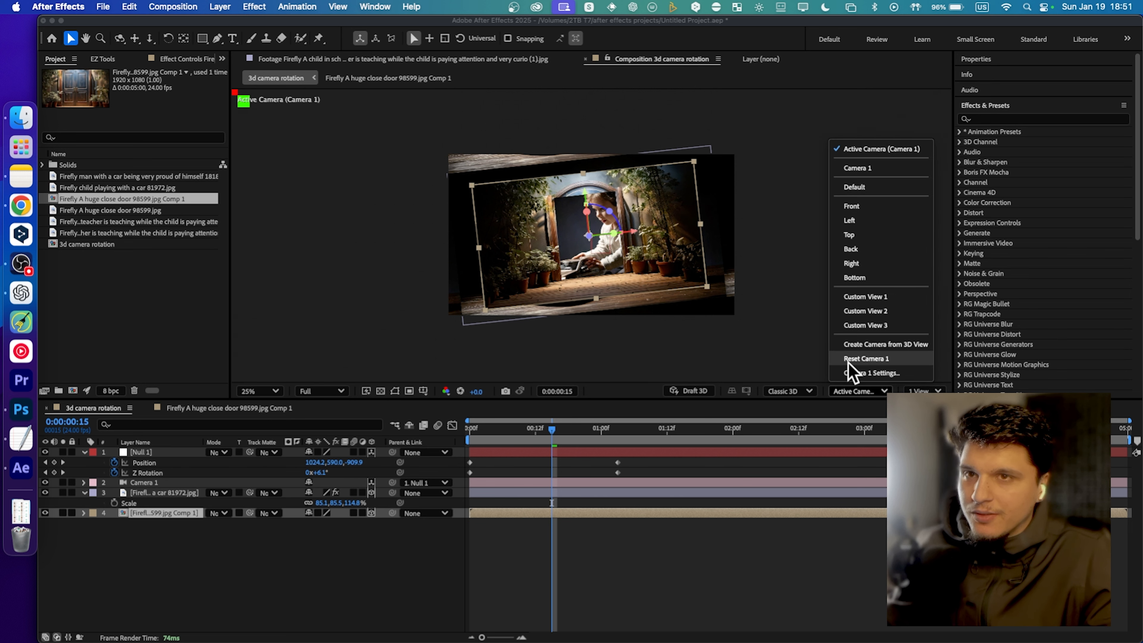
pyautogui.click(849, 235)
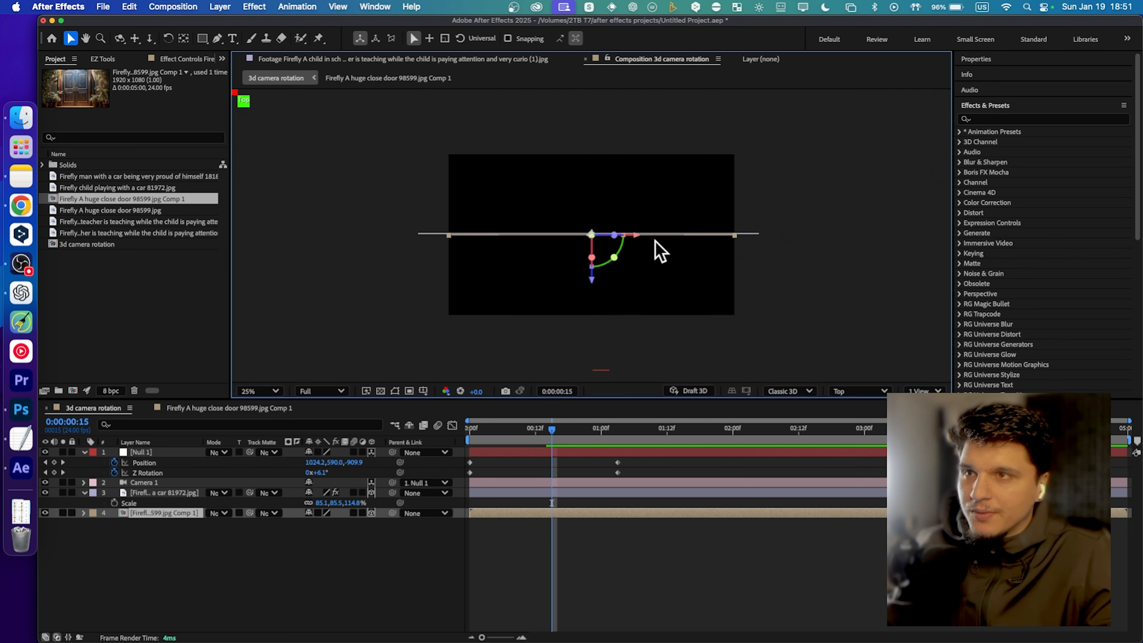
pyautogui.click(150, 512)
pyautogui.moveTo(591, 288); pyautogui.dragTo(598, 307)
# Examine from the Top view how Camera 1 travels relative to the door and child layers over time
pyautogui.click(167, 484)
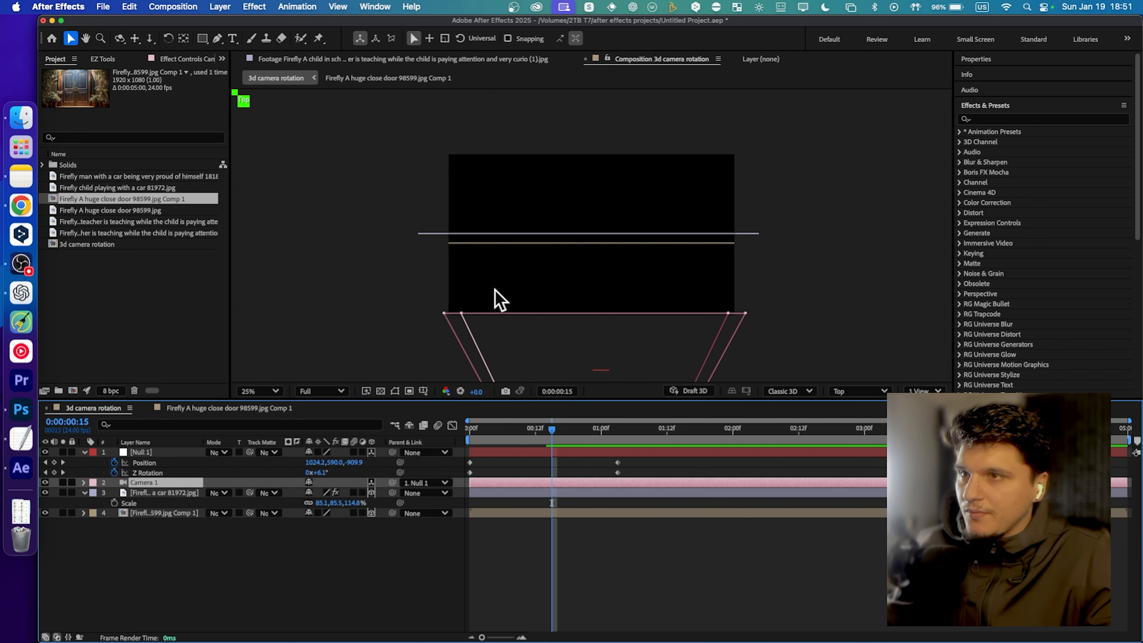
pyautogui.moveTo(471, 430); pyautogui.dragTo(580, 432)
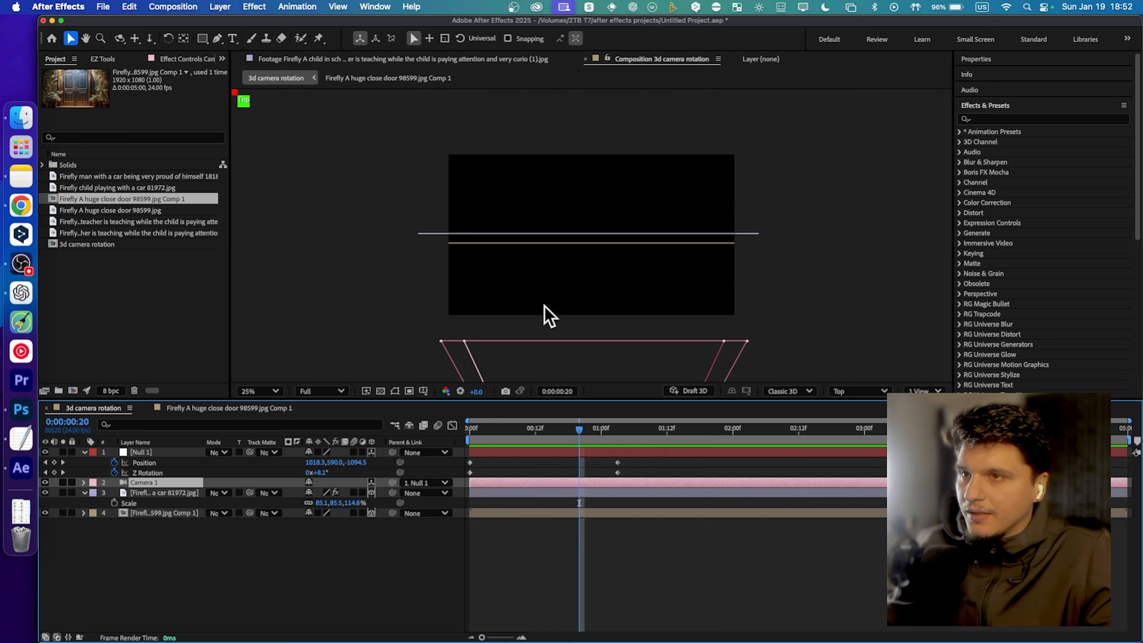
pyautogui.moveTo(471, 431)
pyautogui.mouseDown()
pyautogui.moveTo(579, 439)
pyautogui.moveTo(480, 437)
pyautogui.mouseUp()
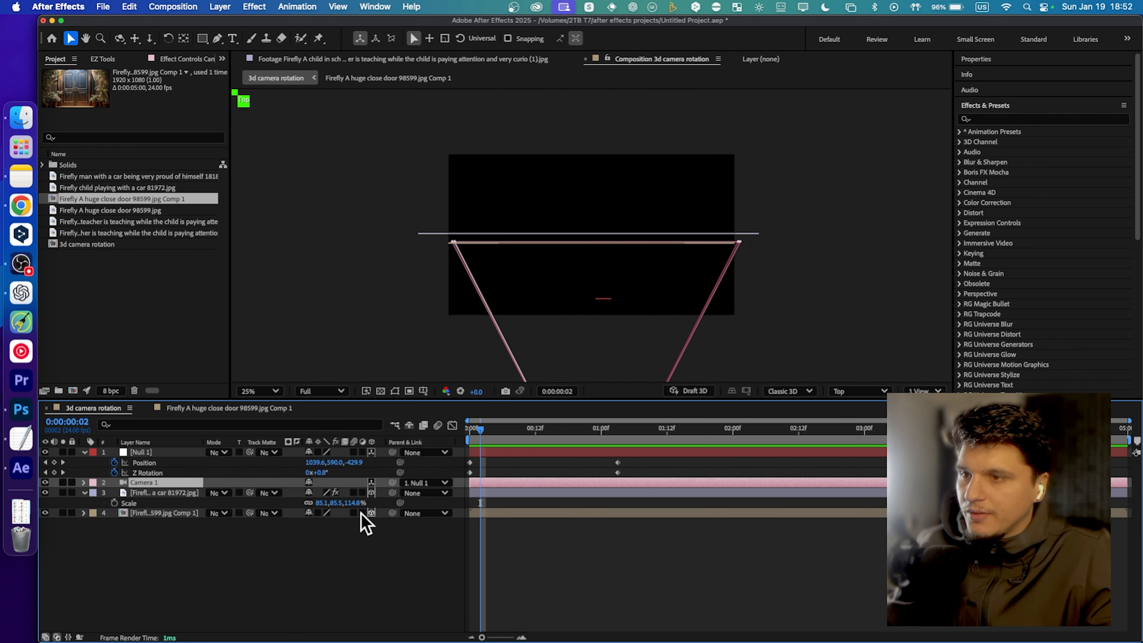
# Return to the Active Camera (Camera 1) view and hide the door comp layer
pyautogui.click(870, 391)
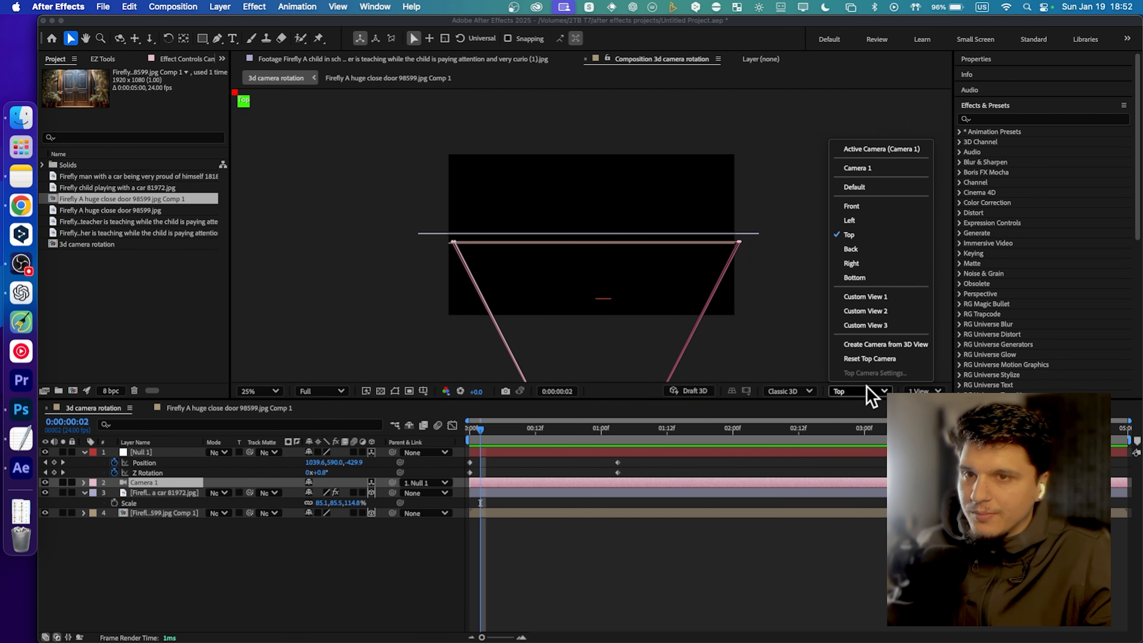
pyautogui.click(878, 149)
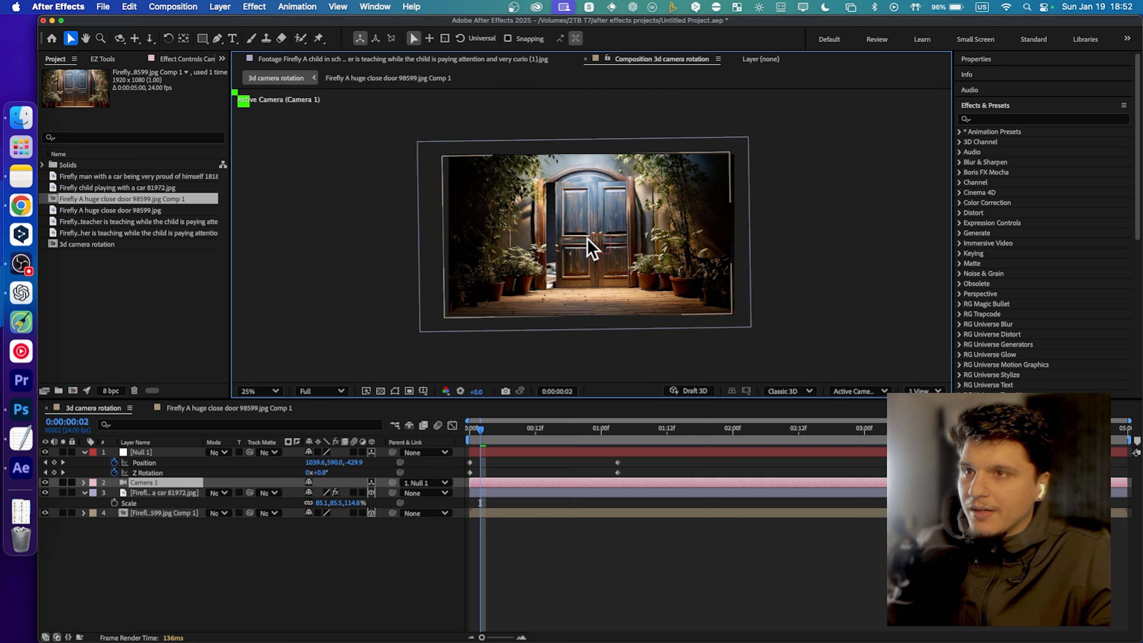
pyautogui.click(45, 513)
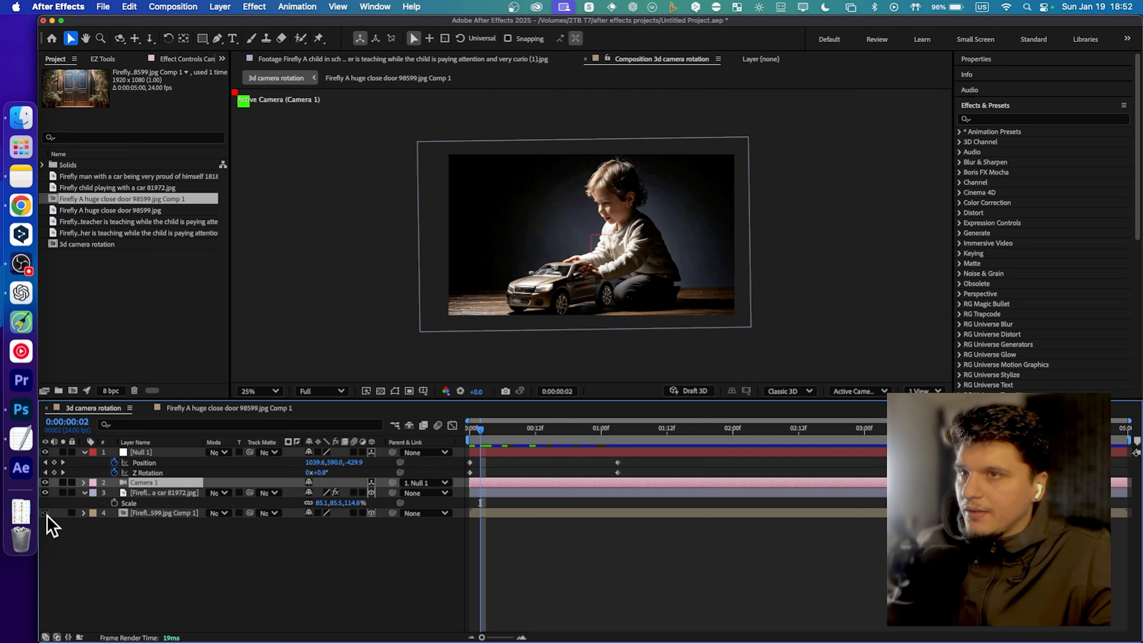
# Duplicate Null 1 and clear the Position and Z Rotation keyframes on the copy
pyautogui.click(85, 453)
pyautogui.click(138, 453)
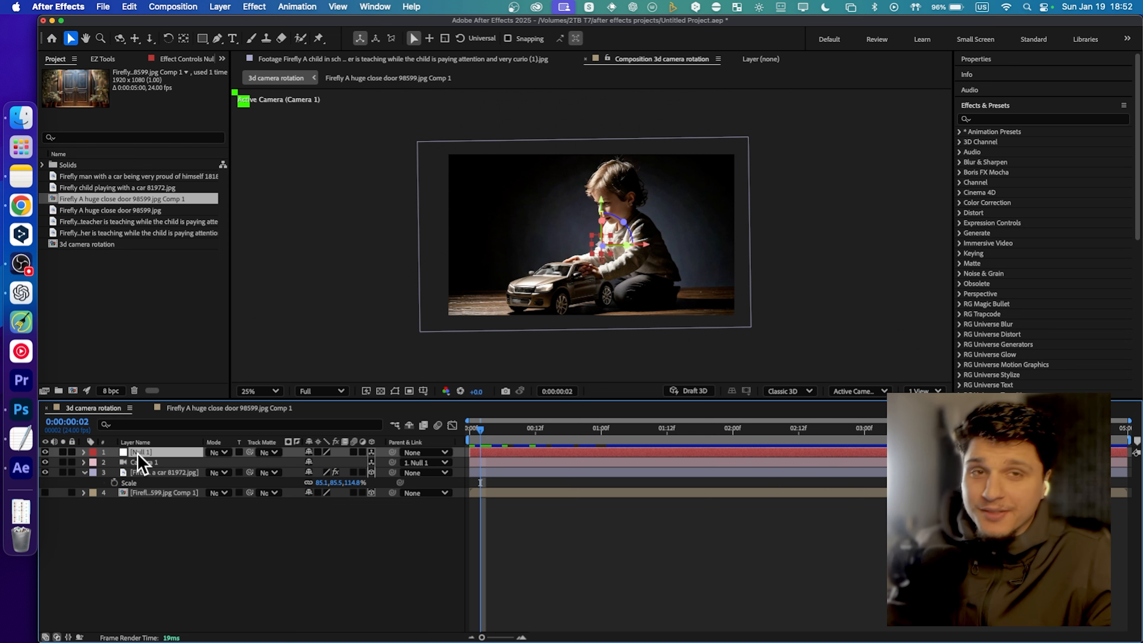
pyautogui.press('super+d')
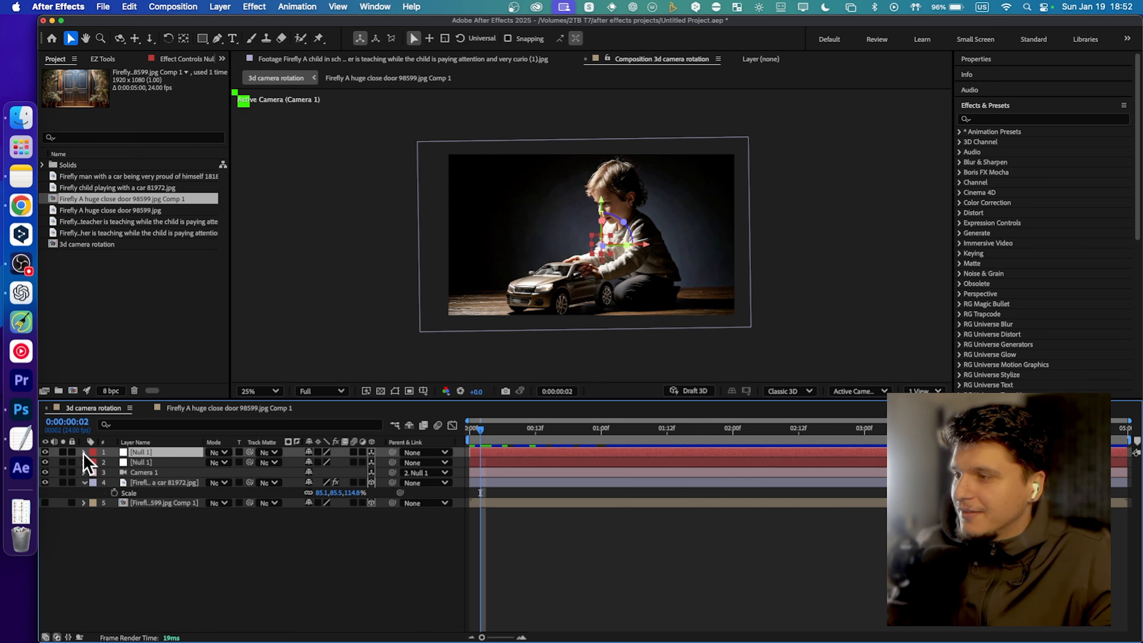
pyautogui.click(84, 452)
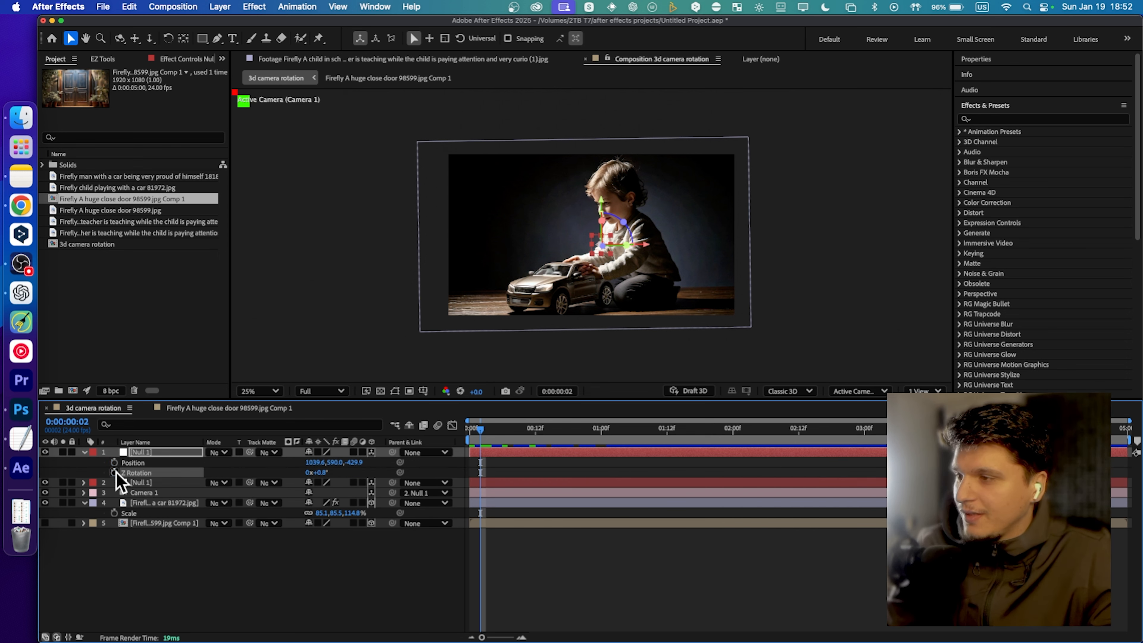
# Rename the duplicated null layer as null 2
pyautogui.click(162, 482)
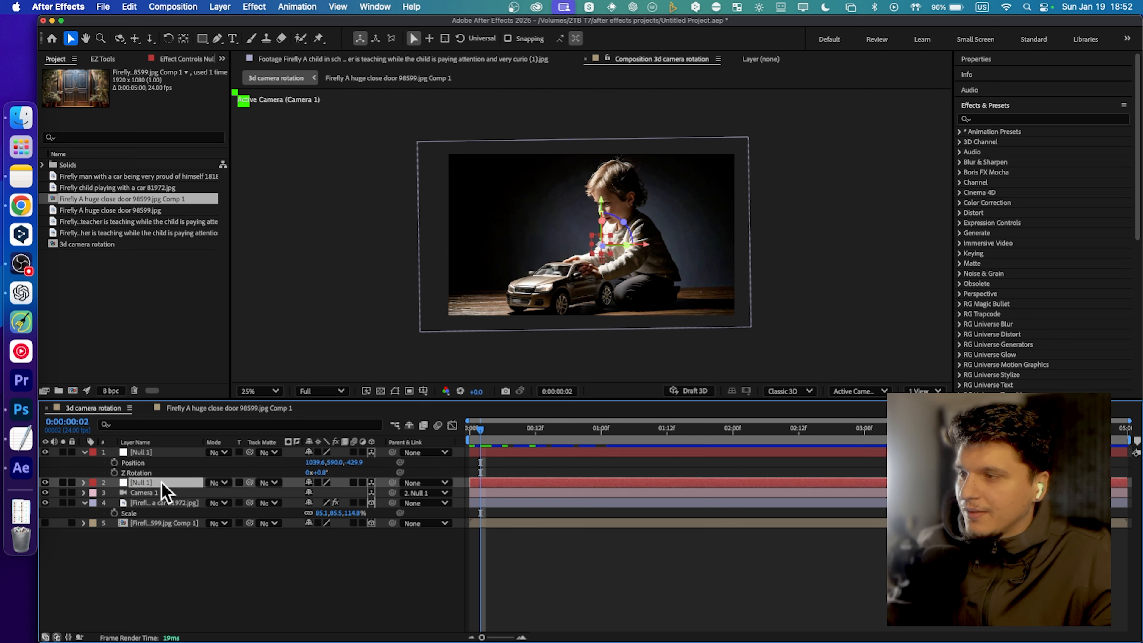
pyautogui.rightClick(151, 484)
pyautogui.press('Escape')
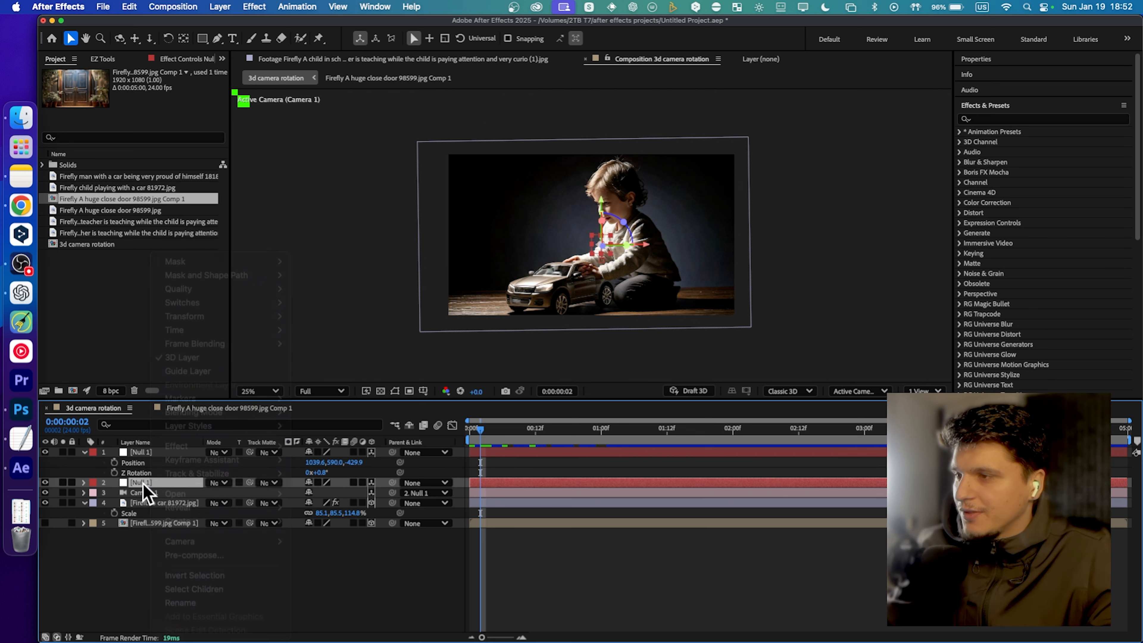
pyautogui.click(146, 452)
pyautogui.rightClick(155, 454)
pyautogui.press('Escape')
pyautogui.rightClick(153, 455)
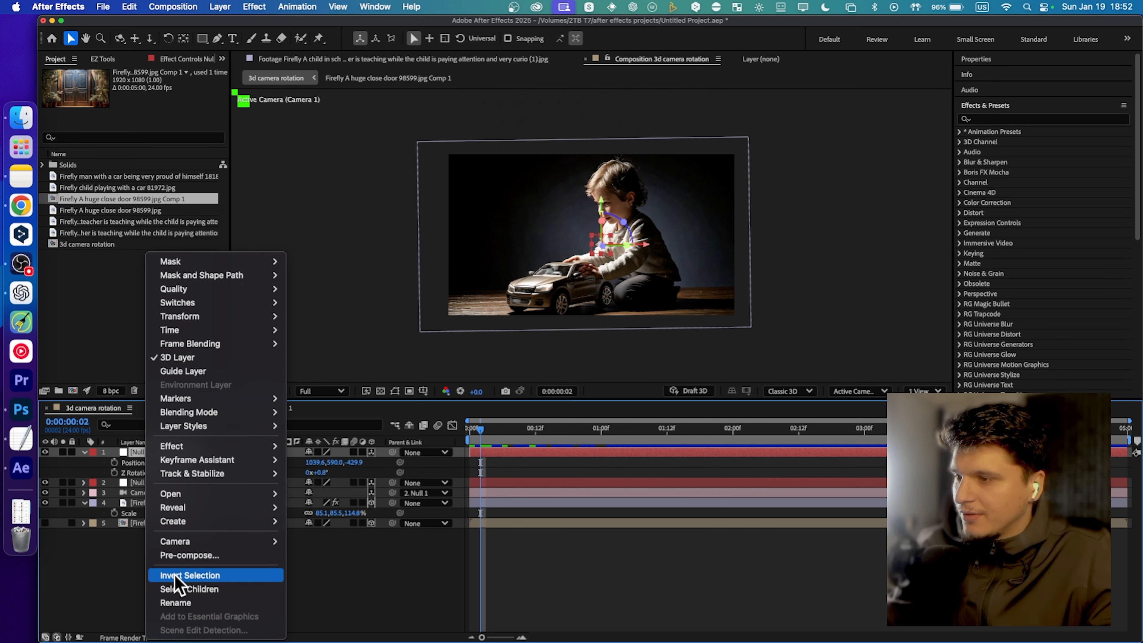
pyautogui.click(185, 602)
pyautogui.write('null 2')
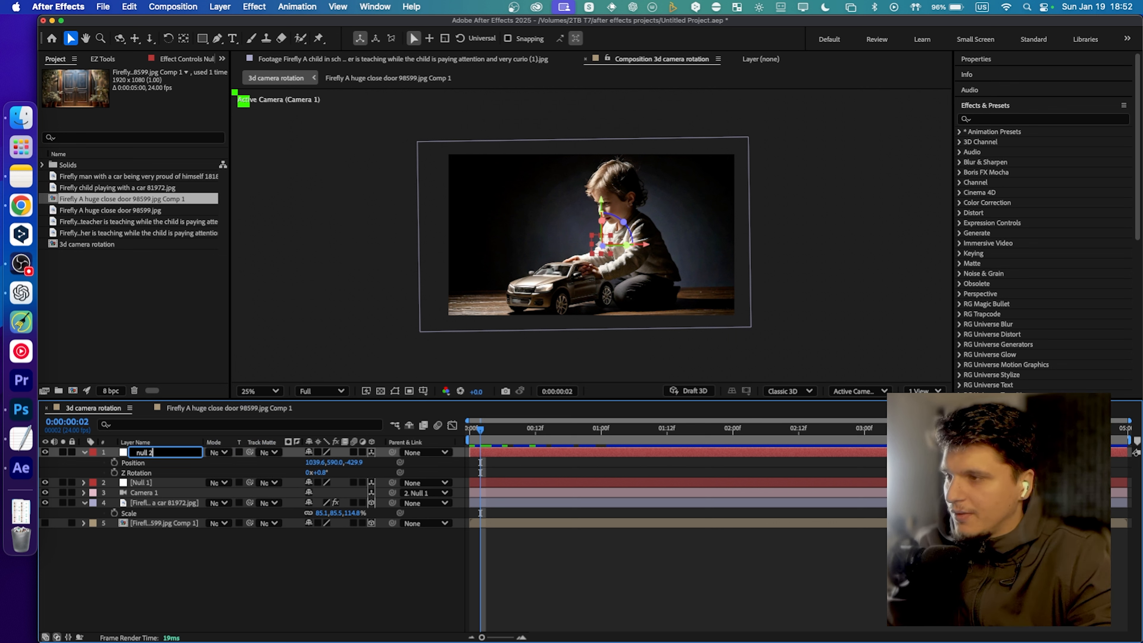
pyautogui.click(201, 603)
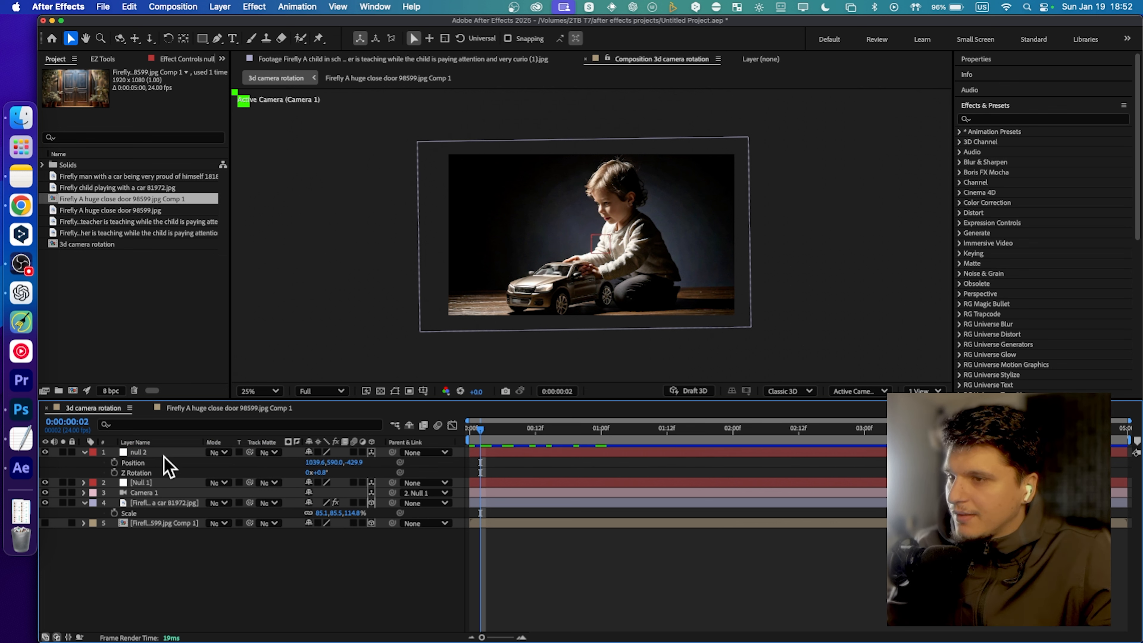
# Reveal Null 1's keyframes and set Position and Z Rotation keyframes on null 2 at 0:00:00:21
pyautogui.click(170, 484)
pyautogui.press('u')
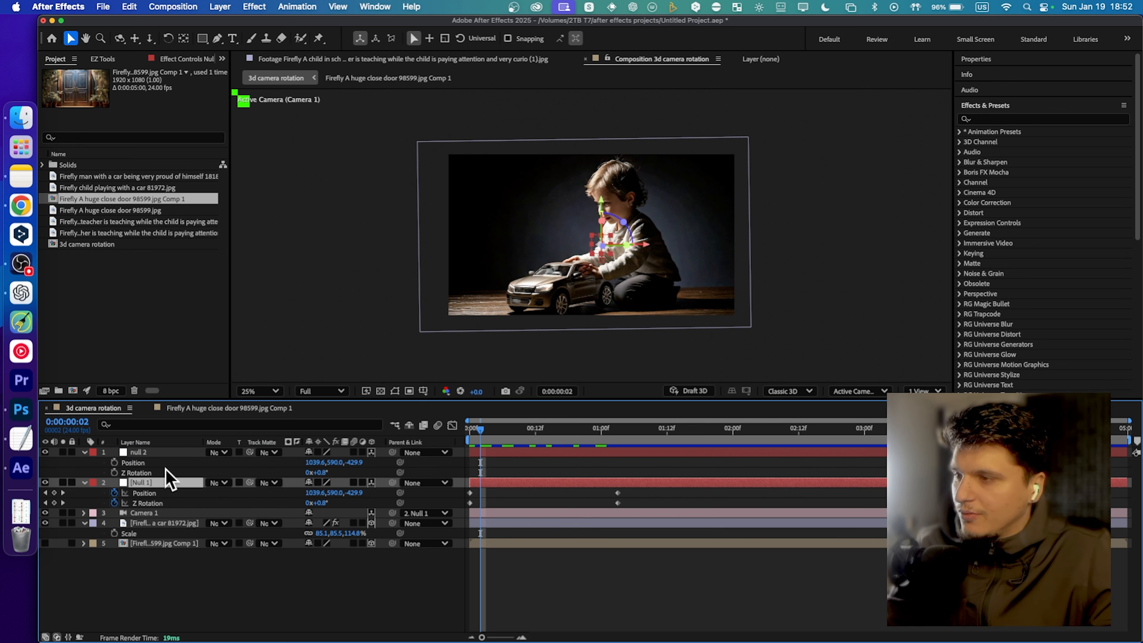
pyautogui.click(166, 452)
pyautogui.moveTo(543, 432); pyautogui.dragTo(584, 435)
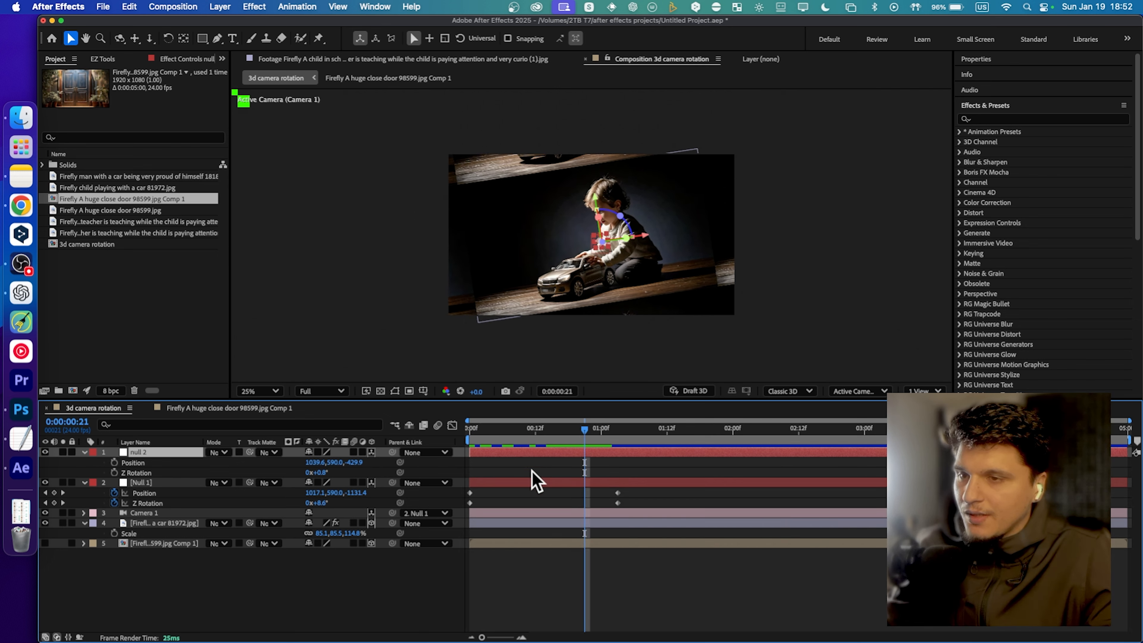
pyautogui.click(113, 462)
pyautogui.click(114, 472)
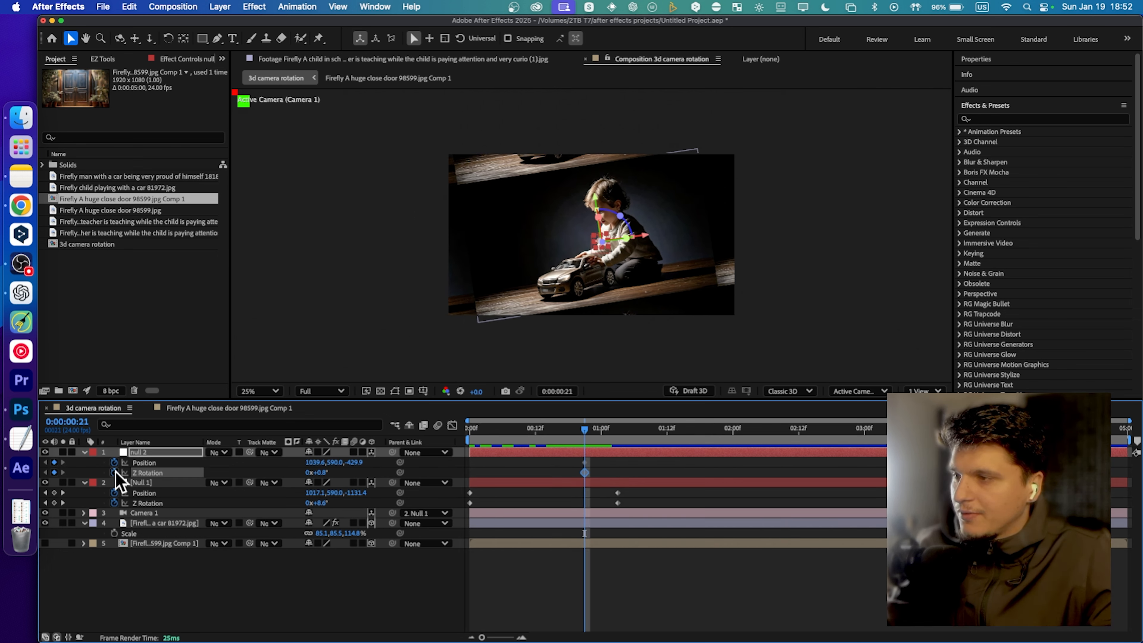
# Move to 0:00:02:01, undo a trial Z Rotation change on null 2, and parent Null 1 to null 2
pyautogui.moveTo(587, 440); pyautogui.dragTo(738, 428)
pyautogui.moveTo(323, 473); pyautogui.dragTo(326, 474)
pyautogui.press('super+z')
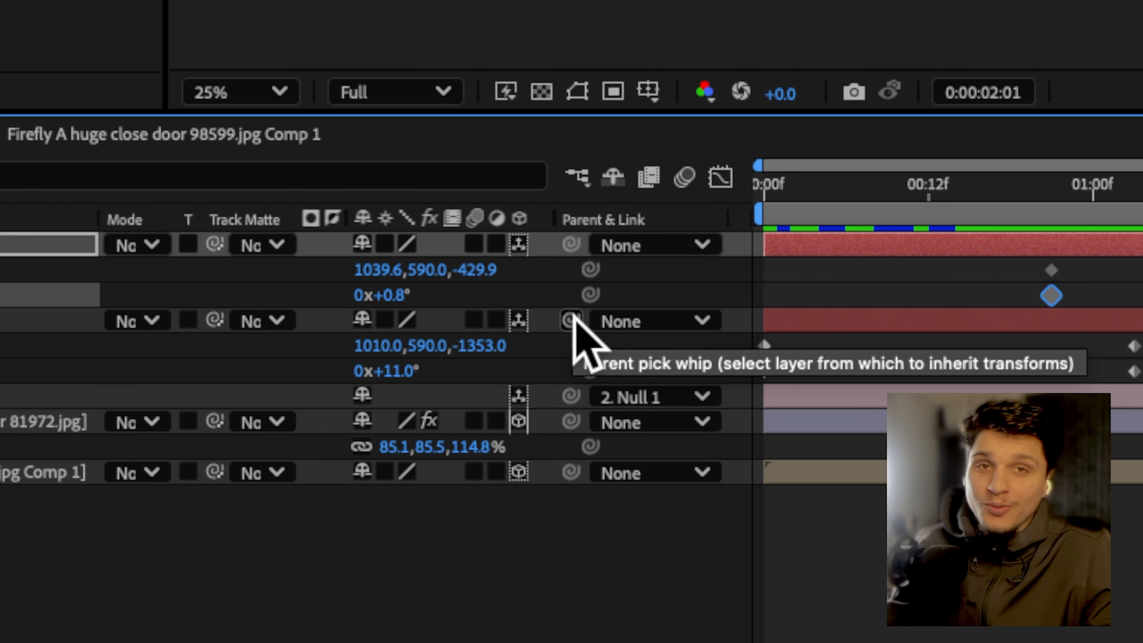
pyautogui.moveTo(571, 321); pyautogui.dragTo(0, 256)
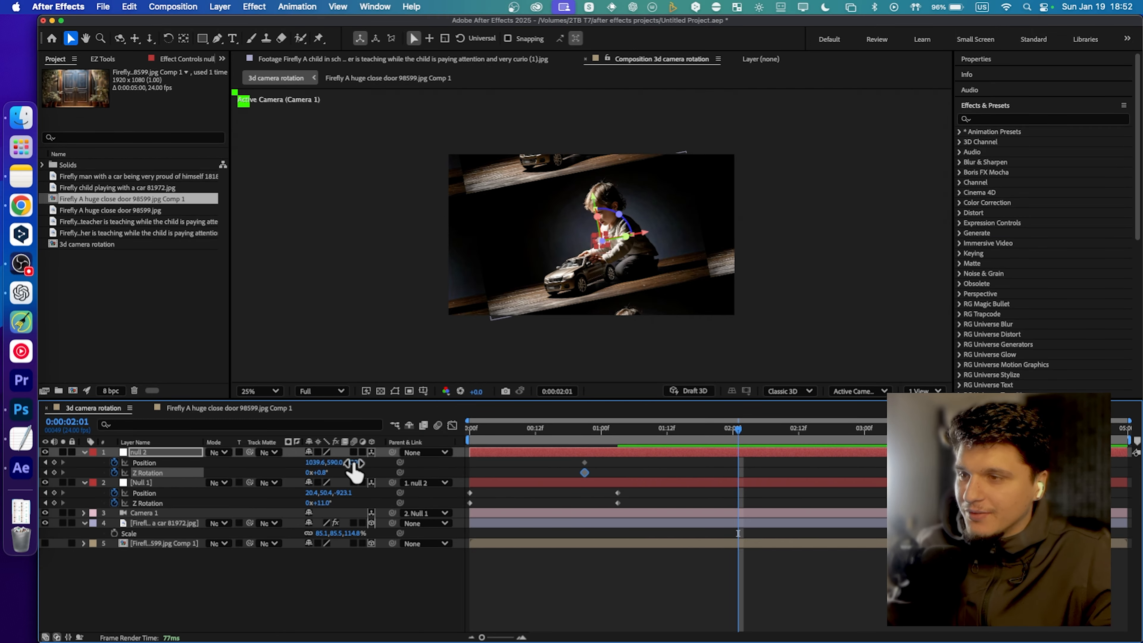
# At 0:00:02:01, set null 2's Z Rotation to -18.2° and its Position Z value to -1850.9
pyautogui.moveTo(354, 464); pyautogui.dragTo(317, 473)
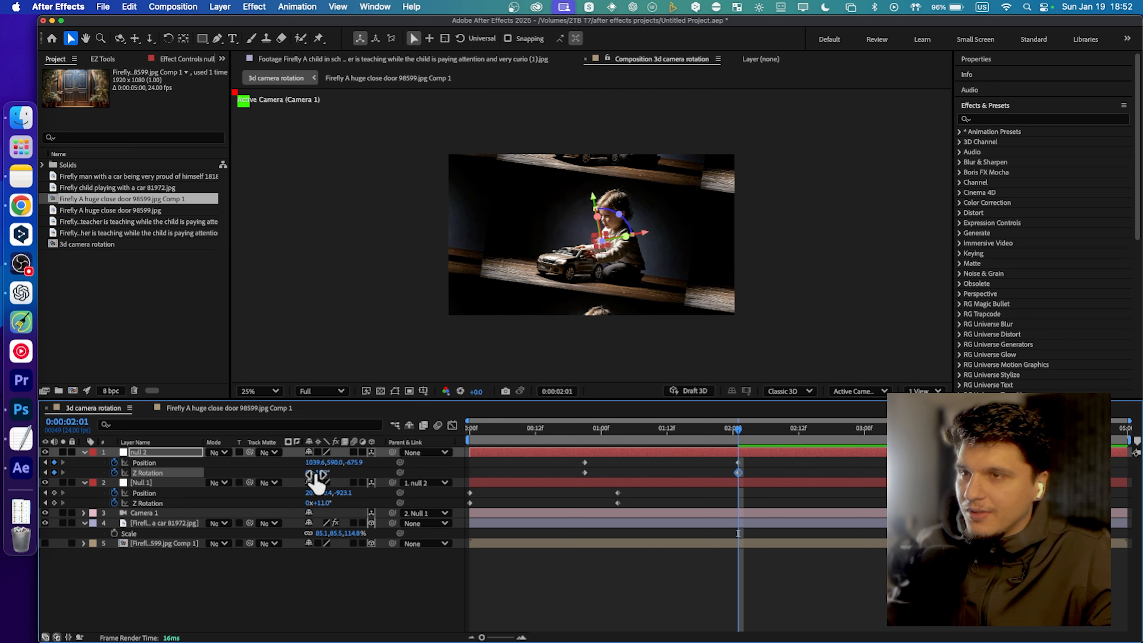
pyautogui.moveTo(672, 433); pyautogui.dragTo(740, 453)
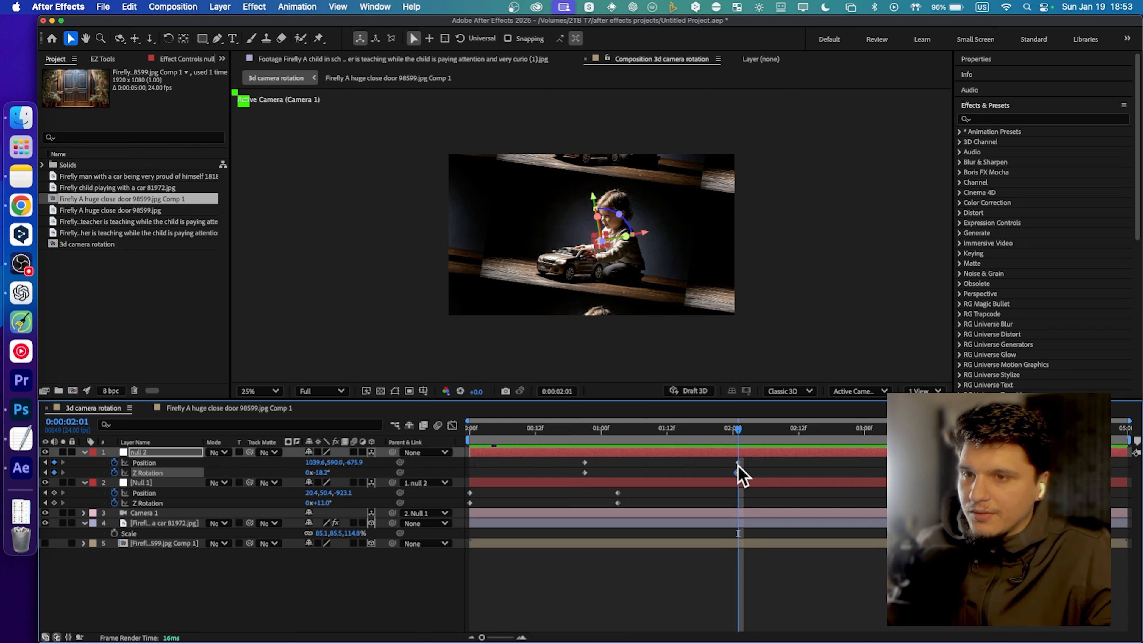
pyautogui.click(738, 462)
pyautogui.moveTo(359, 462); pyautogui.dragTo(12, 466)
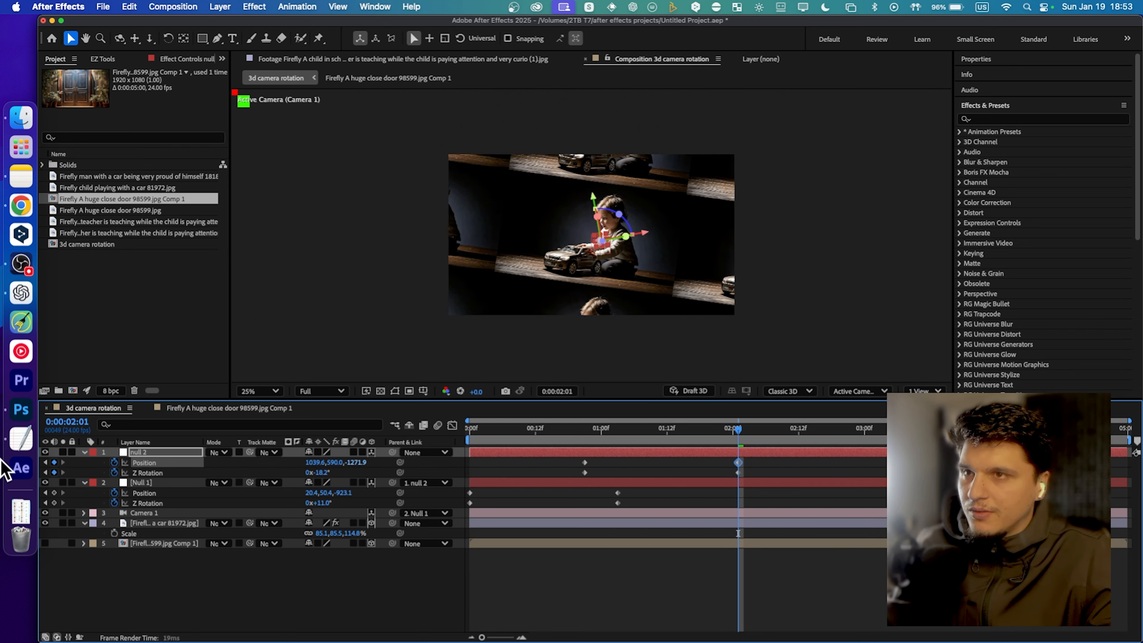
pyautogui.moveTo(357, 462); pyautogui.dragTo(18, 478)
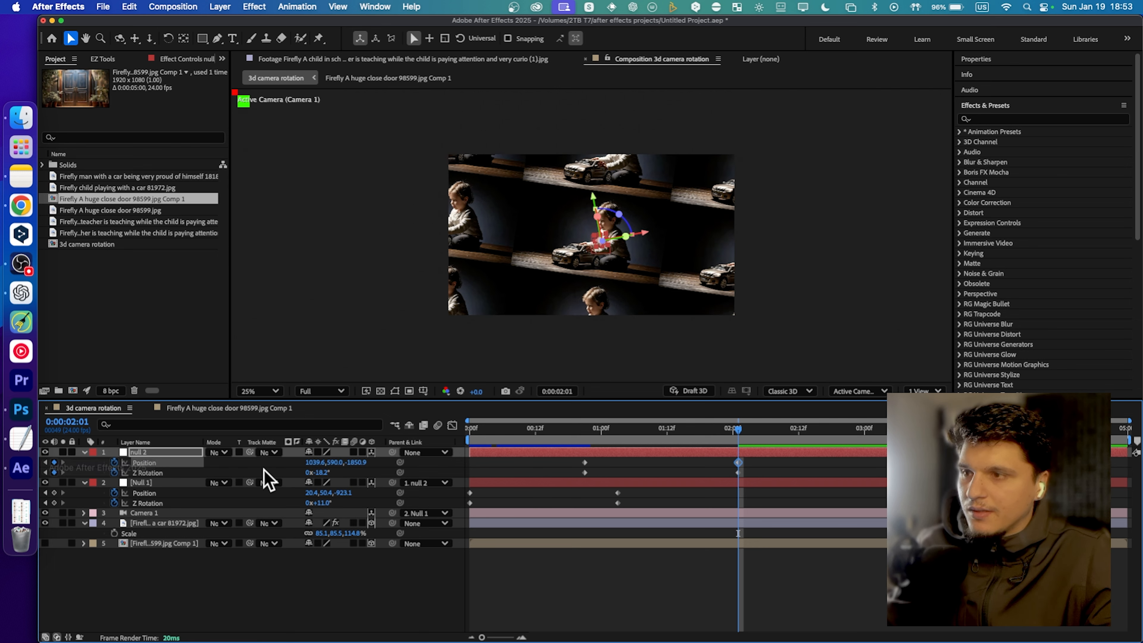
# Scrub through the animation from the start to just past 0:00:02:01 and back to check the camera move
pyautogui.press('Home')
pyautogui.moveTo(470, 431); pyautogui.dragTo(751, 430)
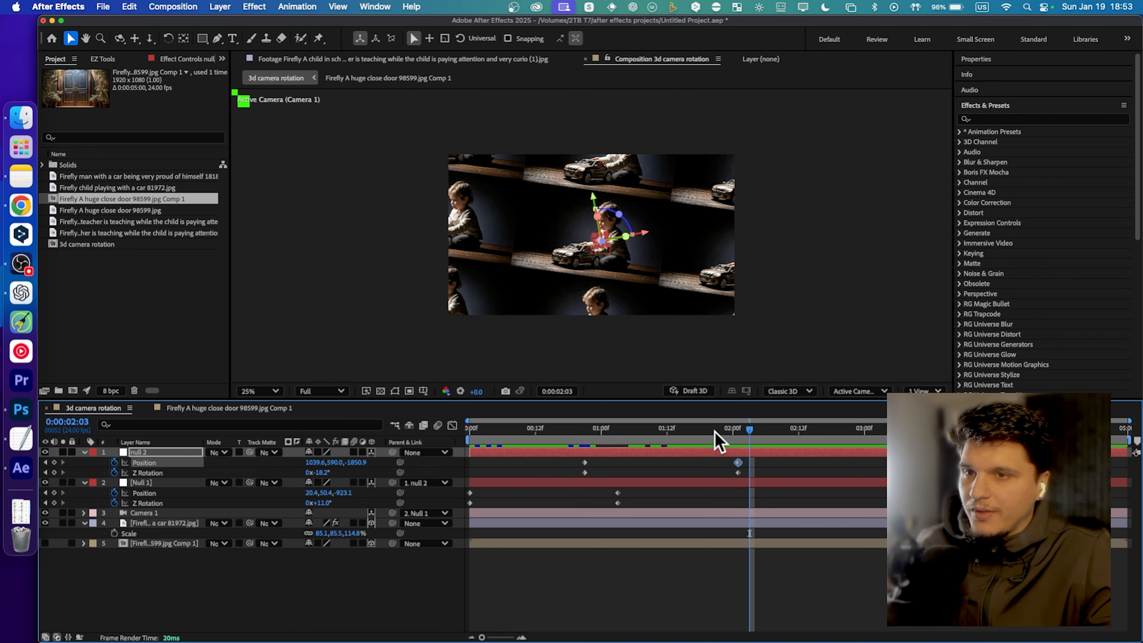
pyautogui.moveTo(715, 429); pyautogui.dragTo(390, 424)
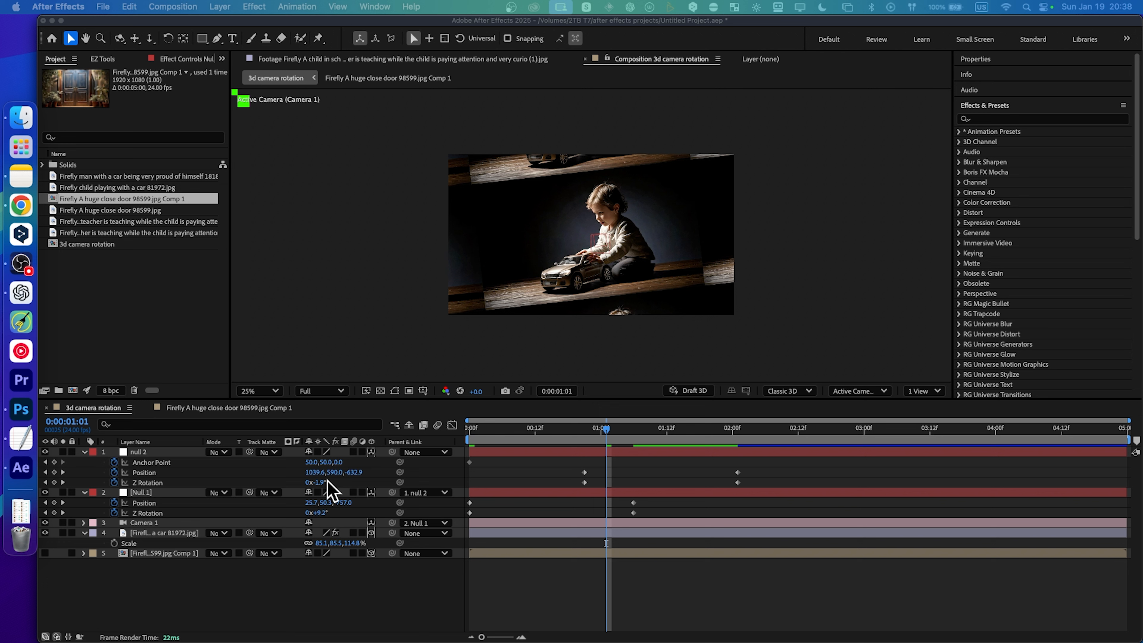
# At 0:00:01:05, make the door comp layer visible and place it directly above the child-with-car image layer
pyautogui.rightClick(328, 473)
pyautogui.click(610, 434)
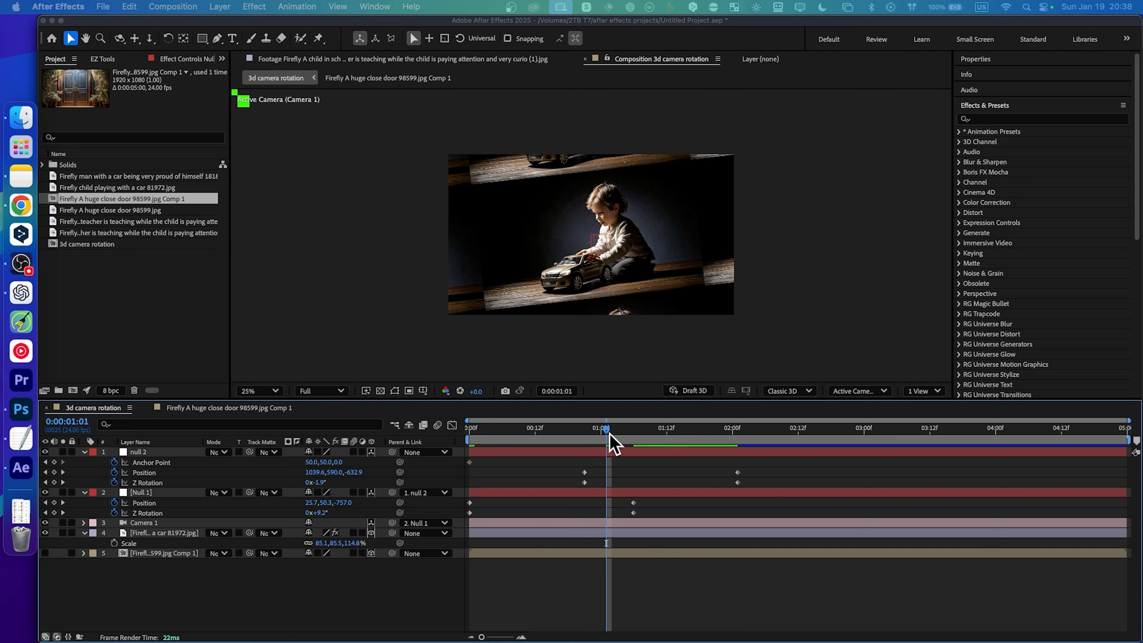
pyautogui.moveTo(612, 431); pyautogui.dragTo(629, 428)
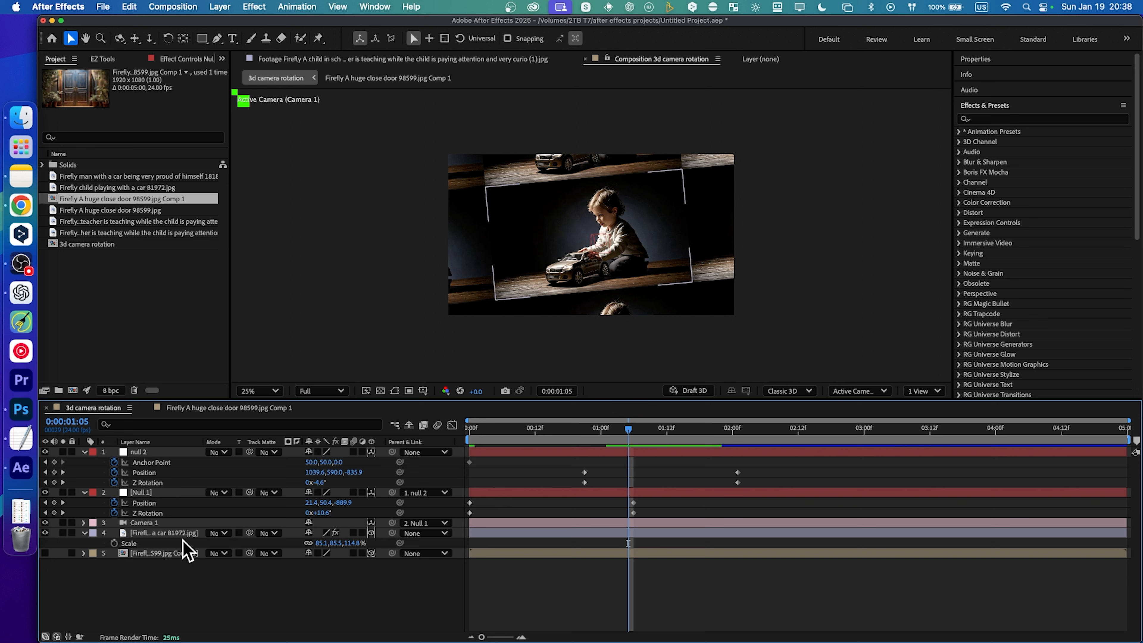
pyautogui.click(153, 555)
pyautogui.click(47, 559)
pyautogui.click(46, 554)
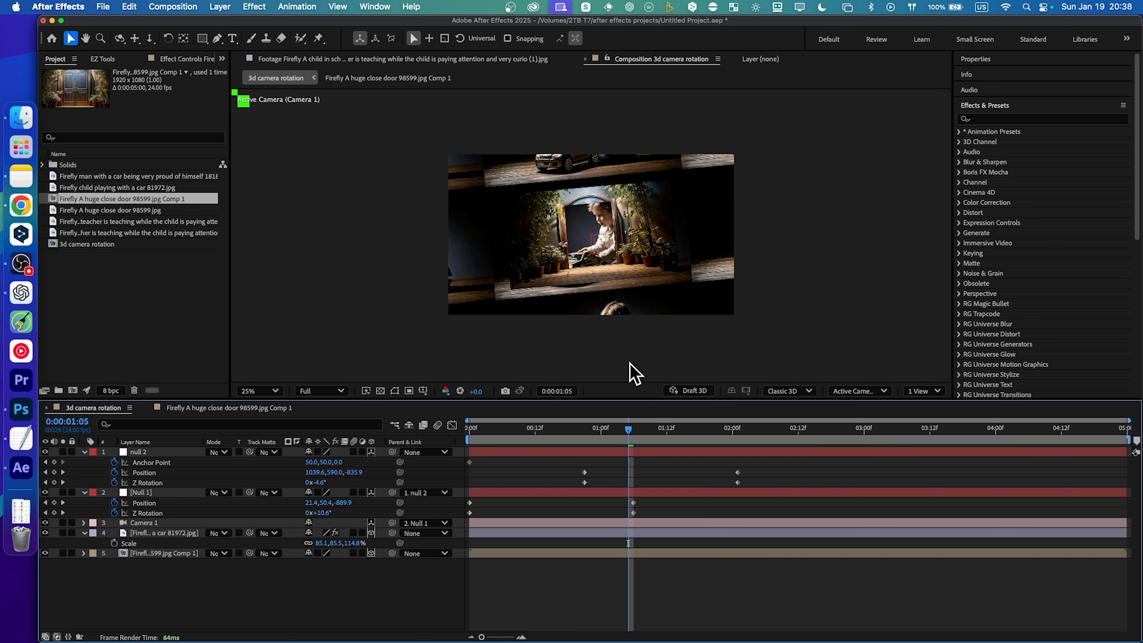
pyautogui.moveTo(158, 555); pyautogui.dragTo(164, 539)
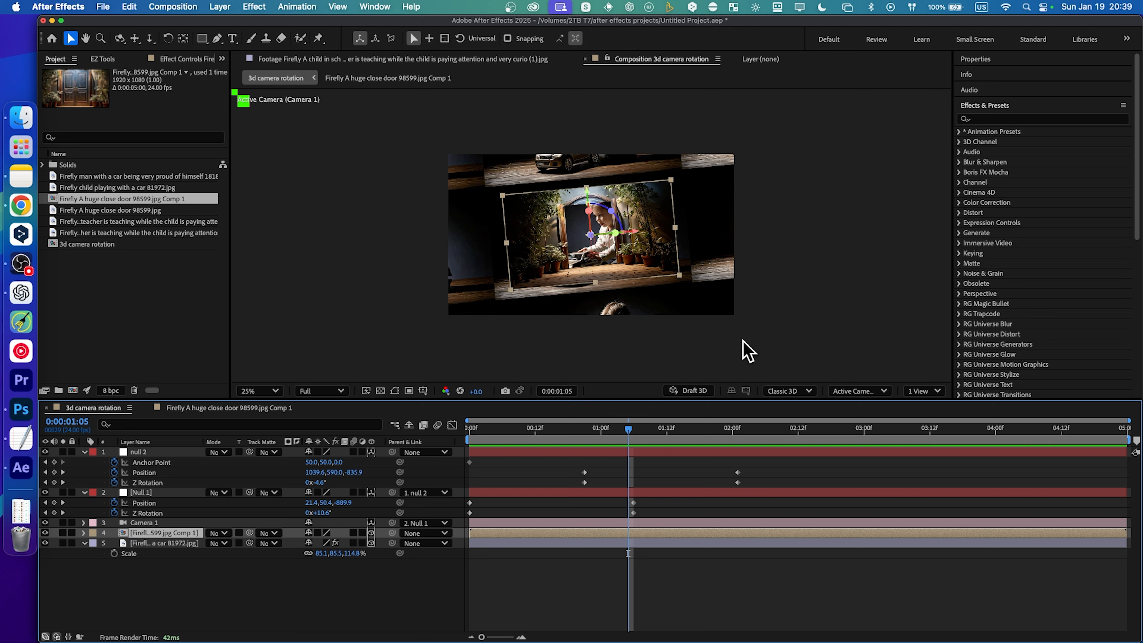
# Switch the composition to 2 Views and move the door comp layer along Z toward the camera in the Top view
pyautogui.click(937, 397)
pyautogui.click(923, 433)
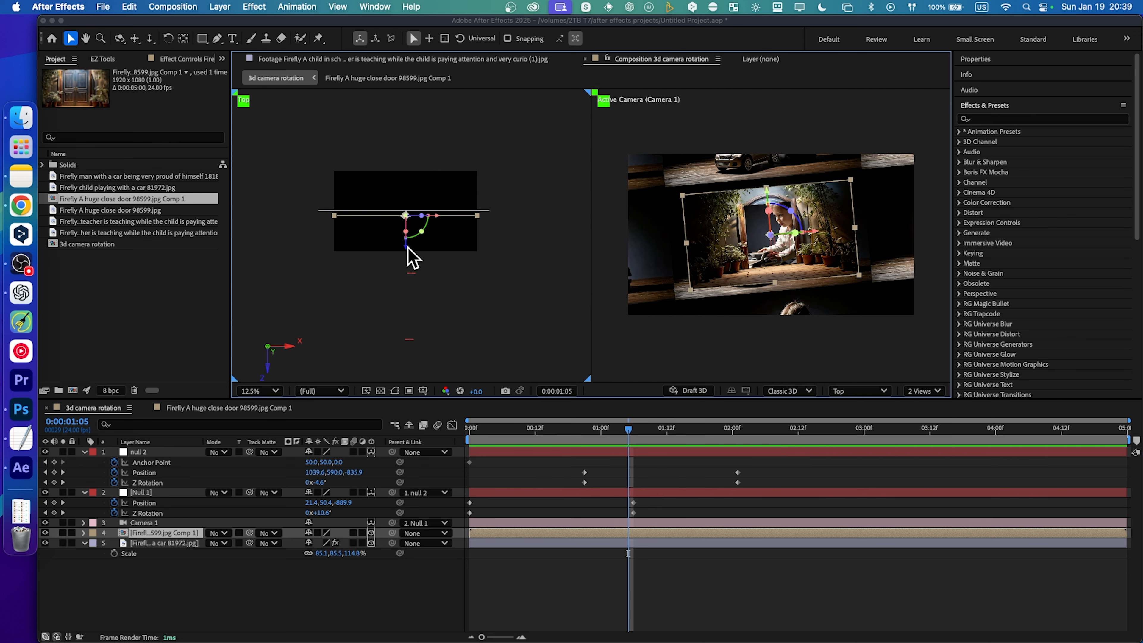
pyautogui.moveTo(408, 253); pyautogui.dragTo(455, 433)
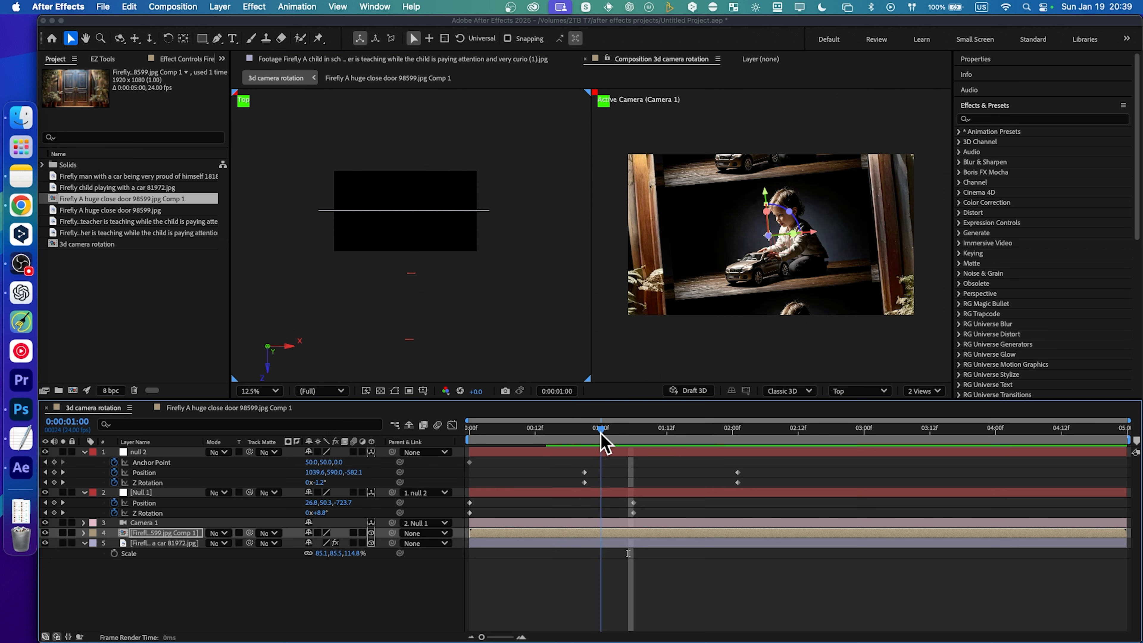
# Scrub between about 0:00:01:00 and 0:00:02:04 to check how the camera passes back through the door
pyautogui.click(590, 430)
pyautogui.moveTo(603, 434); pyautogui.dragTo(757, 436)
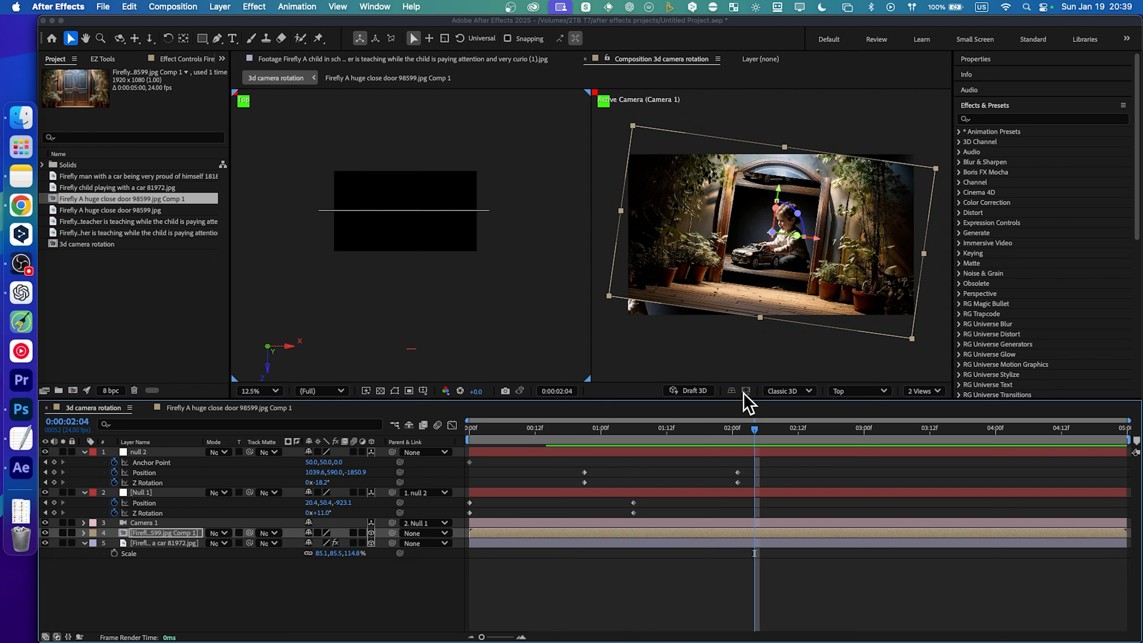
pyautogui.moveTo(639, 443); pyautogui.dragTo(611, 439)
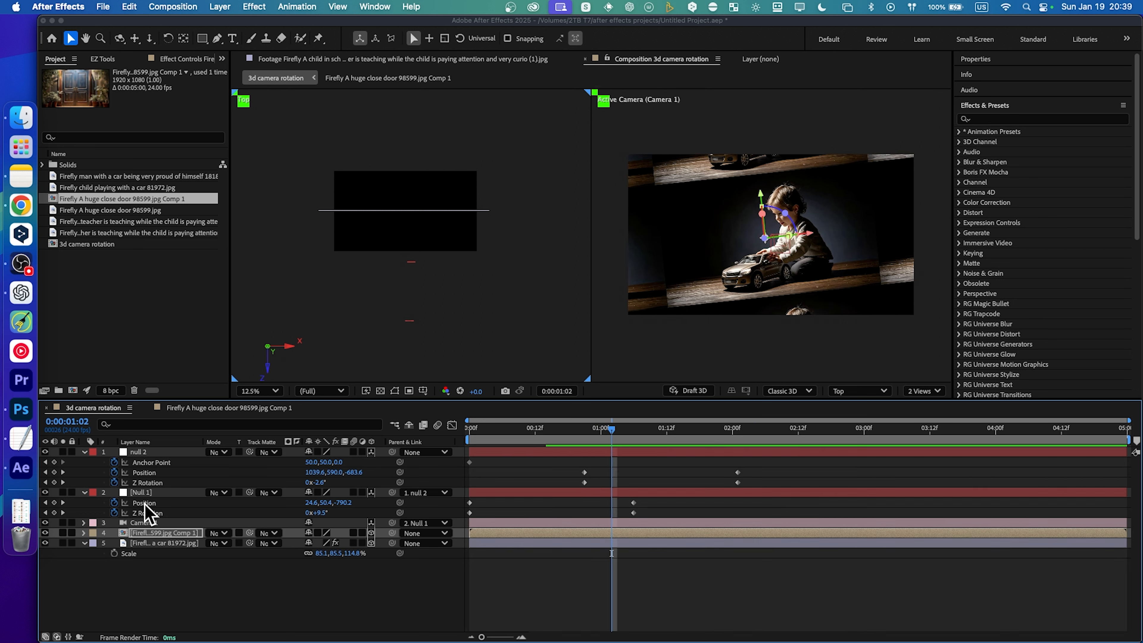
# Locate Camera 1 and the door comp layer in the Top view, zoomed out to 6.25%
pyautogui.click(163, 534)
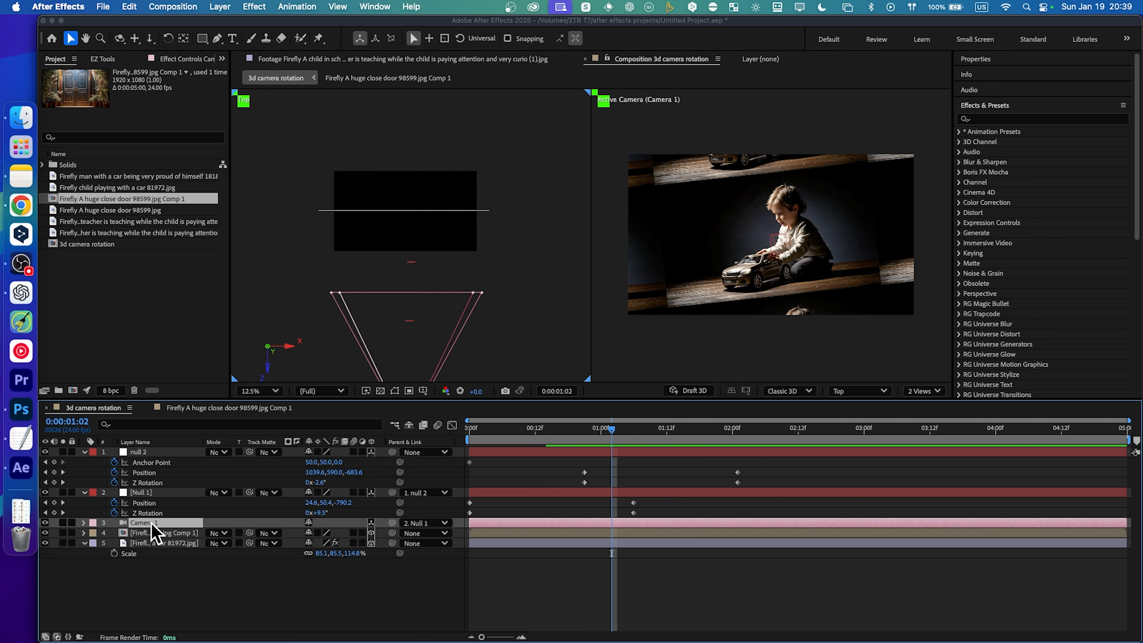
pyautogui.click(410, 261)
pyautogui.click(182, 534)
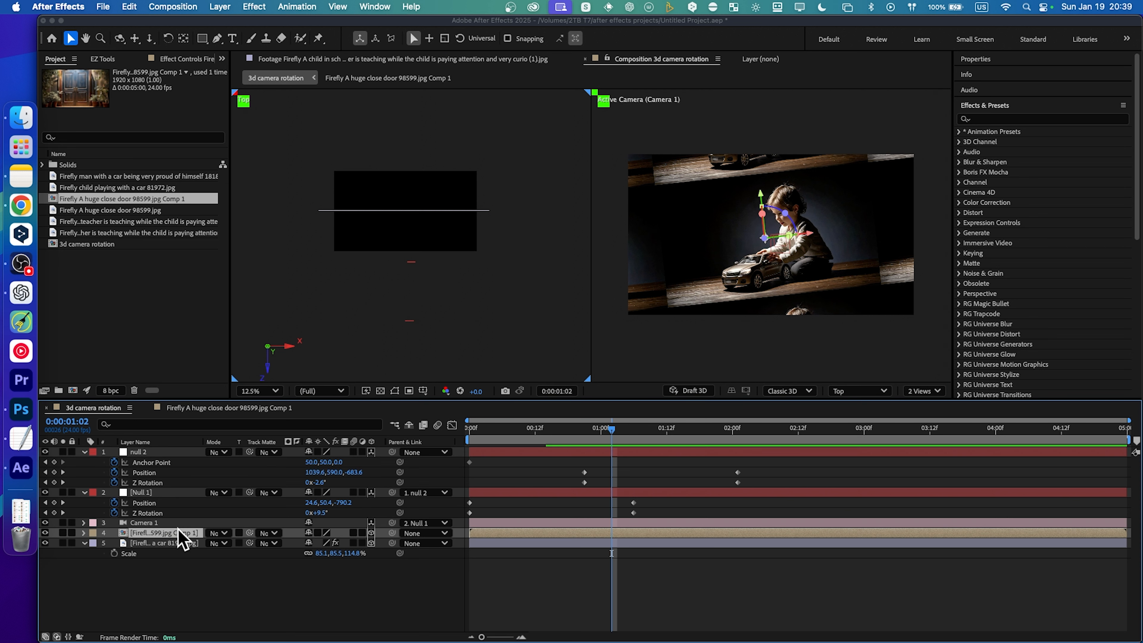
pyautogui.press(',')
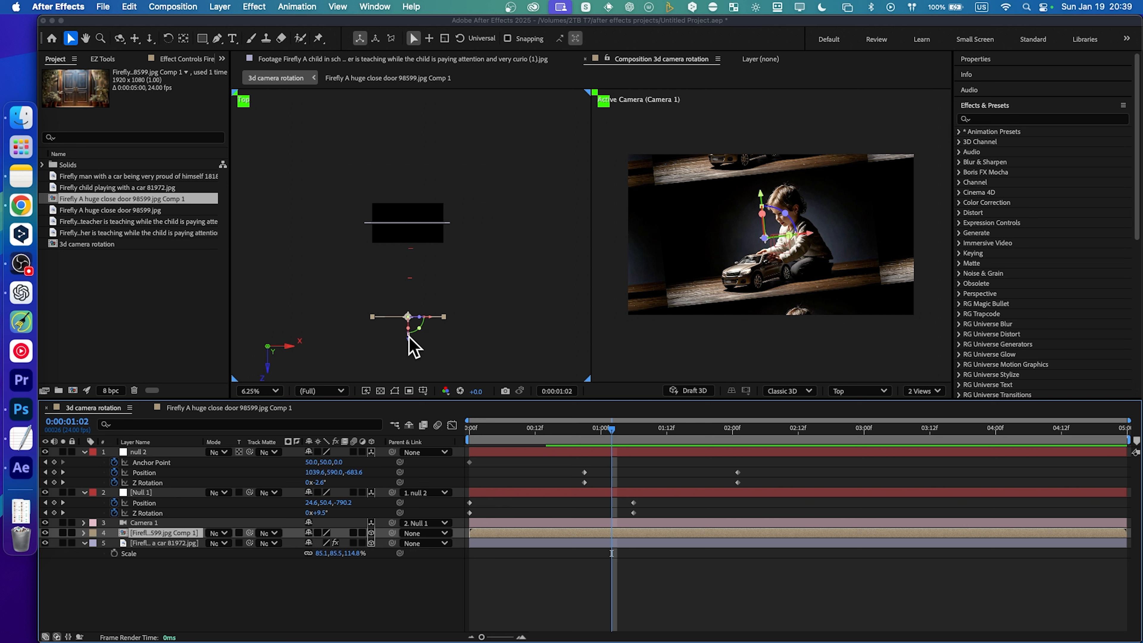
# At 0:00:01:05, compare the depth positions of Camera 1, the door comp layer and the car image in the Top view
pyautogui.moveTo(612, 435)
pyautogui.mouseDown()
pyautogui.moveTo(597, 435)
pyautogui.moveTo(646, 435)
pyautogui.moveTo(616, 434)
pyautogui.moveTo(628, 432)
pyautogui.mouseUp()
pyautogui.press('Tab')
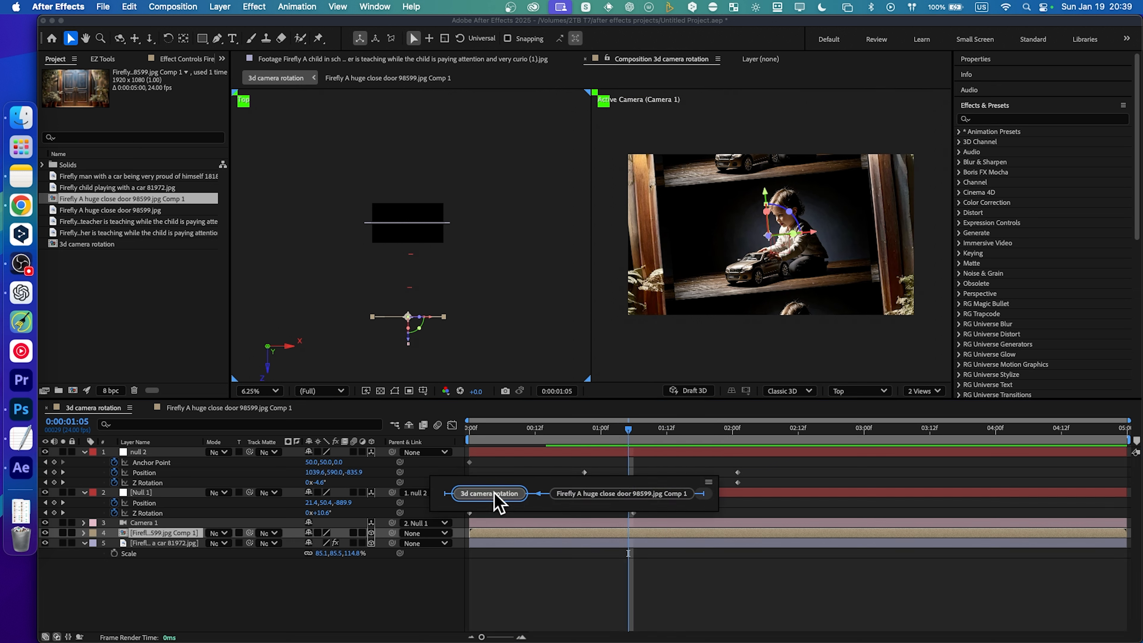
pyautogui.moveTo(538, 493); pyautogui.dragTo(603, 493)
pyautogui.press('super+z')
pyautogui.click(493, 523)
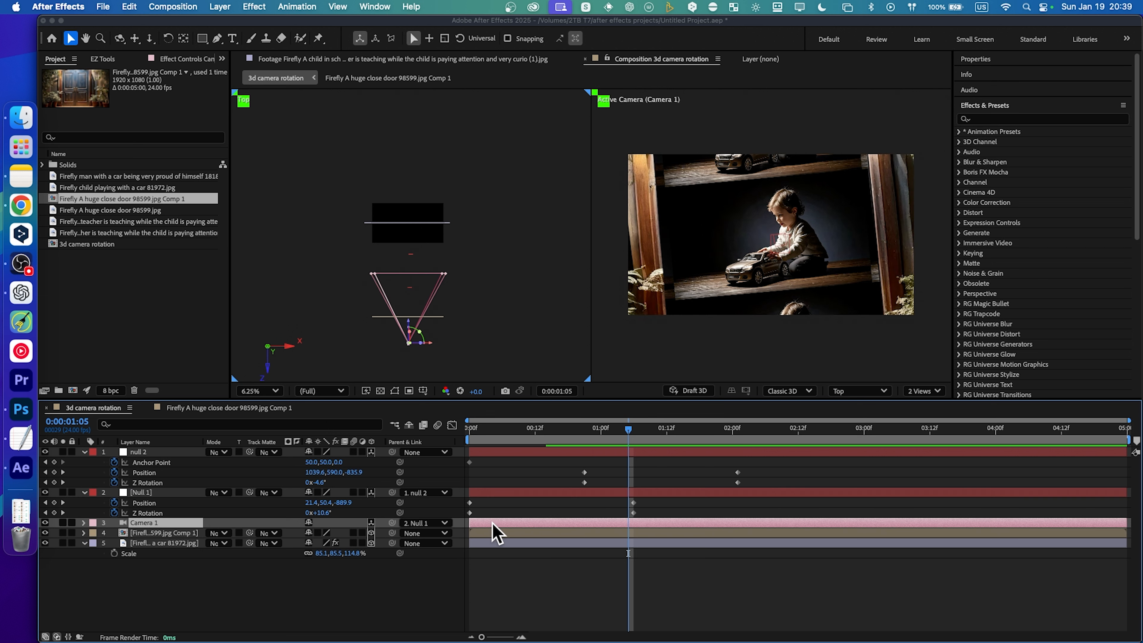
pyautogui.click(159, 533)
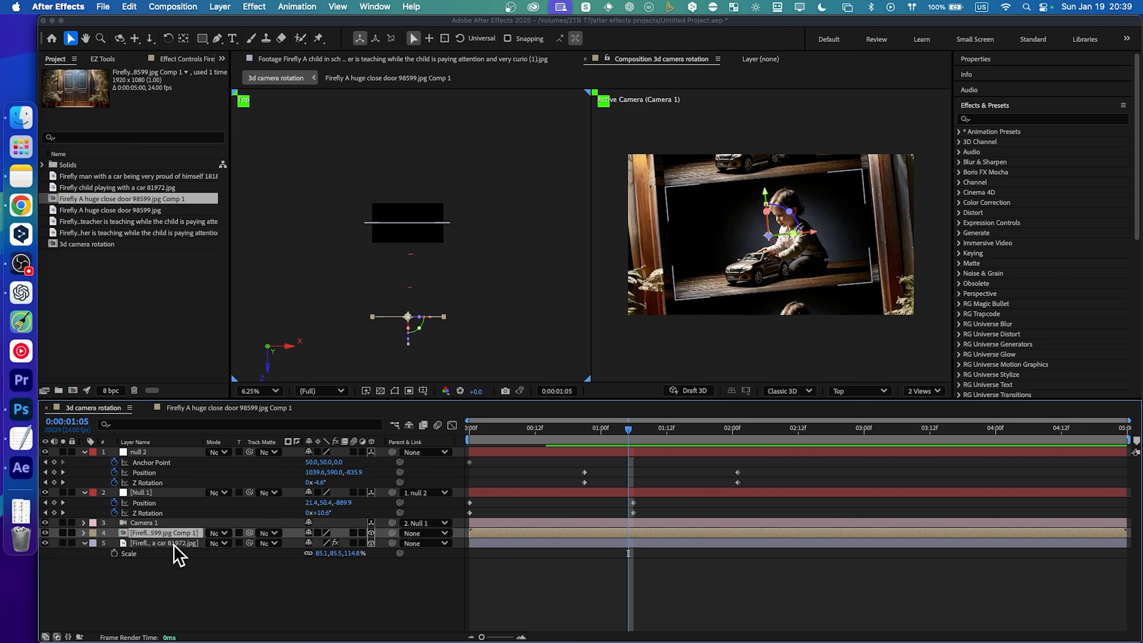
pyautogui.click(174, 546)
pyautogui.click(179, 536)
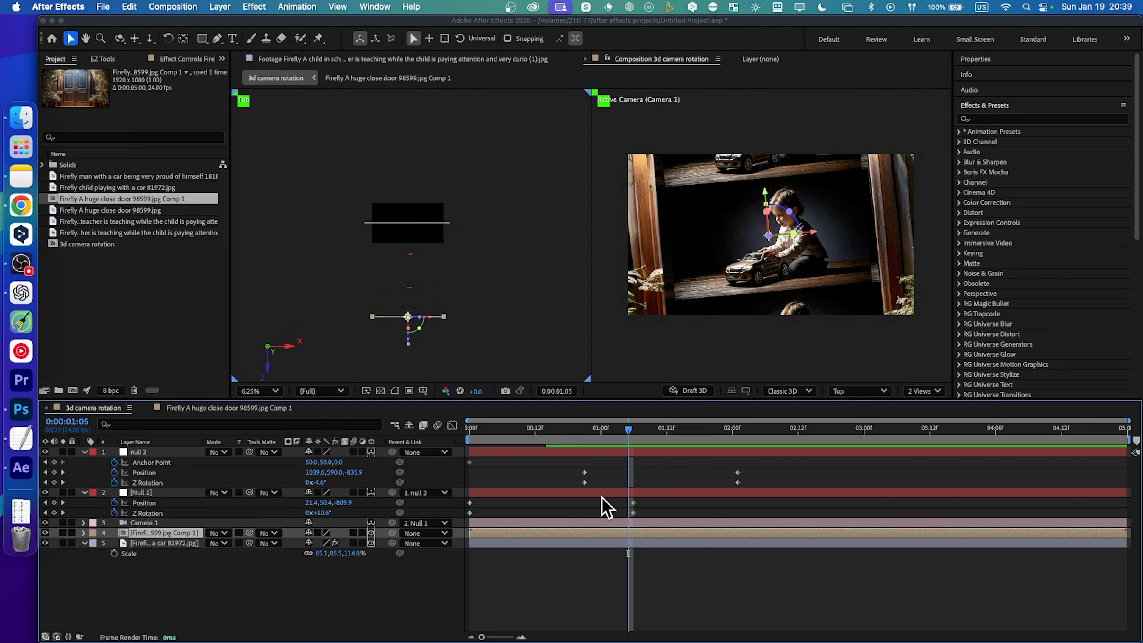
pyautogui.click(606, 525)
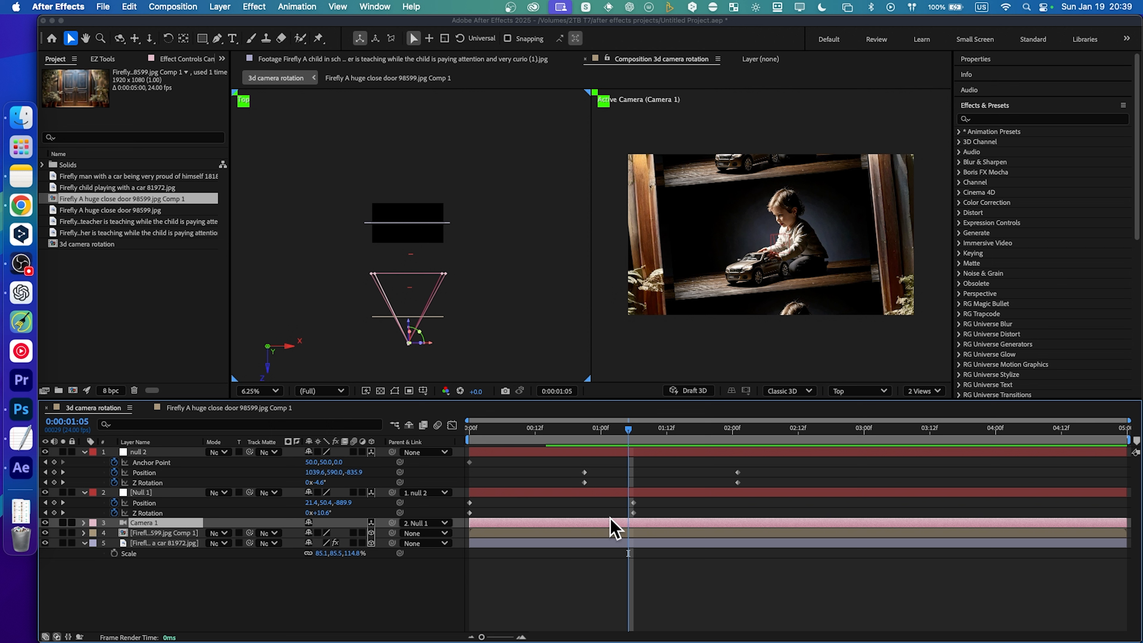
# Move the door comp layer slightly closer to the camera along Z in the Top view at 0:00:01:05
pyautogui.moveTo(628, 439)
pyautogui.mouseDown()
pyautogui.moveTo(605, 439)
pyautogui.moveTo(784, 433)
pyautogui.moveTo(597, 440)
pyautogui.moveTo(620, 437)
pyautogui.mouseUp()
pyautogui.click(171, 534)
pyautogui.click(169, 543)
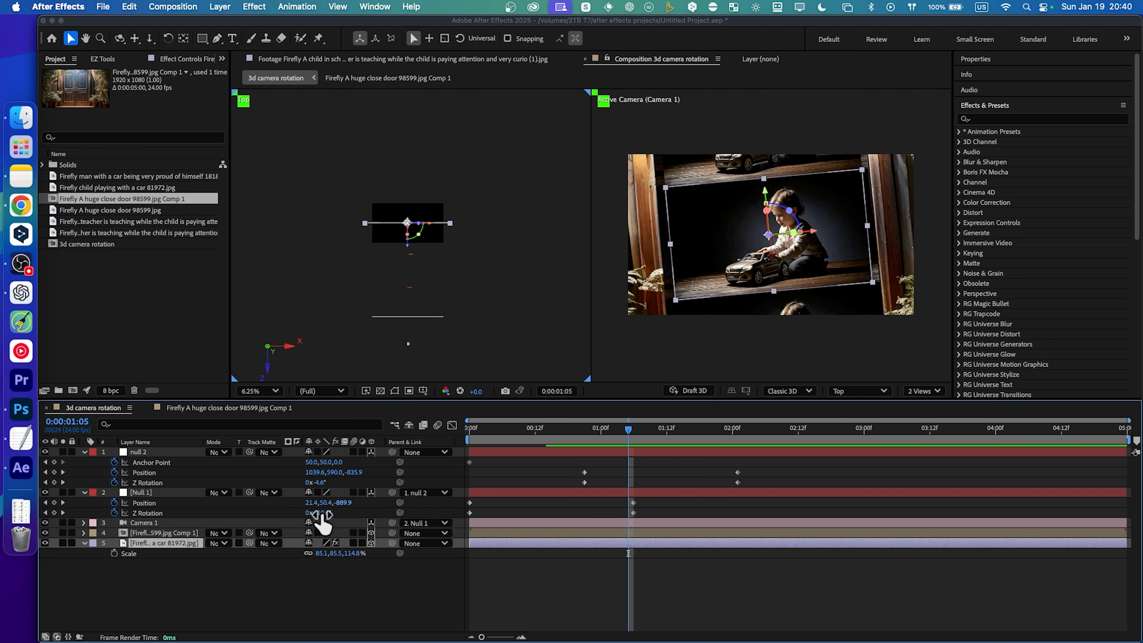
pyautogui.click(187, 535)
pyautogui.moveTo(401, 348); pyautogui.dragTo(413, 347)
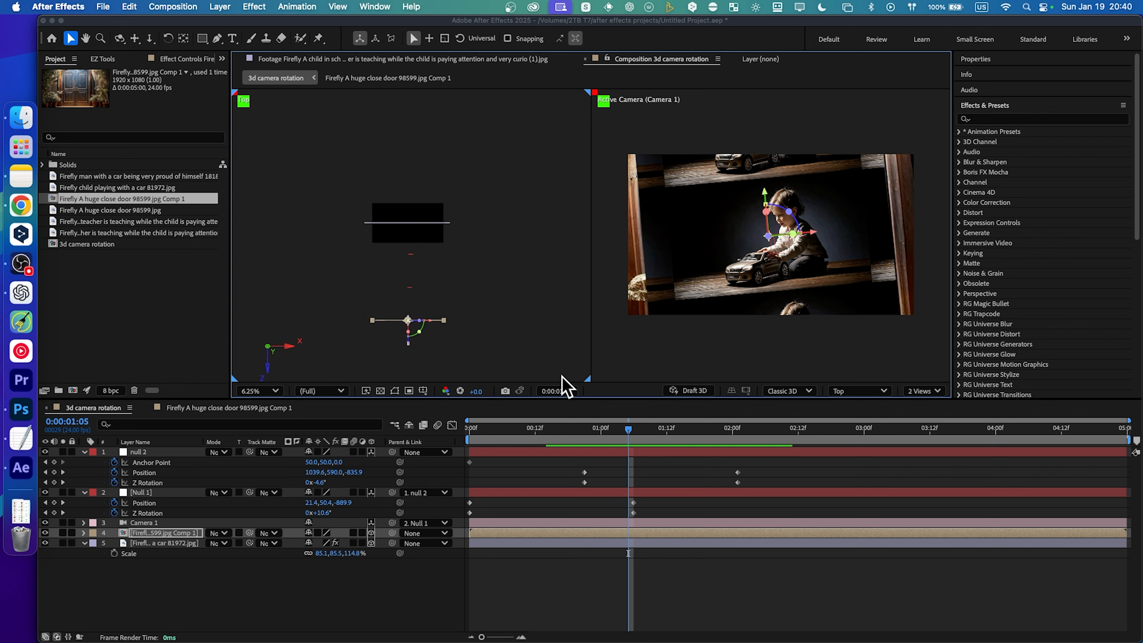
# Scrub to 0:00:02:05 to inspect the door's framing in the camera view, and deselect the door comp layer
pyautogui.moveTo(628, 429); pyautogui.dragTo(760, 433)
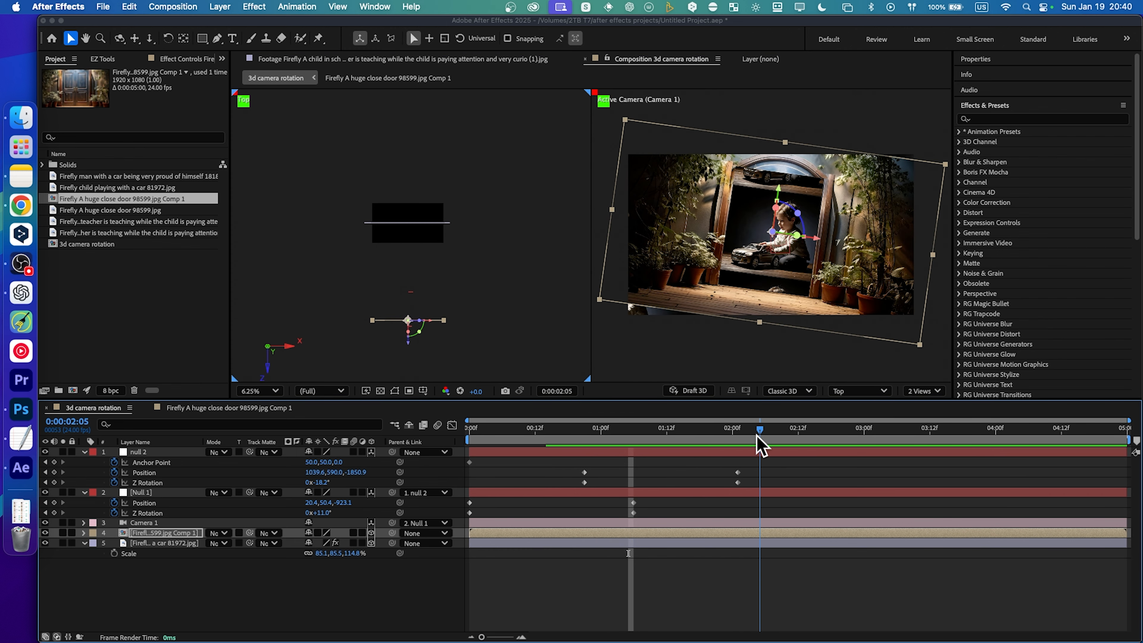
pyautogui.click(759, 325)
pyautogui.click(761, 309)
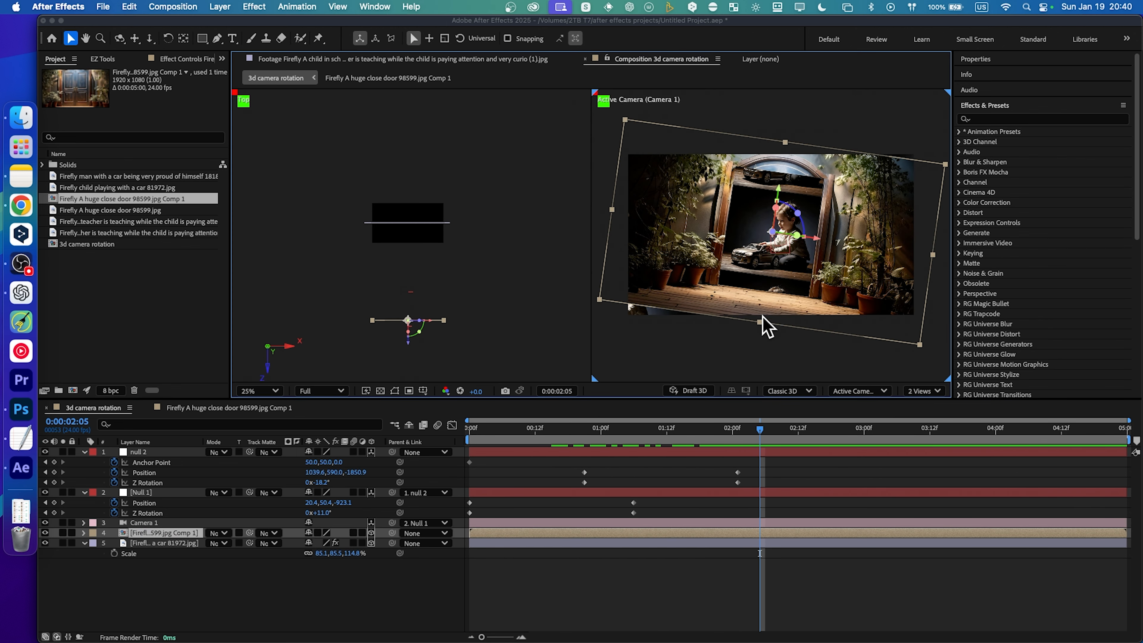
pyautogui.click(760, 327)
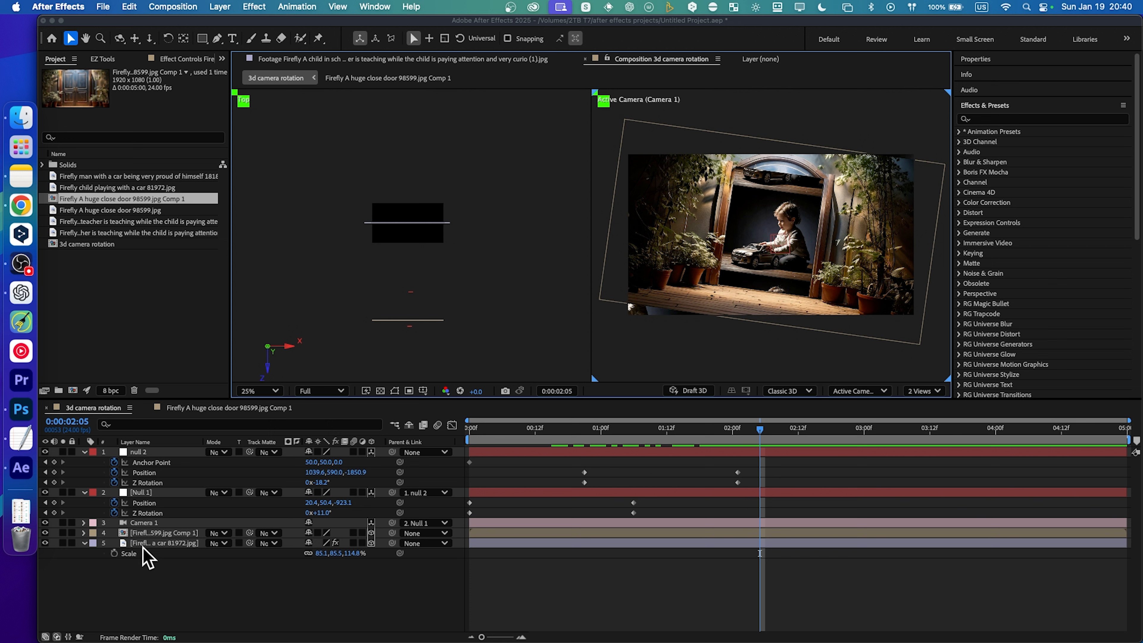
# Try rescaling the child-with-car image layer and scaling the door comp layer to 116%, undoing each change
pyautogui.click(153, 543)
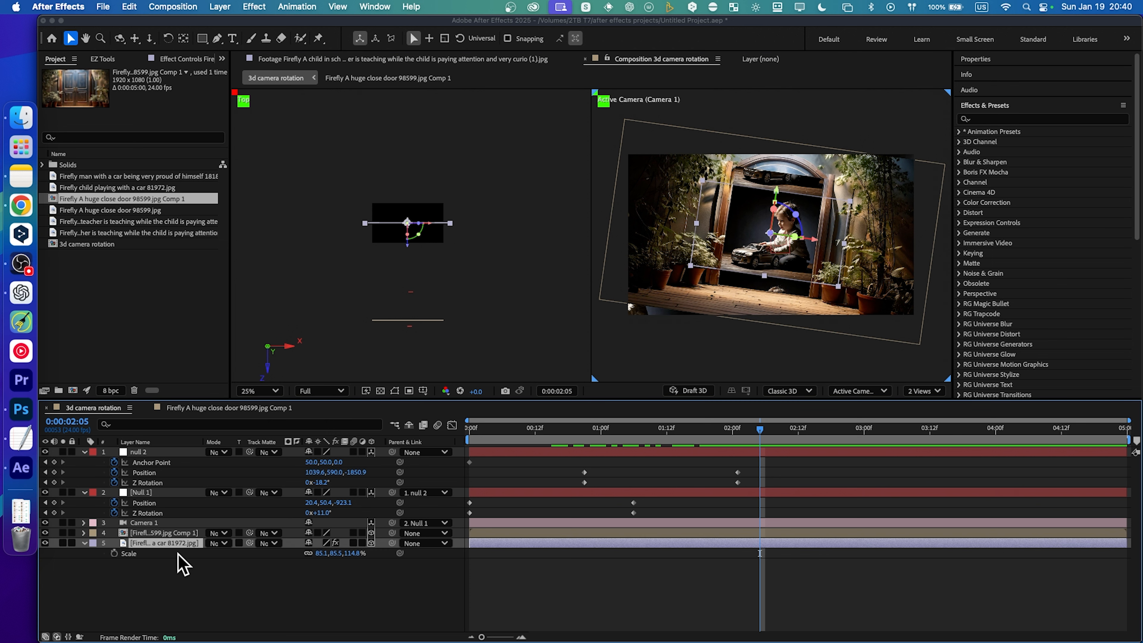
pyautogui.press('s')
pyautogui.press('s')
pyautogui.moveTo(324, 555); pyautogui.dragTo(344, 556)
pyautogui.press('super+z')
pyautogui.click(180, 534)
pyautogui.press('s')
pyautogui.moveTo(338, 542); pyautogui.dragTo(338, 543)
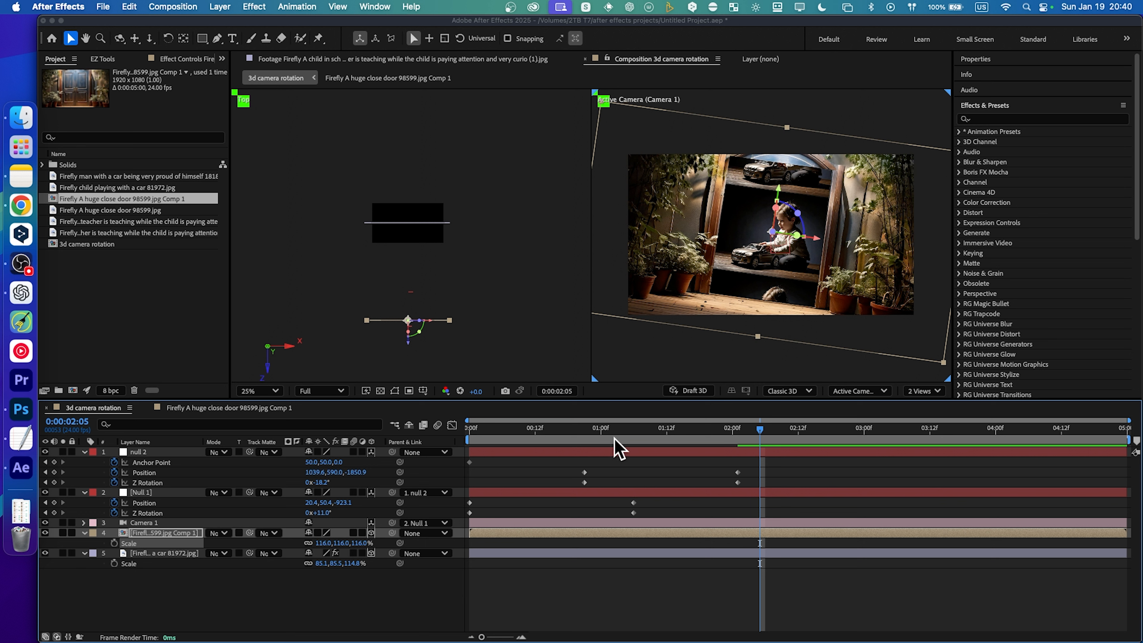
pyautogui.press('super+z')
# Try rotating the door comp layer around Z at 0:00:01:02 and 0:00:02:02, undoing each rotation
pyautogui.moveTo(610, 434)
pyautogui.mouseDown()
pyautogui.moveTo(500, 445)
pyautogui.moveTo(611, 452)
pyautogui.mouseUp()
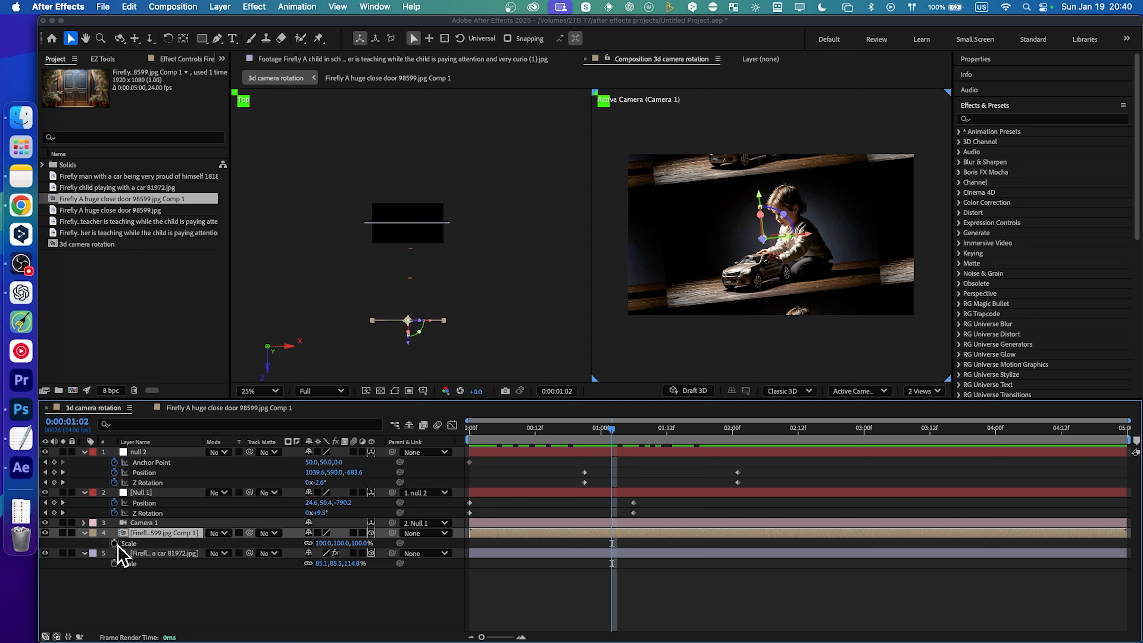
pyautogui.press('r')
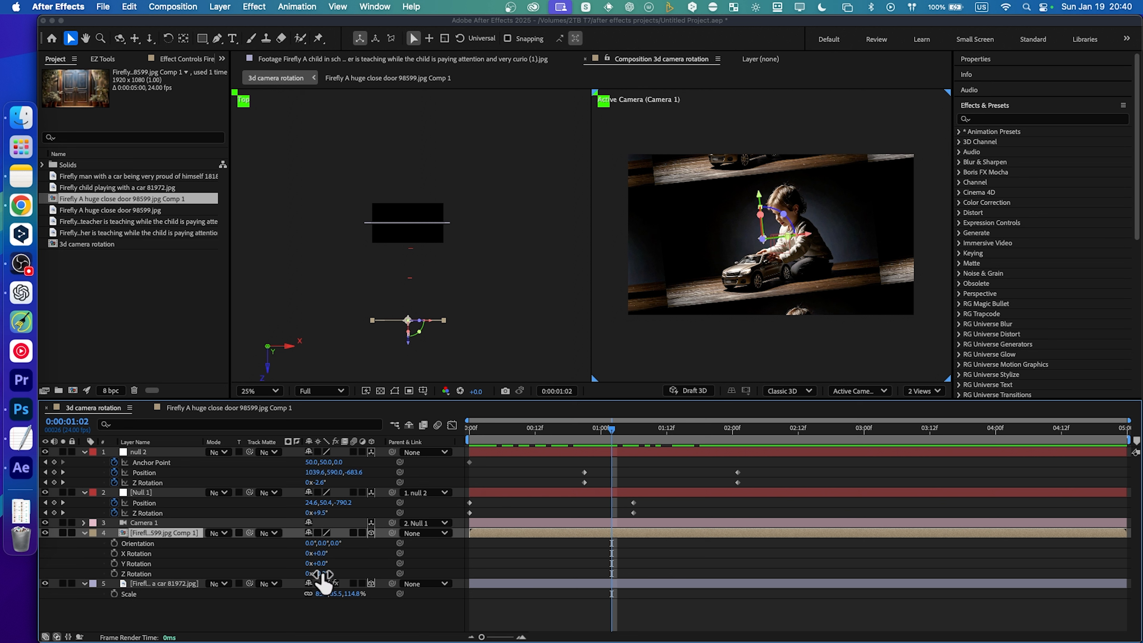
pyautogui.moveTo(320, 573); pyautogui.dragTo(323, 573)
pyautogui.press('super+z')
pyautogui.moveTo(624, 439); pyautogui.dragTo(746, 439)
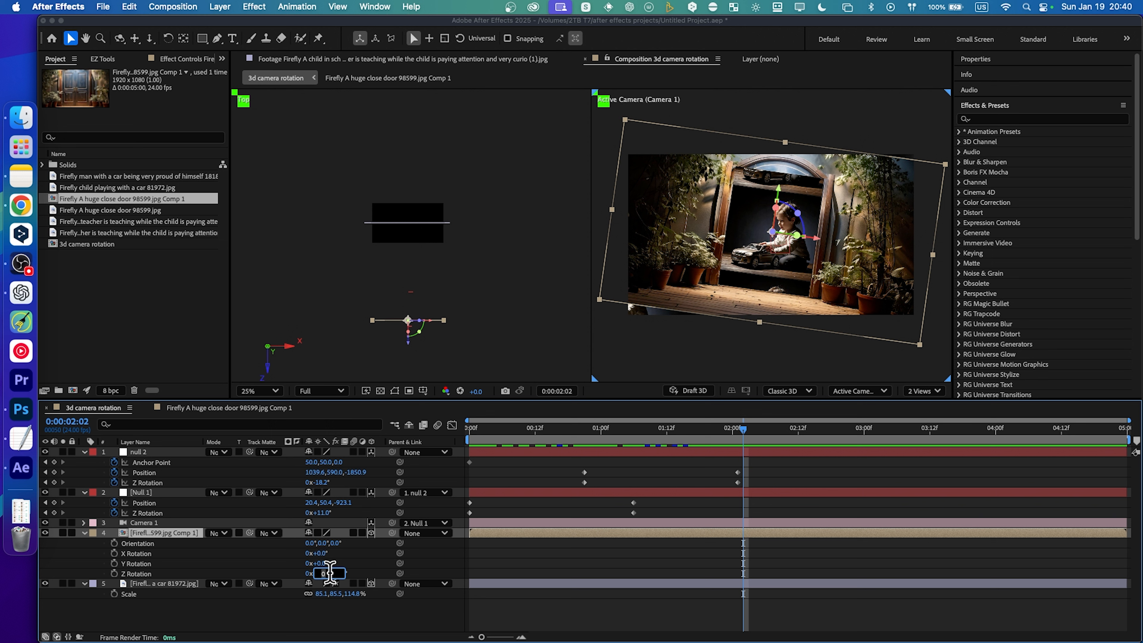
pyautogui.click(292, 572)
pyautogui.moveTo(321, 573)
pyautogui.mouseDown()
pyautogui.moveTo(335, 574)
pyautogui.moveTo(316, 574)
pyautogui.mouseUp()
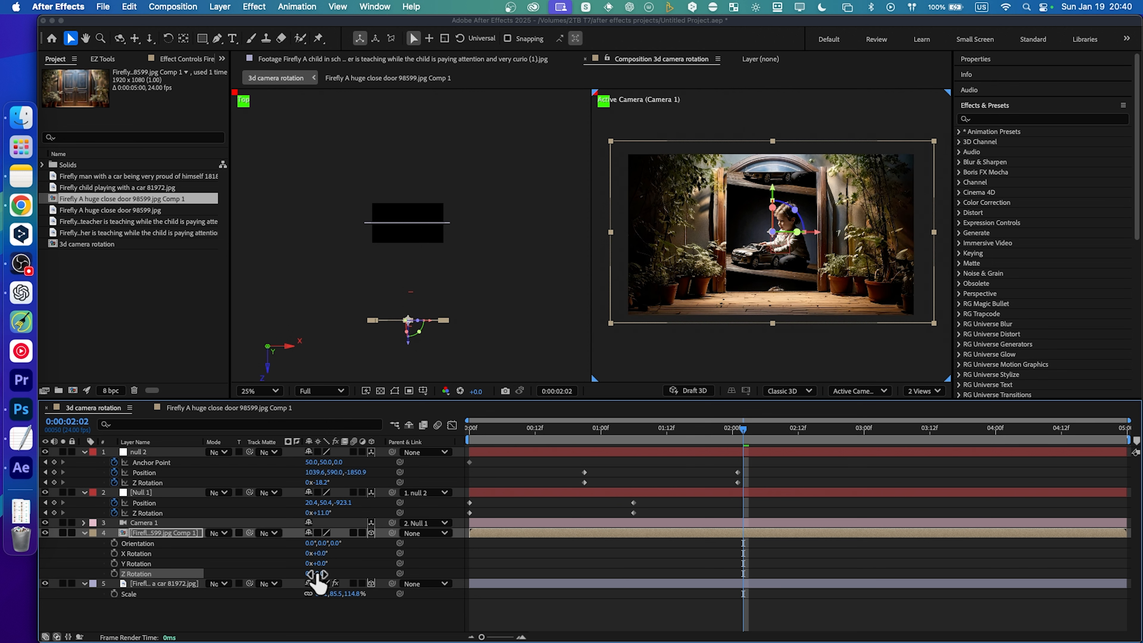
pyautogui.press('super+z')
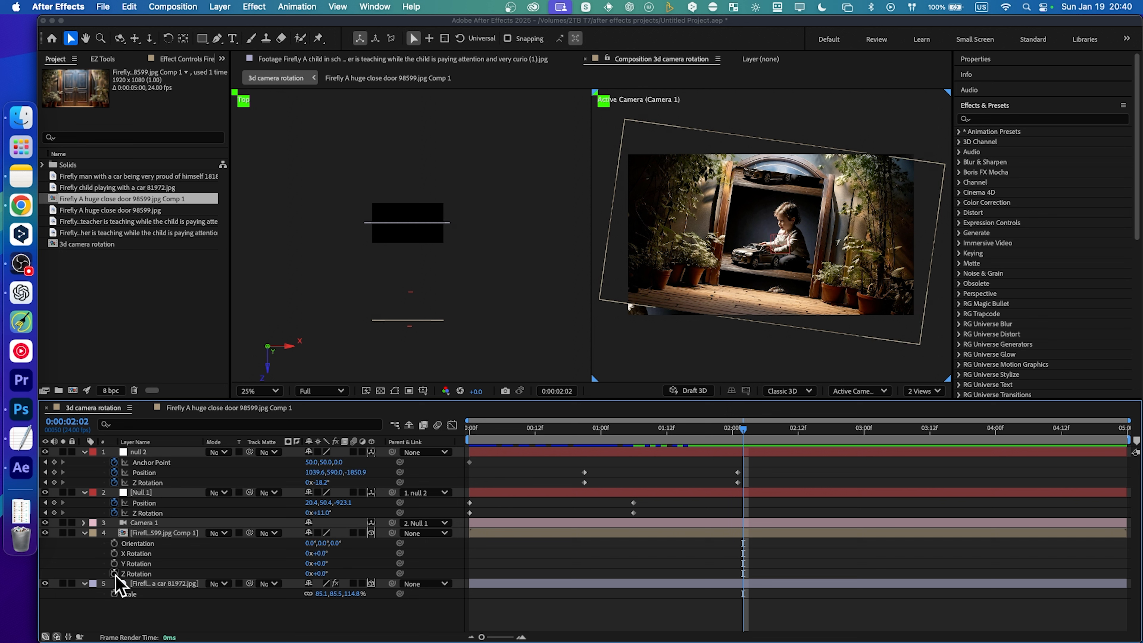
# Keyframe the door comp layer's Z Rotation from 0° at 0:00:01:02 to -7° at 0:00:02:02 and preview the motion
pyautogui.click(113, 573)
pyautogui.moveTo(625, 438); pyautogui.dragTo(613, 436)
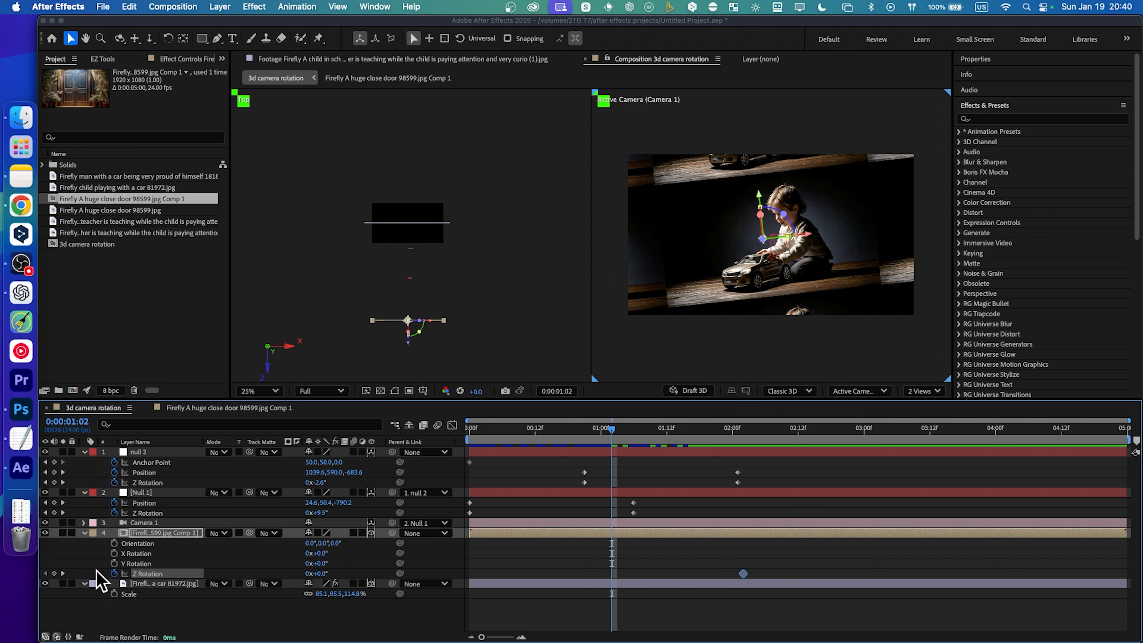
pyautogui.click(54, 573)
pyautogui.click(62, 574)
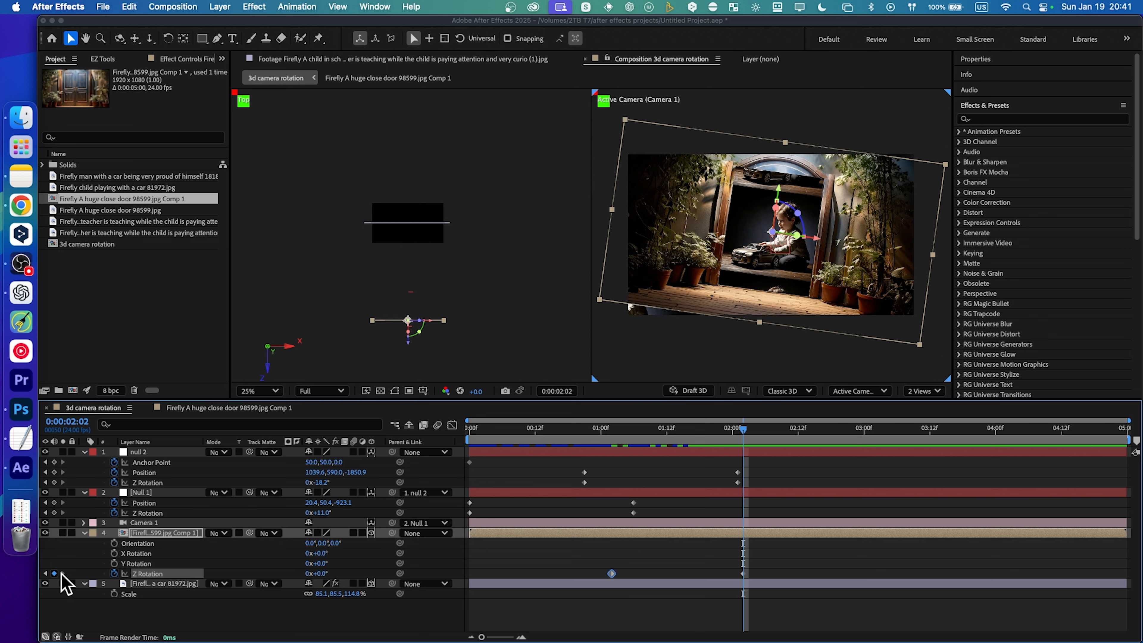
pyautogui.click(322, 573)
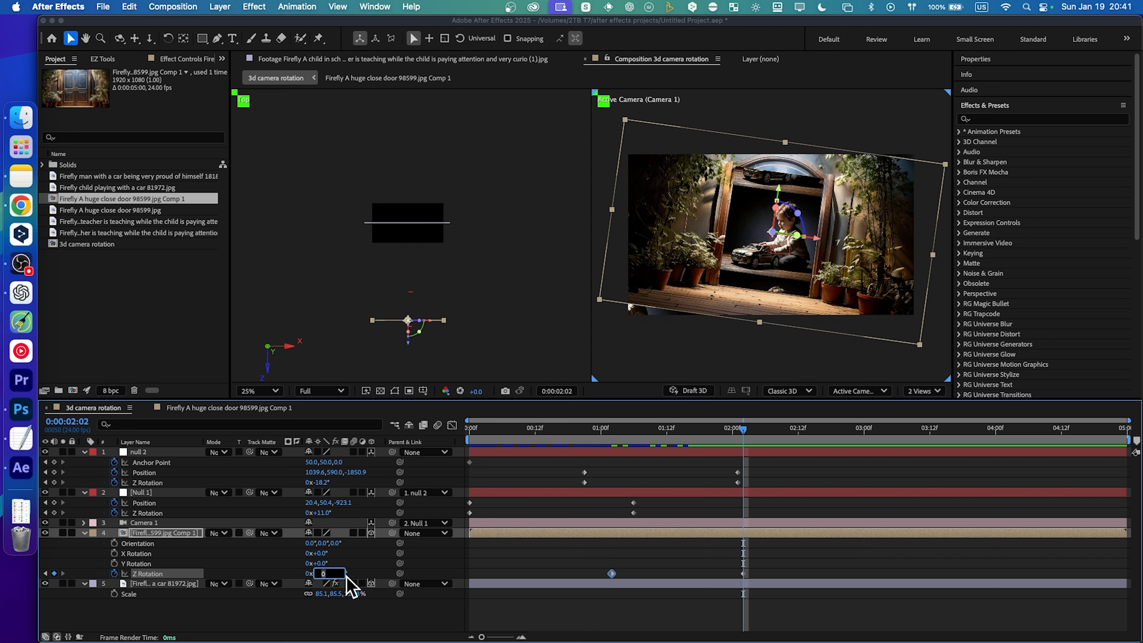
pyautogui.click(304, 586)
pyautogui.moveTo(320, 576); pyautogui.dragTo(311, 574)
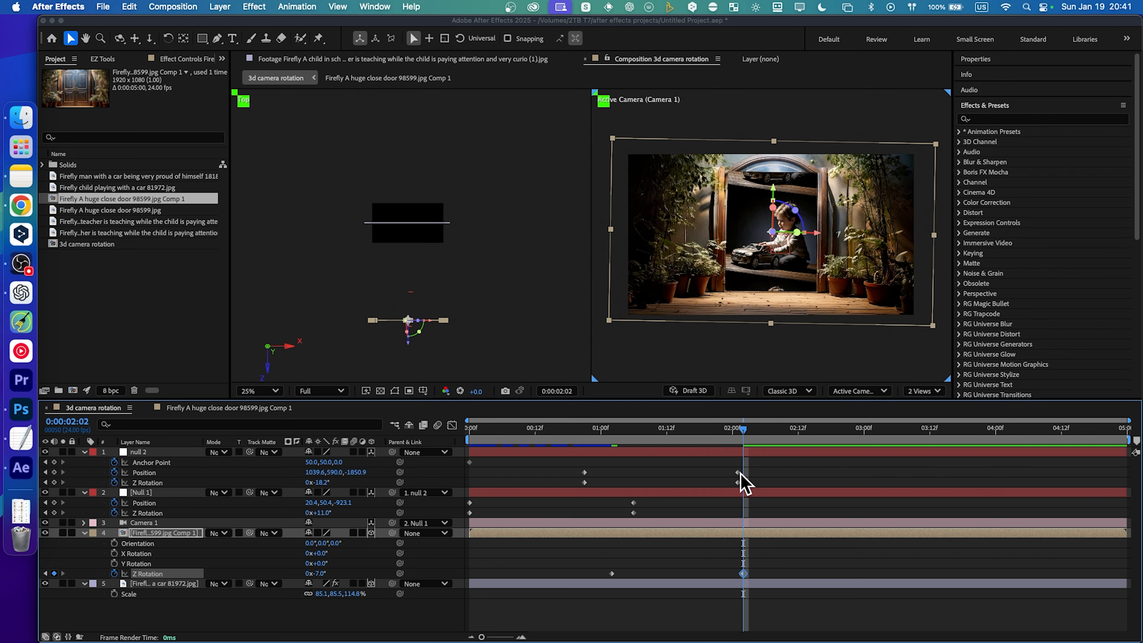
pyautogui.moveTo(743, 434); pyautogui.dragTo(700, 463)
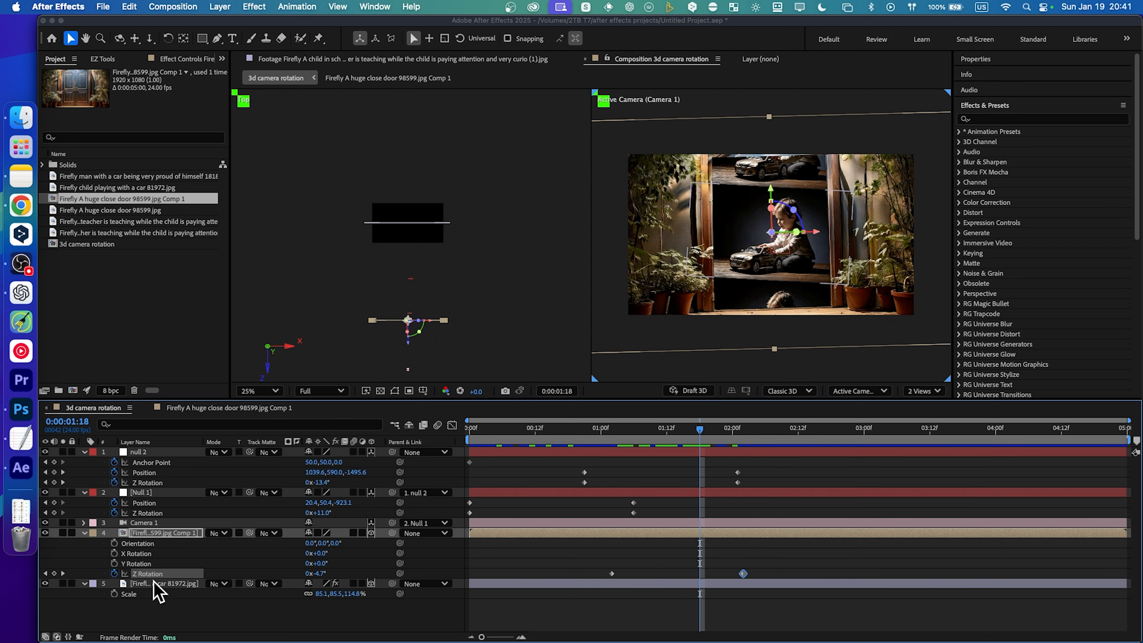
# Inside the door precomp, move the second layer's last Position keyframe to frame 7 and check its curve
pyautogui.doubleClick(166, 533)
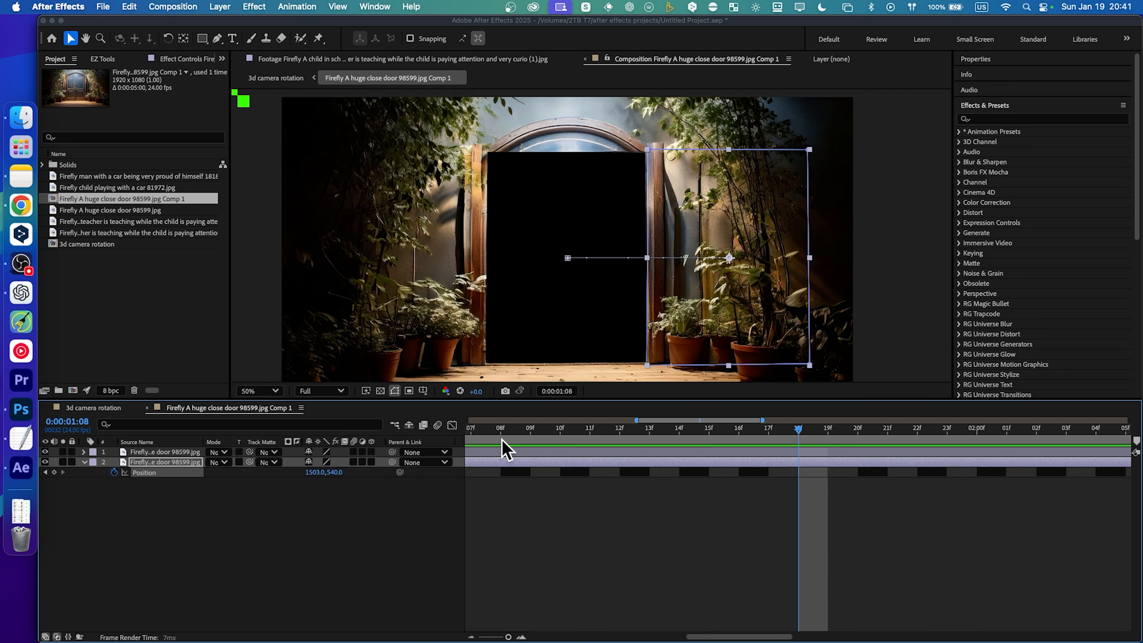
pyautogui.moveTo(503, 440); pyautogui.dragTo(454, 425)
pyautogui.moveTo(549, 432); pyautogui.dragTo(689, 432)
pyautogui.moveTo(707, 472); pyautogui.dragTo(555, 473)
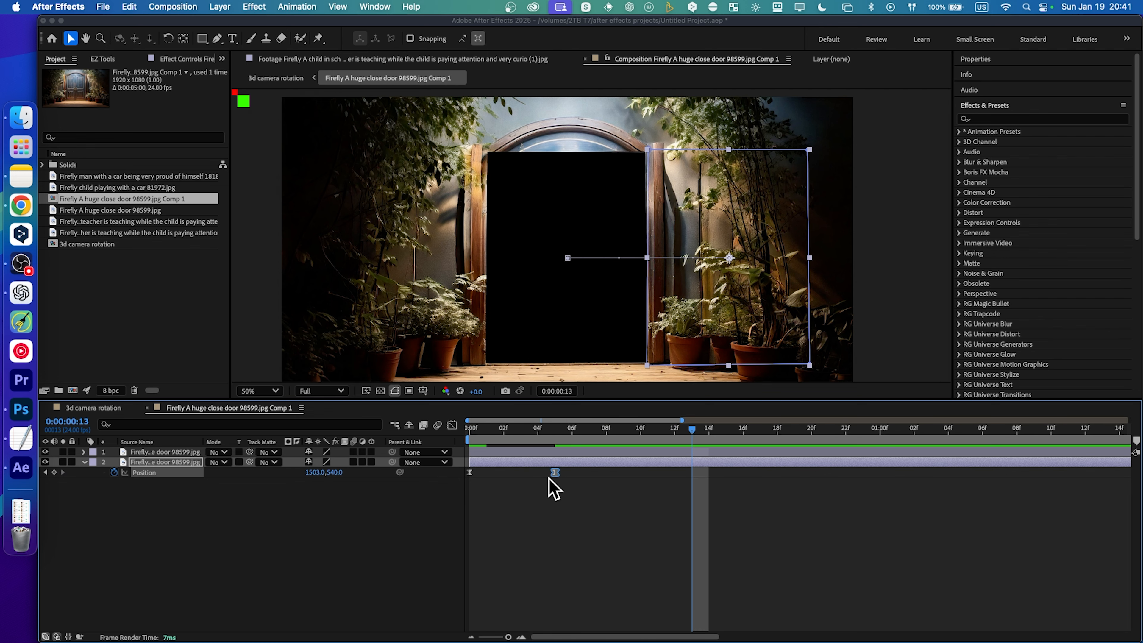
pyautogui.moveTo(527, 436); pyautogui.dragTo(469, 439)
pyautogui.press('z')
pyautogui.click(452, 425)
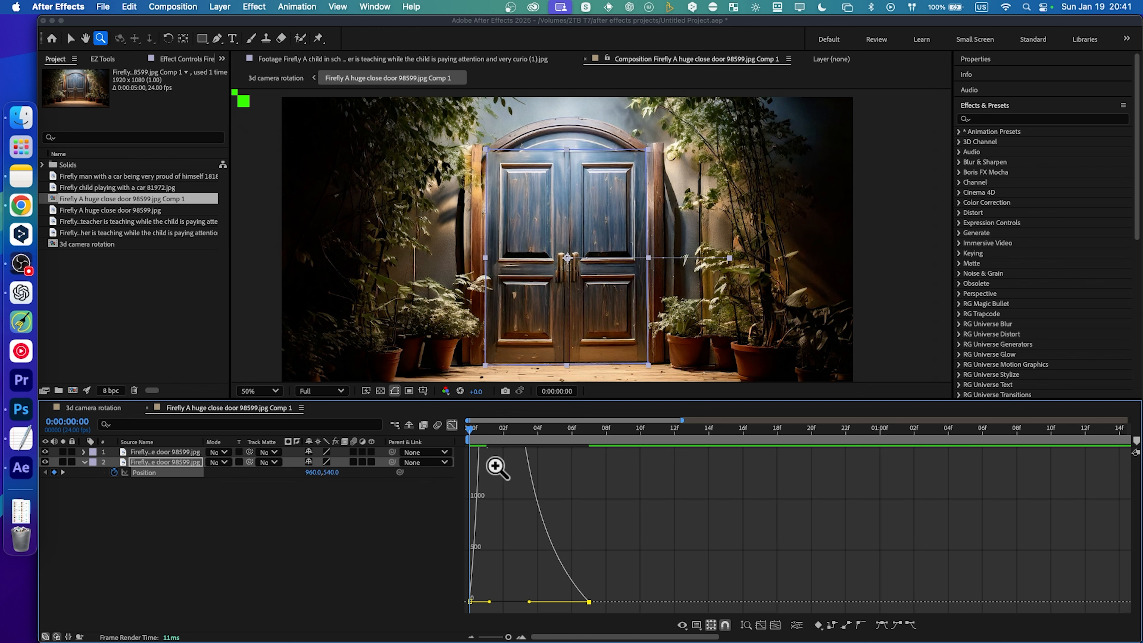
pyautogui.click(452, 425)
# In the 3d camera rotation comp, start the door comp layer near 0:00:00:19 and move its Z Rotation keyframes to about 0:00:00:22 and 0:00:01:22
pyautogui.click(94, 407)
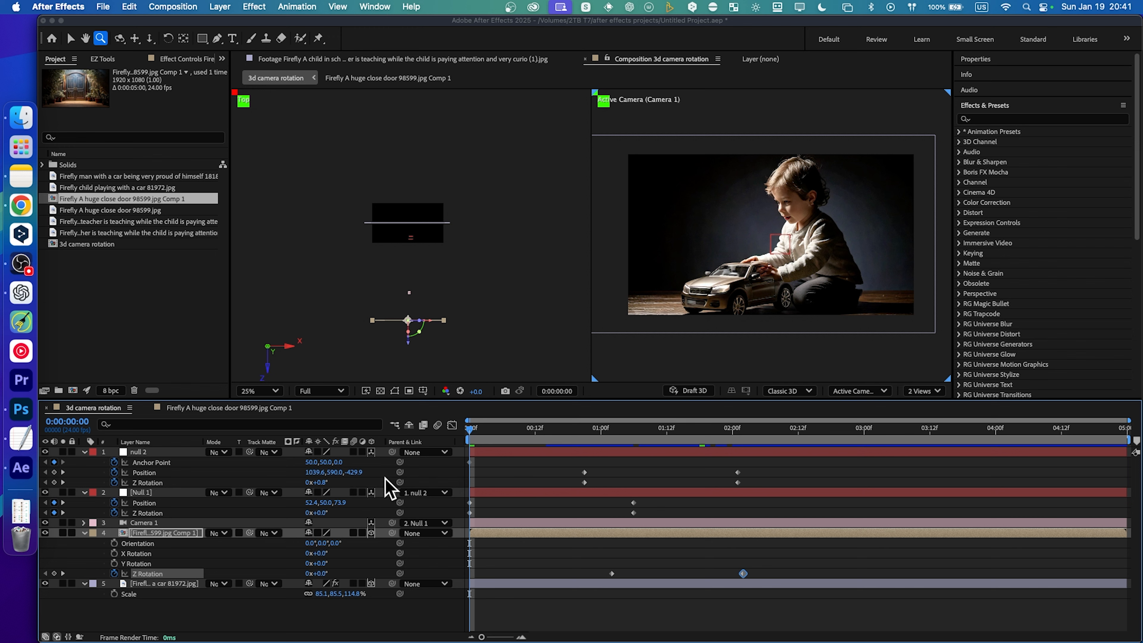
pyautogui.moveTo(506, 432); pyautogui.dragTo(705, 430)
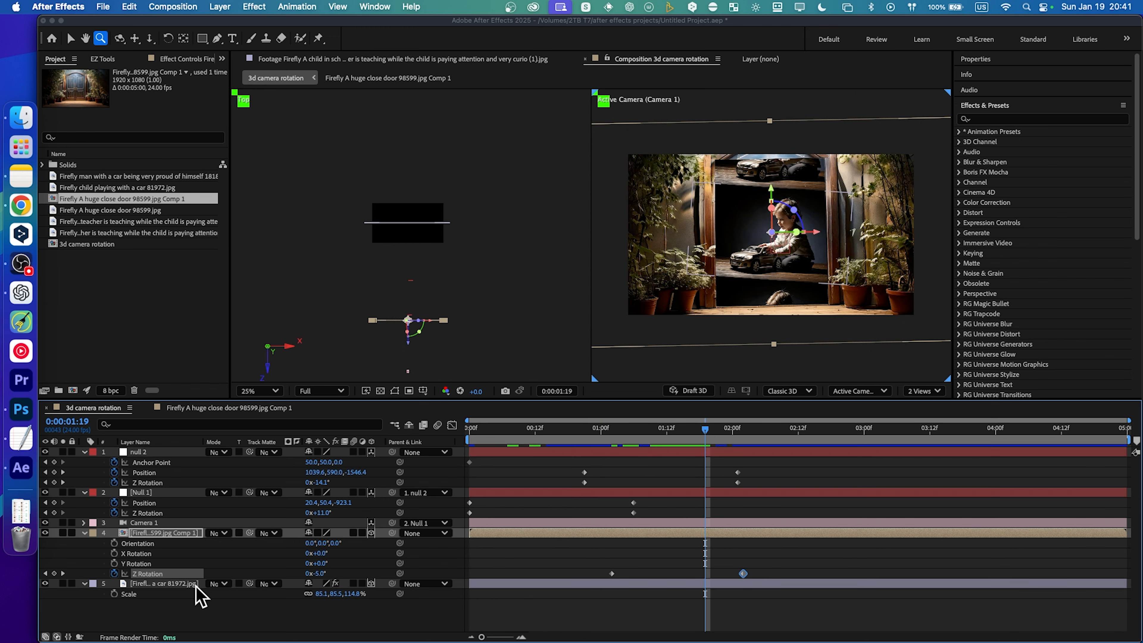
pyautogui.moveTo(585, 432); pyautogui.dragTo(610, 429)
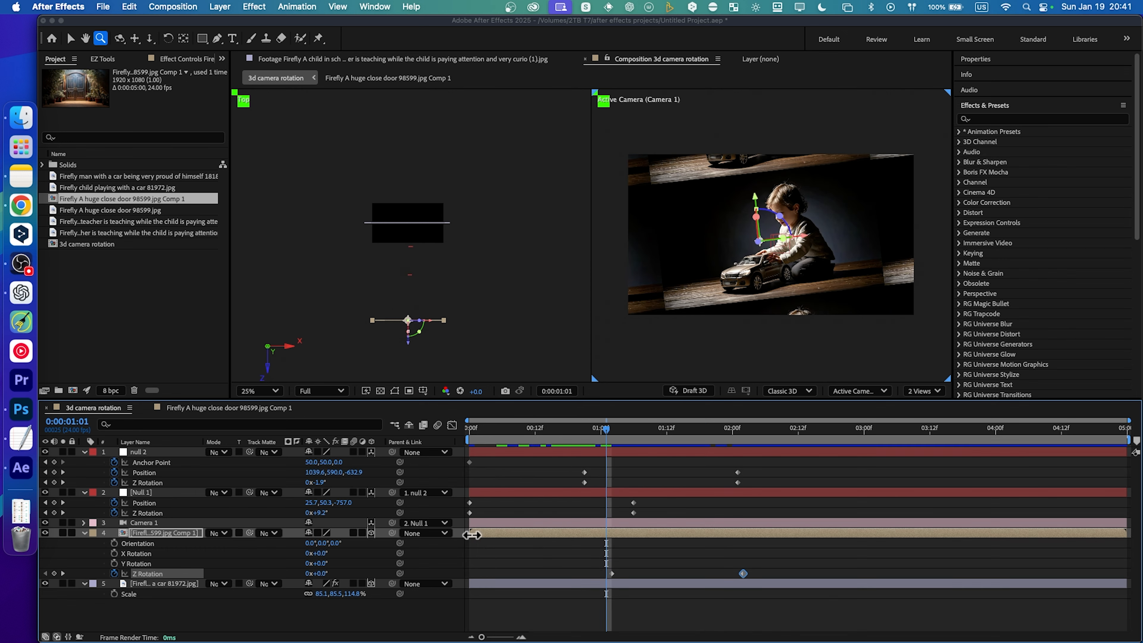
pyautogui.moveTo(505, 532); pyautogui.dragTo(575, 532)
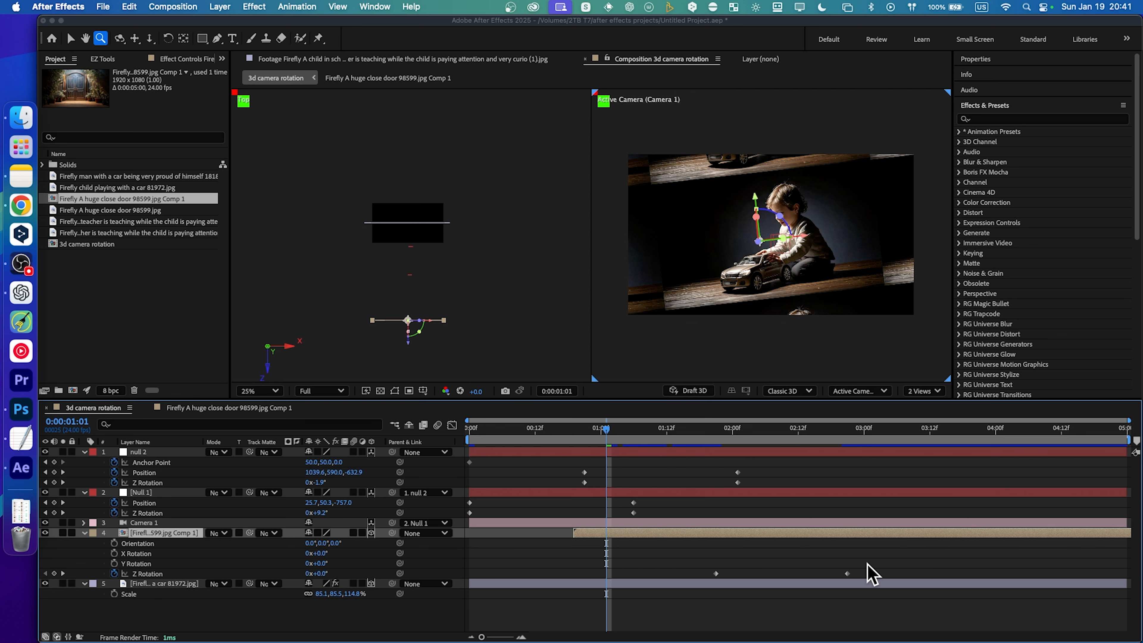
pyautogui.moveTo(868, 574); pyautogui.dragTo(591, 573)
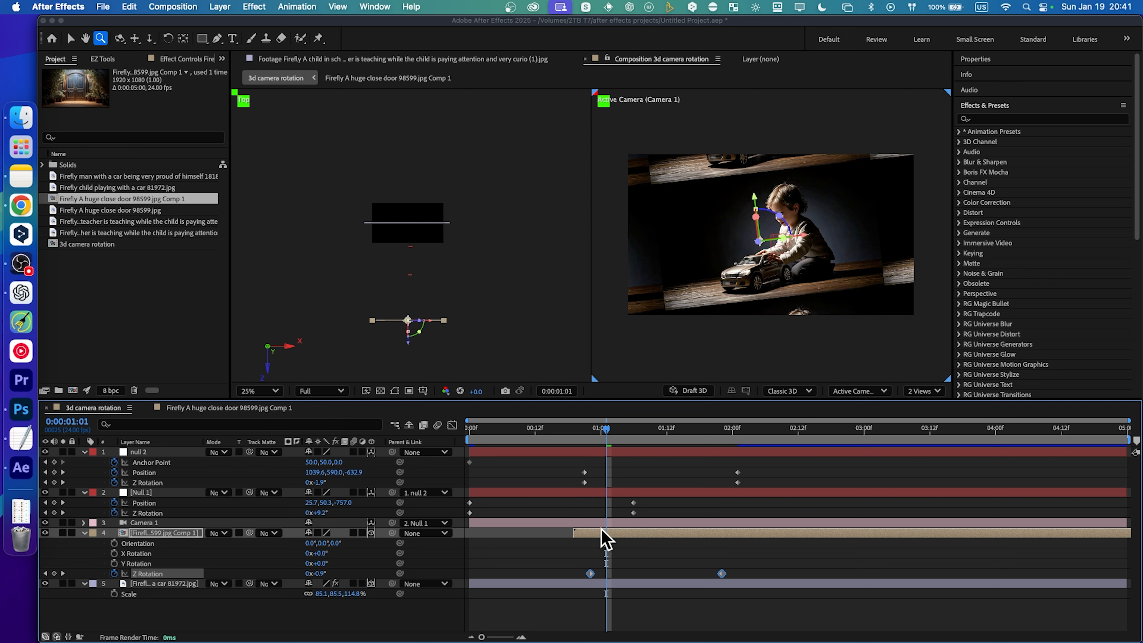
# Slide the door comp layer and its keyframes later so the layer starts at about 0:00:01:04
pyautogui.moveTo(600, 439); pyautogui.dragTo(627, 433)
pyautogui.moveTo(597, 534); pyautogui.dragTo(640, 542)
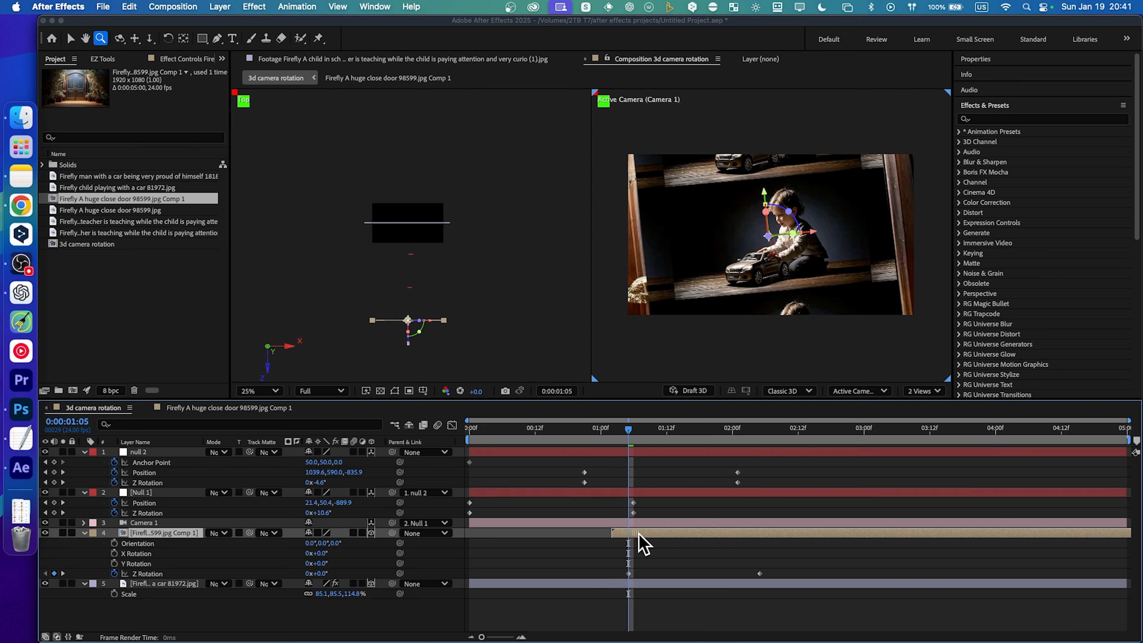
pyautogui.moveTo(629, 436)
pyautogui.mouseDown()
pyautogui.moveTo(579, 444)
pyautogui.moveTo(645, 445)
pyautogui.moveTo(616, 445)
pyautogui.mouseUp()
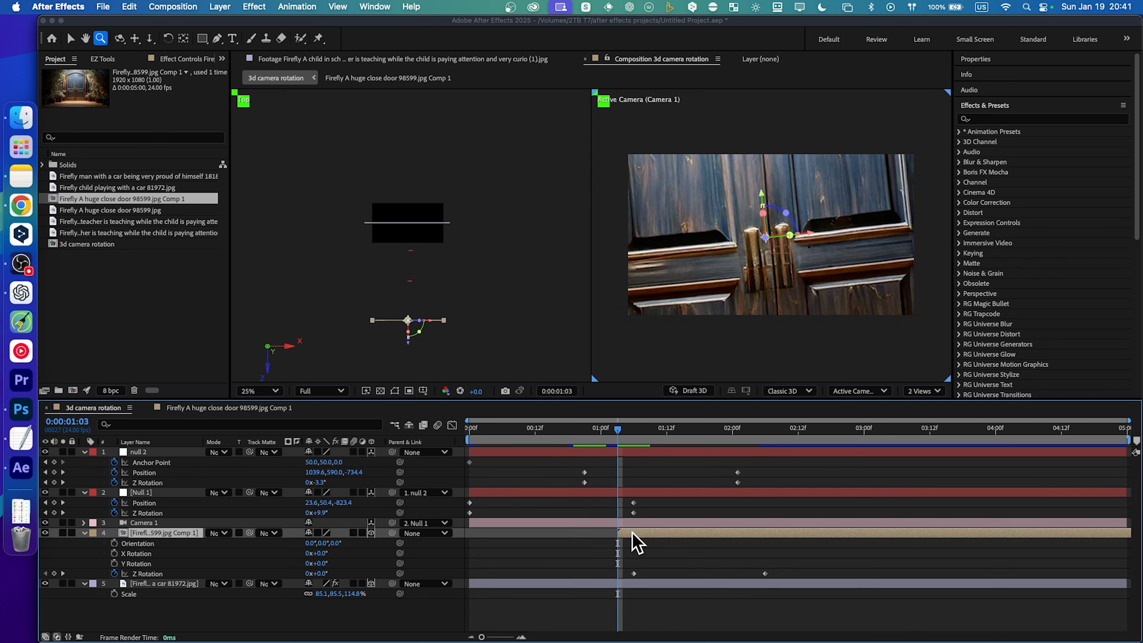
pyautogui.moveTo(632, 533); pyautogui.dragTo(637, 534)
# Return to the start of the comp and reveal only the keyframed properties of all layers in the timeline
pyautogui.moveTo(620, 440); pyautogui.dragTo(469, 434)
pyautogui.moveTo(261, 630); pyautogui.dragTo(175, 462)
pyautogui.press('u')
pyautogui.press('u')
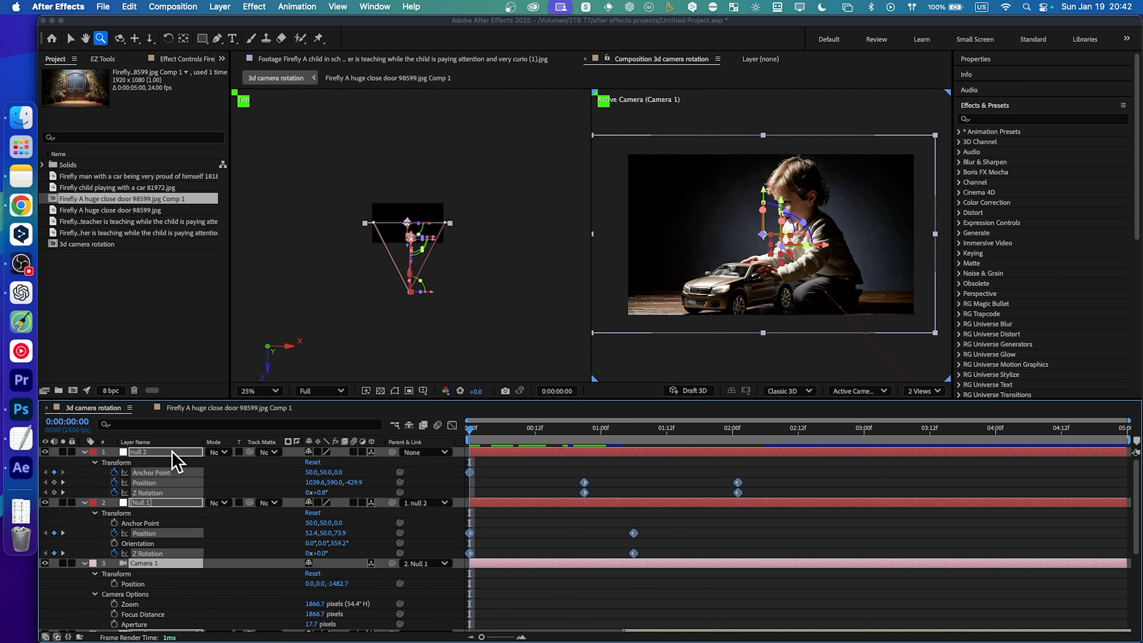
pyautogui.press('u')
pyautogui.press('u')
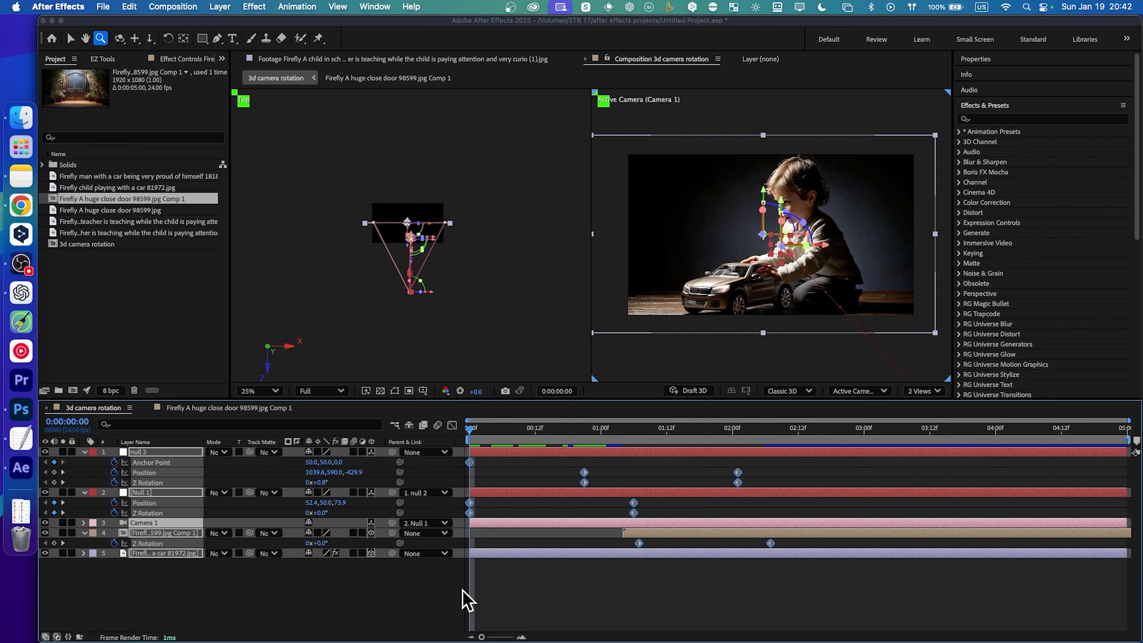
pyautogui.click(467, 601)
# Start the door comp layer at about 0:00:01:03 and, inside it, move the second layer's last Position keyframe to frame 15
pyautogui.moveTo(541, 444); pyautogui.dragTo(623, 445)
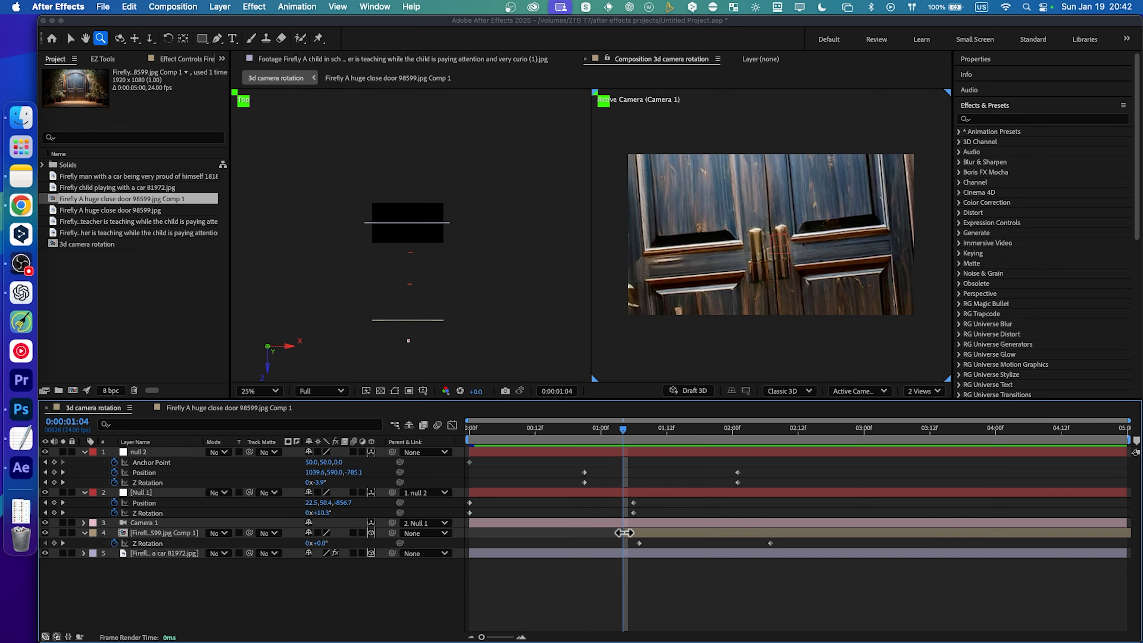
pyautogui.moveTo(624, 533); pyautogui.dragTo(622, 544)
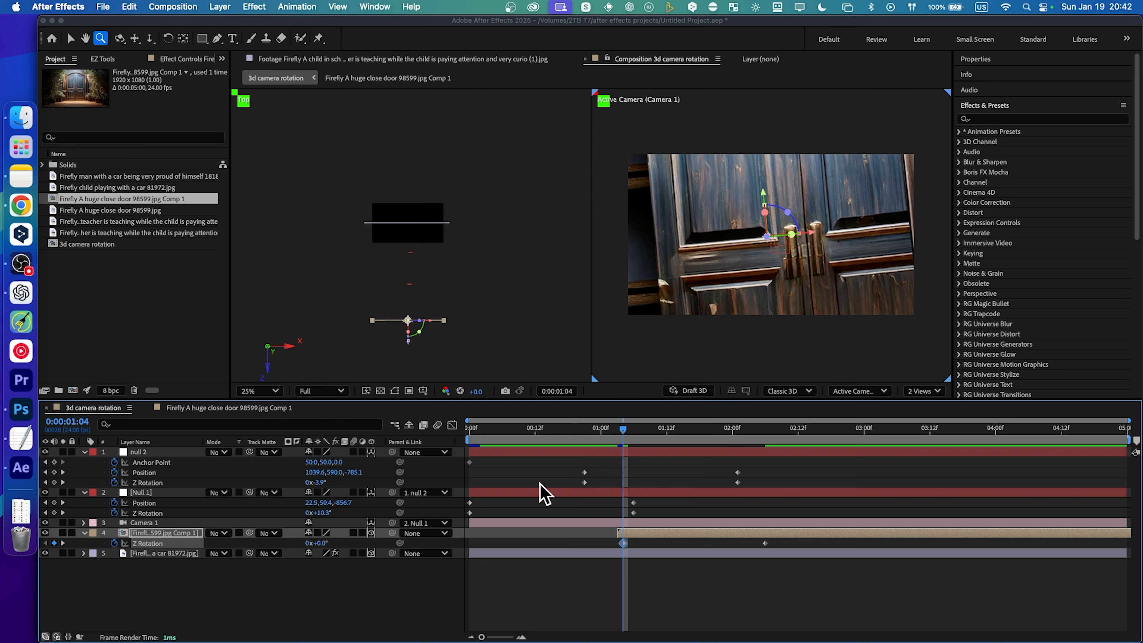
pyautogui.doubleClick(170, 533)
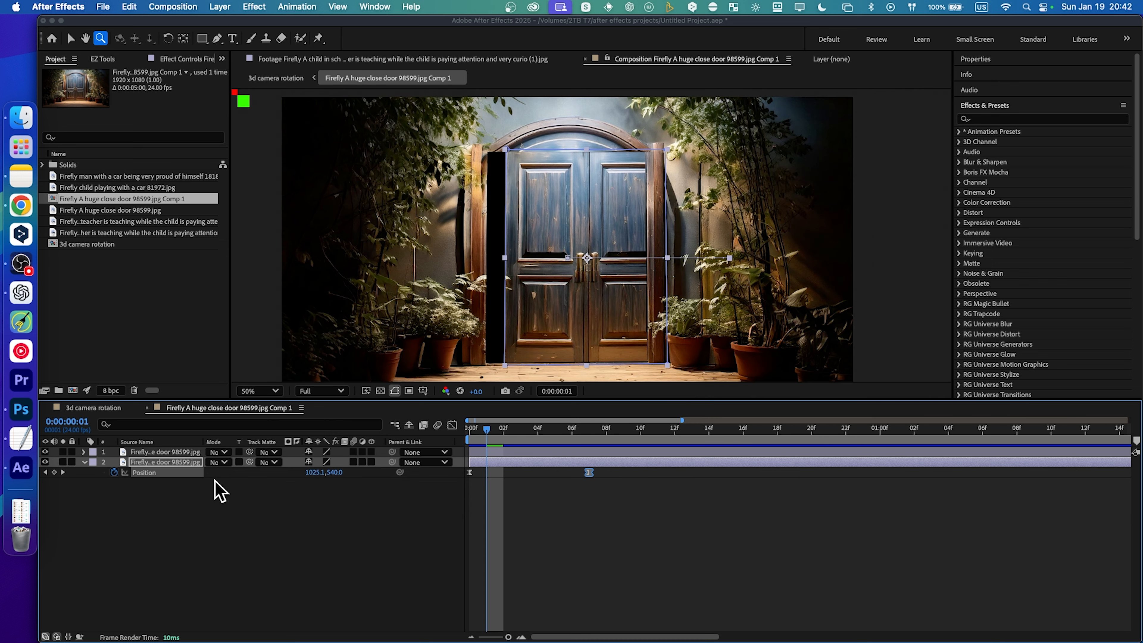
pyautogui.click(594, 474)
pyautogui.moveTo(585, 473); pyautogui.dragTo(726, 473)
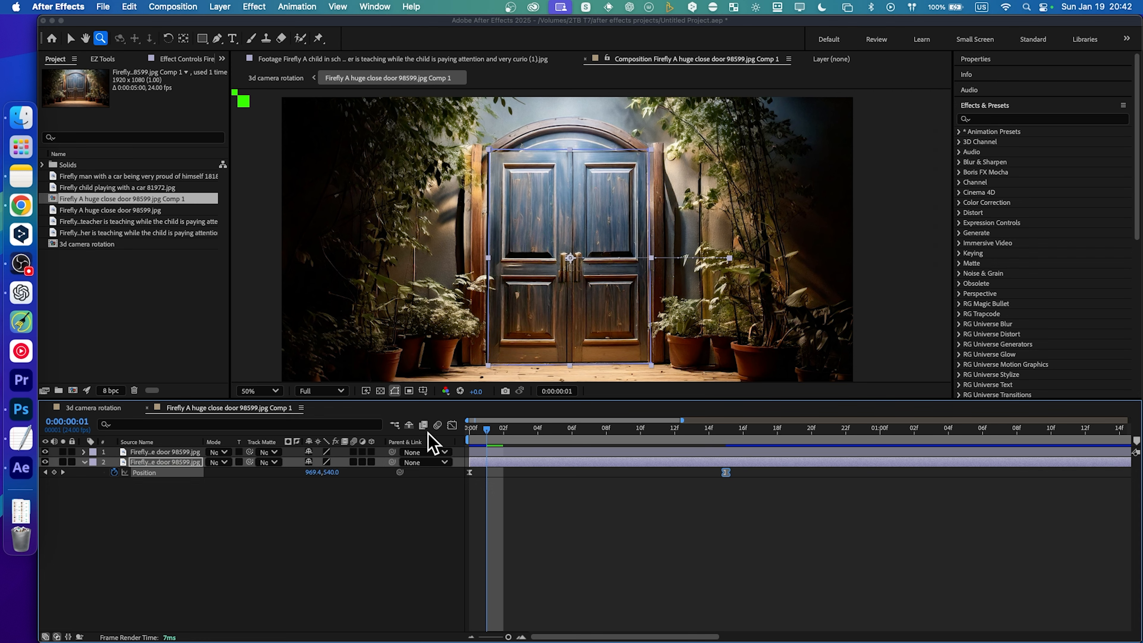
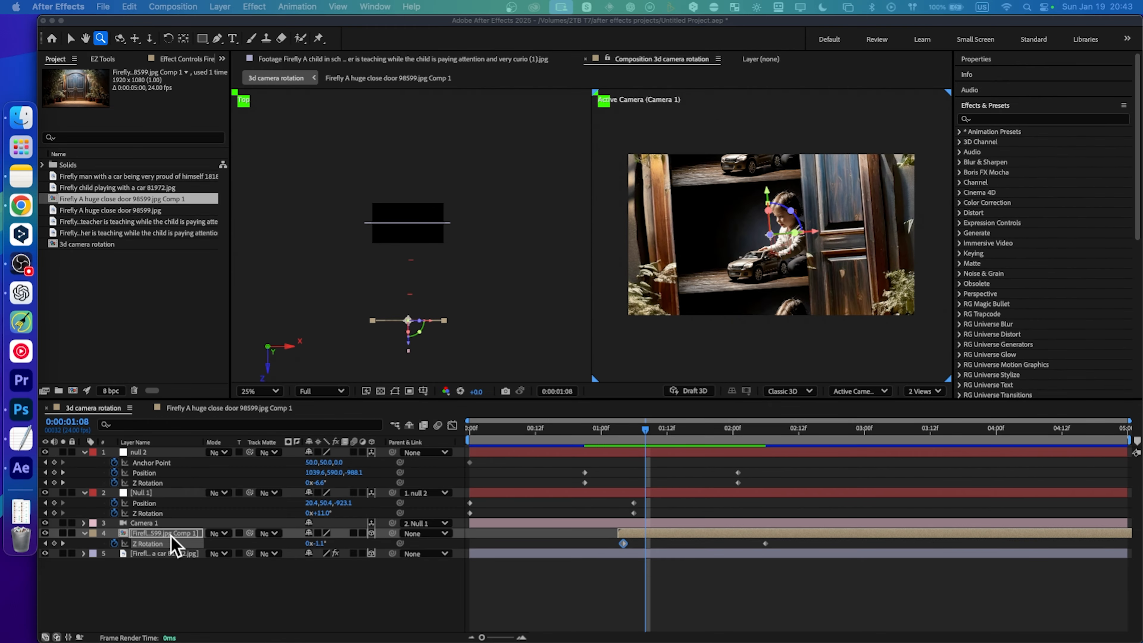
# Set the door precomp's motion blur Shutter Angle to 410° in its advanced composition settings
pyautogui.doubleClick(172, 538)
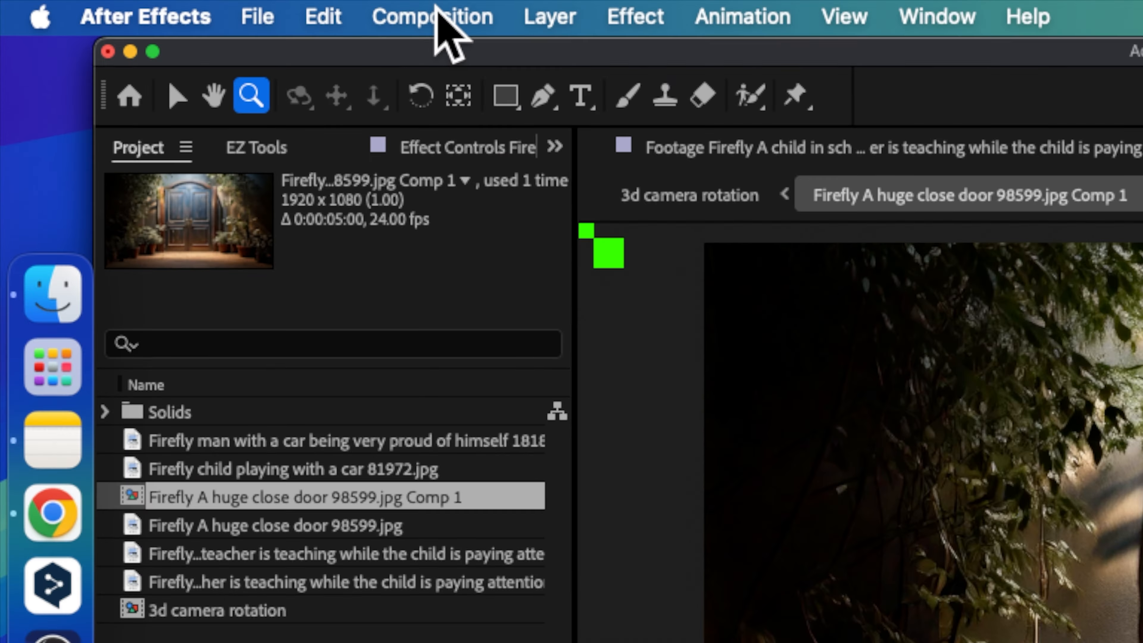
pyautogui.click(435, 14)
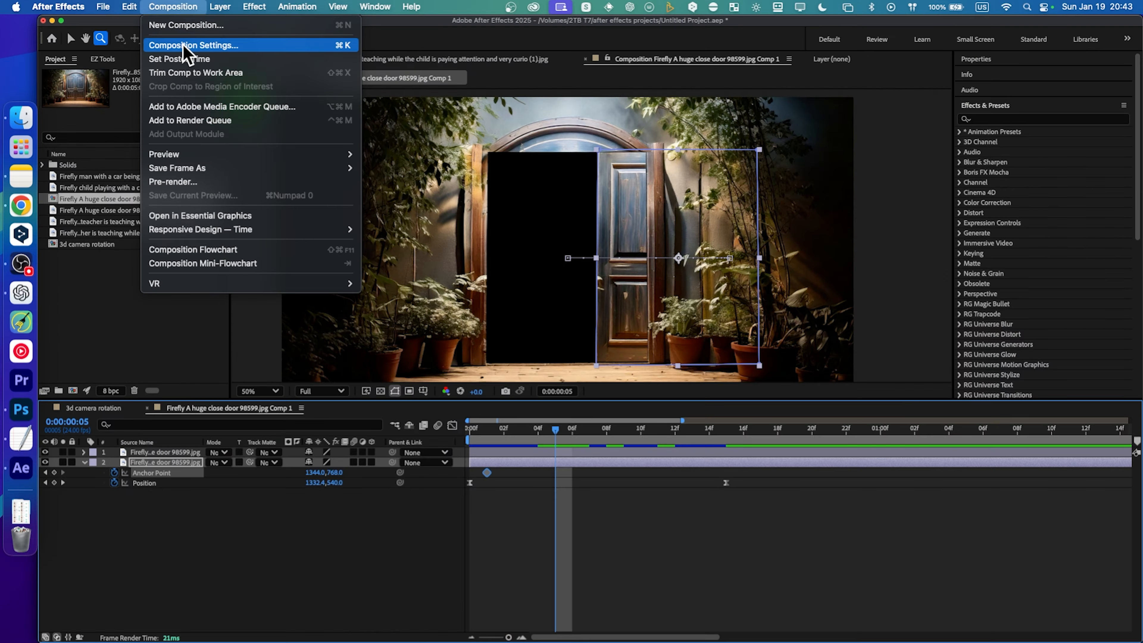
pyautogui.click(460, 113)
pyautogui.click(473, 217)
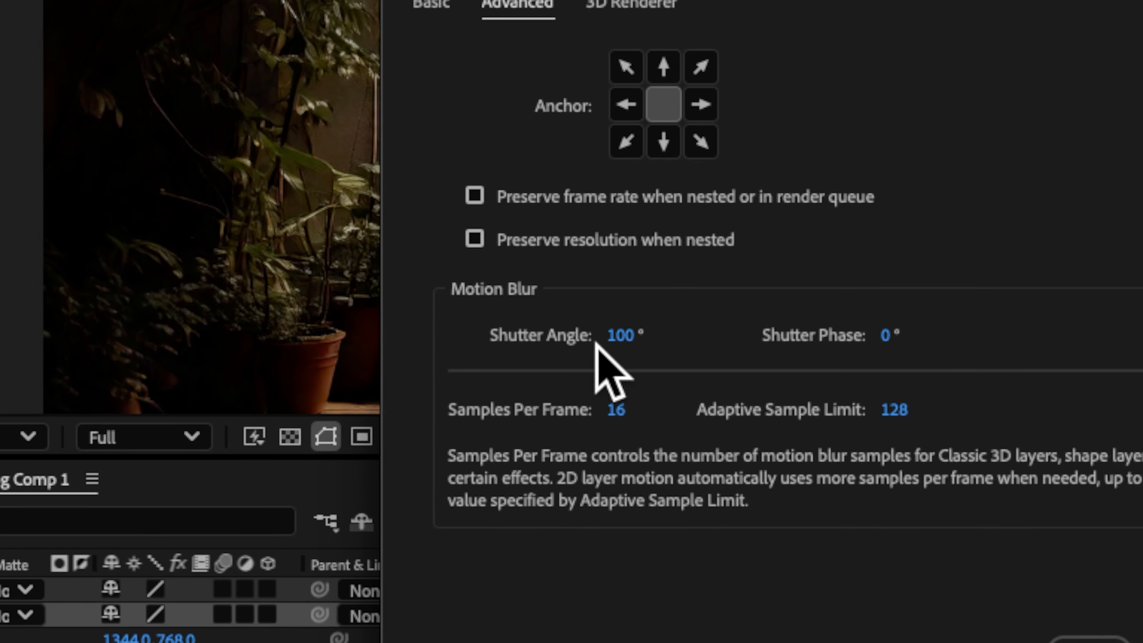
pyautogui.moveTo(633, 421); pyautogui.dragTo(936, 433)
pyautogui.moveTo(699, 325); pyautogui.dragTo(852, 324)
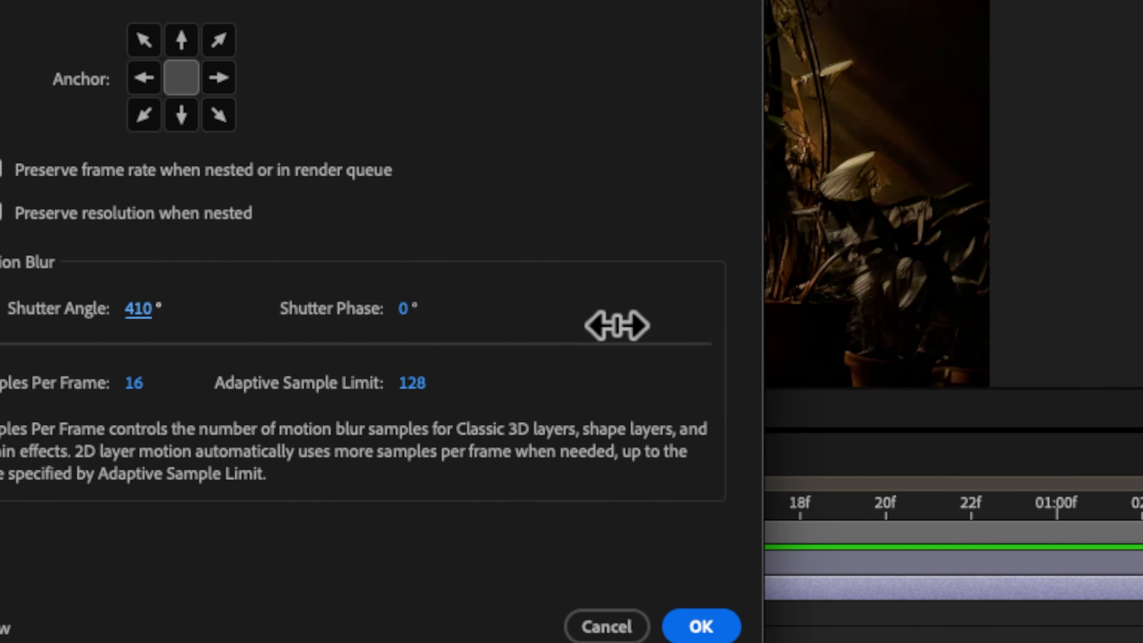
pyautogui.click(959, 630)
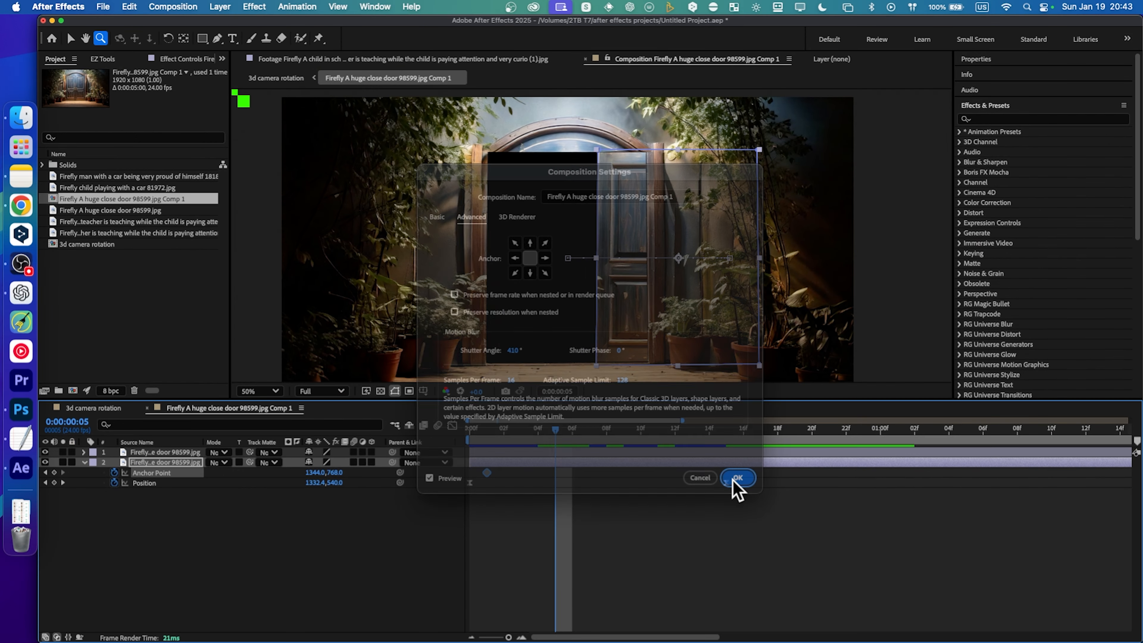
pyautogui.moveTo(548, 439); pyautogui.dragTo(525, 430)
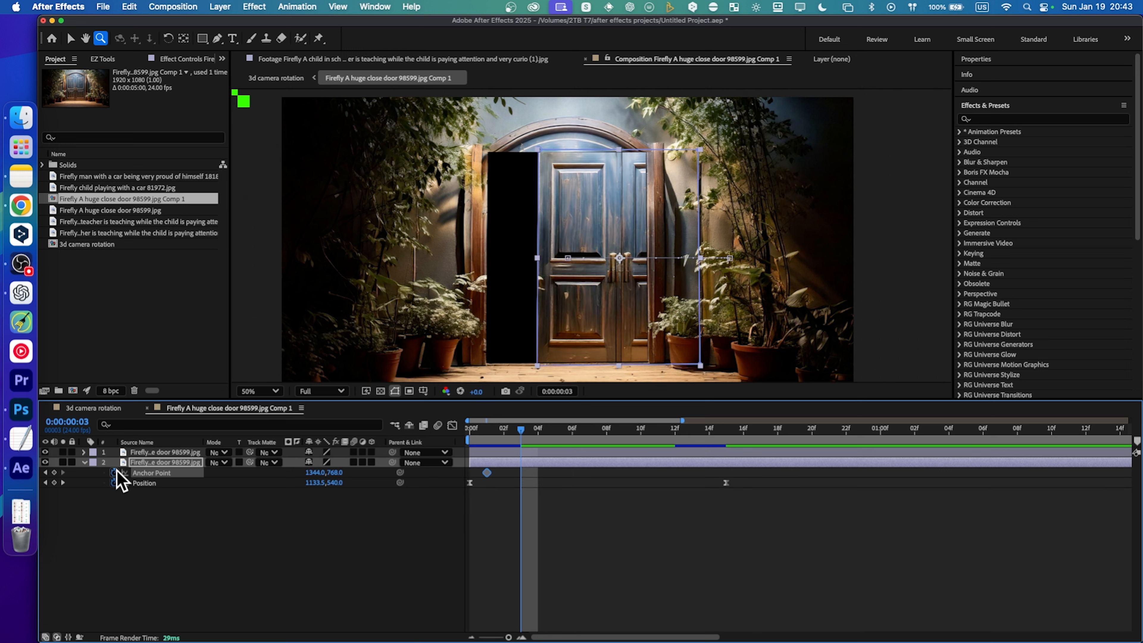
# Reveal the second door layer's Anchor Point and scrub the door opening from the first frame to frame 6
pyautogui.click(86, 462)
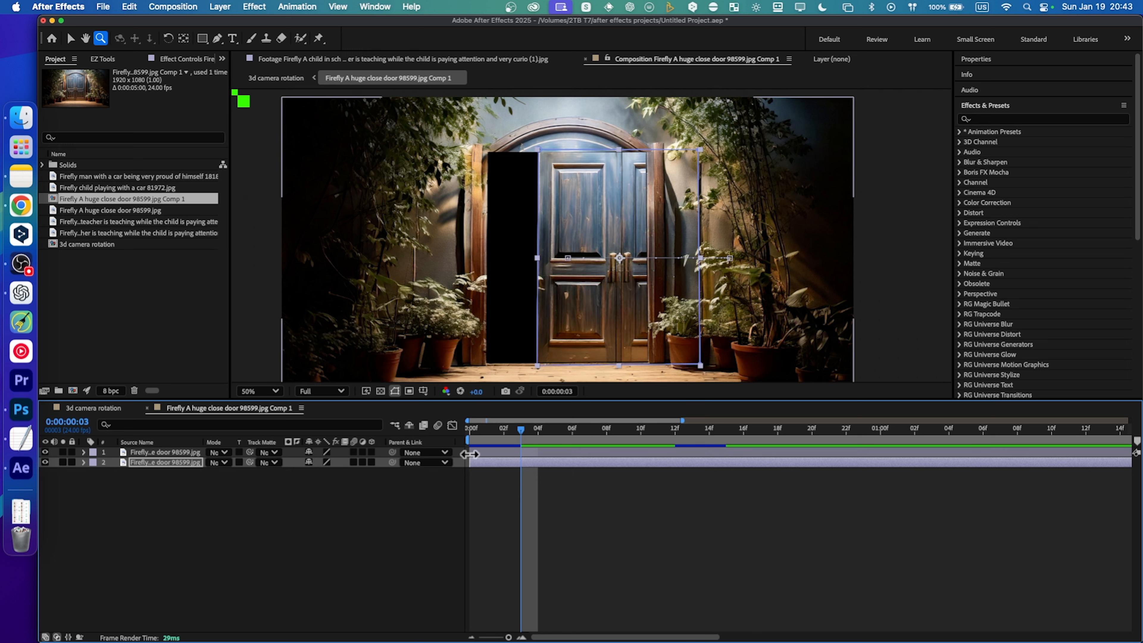
pyautogui.press('Home')
pyautogui.press('a')
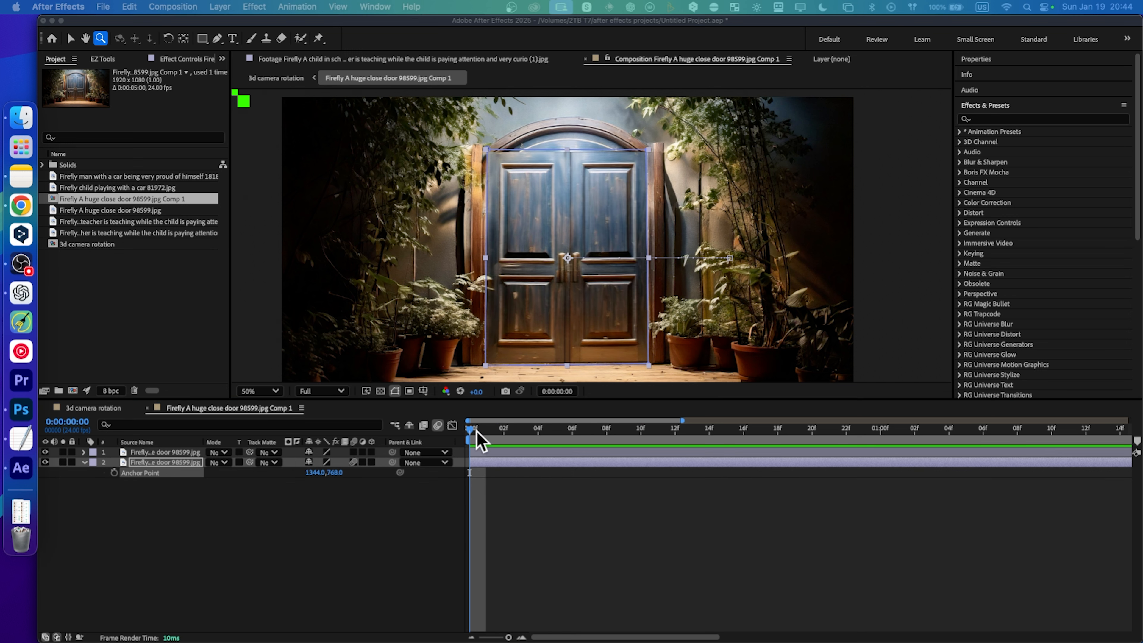
pyautogui.moveTo(485, 436); pyautogui.dragTo(573, 440)
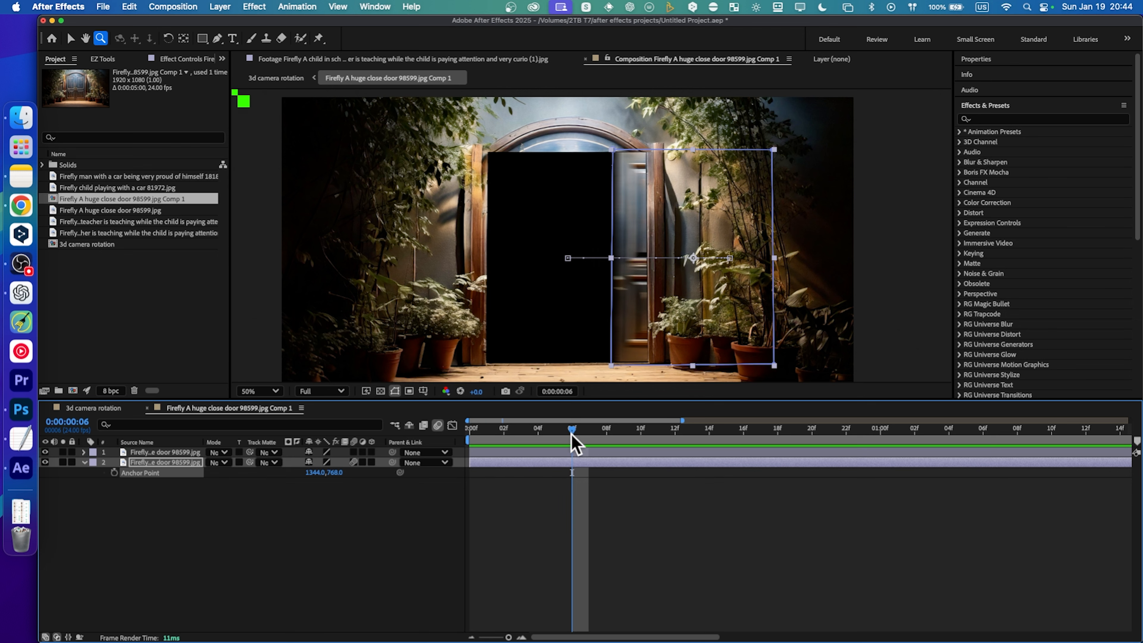
# Examine the classroom footage of the child and teacher at 25% zoom, centred in the viewer
pyautogui.click(450, 60)
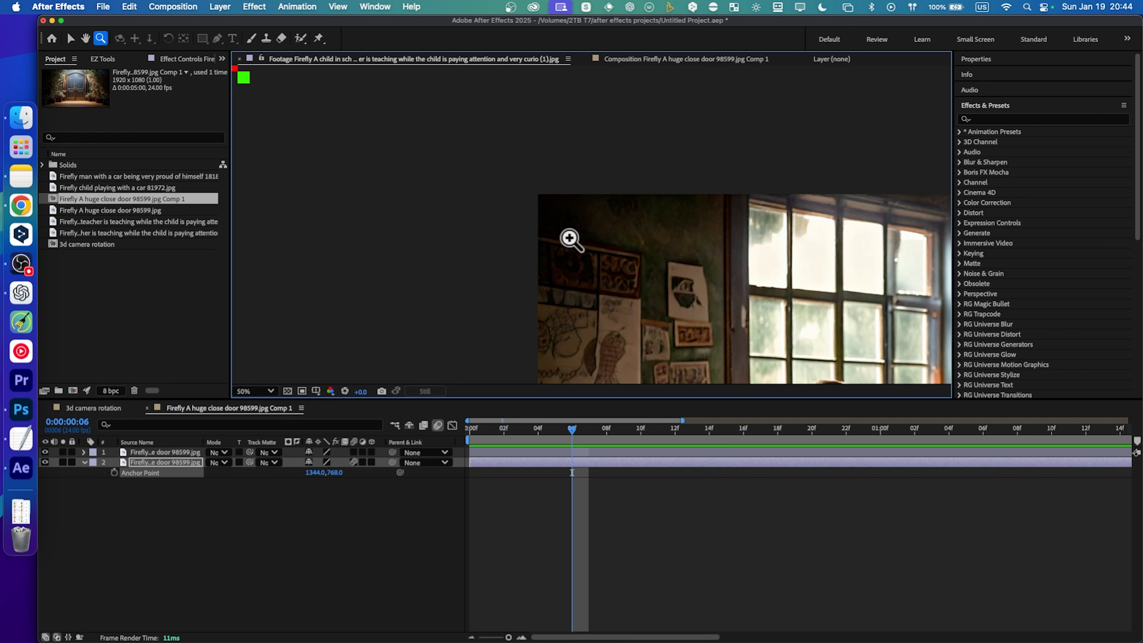
pyautogui.scroll(-2, 714, 305)
pyautogui.moveTo(715, 305); pyautogui.dragTo(555, 231)
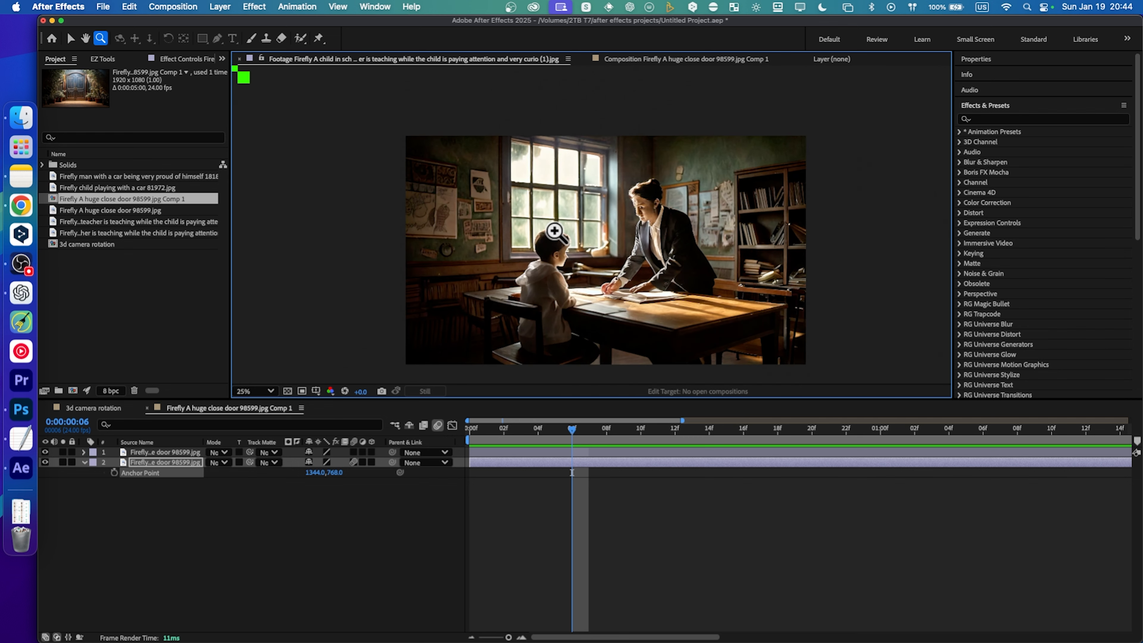
# In the 3d camera rotation comp at 0:00:02:09, add null 3 and paste null 2's Anchor Point, Position and Z Rotation values onto it
pyautogui.click(95, 408)
pyautogui.moveTo(533, 431); pyautogui.dragTo(785, 428)
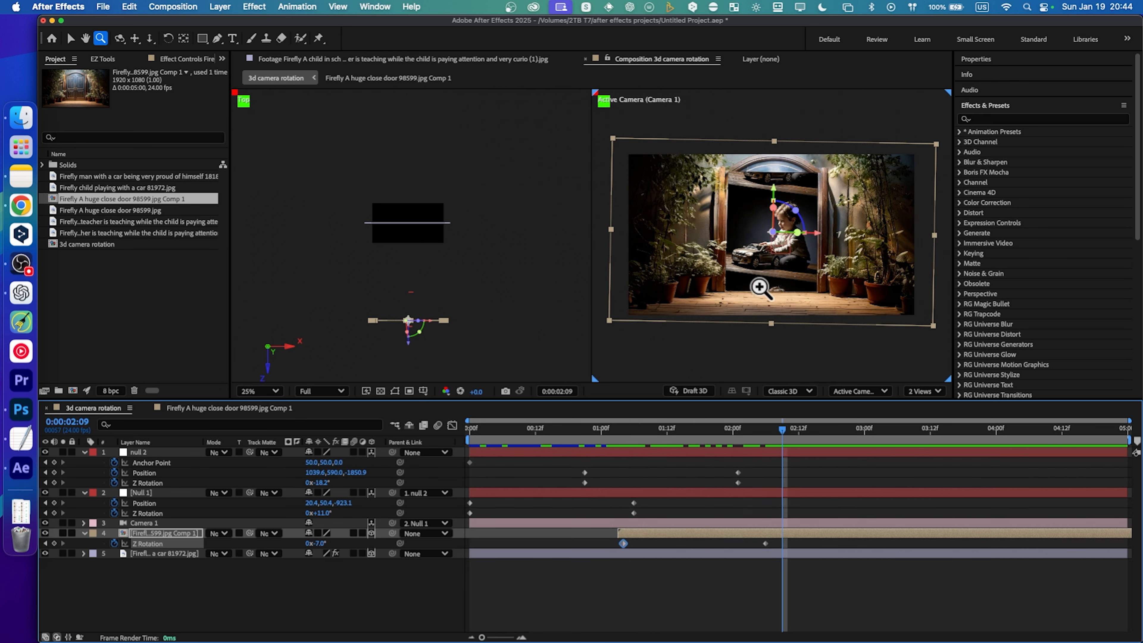
pyautogui.click(152, 454)
pyautogui.press('super+alt+shift+y')
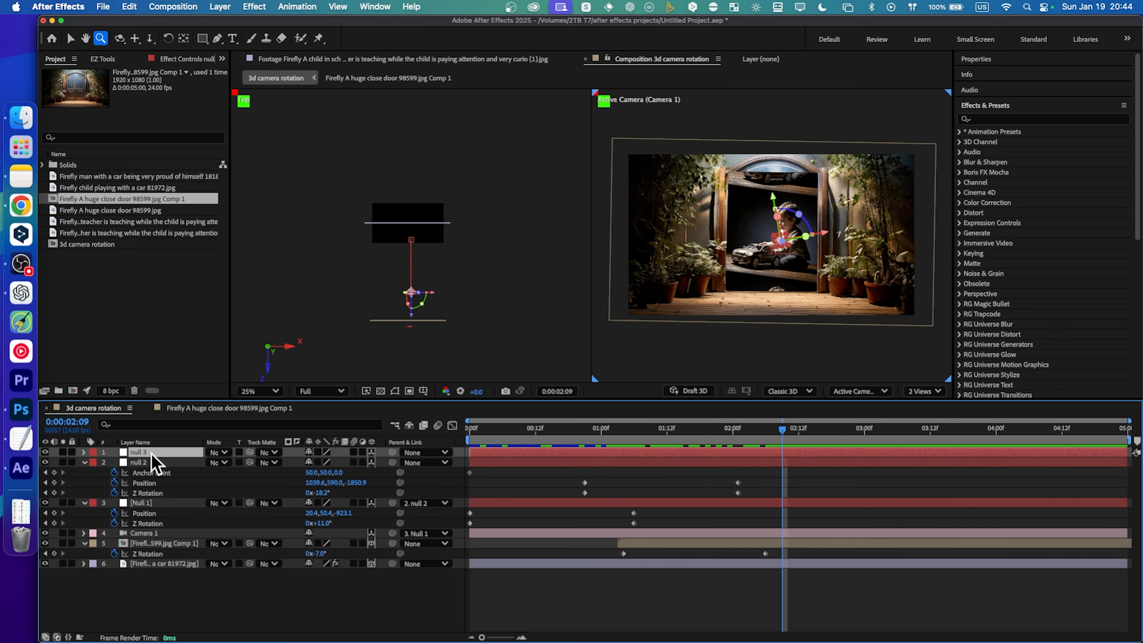
pyautogui.press('super+v')
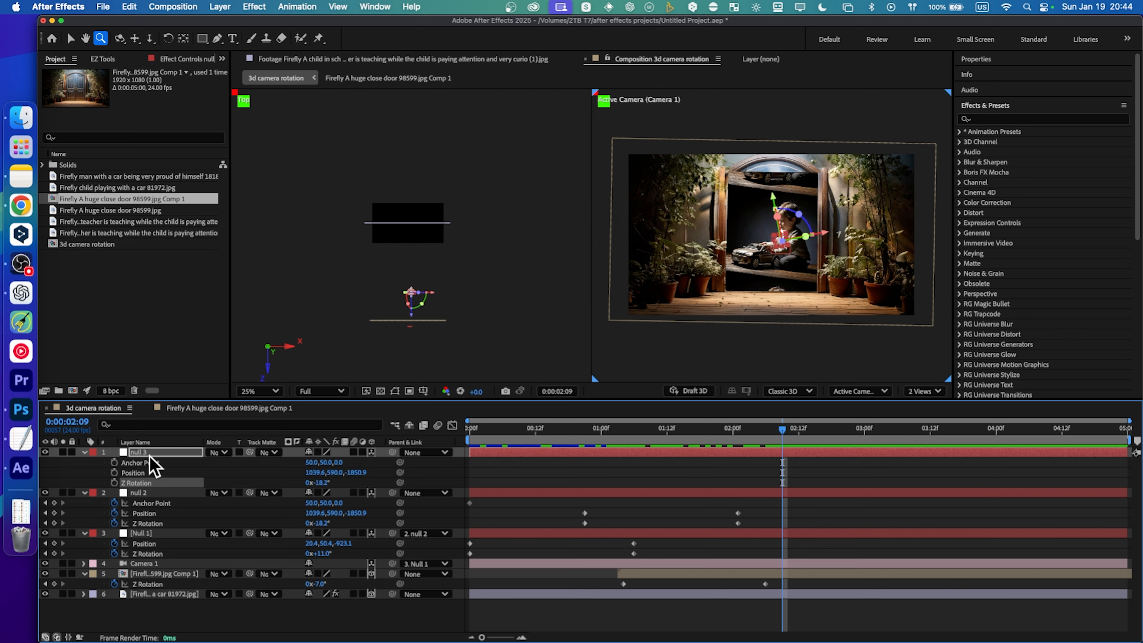
# Add the first of the two teacher-and-child images to the 3d camera rotation comp, directly below Camera 1
pyautogui.moveTo(568, 429); pyautogui.dragTo(723, 429)
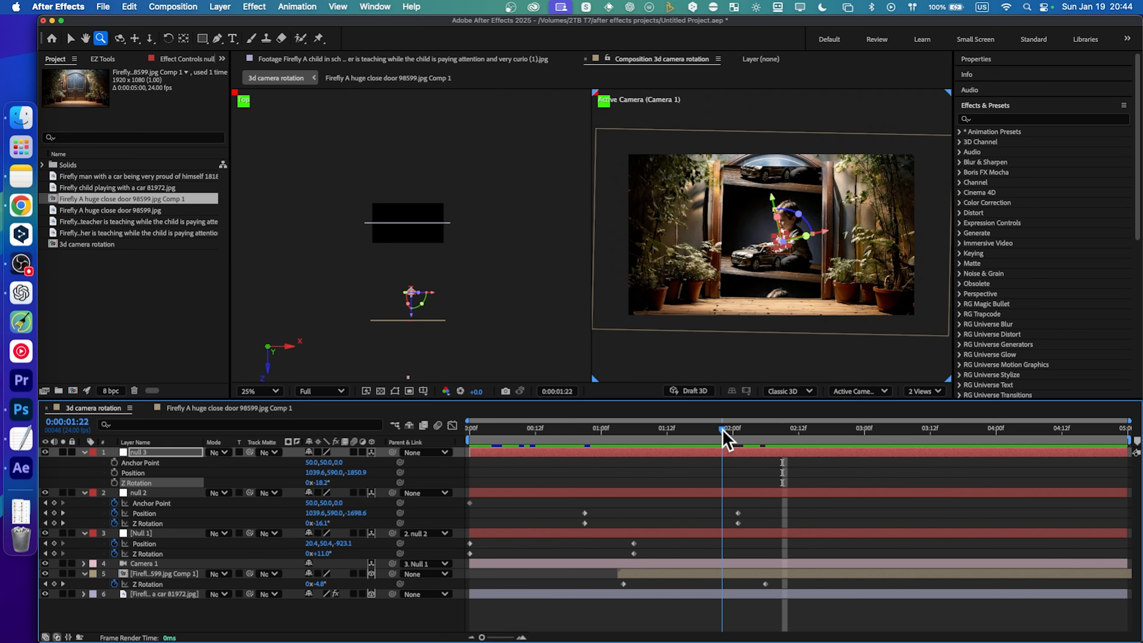
pyautogui.click(106, 211)
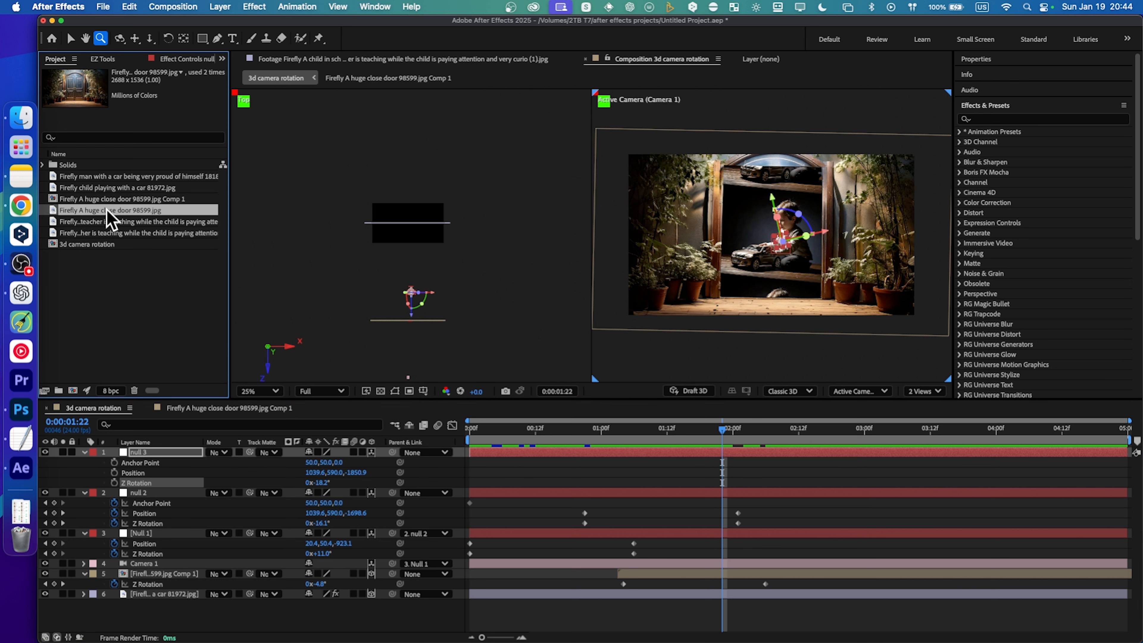
pyautogui.click(108, 188)
pyautogui.click(109, 211)
pyautogui.click(107, 220)
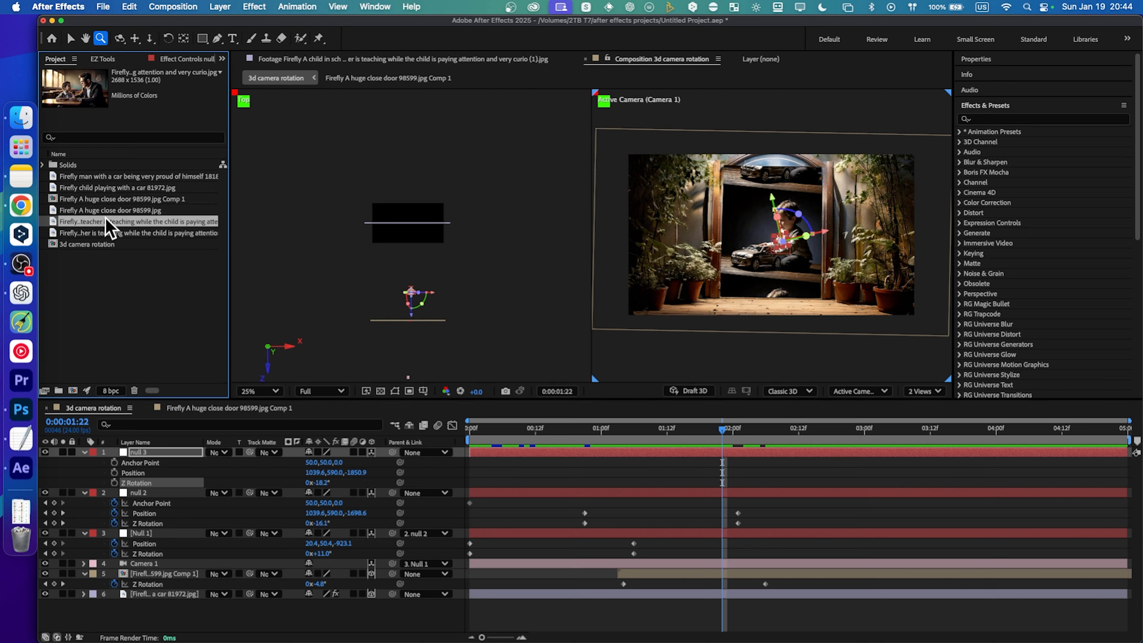
pyautogui.moveTo(104, 224); pyautogui.dragTo(171, 577)
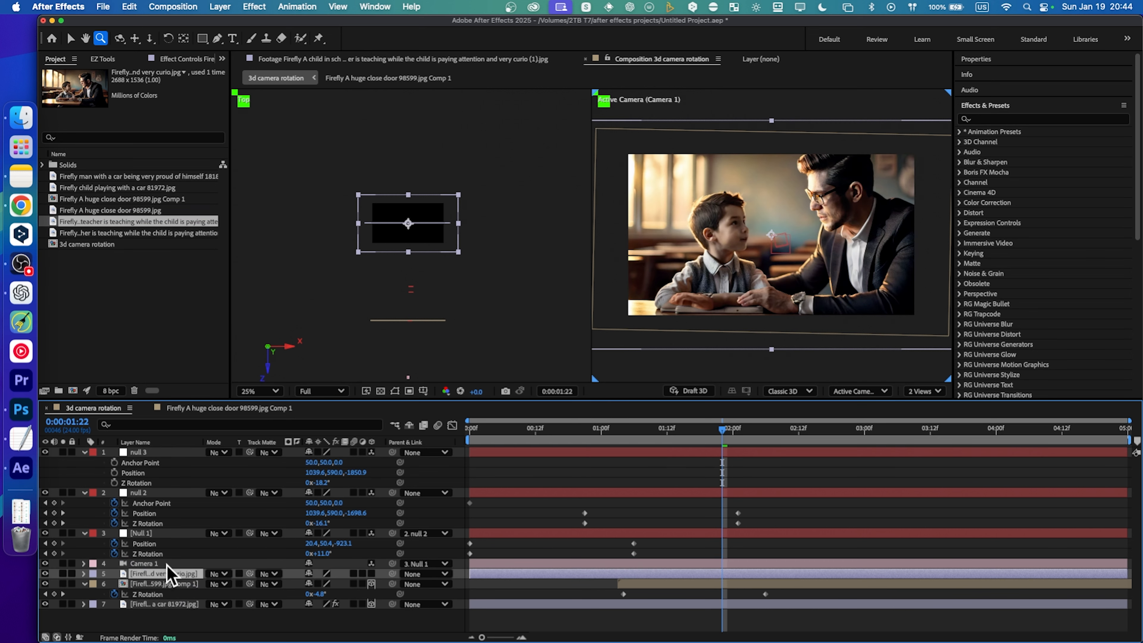
# Show the comp in a single view and slide the teacher-and-child layer to start at about 0:00:02:10
pyautogui.click(921, 391)
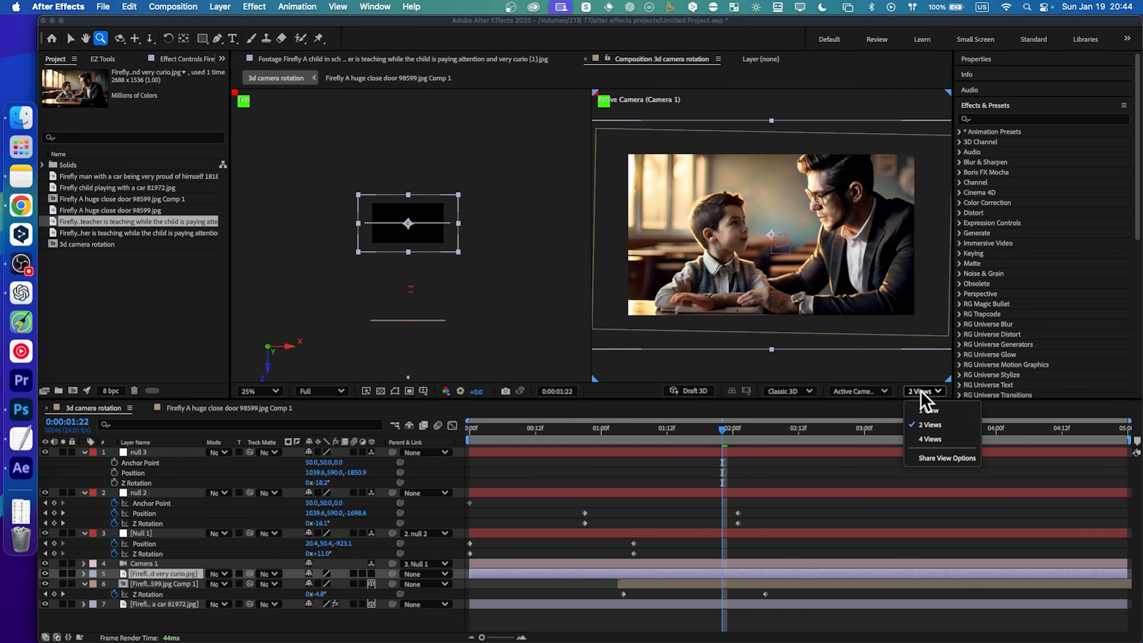
pyautogui.click(928, 410)
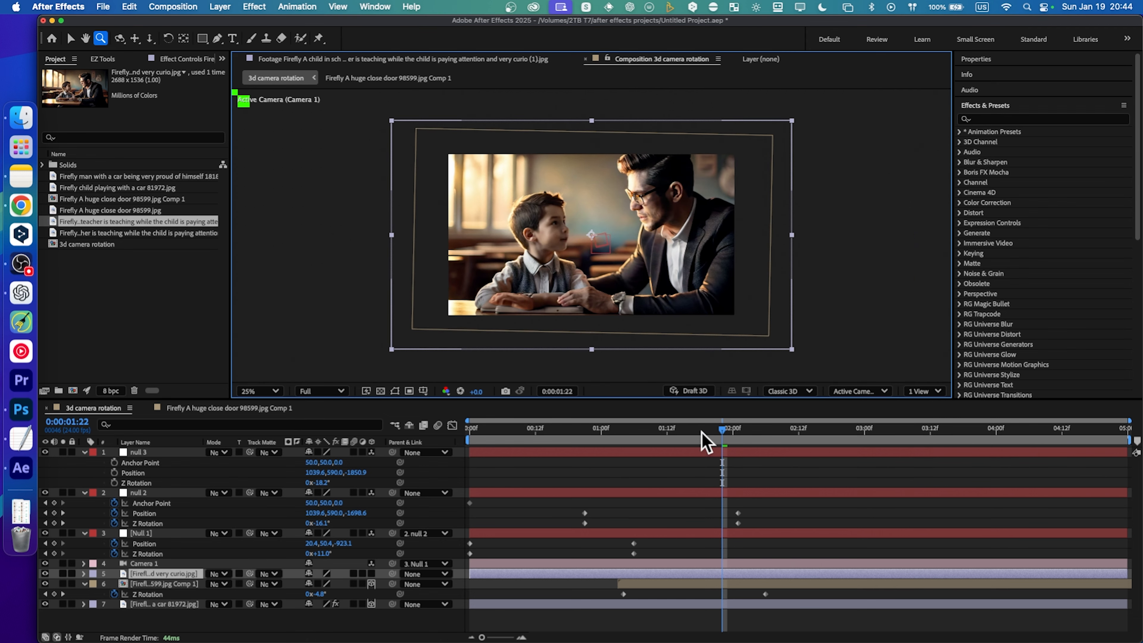
pyautogui.moveTo(701, 432); pyautogui.dragTo(732, 433)
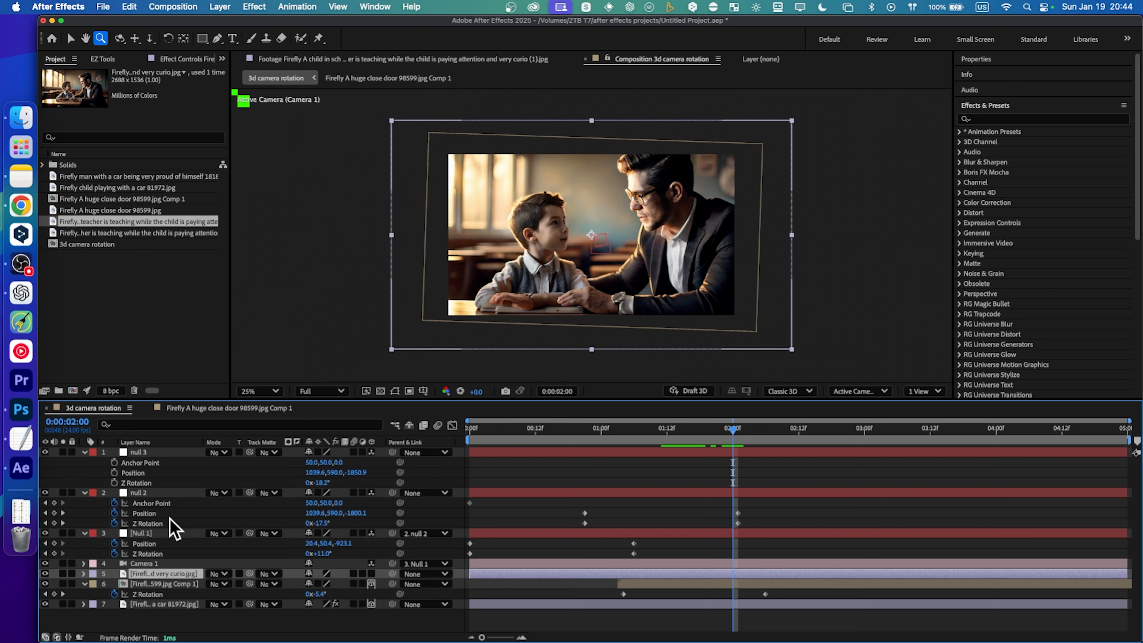
pyautogui.moveTo(515, 575); pyautogui.dragTo(843, 585)
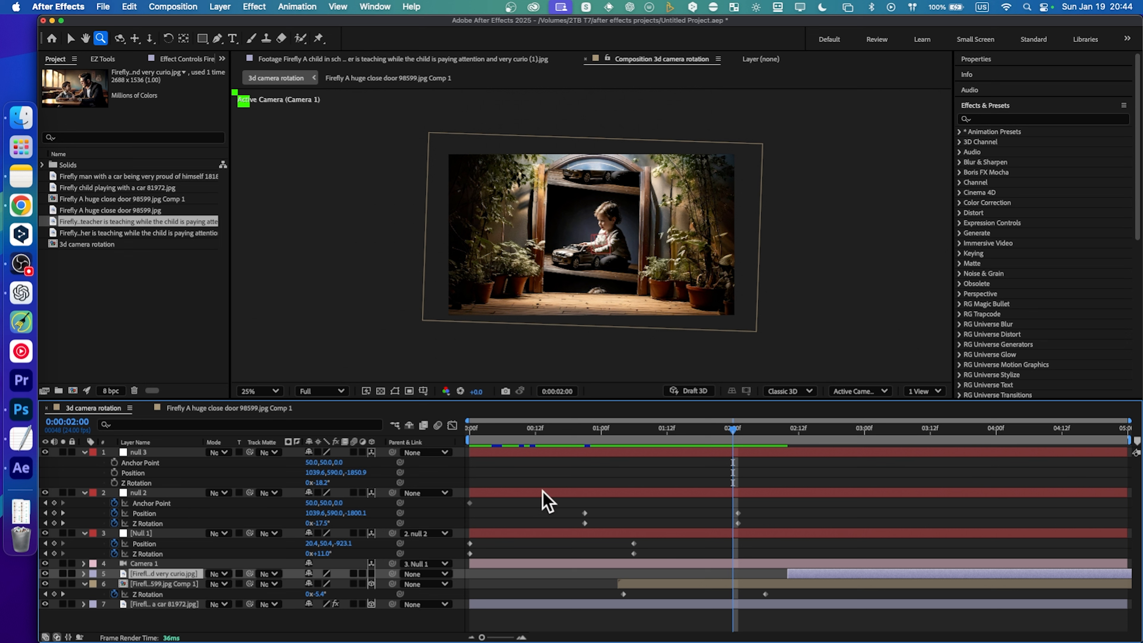
# Keyframe null 3's Position and Orientation at 0:00:01:12, leaving Z Rotation unkeyed, and reveal only its keyframed properties
pyautogui.moveTo(653, 432); pyautogui.dragTo(667, 433)
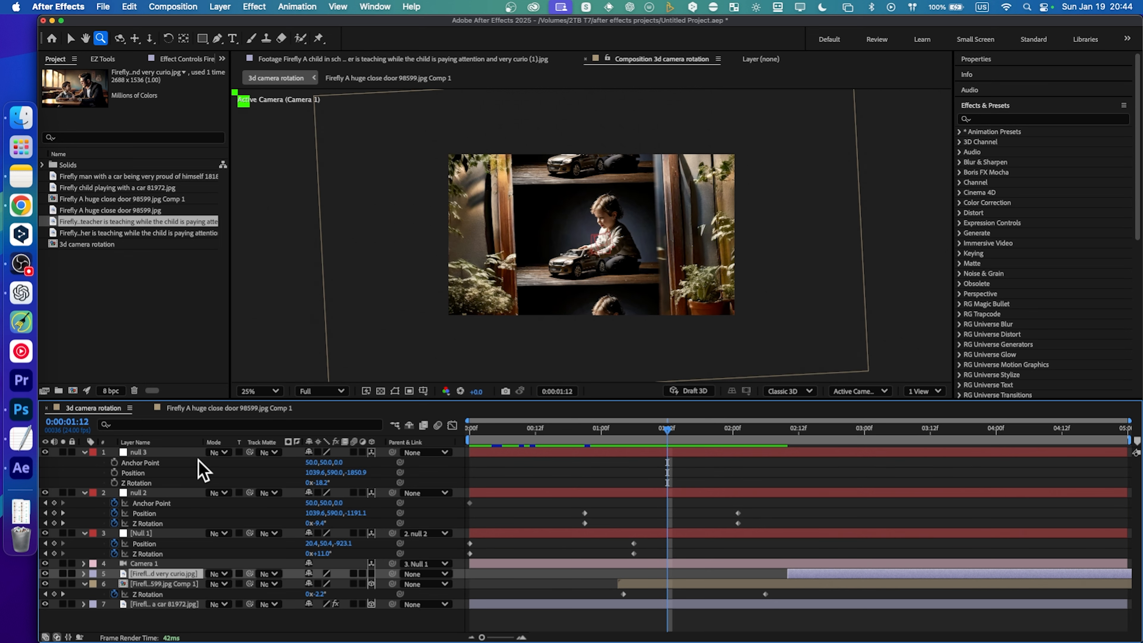
pyautogui.click(114, 472)
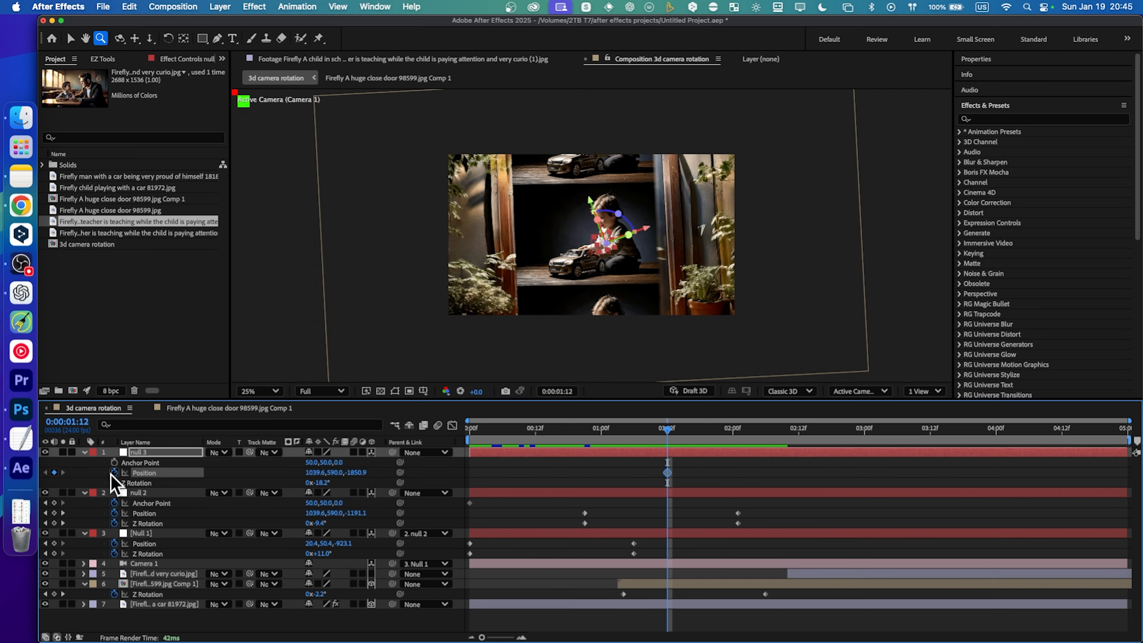
pyautogui.click(114, 482)
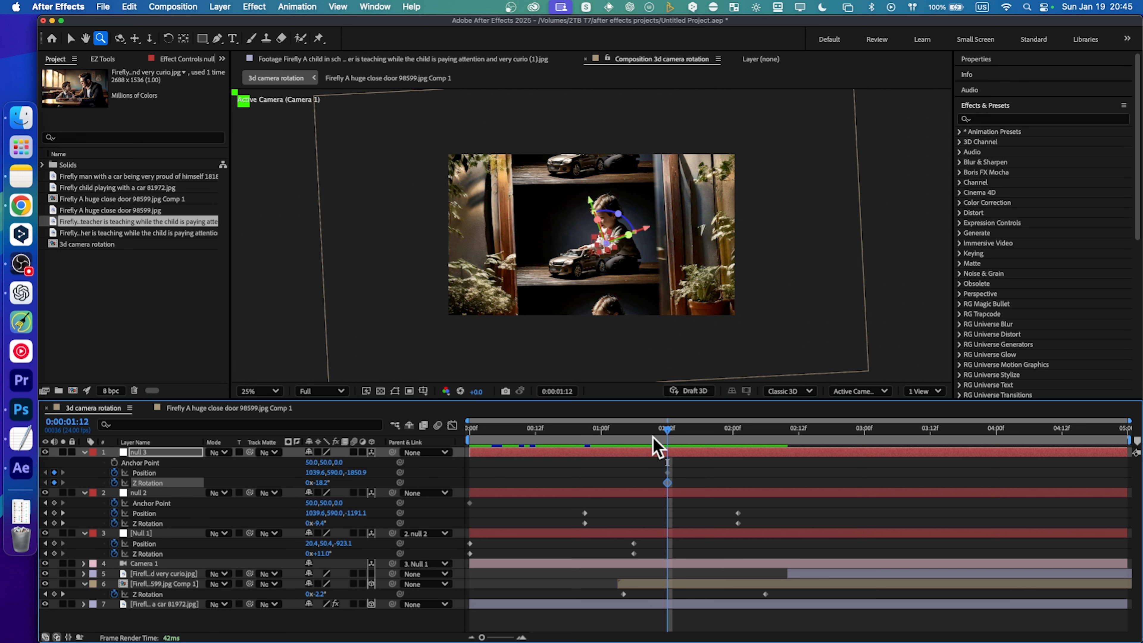
pyautogui.click(115, 482)
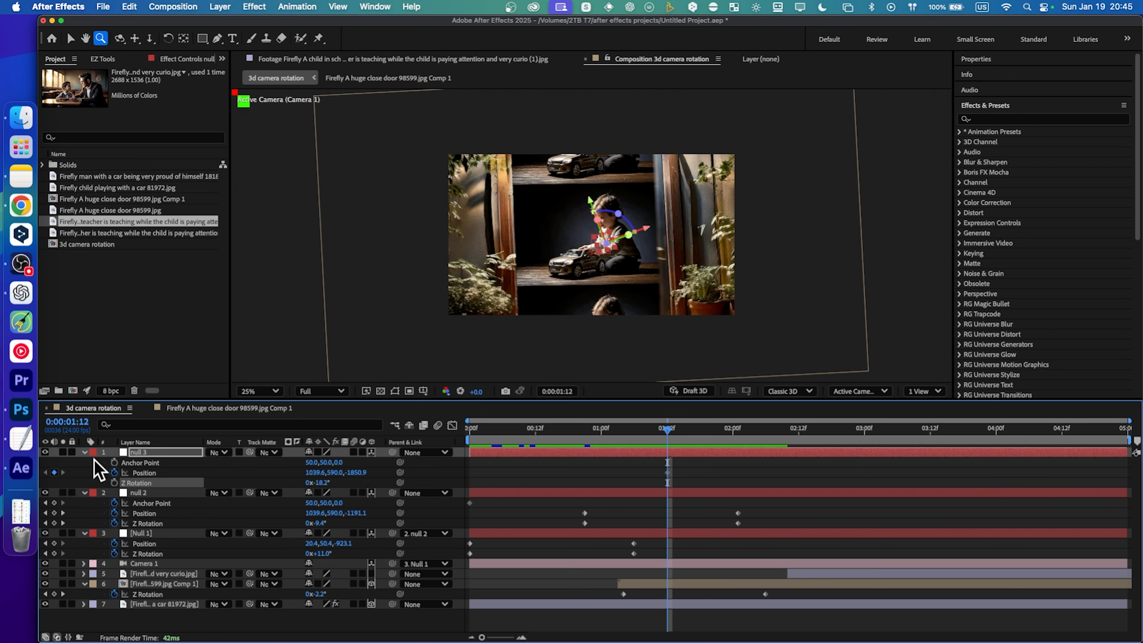
pyautogui.click(85, 452)
pyautogui.click(84, 453)
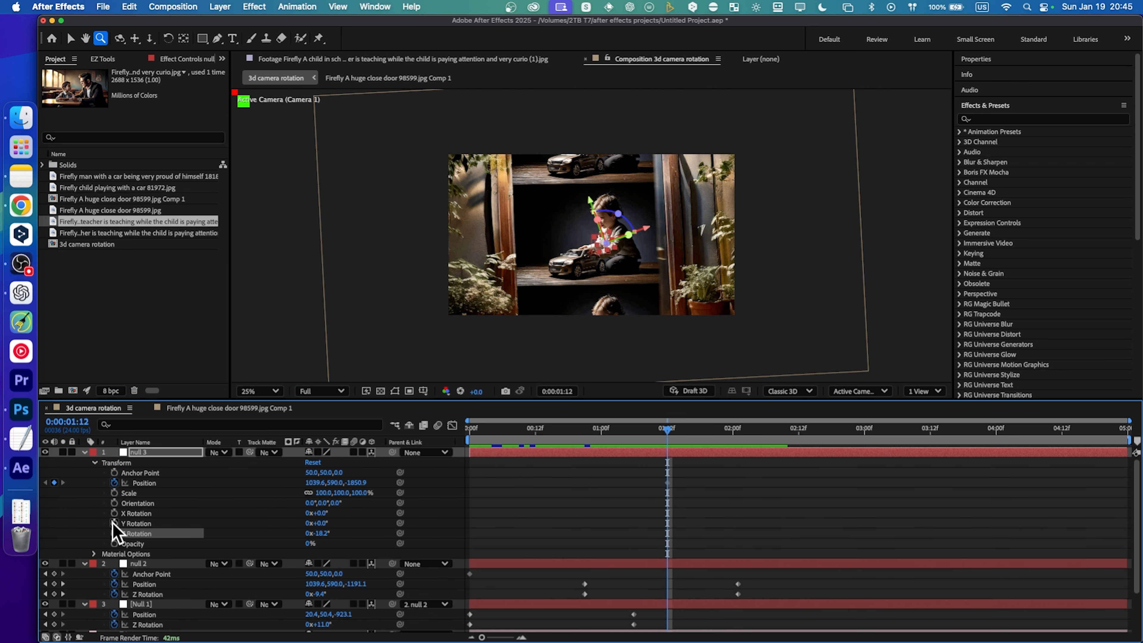
pyautogui.click(114, 502)
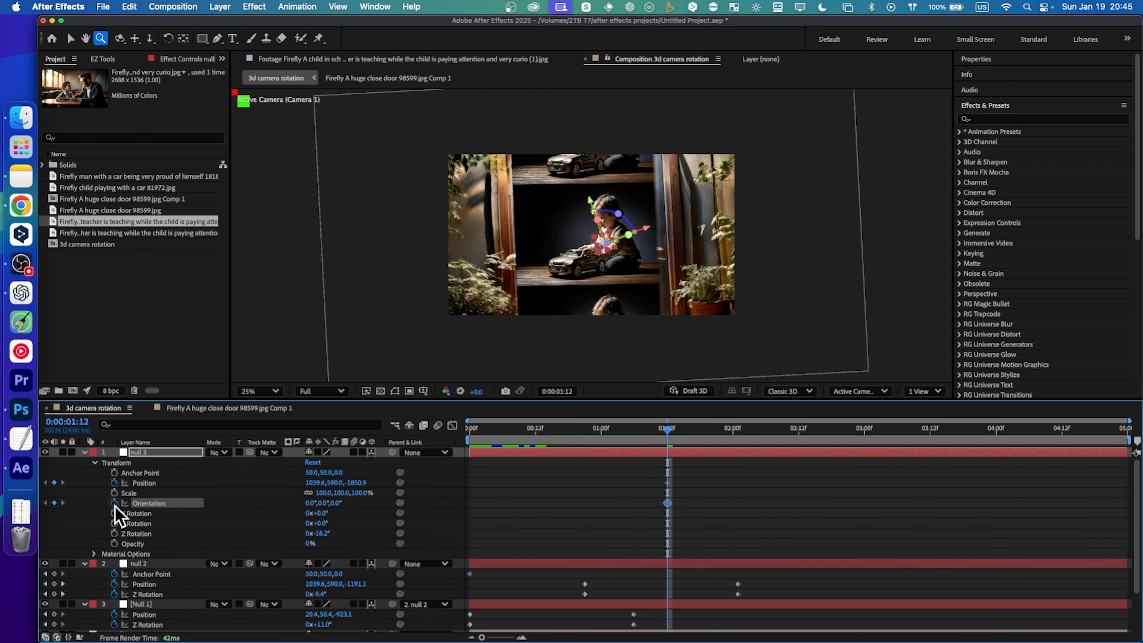
pyautogui.click(189, 452)
pyautogui.press('u')
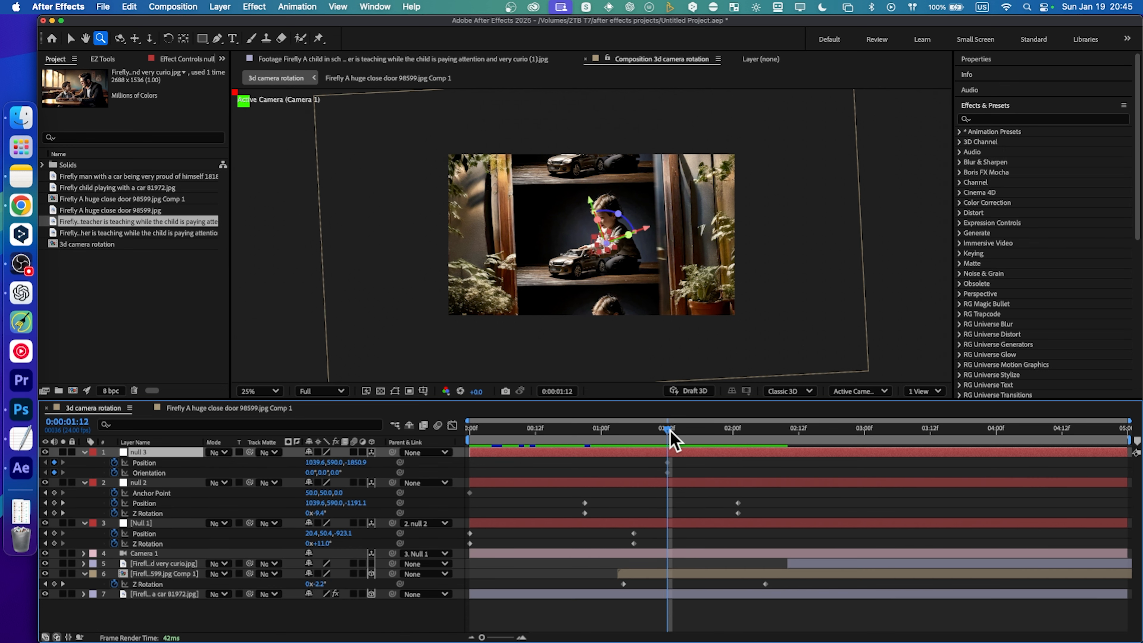
# Move null 3's Position and Orientation keyframes to about 0:00:01:19
pyautogui.moveTo(669, 432); pyautogui.dragTo(817, 436)
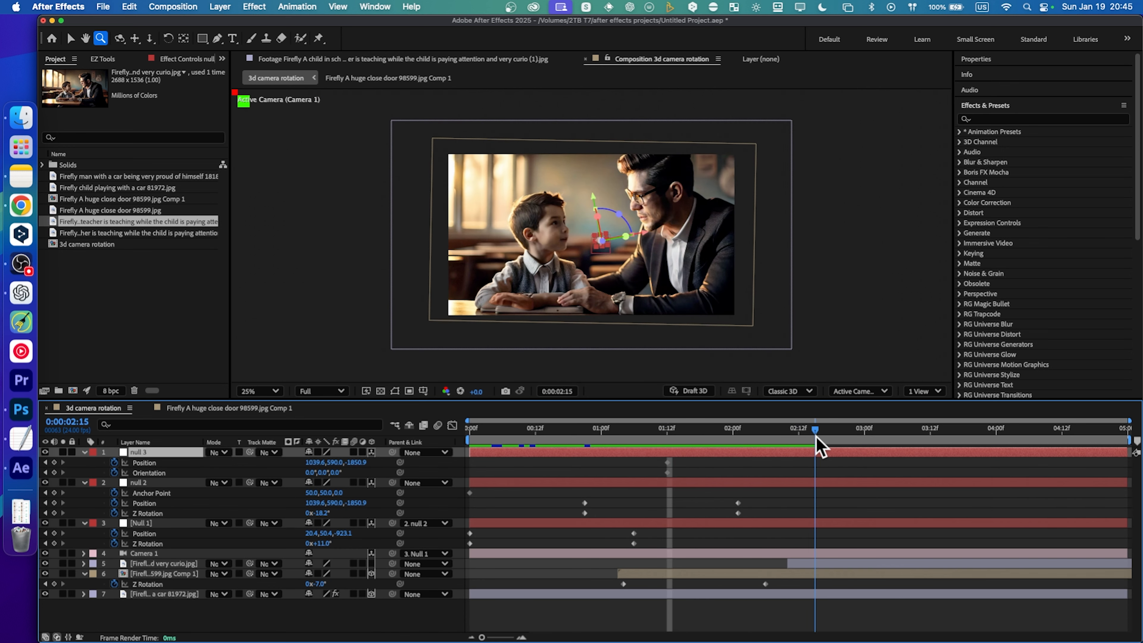
pyautogui.moveTo(684, 458); pyautogui.dragTo(704, 470)
pyautogui.moveTo(697, 433); pyautogui.dragTo(700, 474)
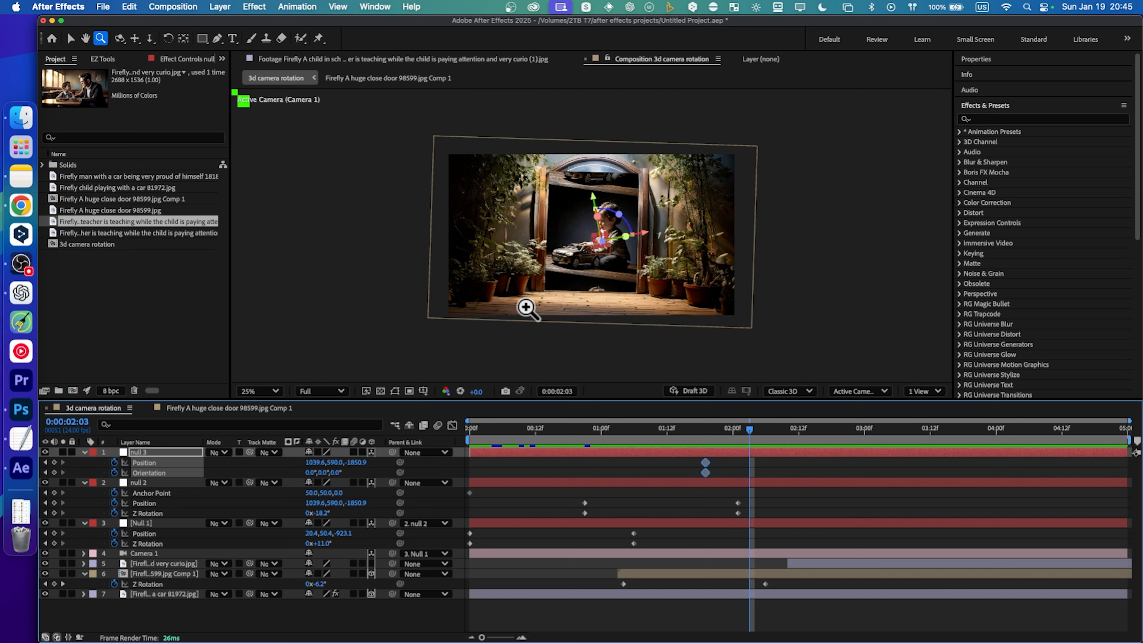
pyautogui.moveTo(711, 421); pyautogui.dragTo(771, 448)
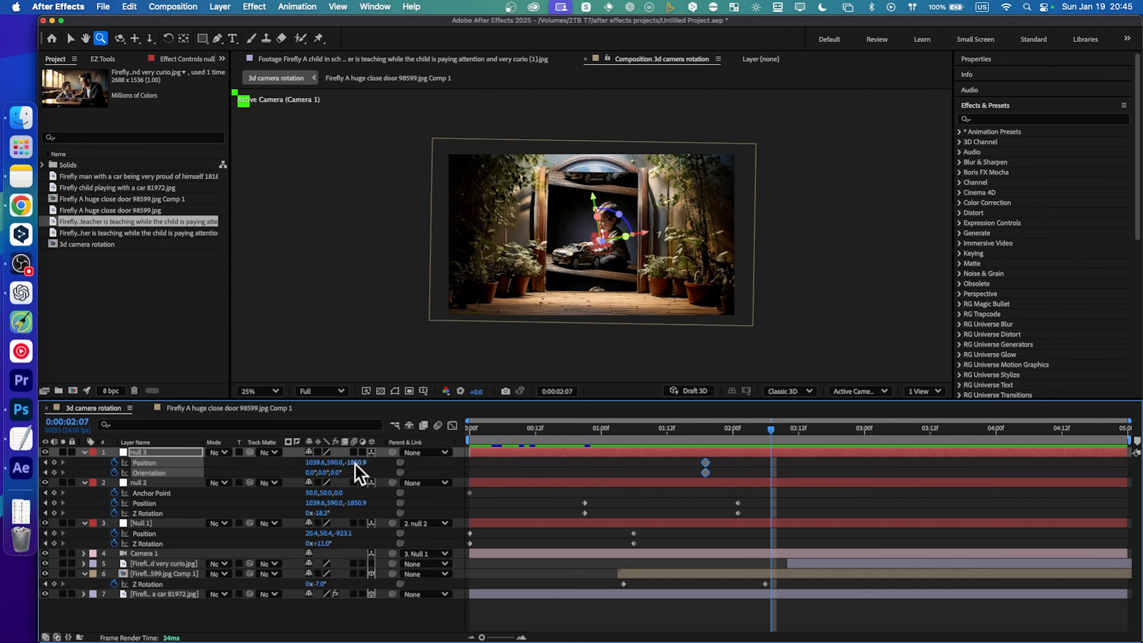
pyautogui.moveTo(355, 464); pyautogui.dragTo(404, 473)
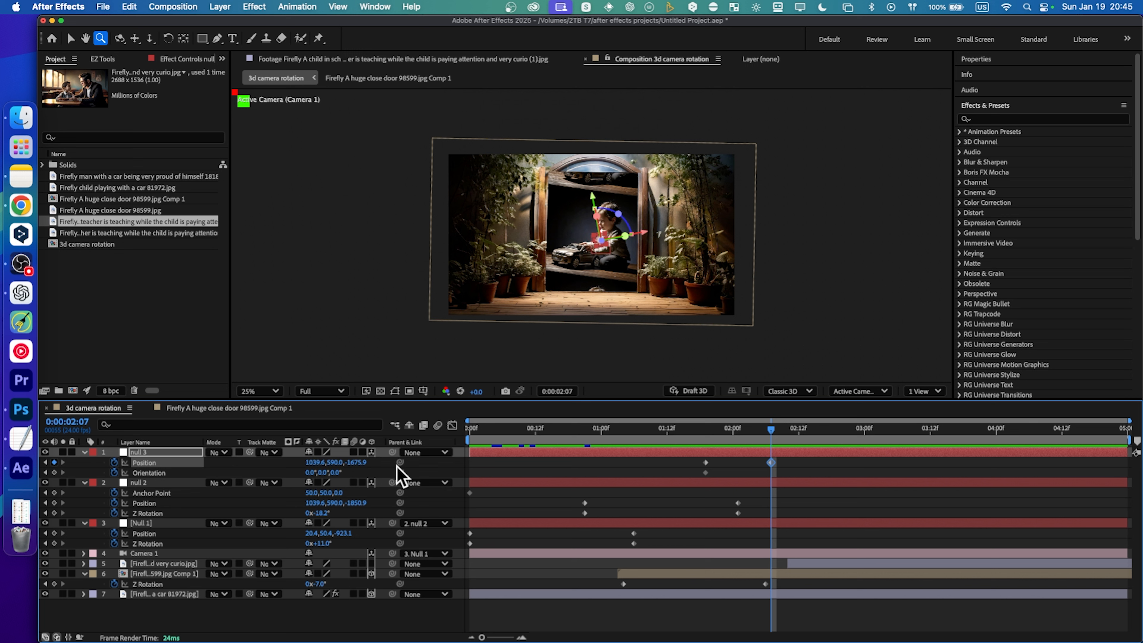
pyautogui.press('super+z')
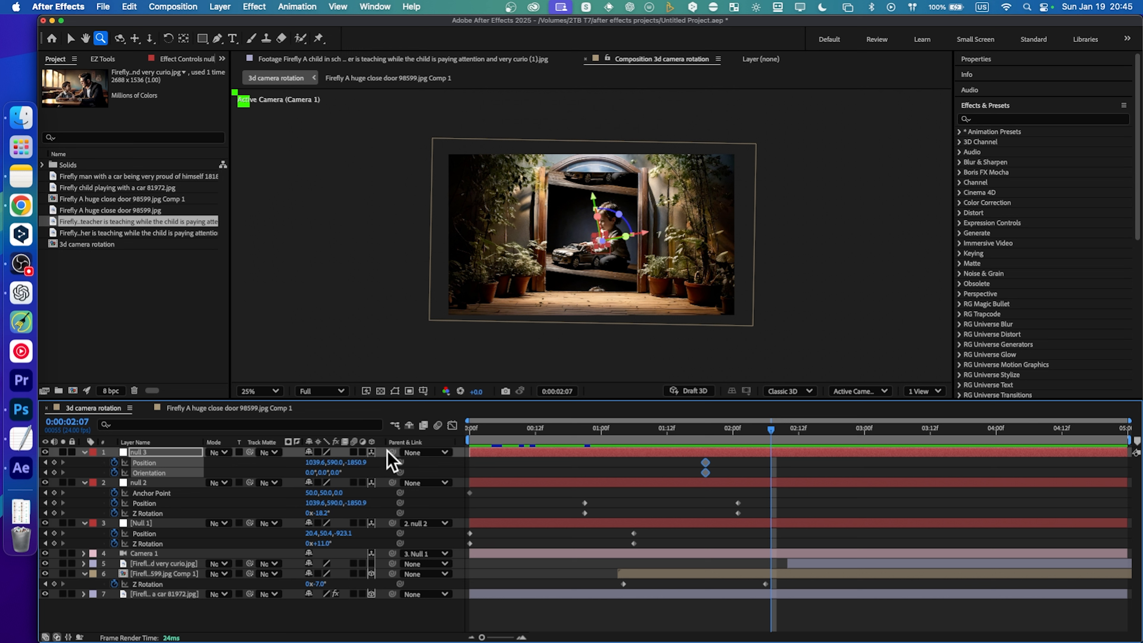
# Parent null 2 to null 3, activate the Selection tool and inspect the null in the camera view
pyautogui.moveTo(392, 482); pyautogui.dragTo(150, 460)
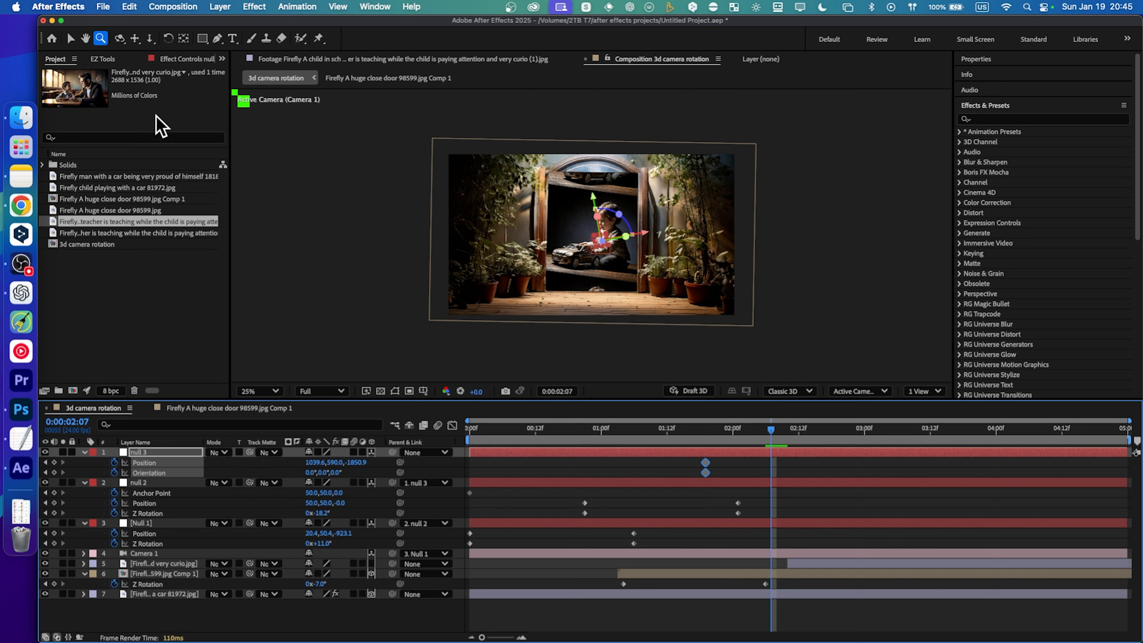
pyautogui.click(70, 39)
pyautogui.scroll(6, 621, 243)
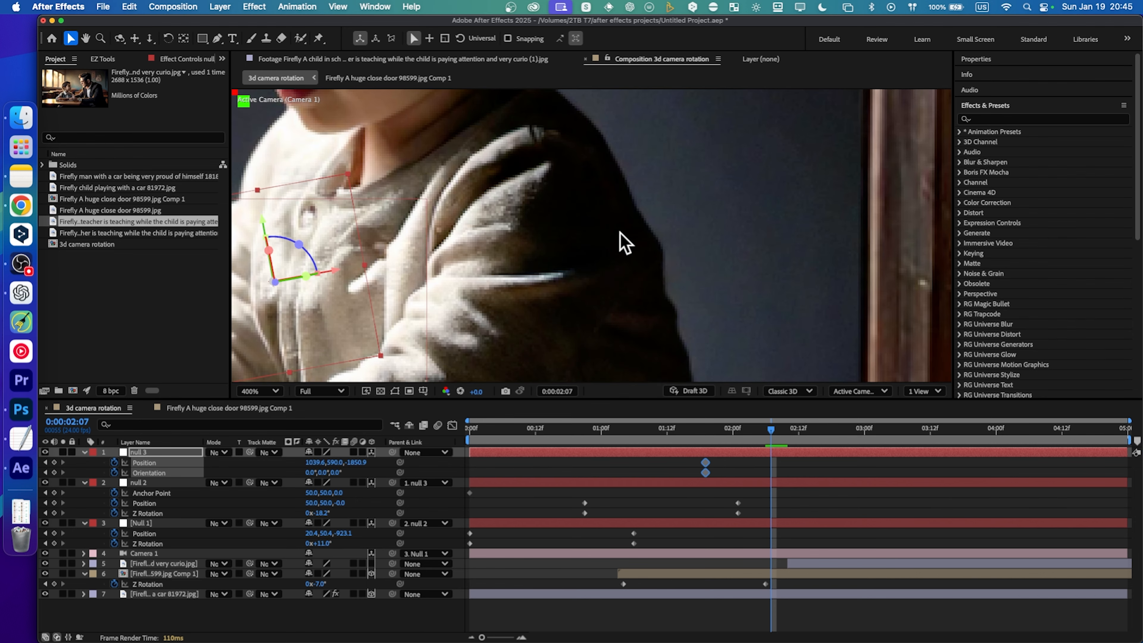
pyautogui.scroll(-6, 620, 234)
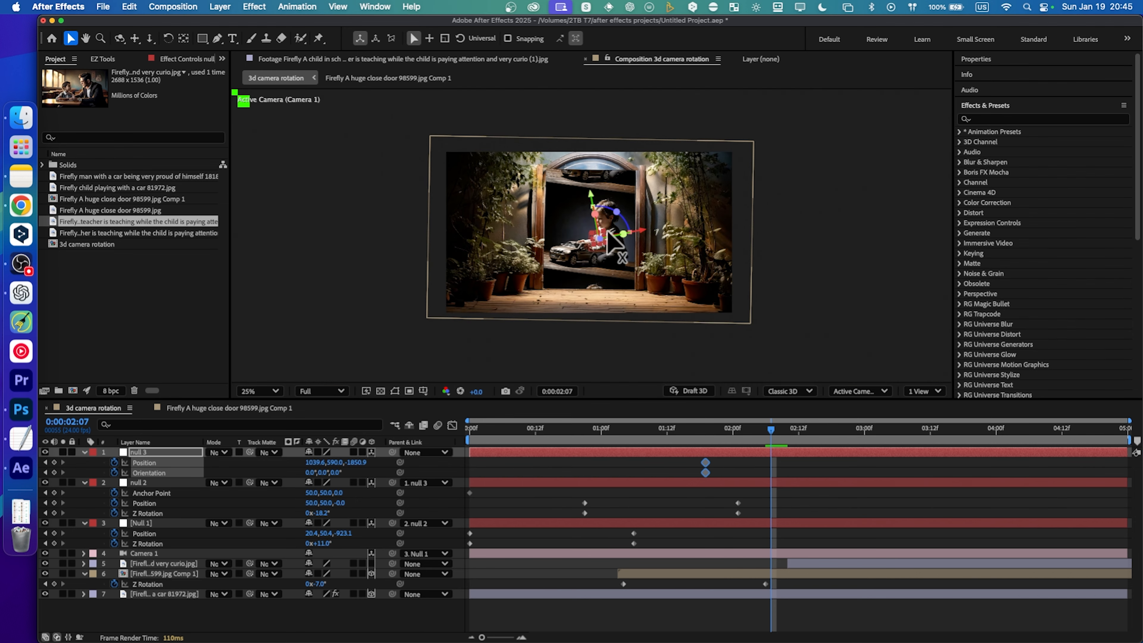
pyautogui.scroll(6, 608, 231)
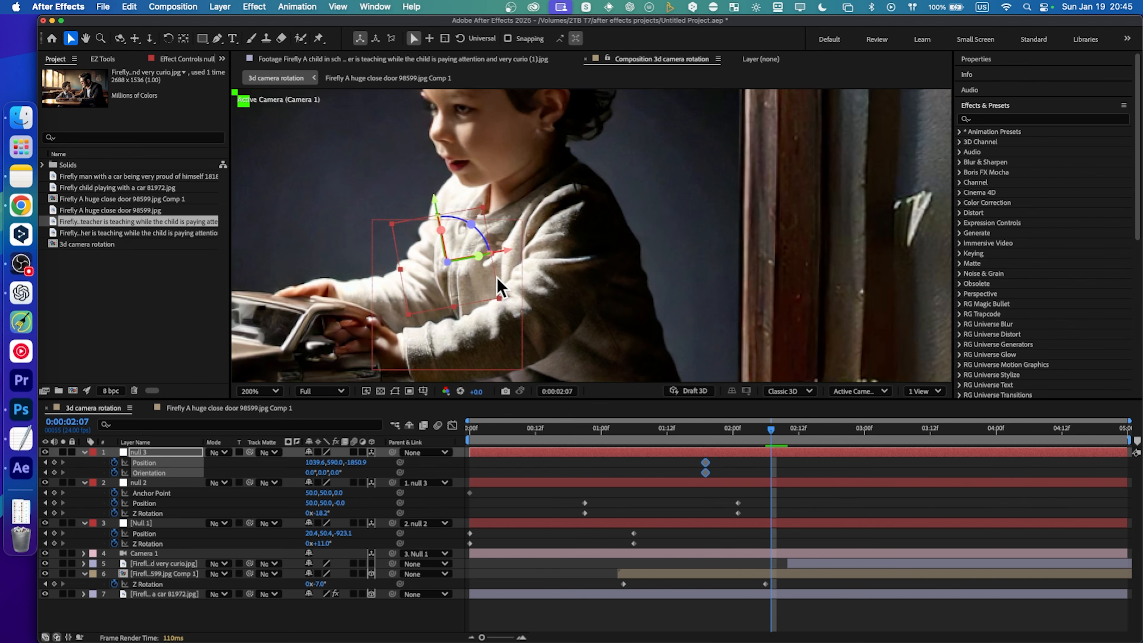
pyautogui.scroll(-6, 500, 288)
# At 0:00:02:09, keyframe null 3's Position at about 2802.6, 404.0, -1798.9
pyautogui.moveTo(763, 430); pyautogui.dragTo(784, 430)
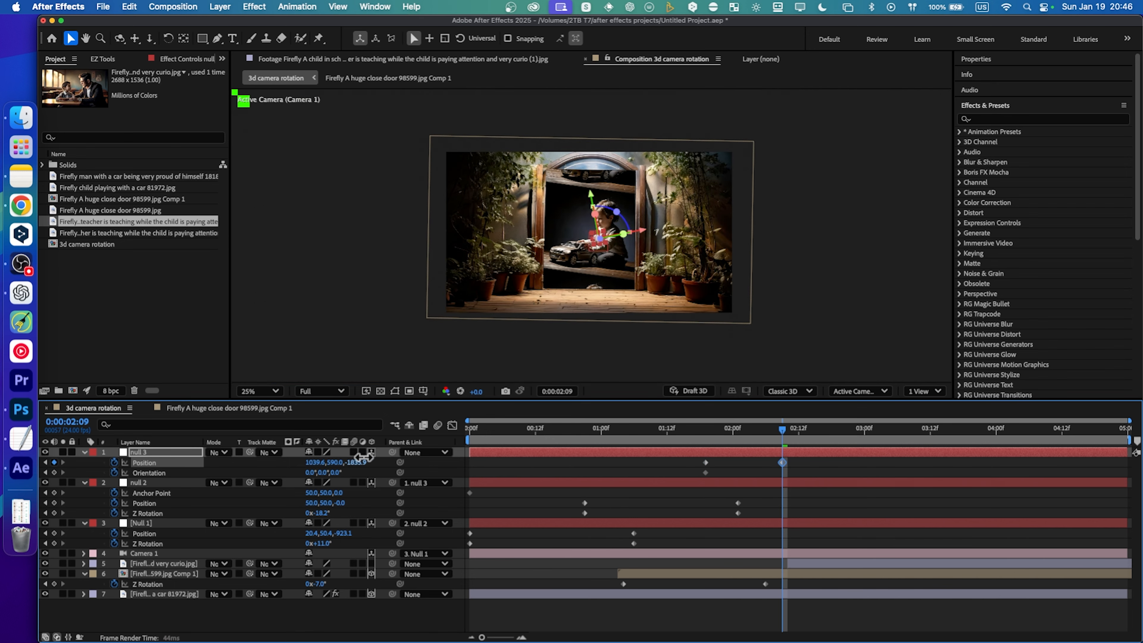
pyautogui.moveTo(358, 463); pyautogui.dragTo(370, 463)
pyautogui.moveTo(414, 453); pyautogui.dragTo(279, 442)
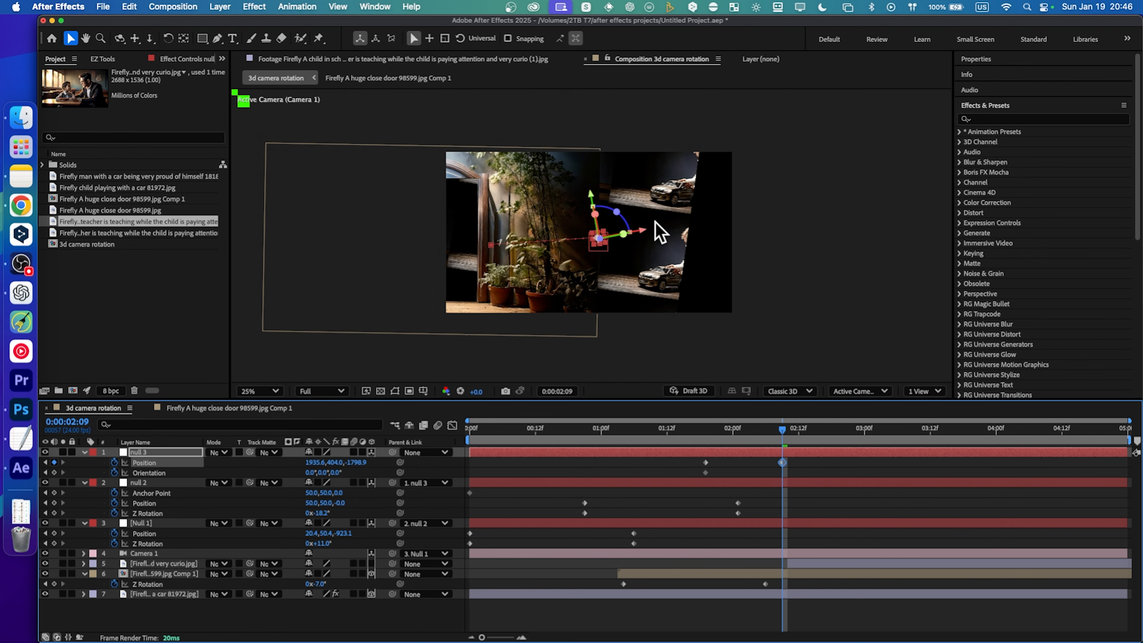
pyautogui.moveTo(315, 462); pyautogui.dragTo(761, 391)
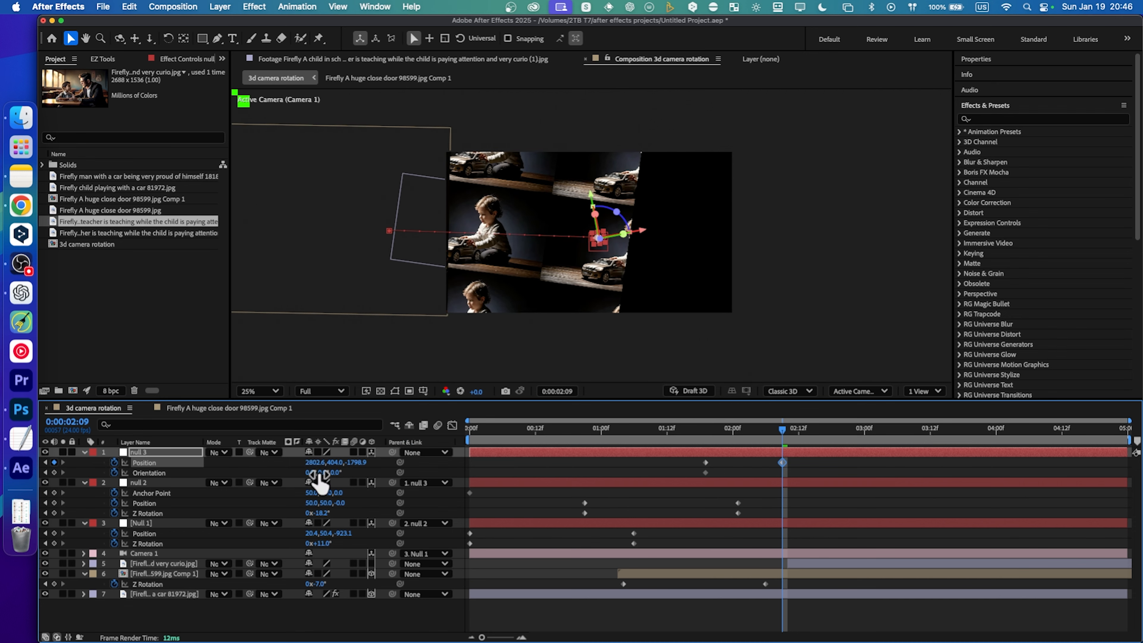
# At 0:00:02:09, keyframe null 3's Orientation at 0, 5, 10 degrees and scrub through the move
pyautogui.click(705, 433)
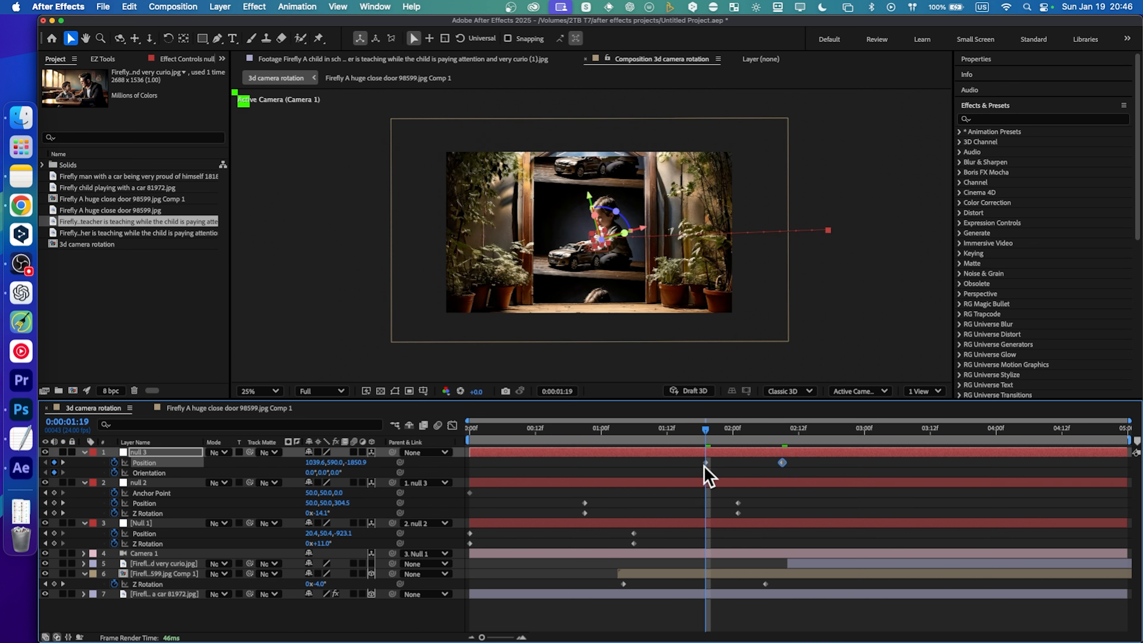
pyautogui.moveTo(732, 428); pyautogui.dragTo(782, 433)
pyautogui.moveTo(325, 473); pyautogui.dragTo(341, 473)
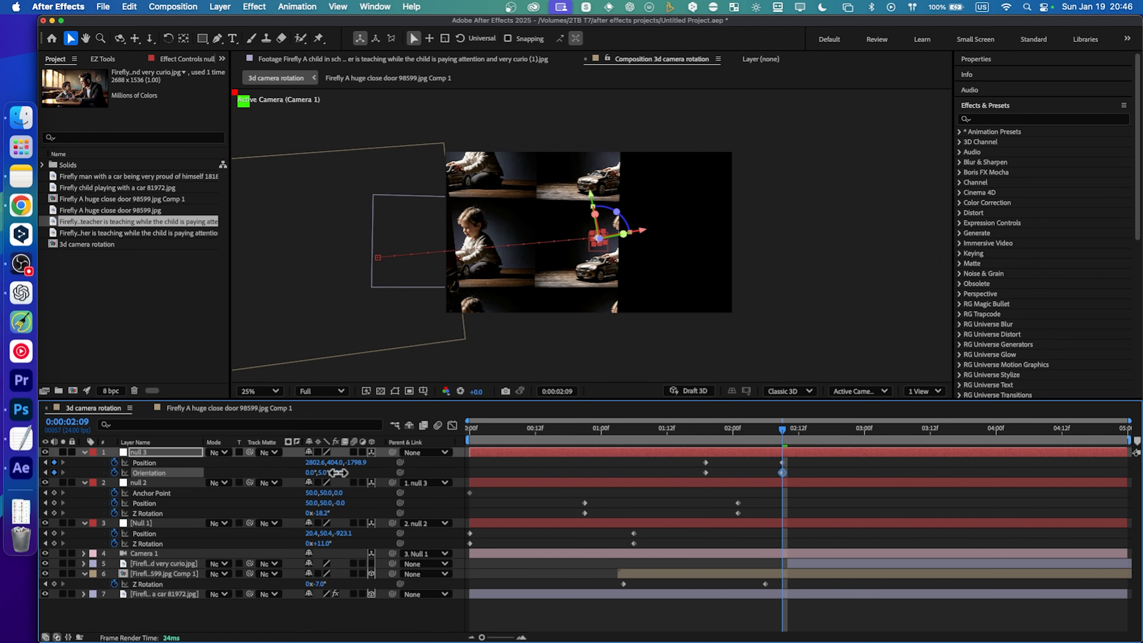
pyautogui.moveTo(733, 430); pyautogui.dragTo(783, 450)
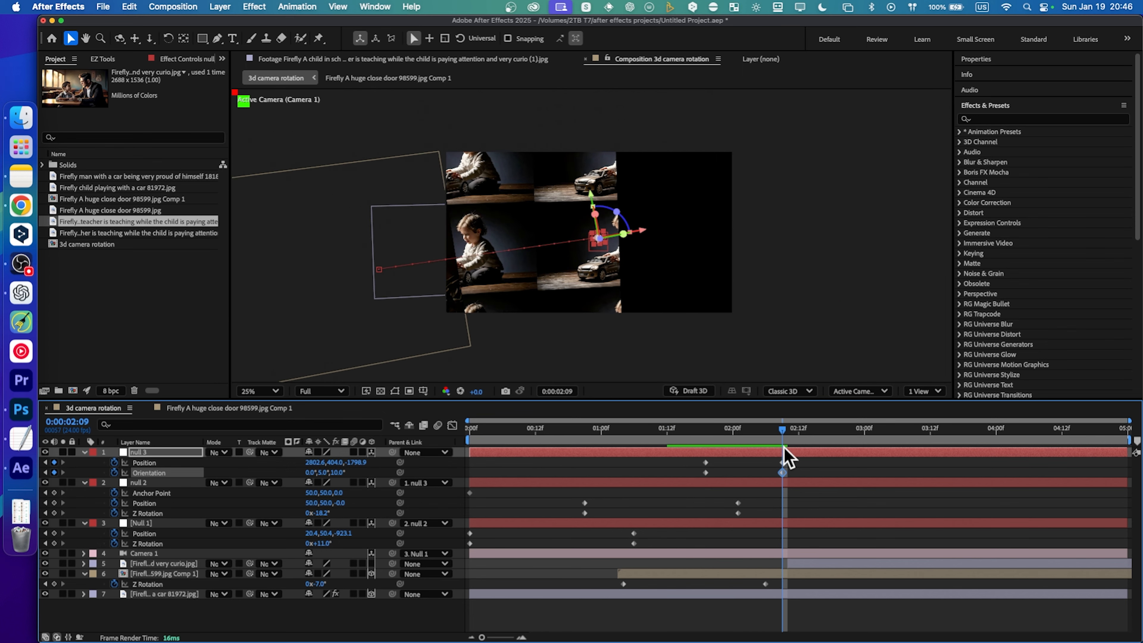
# Apply Easy Ease to all of null 3's Position and Orientation keyframes
pyautogui.moveTo(783, 471); pyautogui.dragTo(696, 460)
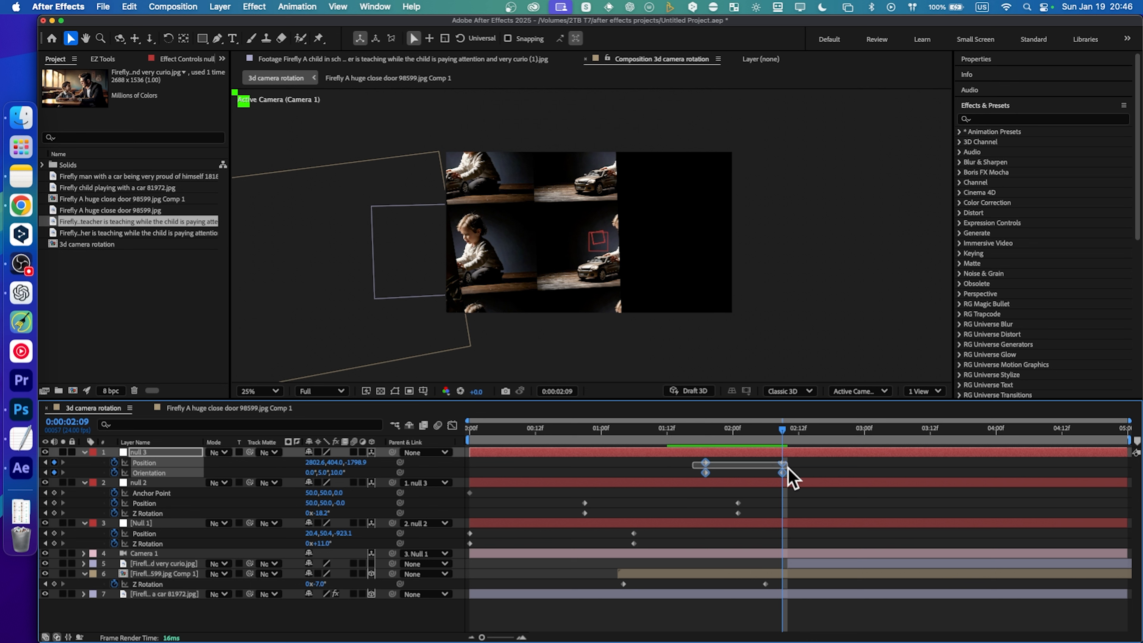
pyautogui.rightClick(706, 469)
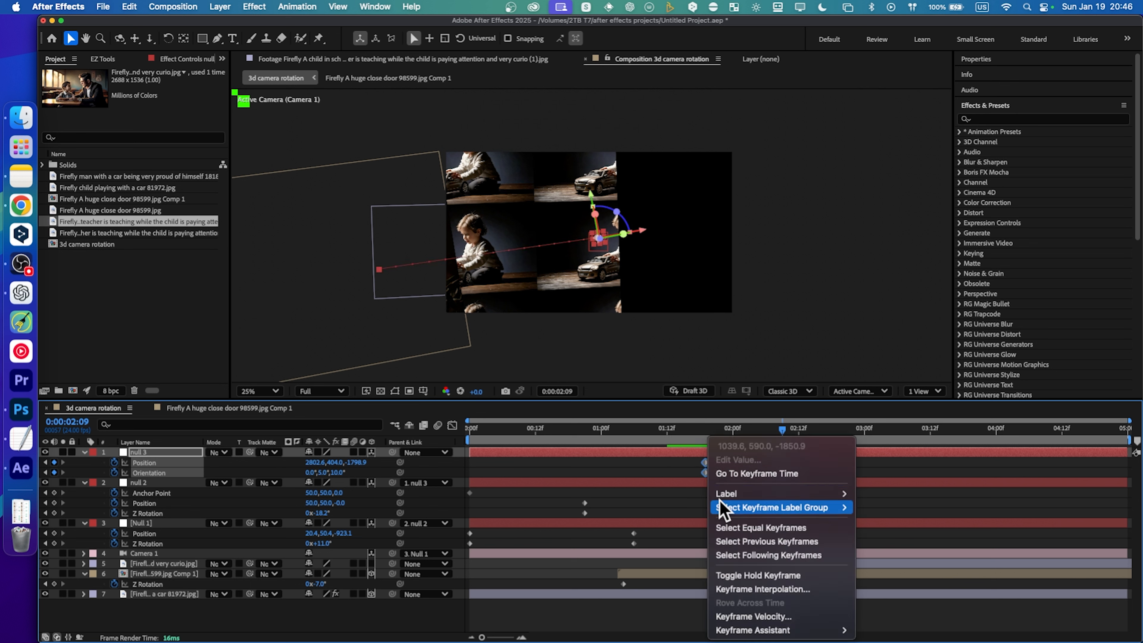
pyautogui.moveTo(769, 629)
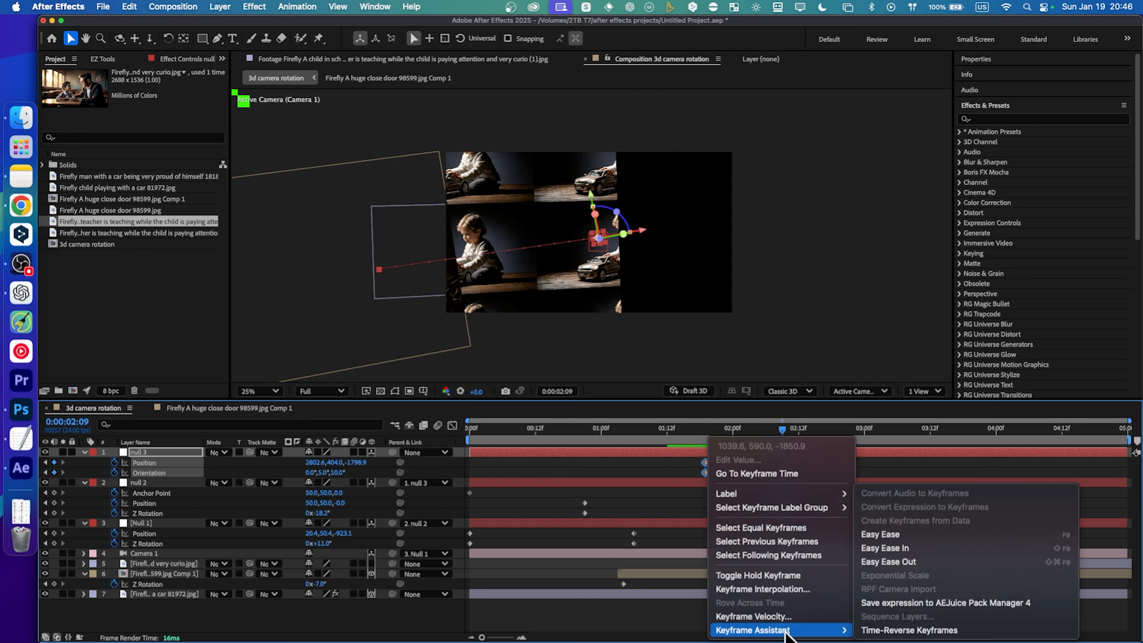
pyautogui.click(881, 535)
# In null 3's Position speed graph, pull both influence handles to the middle for a steep central peak, and preview the move
pyautogui.click(452, 426)
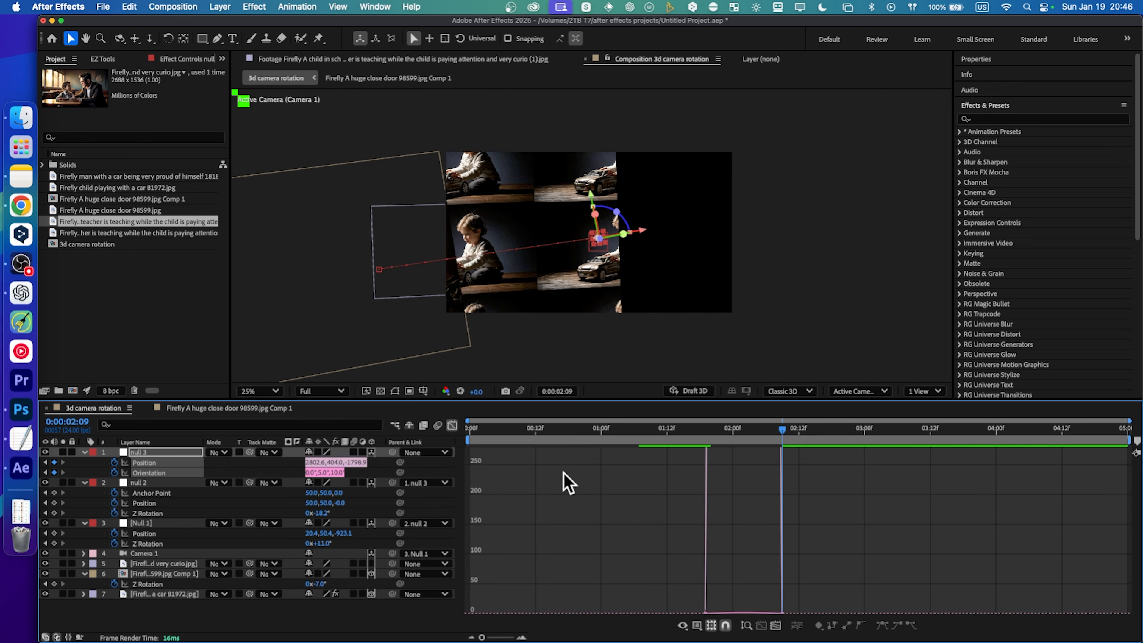
pyautogui.click(167, 462)
pyautogui.click(572, 546)
pyautogui.click(265, 609)
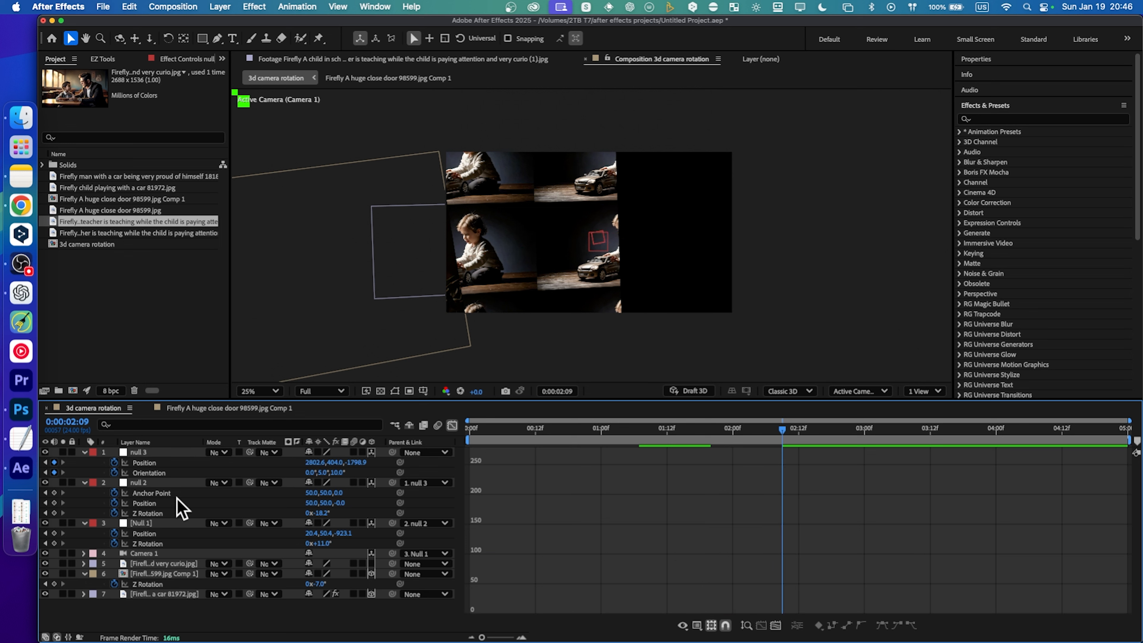
pyautogui.click(157, 464)
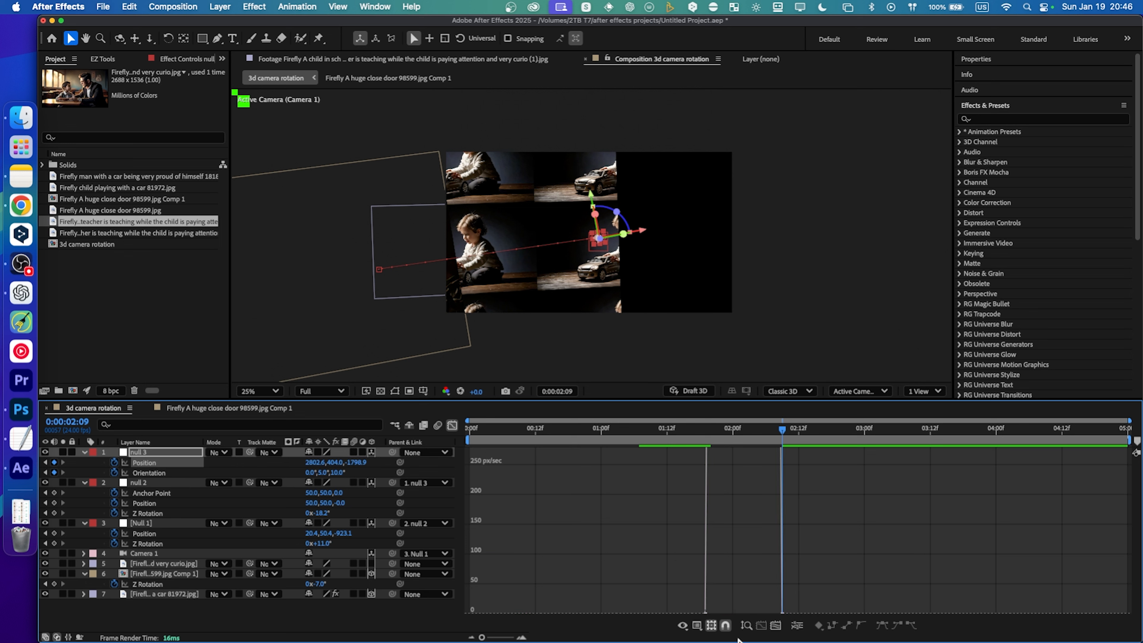
pyautogui.click(776, 624)
pyautogui.click(598, 597)
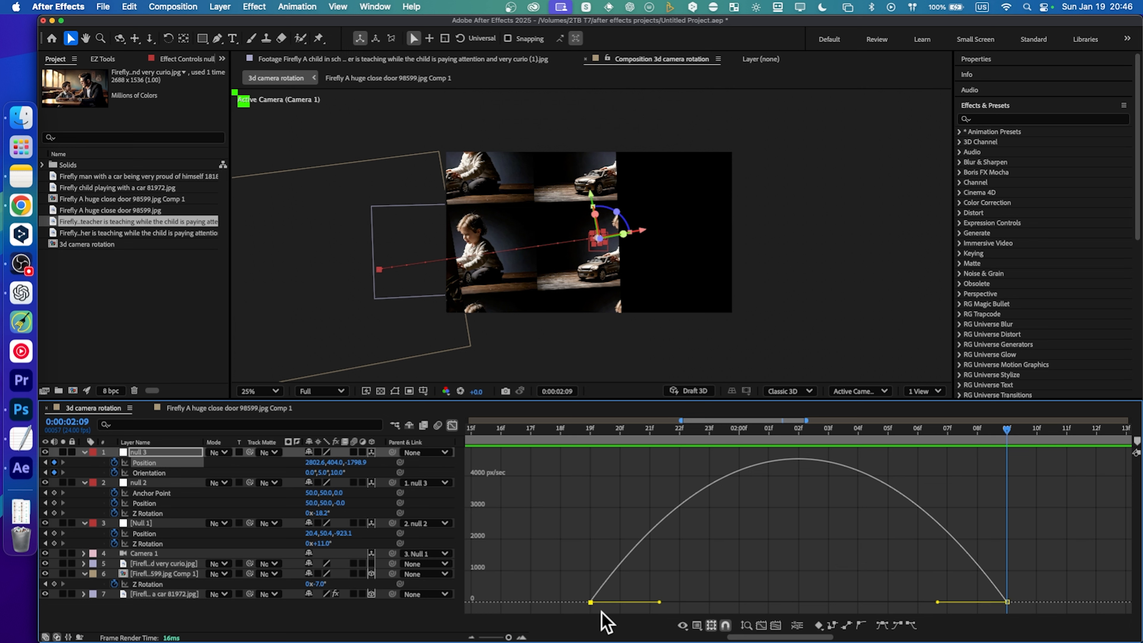
pyautogui.moveTo(659, 602); pyautogui.dragTo(779, 602)
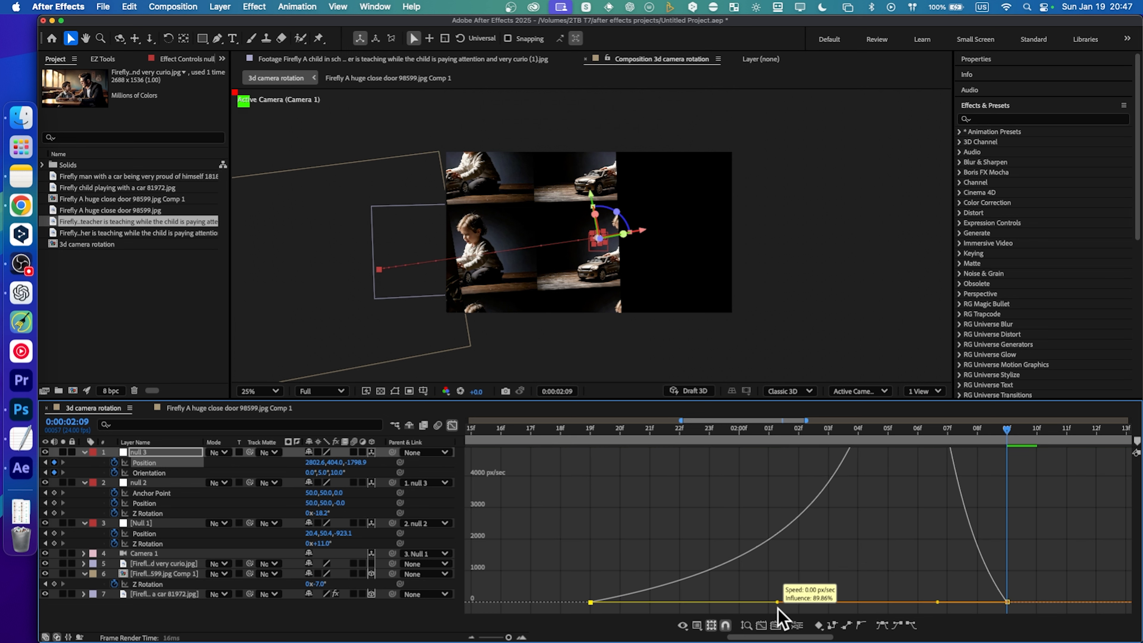
pyautogui.moveTo(937, 603); pyautogui.dragTo(798, 602)
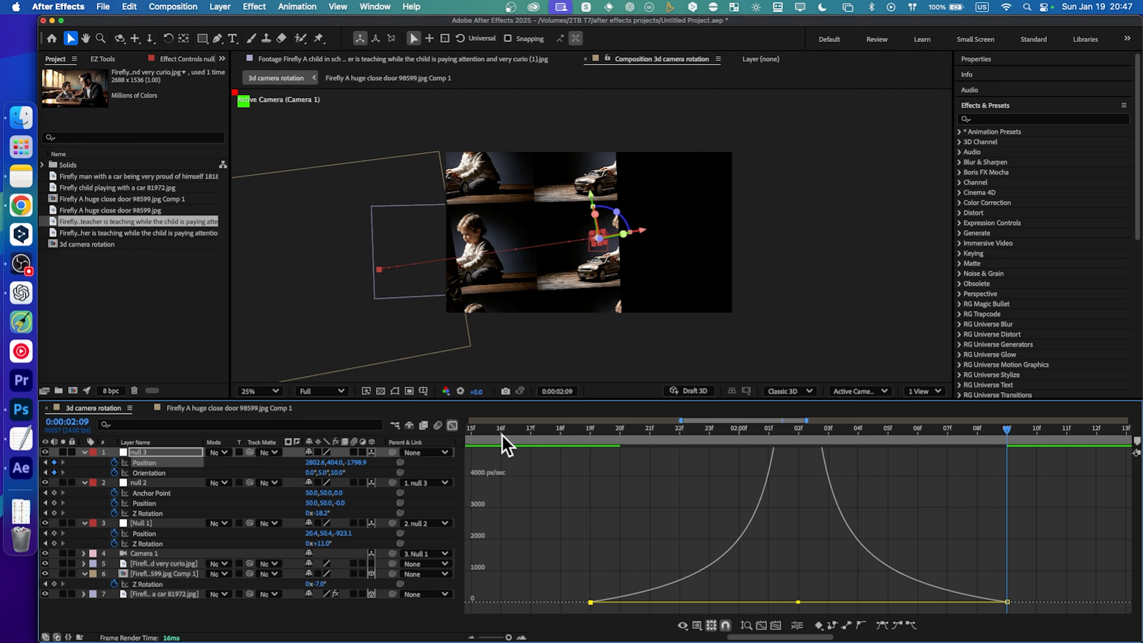
pyautogui.click(454, 425)
pyautogui.moveTo(653, 446); pyautogui.dragTo(913, 459)
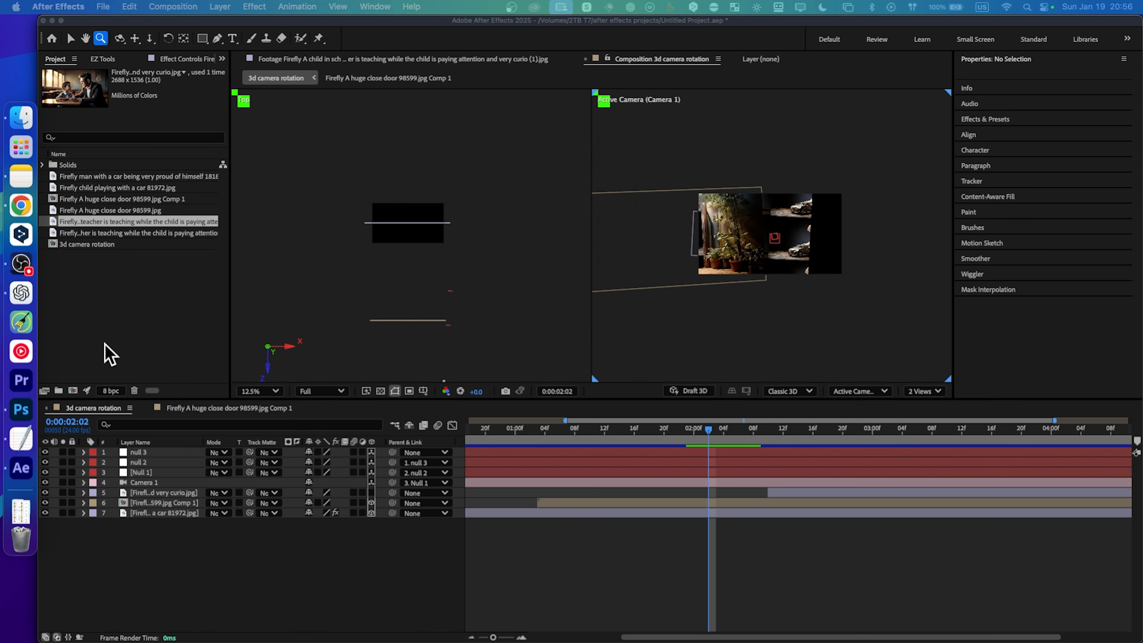
# Add the teacher-and-child classroom image directly above the child-with-car layer and make it a 3D layer
pyautogui.click(71, 217)
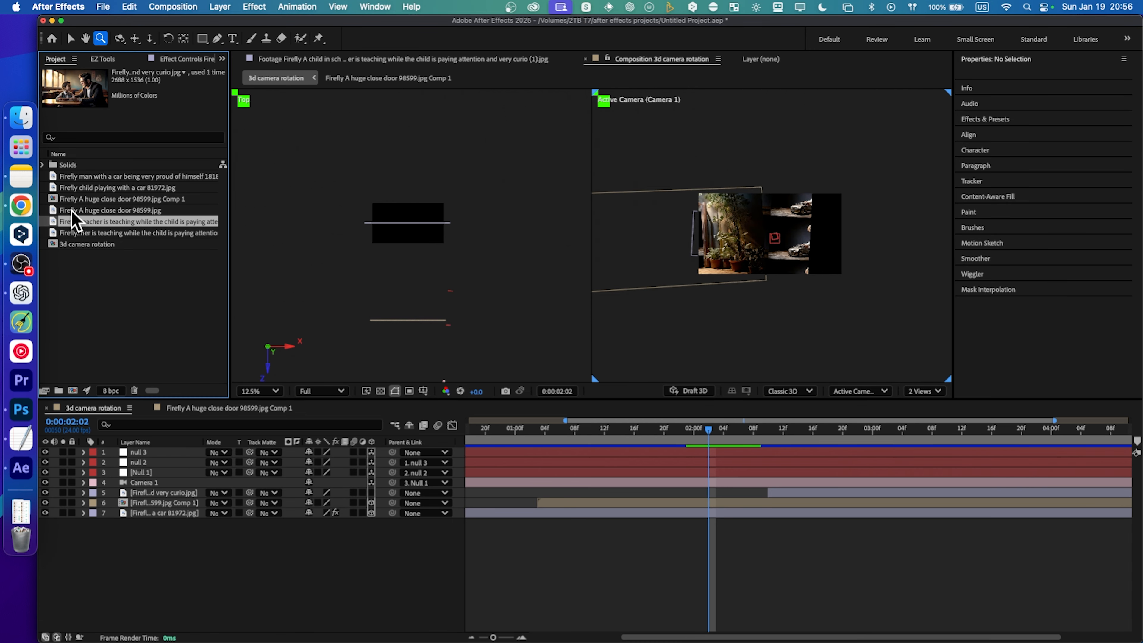
pyautogui.click(72, 210)
pyautogui.click(75, 189)
pyautogui.click(78, 221)
pyautogui.moveTo(80, 228); pyautogui.dragTo(222, 522)
pyautogui.click(371, 512)
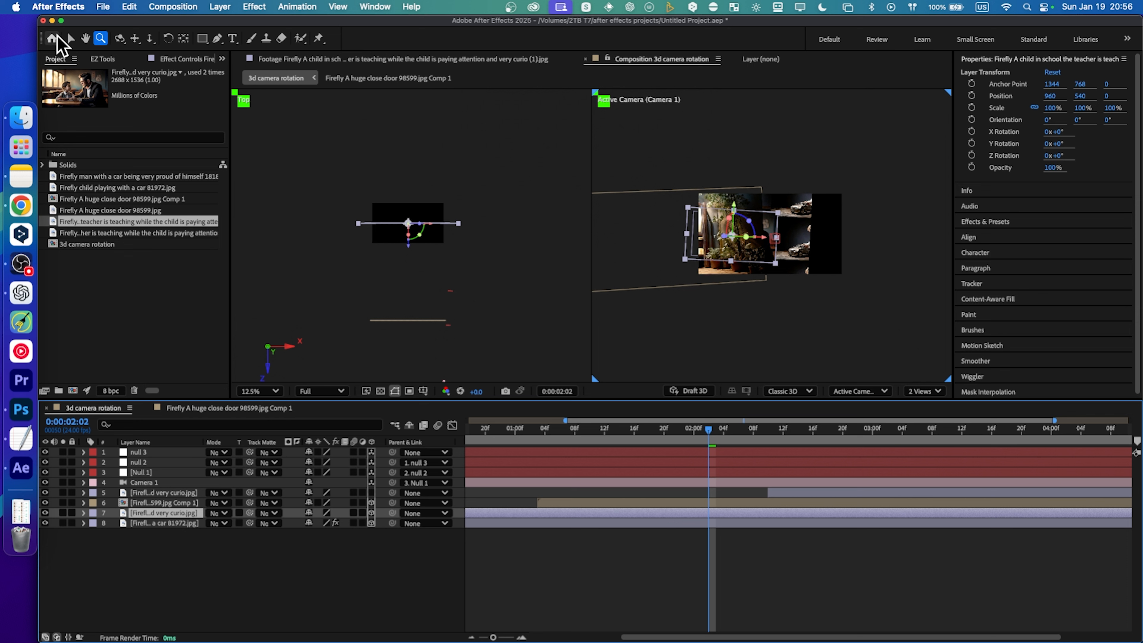
# Place the 3D classroom image at about 2656, 400.6, -2461.5, scaled to about 77% and oriented 1.7° in Y
pyautogui.click(70, 38)
pyautogui.moveTo(411, 243); pyautogui.dragTo(470, 336)
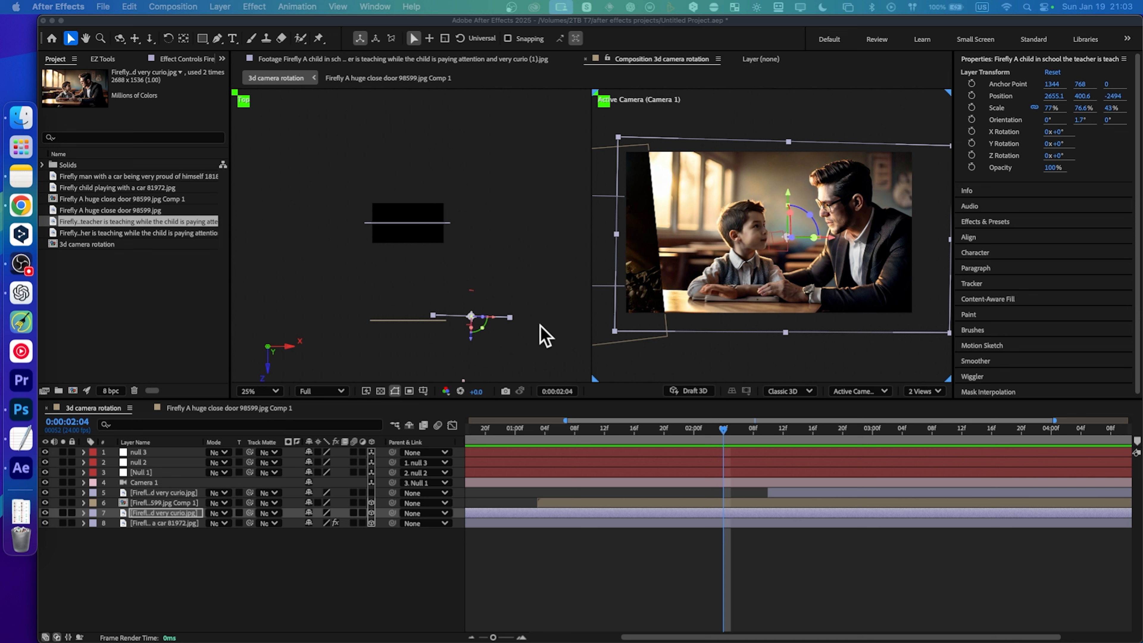
pyautogui.moveTo(472, 337)
pyautogui.mouseDown()
pyautogui.moveTo(477, 348)
pyautogui.moveTo(475, 340)
pyautogui.mouseUp()
# Hide the 3D classroom image at 0:00:02:08 to compare it with the flat copy
pyautogui.click(431, 322)
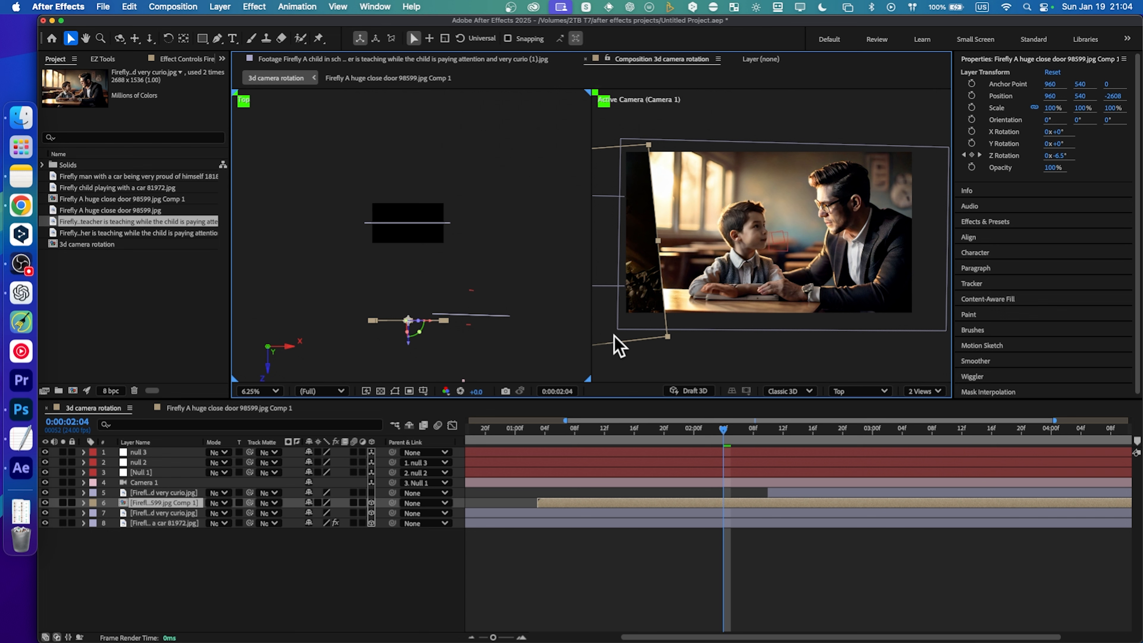
pyautogui.moveTo(721, 427); pyautogui.dragTo(753, 424)
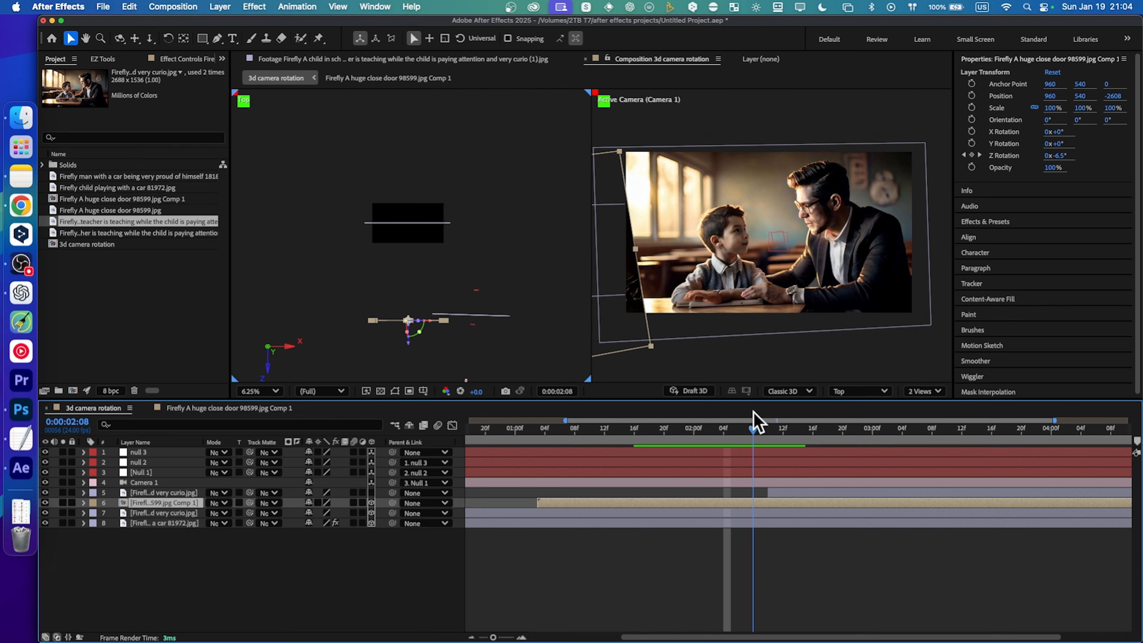
pyautogui.click(48, 493)
pyautogui.click(45, 493)
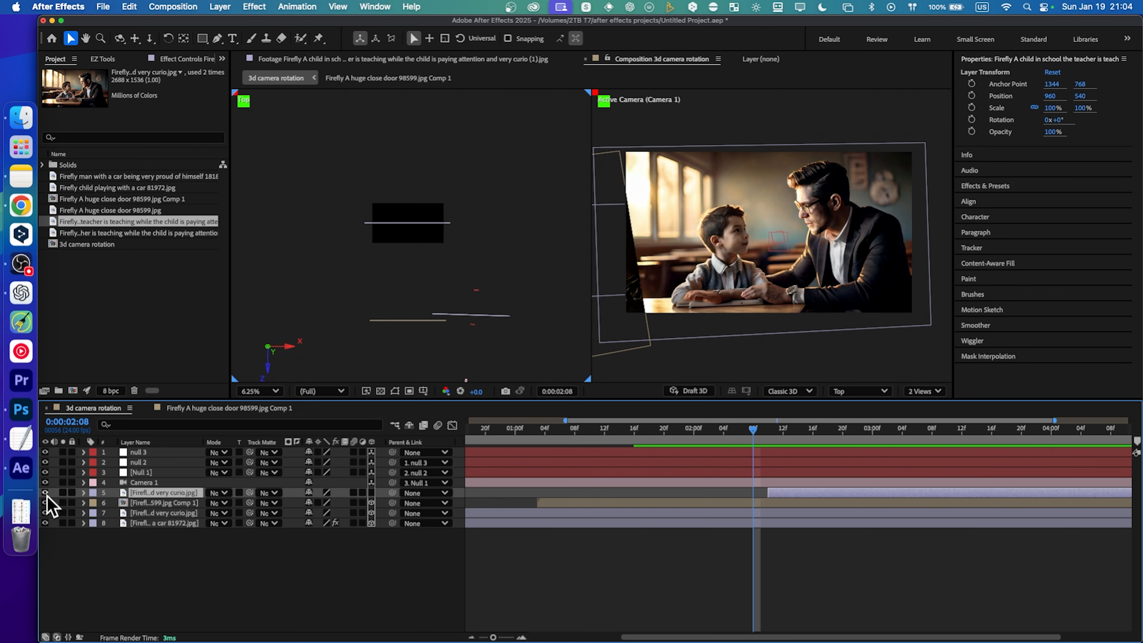
pyautogui.click(461, 309)
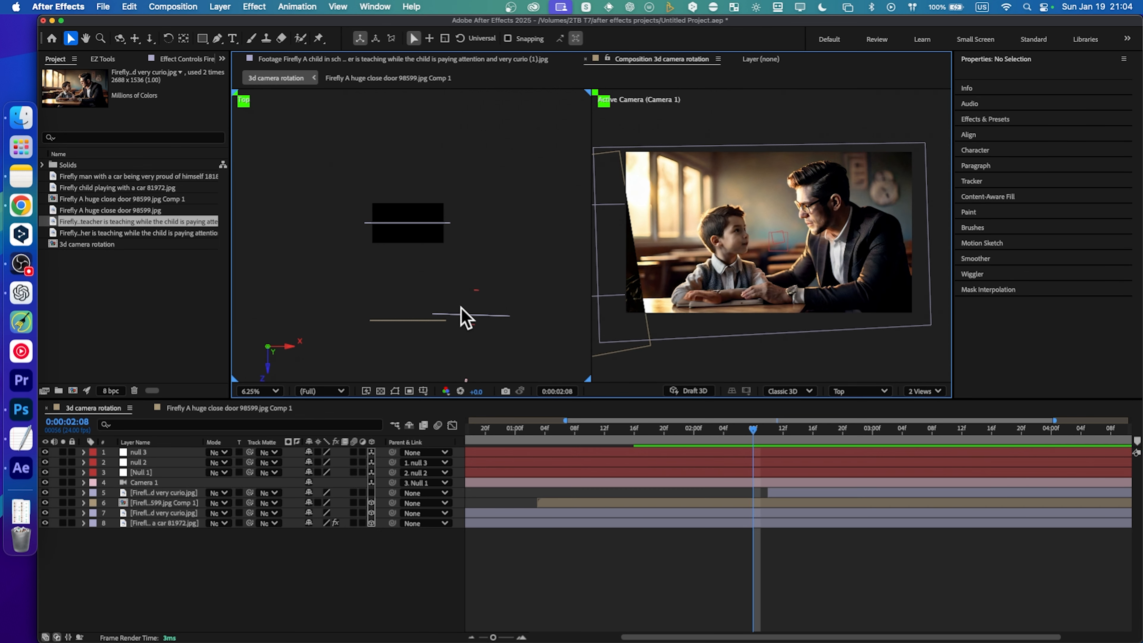
pyautogui.click(463, 313)
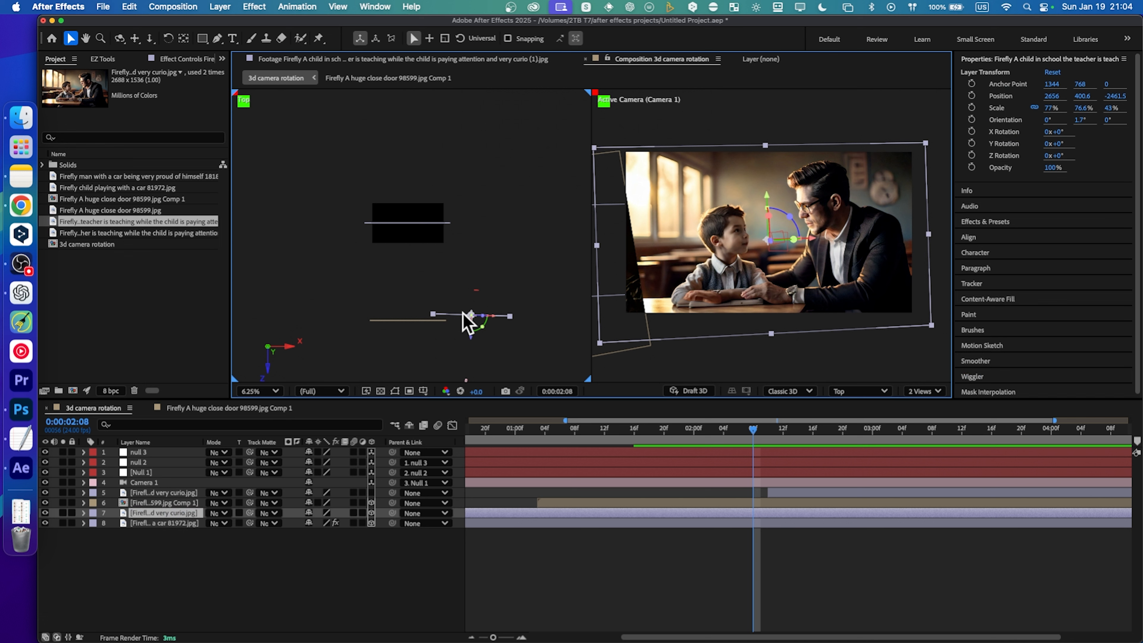
pyautogui.click(50, 515)
pyautogui.click(45, 513)
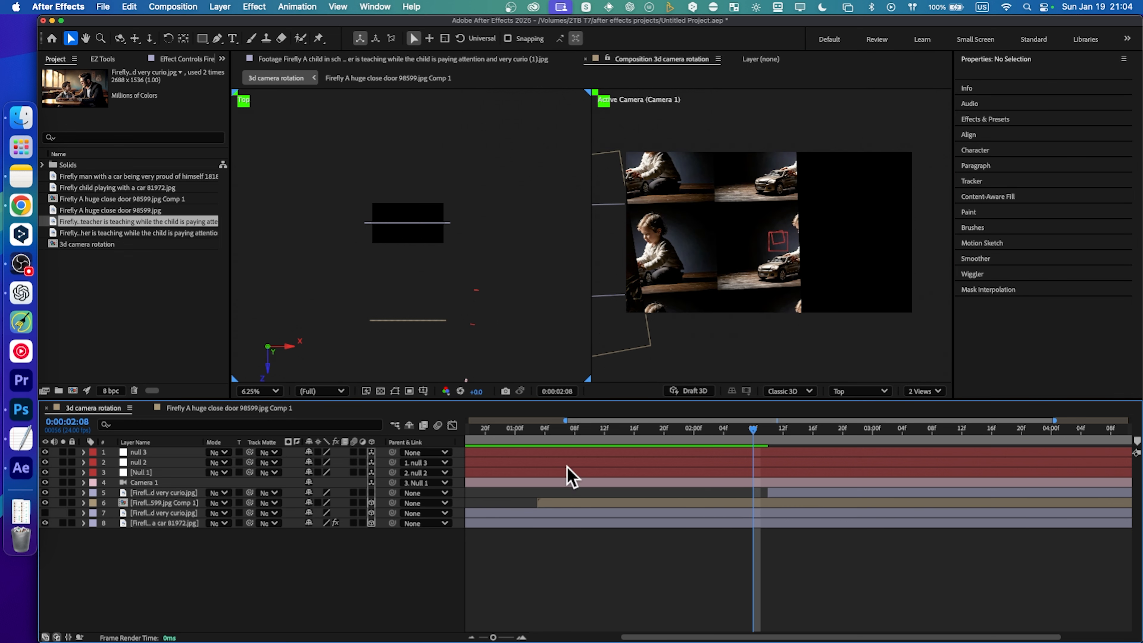
# Delete the flat 2D classroom layer and make the 3D classroom image visible
pyautogui.moveTo(717, 429); pyautogui.dragTo(778, 437)
pyautogui.click(772, 493)
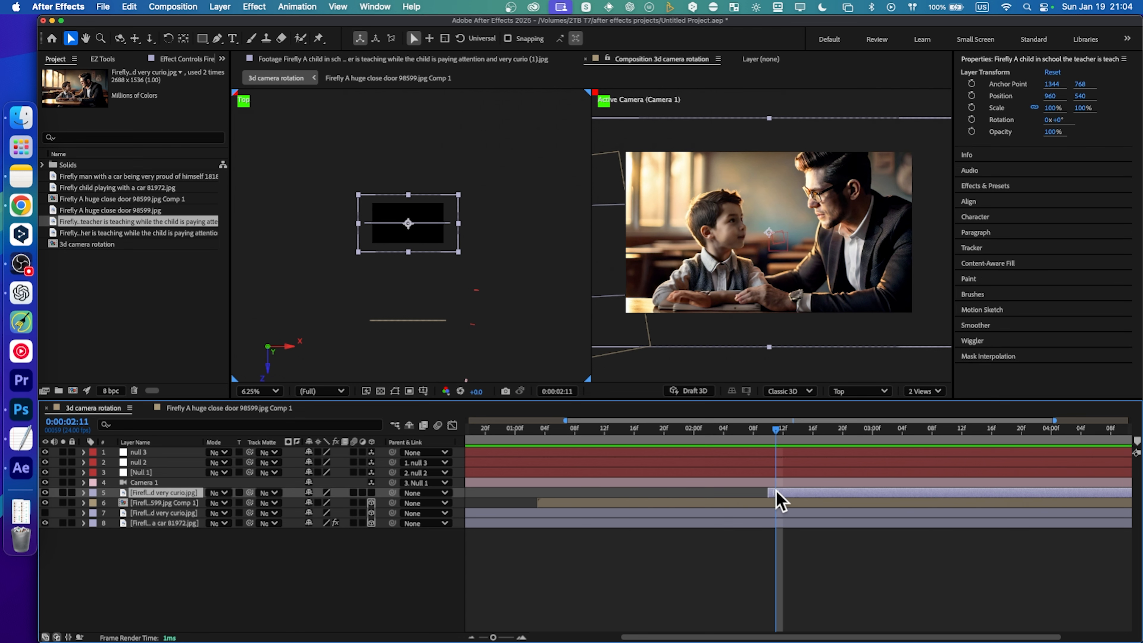
pyautogui.press('Delete')
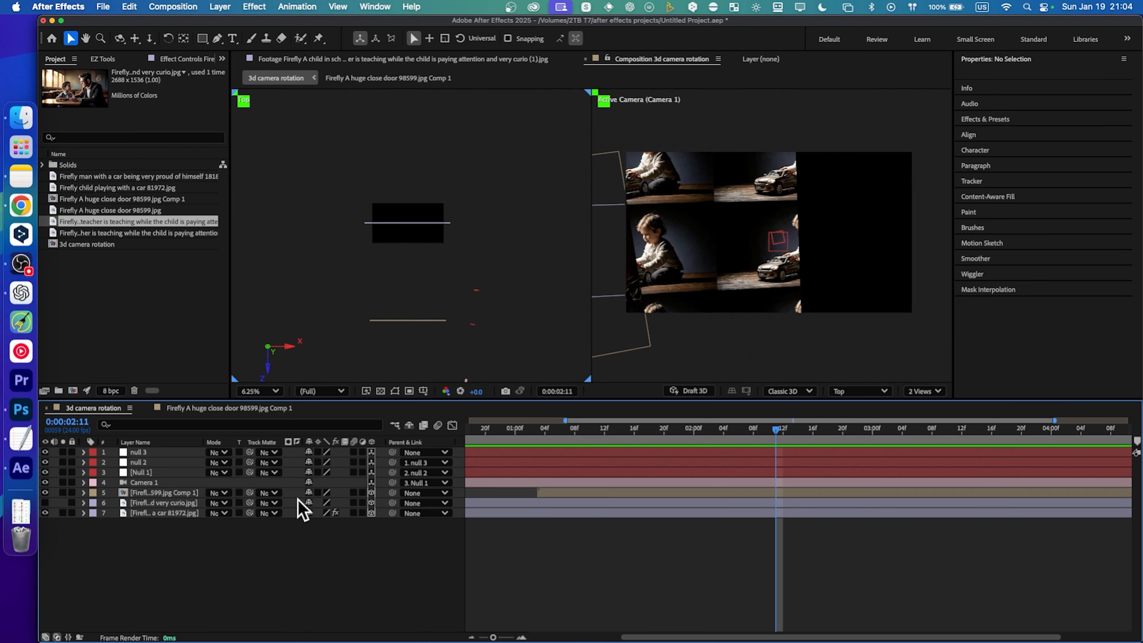
pyautogui.click(47, 503)
# At 0:00:02:19, keyframe null 3's Position at about 2802.6, 354.0, -1499.9 and collapse its properties
pyautogui.moveTo(681, 432); pyautogui.dragTo(834, 430)
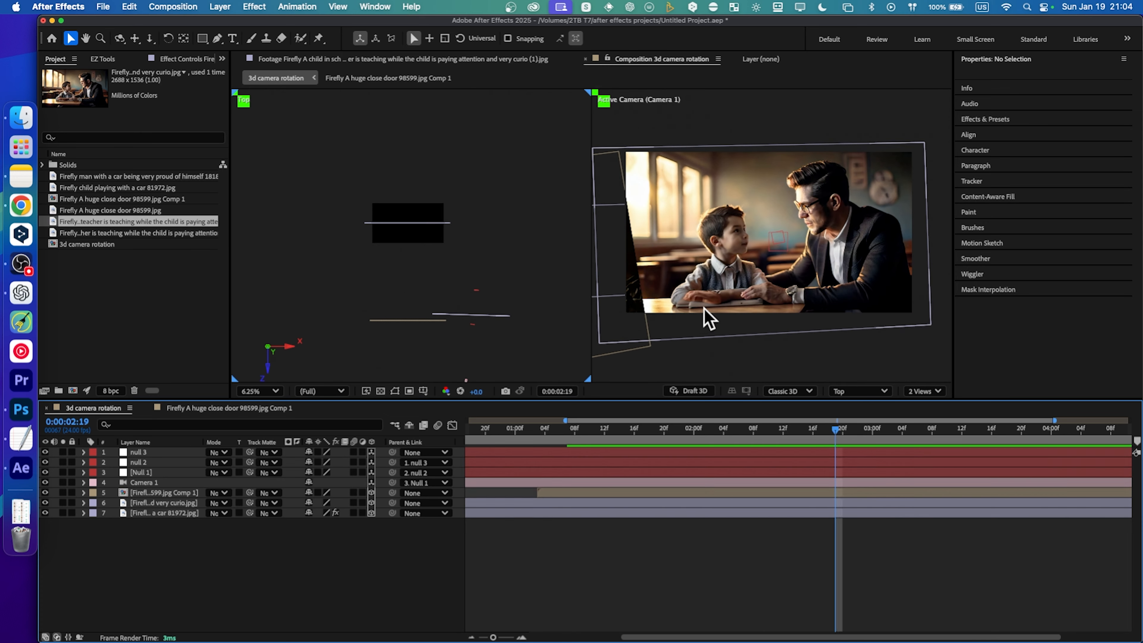
pyautogui.click(186, 451)
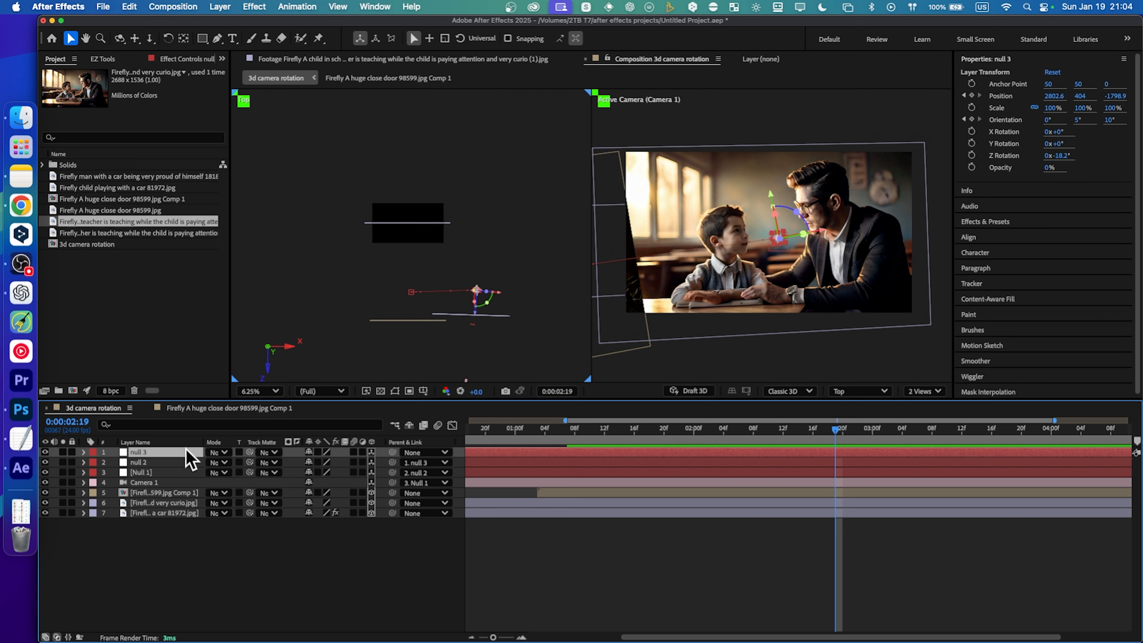
pyautogui.press('u')
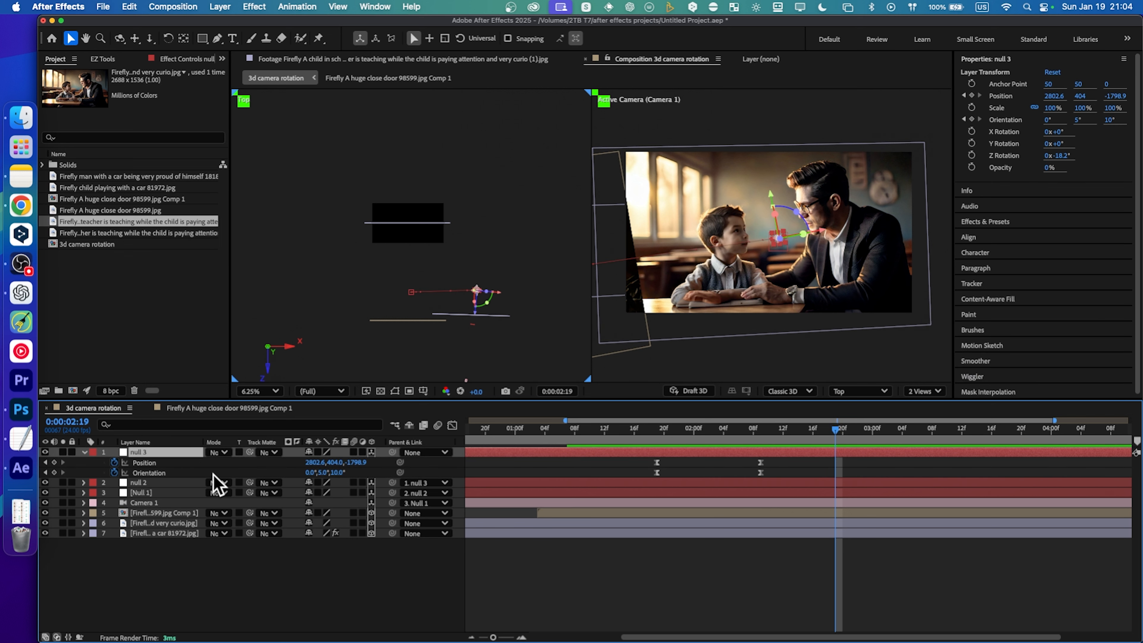
pyautogui.moveTo(356, 462); pyautogui.dragTo(541, 462)
pyautogui.moveTo(344, 457); pyautogui.dragTo(306, 477)
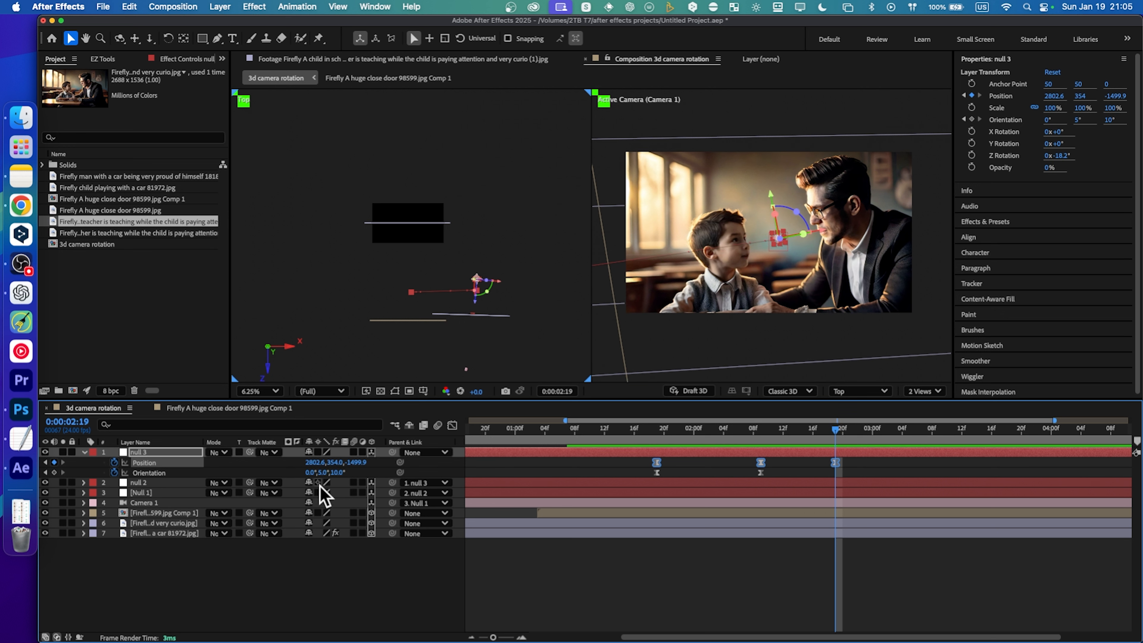
pyautogui.click(83, 453)
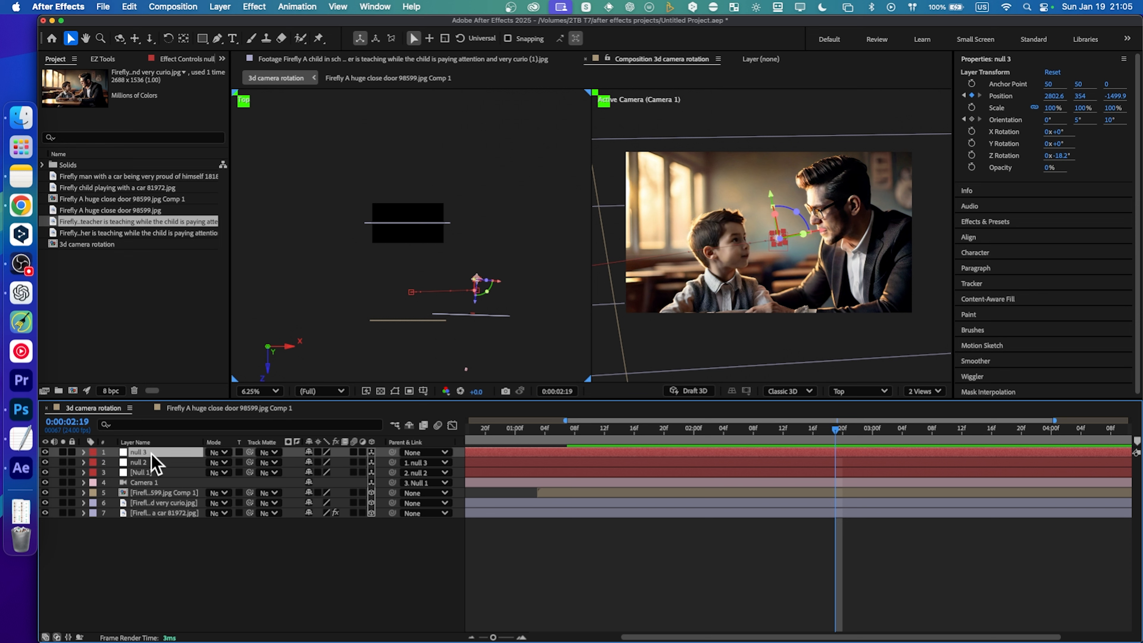
# Duplicate null 3 and remove all Position and Orientation keyframes from the copy
pyautogui.press('super+alt+shift+y')
pyautogui.press('u')
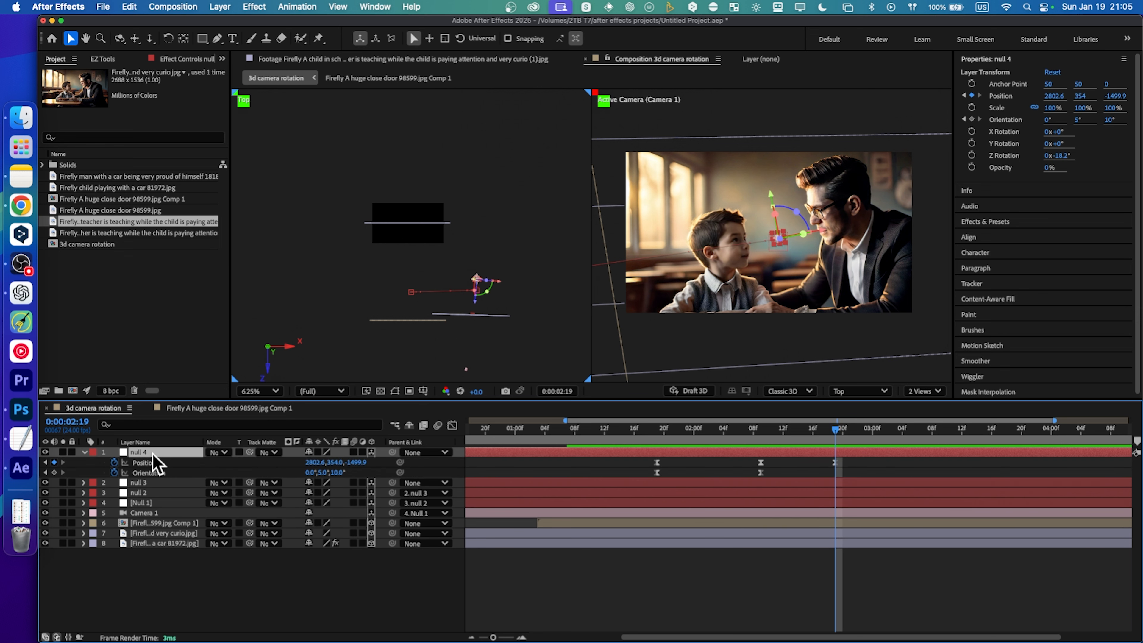
pyautogui.click(131, 472)
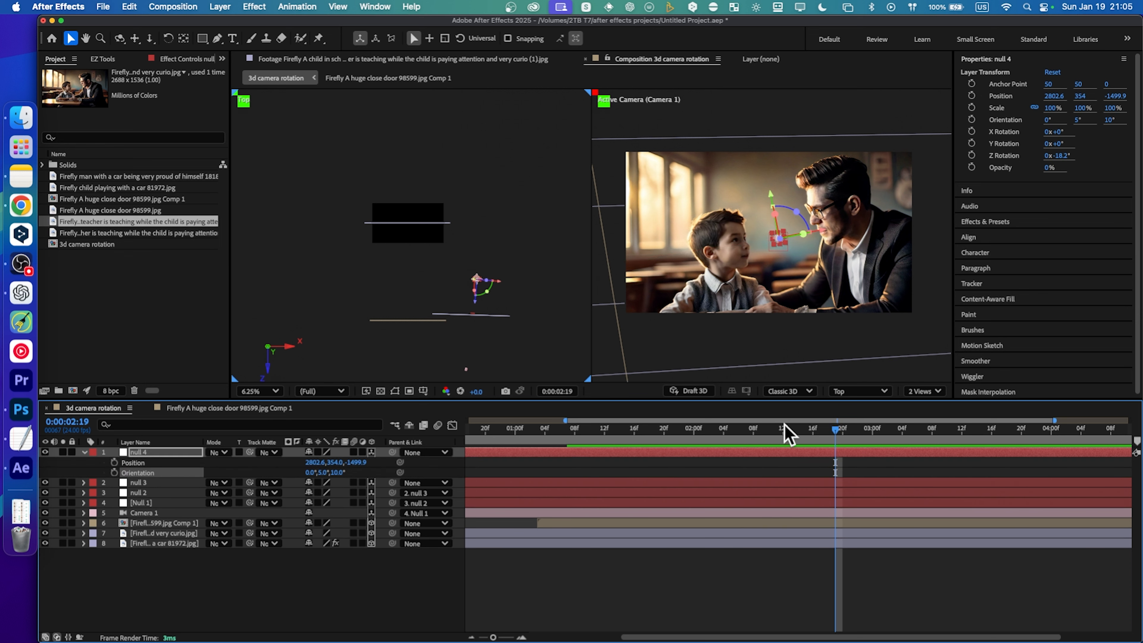
# Keyframe null 4's Position and Orientation at 0:00:02:18
pyautogui.moveTo(835, 441)
pyautogui.mouseDown()
pyautogui.moveTo(740, 436)
pyautogui.moveTo(845, 437)
pyautogui.moveTo(832, 442)
pyautogui.mouseUp()
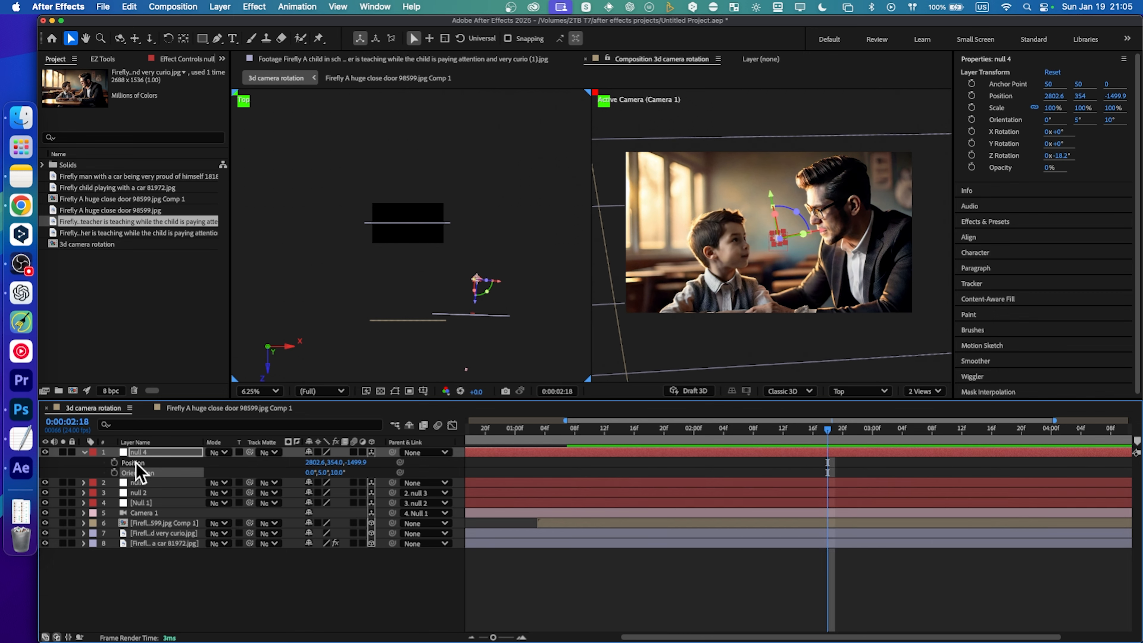
pyautogui.click(115, 463)
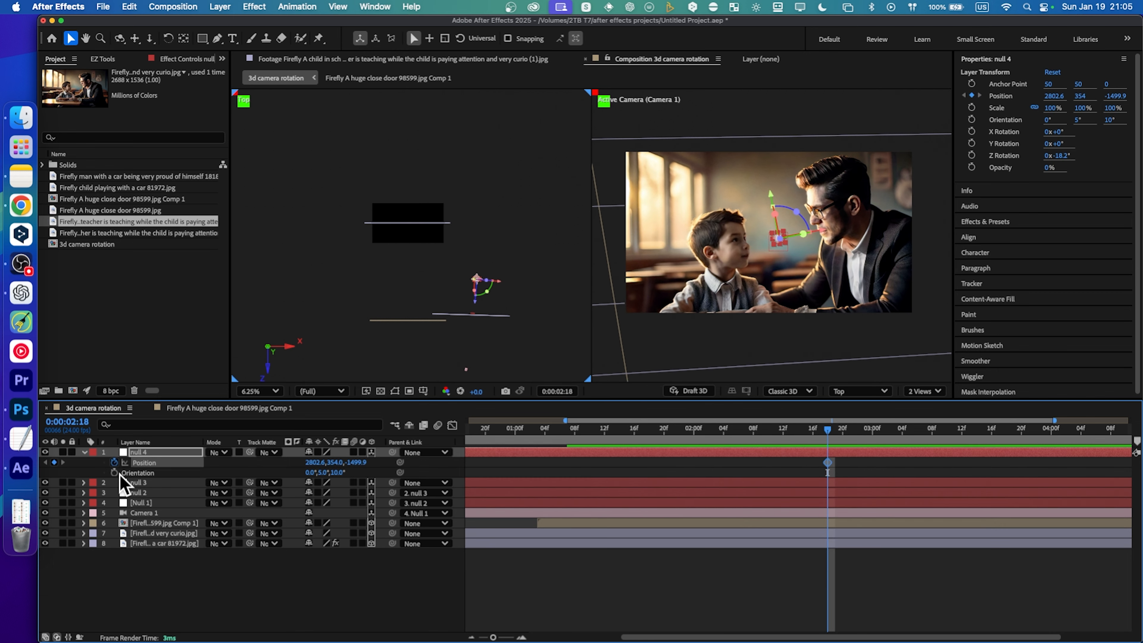
pyautogui.click(119, 473)
pyautogui.click(115, 473)
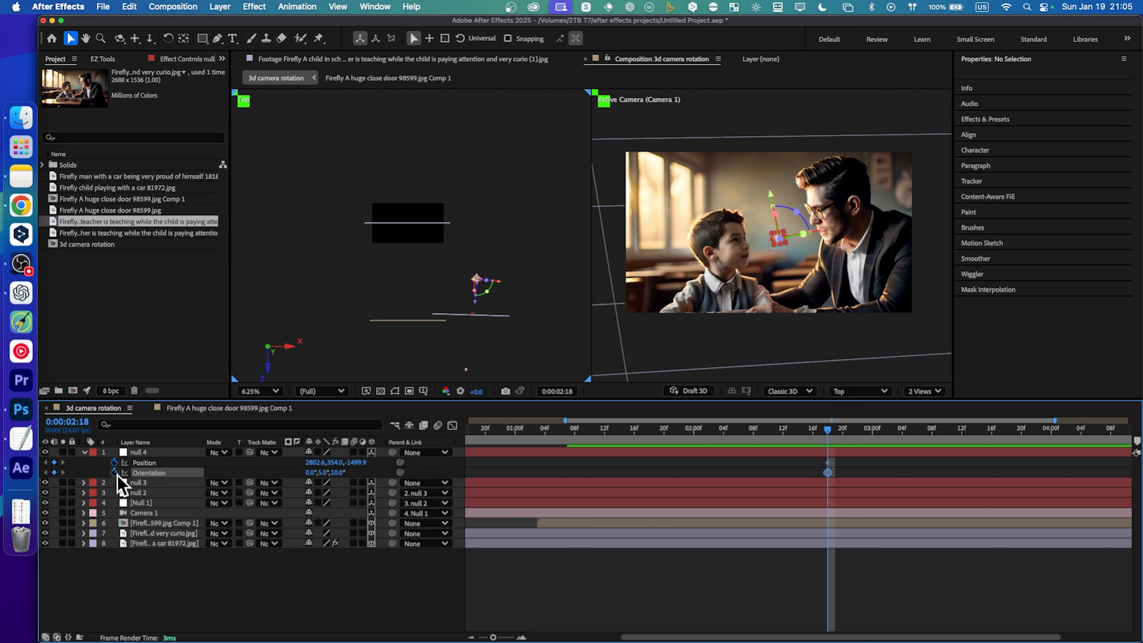
# Add the image of the proud man with a car directly below Camera 1 and make it a 3D layer
pyautogui.click(95, 243)
pyautogui.click(96, 221)
pyautogui.click(97, 199)
pyautogui.click(101, 188)
pyautogui.moveTo(107, 176); pyautogui.dragTo(200, 525)
pyautogui.click(370, 523)
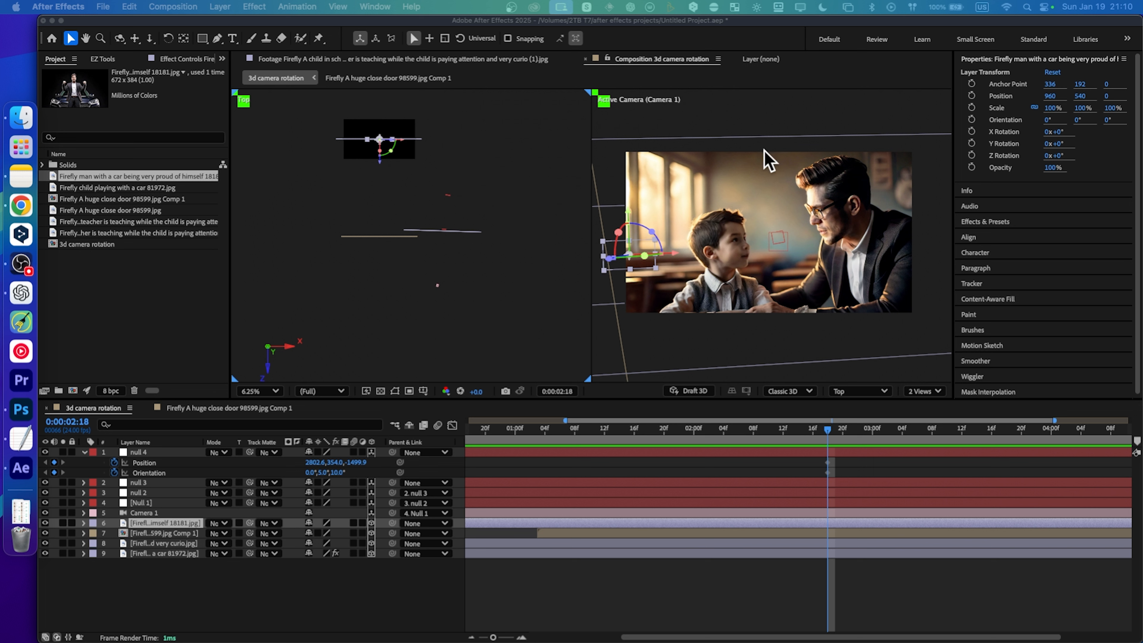
# Parent the man-with-car image layer to Camera 1
pyautogui.click(770, 346)
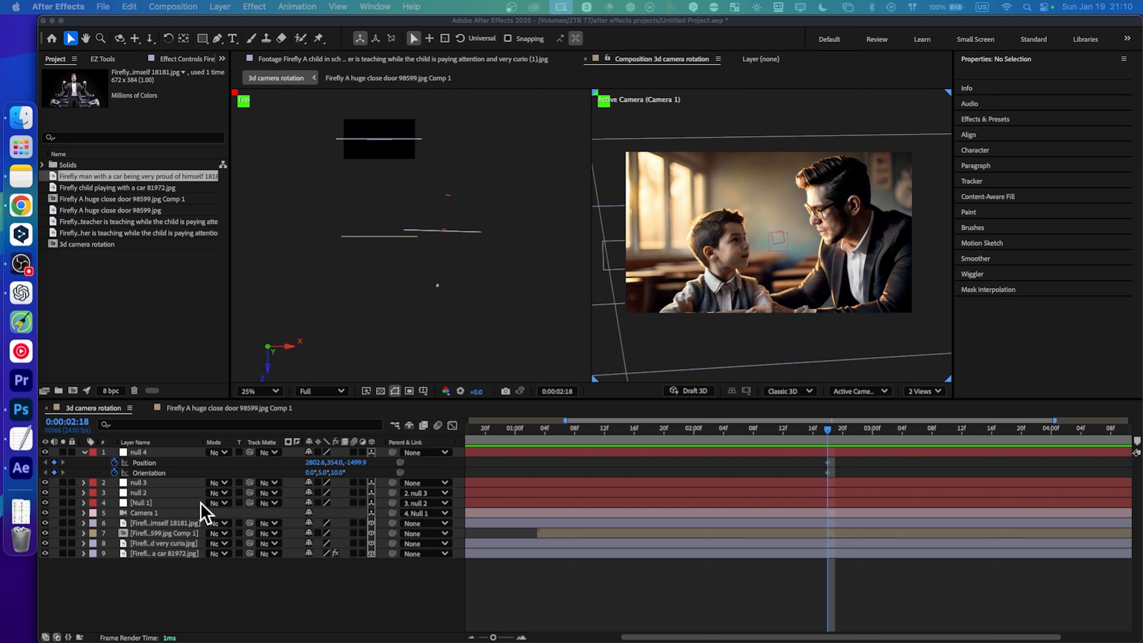
pyautogui.click(198, 524)
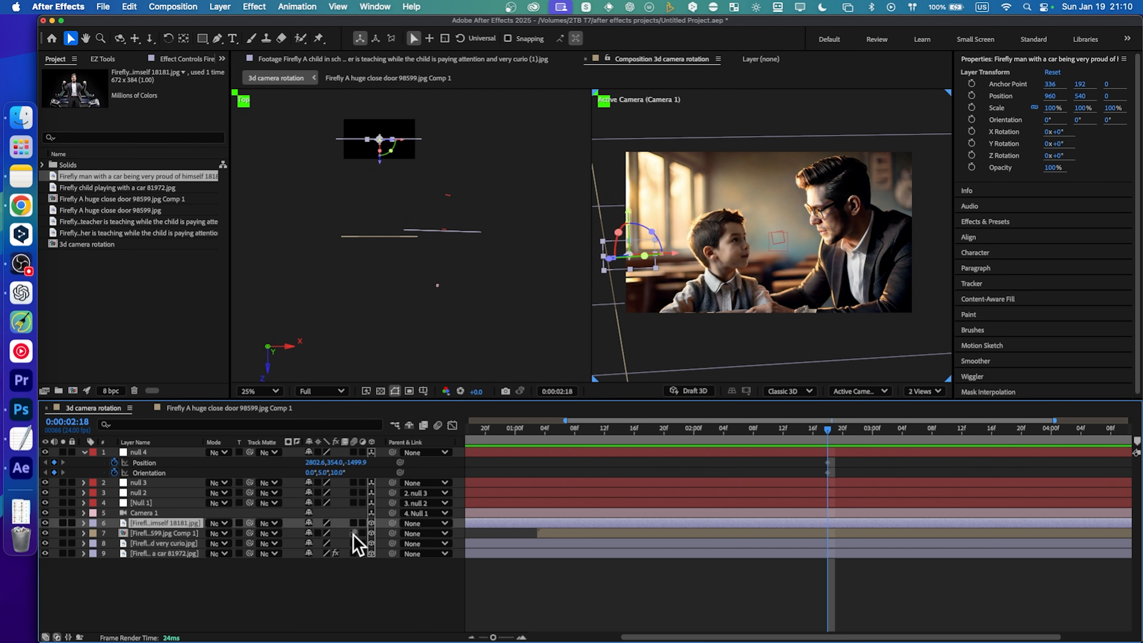
pyautogui.click(419, 523)
pyautogui.click(266, 542)
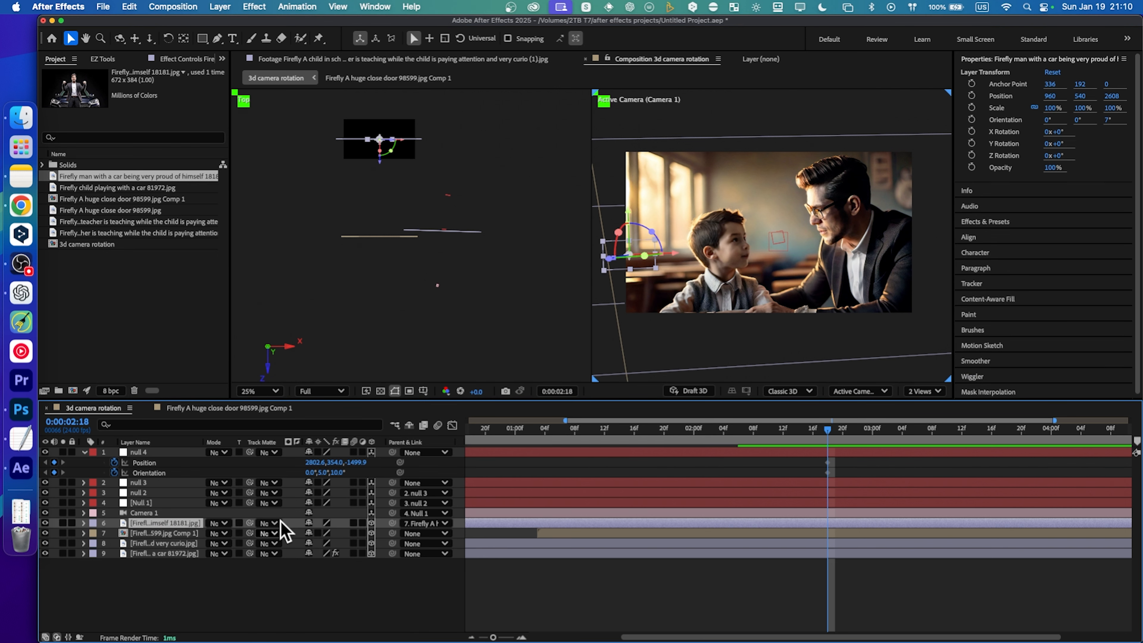
pyautogui.moveTo(393, 523); pyautogui.dragTo(168, 514)
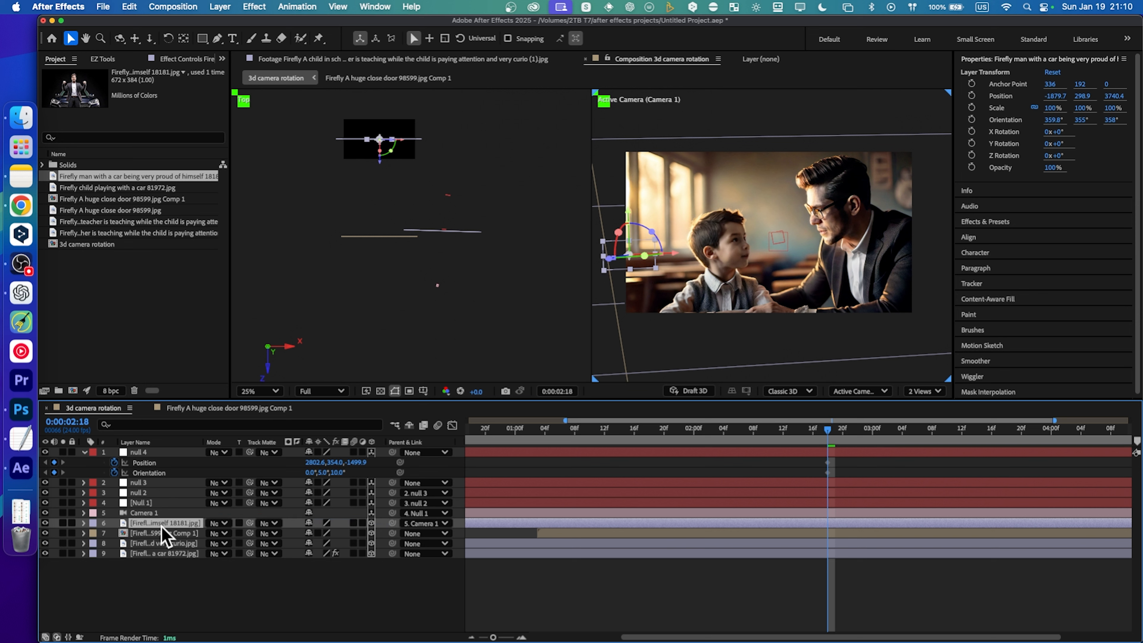
# Set the man-with-car image's Position to 0, 0, 0 relative to its parent camera
pyautogui.press('p')
pyautogui.moveTo(357, 534); pyautogui.dragTo(354, 547)
pyautogui.write('0')
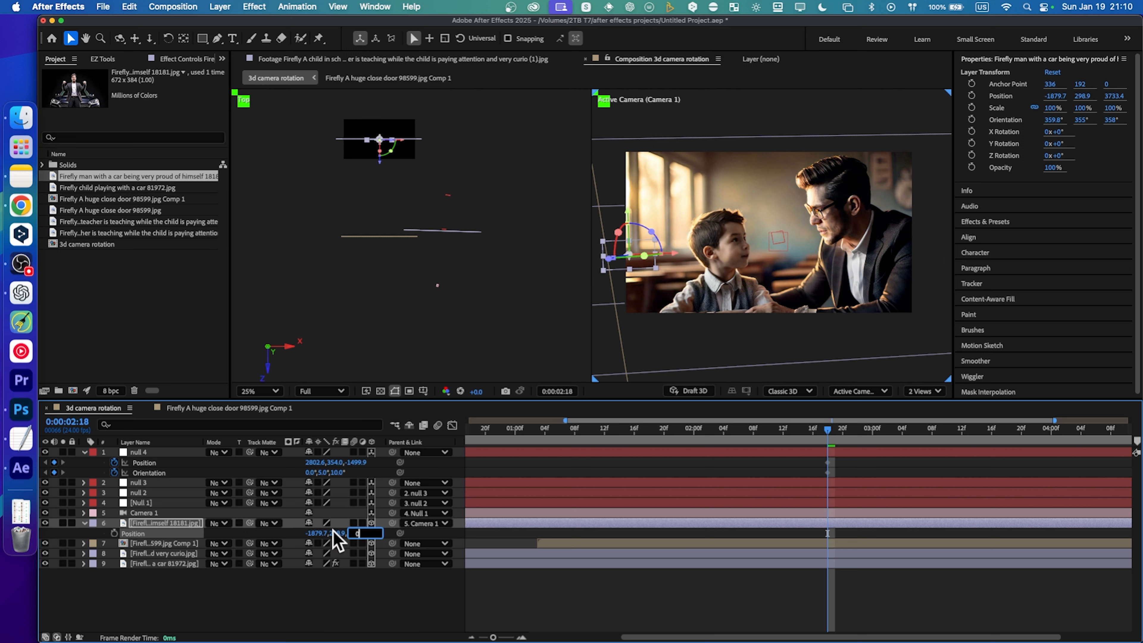
pyautogui.click(336, 534)
pyautogui.write('0')
pyautogui.click(319, 534)
pyautogui.write('0')
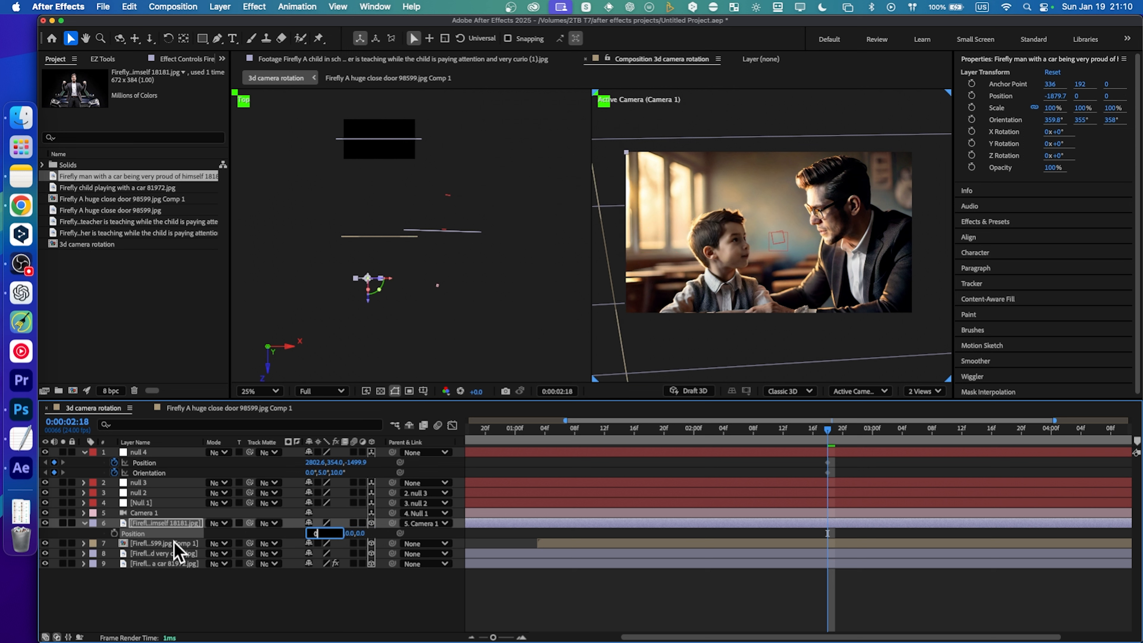
pyautogui.click(319, 604)
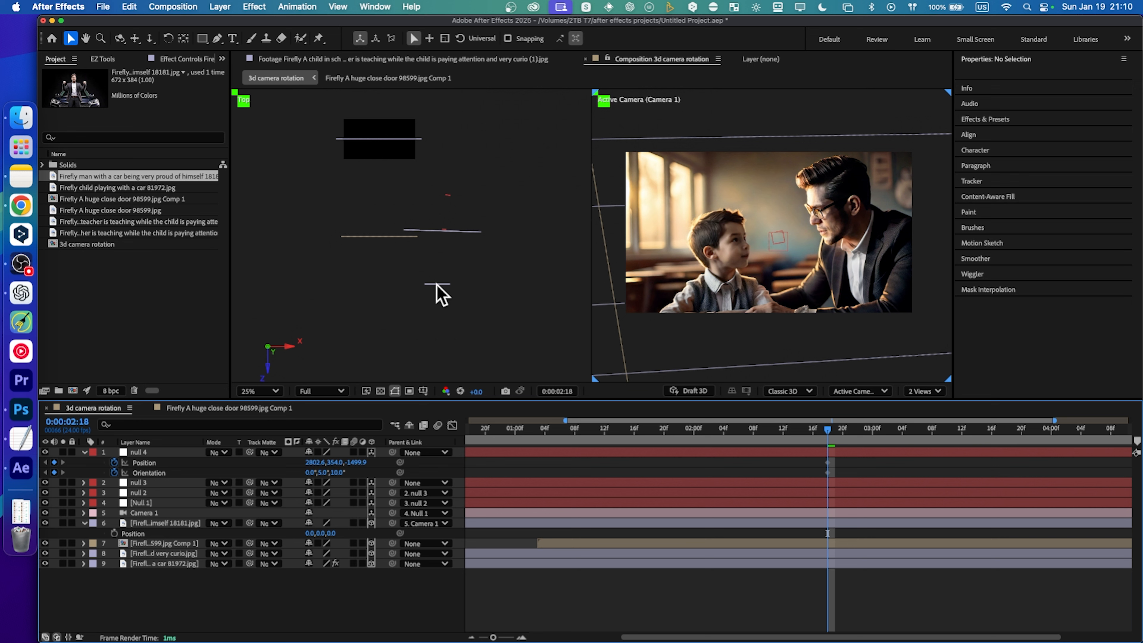
# Set the man-with-car image's parent back to None and collapse its properties
pyautogui.click(174, 513)
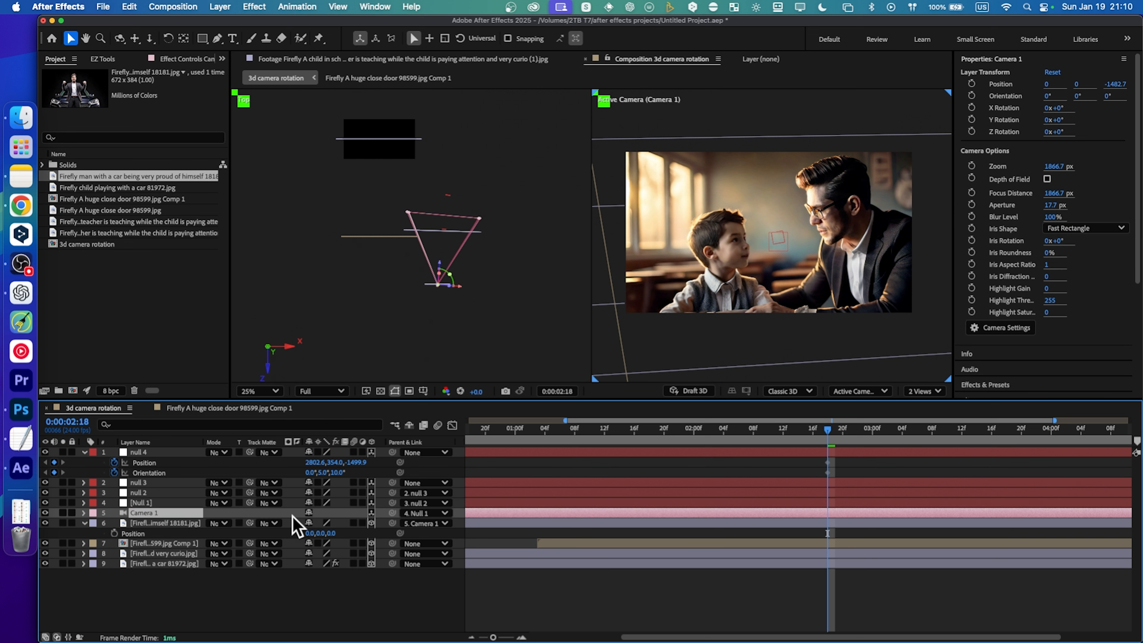
pyautogui.click(421, 524)
pyautogui.click(421, 513)
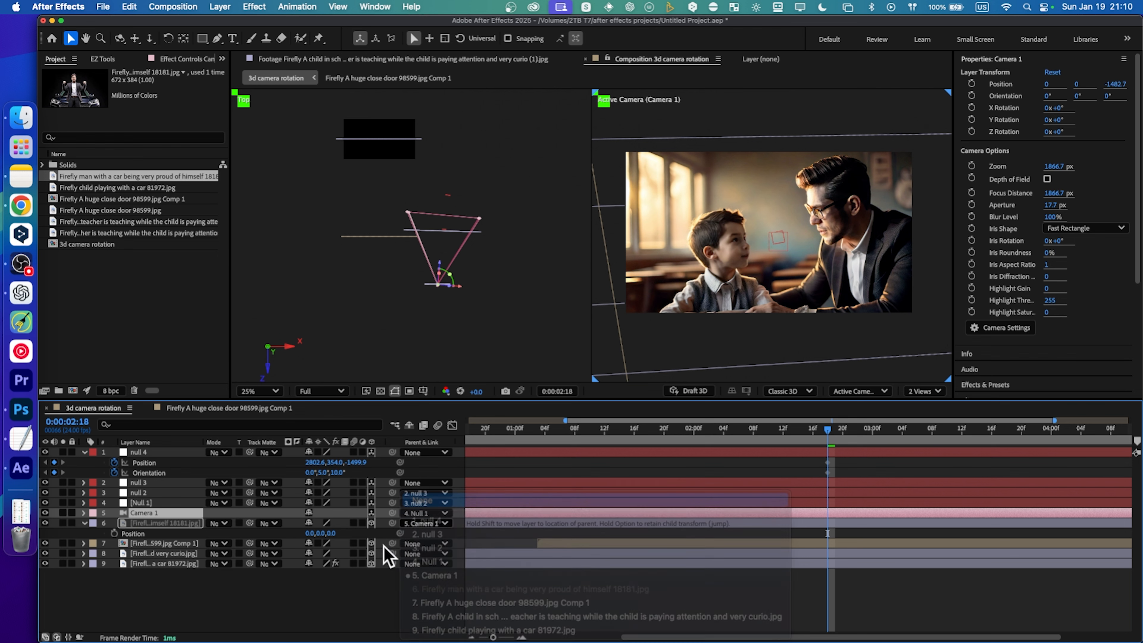
pyautogui.click(84, 523)
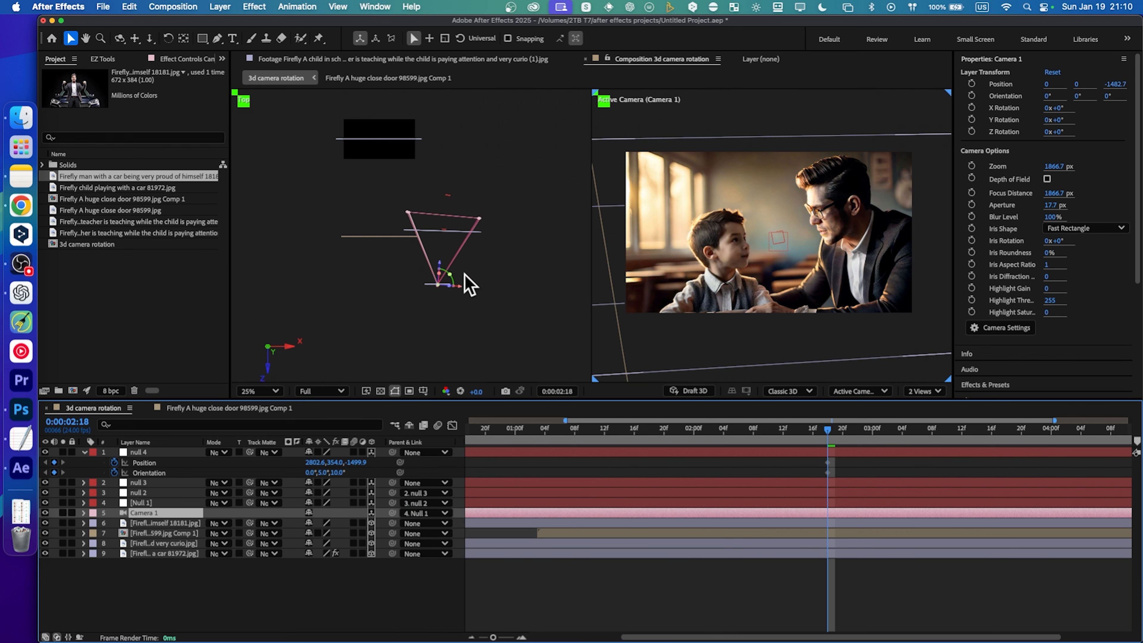
# Move the man-with-car image forward in depth to a Z Position of about -2690.8, in front of the classroom image
pyautogui.moveTo(441, 271); pyautogui.dragTo(440, 252)
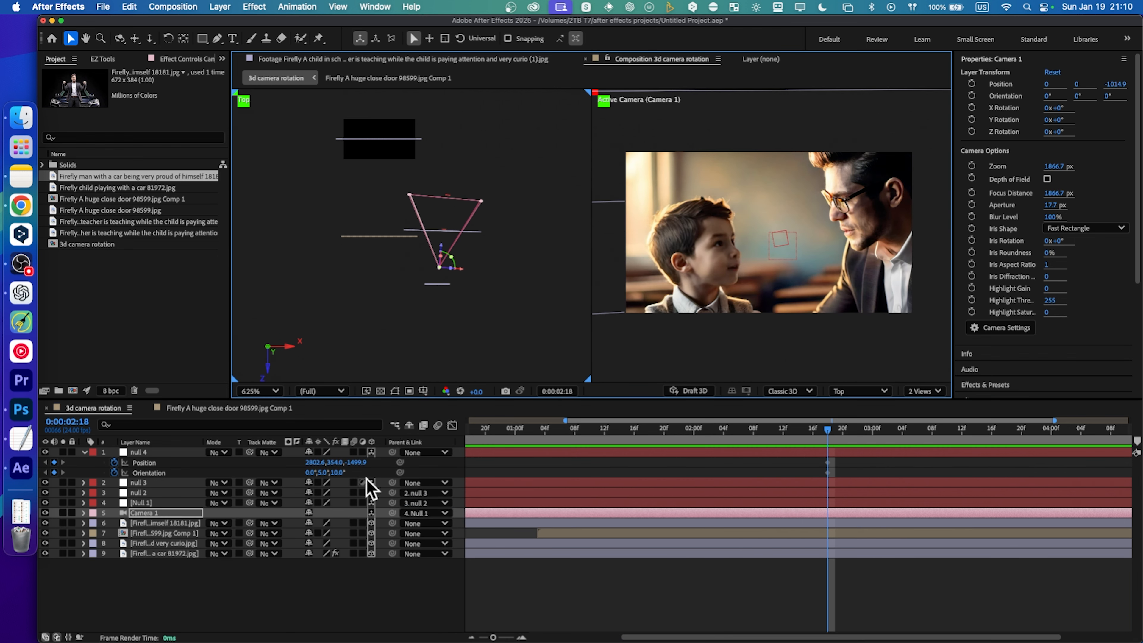
pyautogui.click(192, 523)
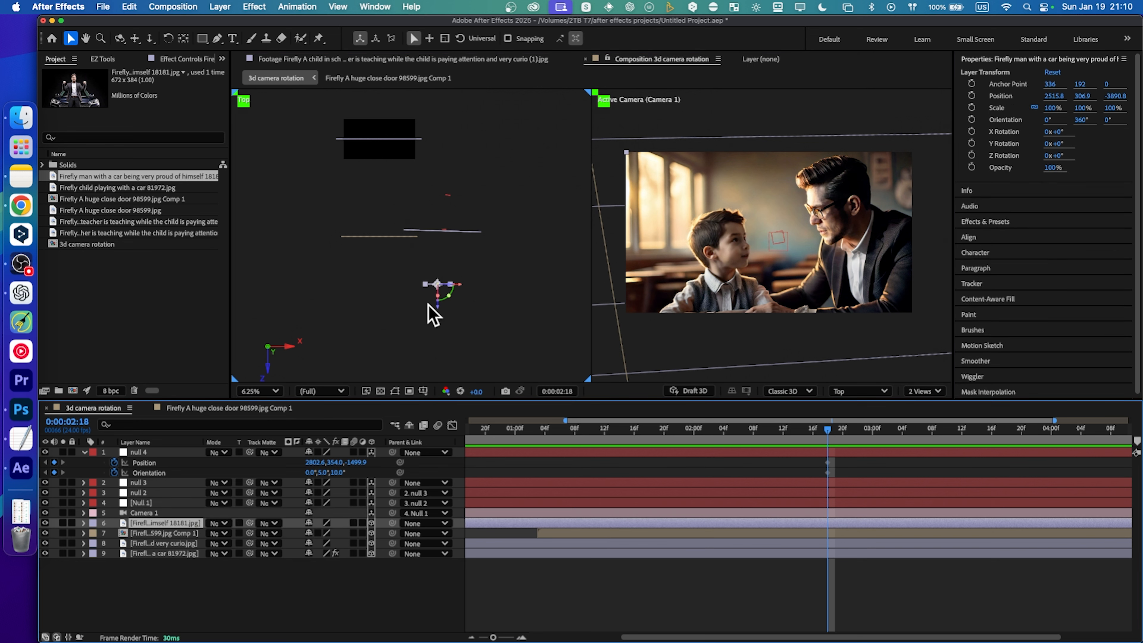
pyautogui.moveTo(438, 308); pyautogui.dragTo(454, 266)
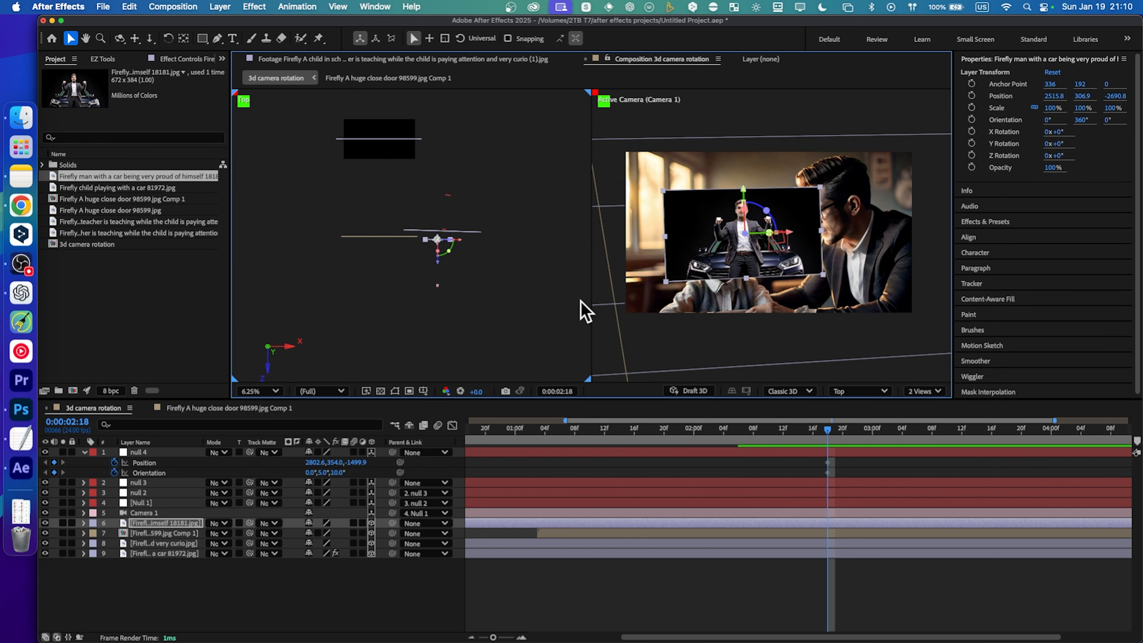
# Move the man-with-car image below the classroom image, to a Position of about 2663.2, 1000.3, -2678.3
pyautogui.moveTo(792, 262); pyautogui.dragTo(737, 326)
pyautogui.click(787, 326)
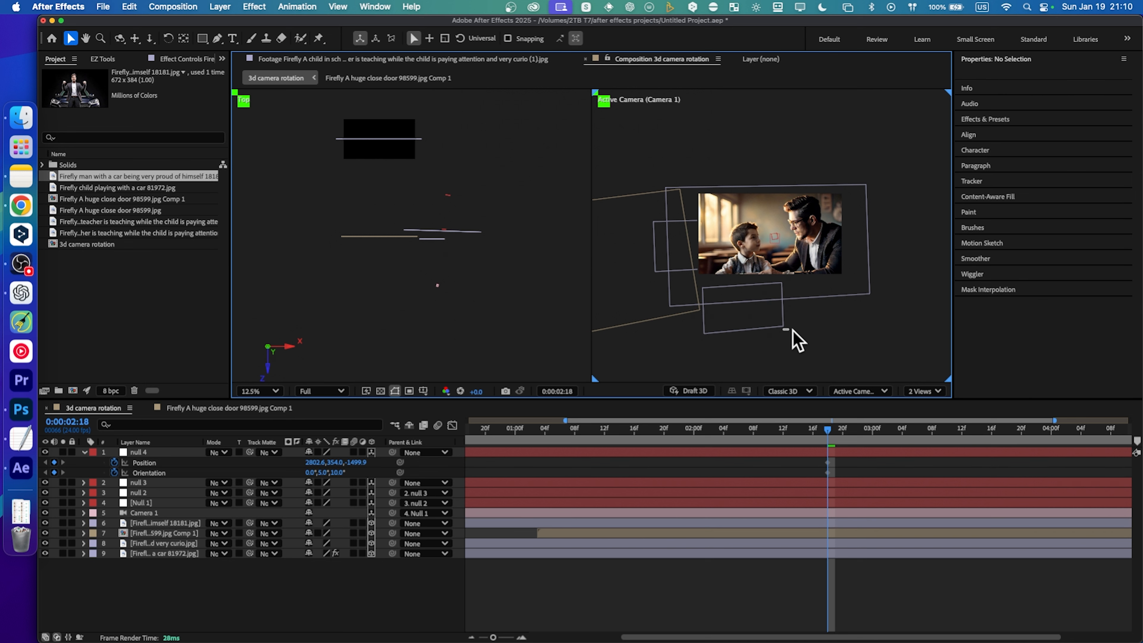
pyautogui.click(775, 319)
pyautogui.moveTo(777, 306); pyautogui.dragTo(815, 323)
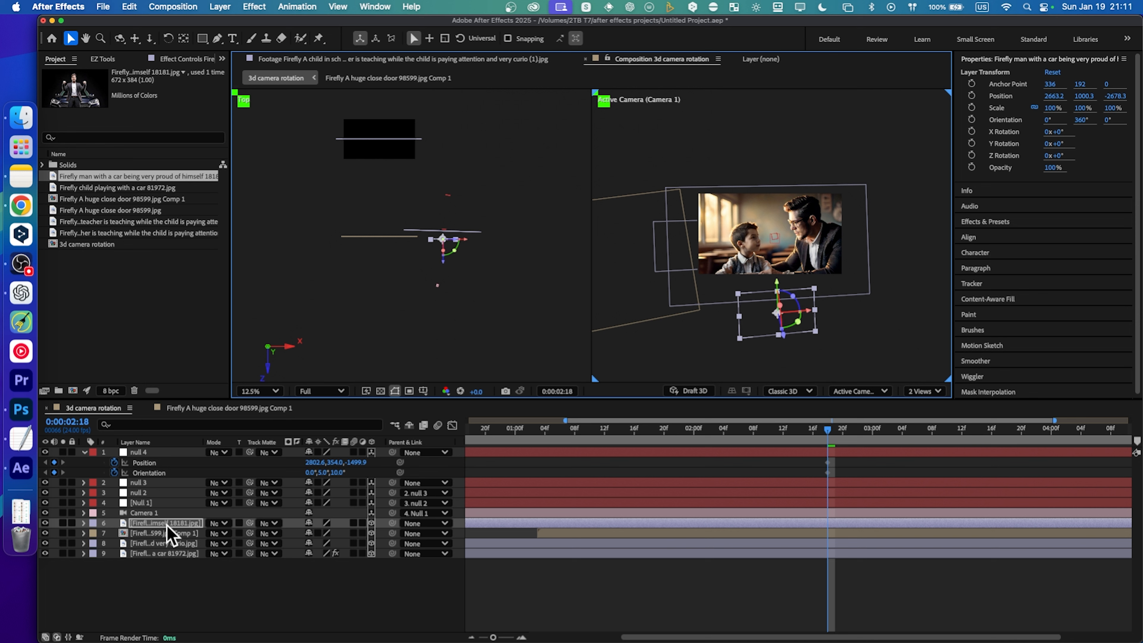
# Scale the man-with-car image to about 191.5, 207, 207%, set its Z Orientation to 3.6°, and align it under the classroom image's frame
pyautogui.press('s')
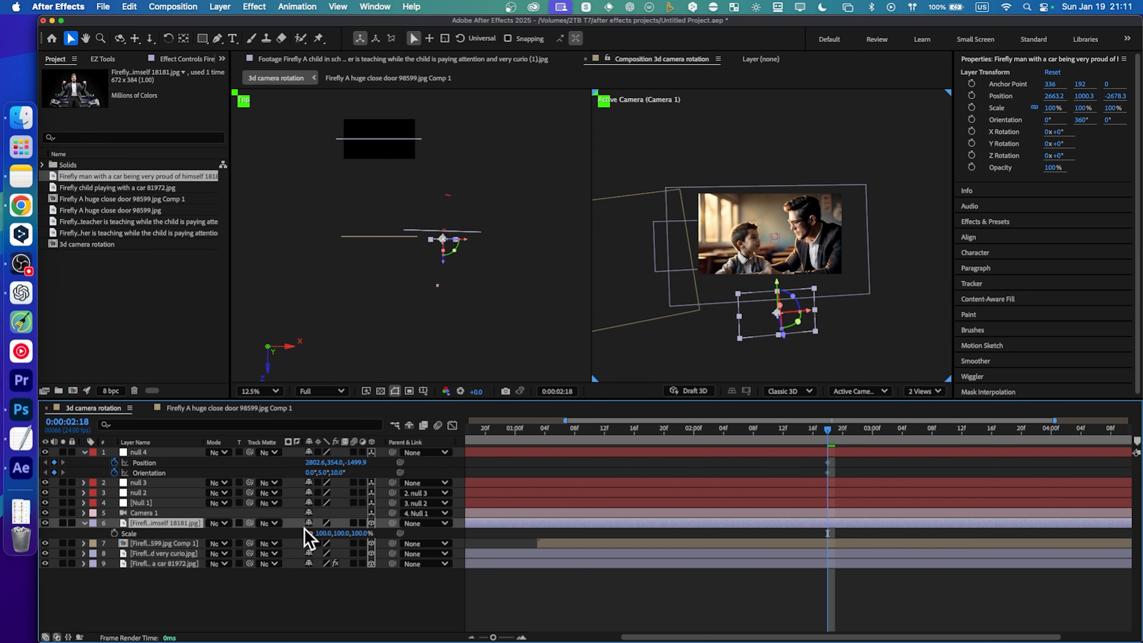
pyautogui.moveTo(323, 537); pyautogui.dragTo(378, 527)
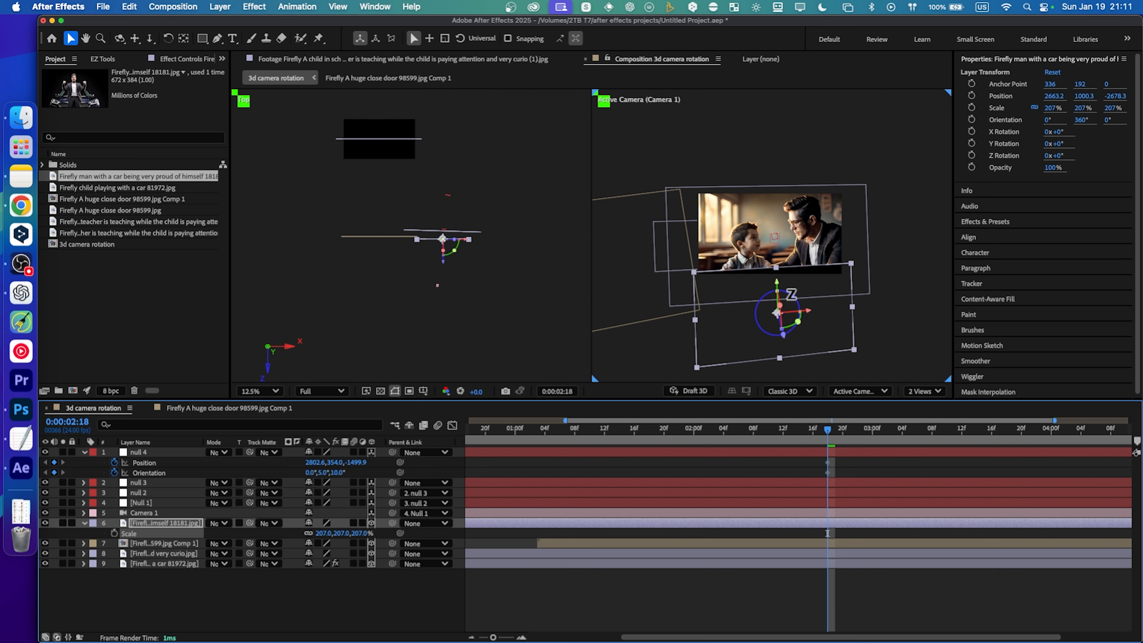
pyautogui.moveTo(804, 303); pyautogui.dragTo(782, 291)
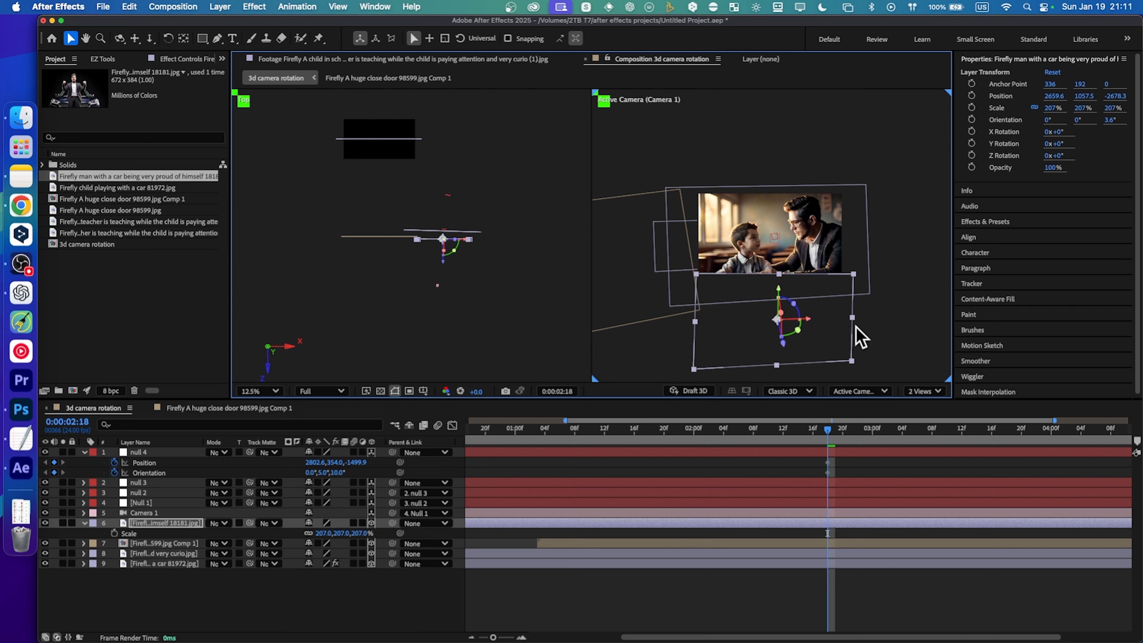
pyautogui.moveTo(853, 318); pyautogui.dragTo(802, 322)
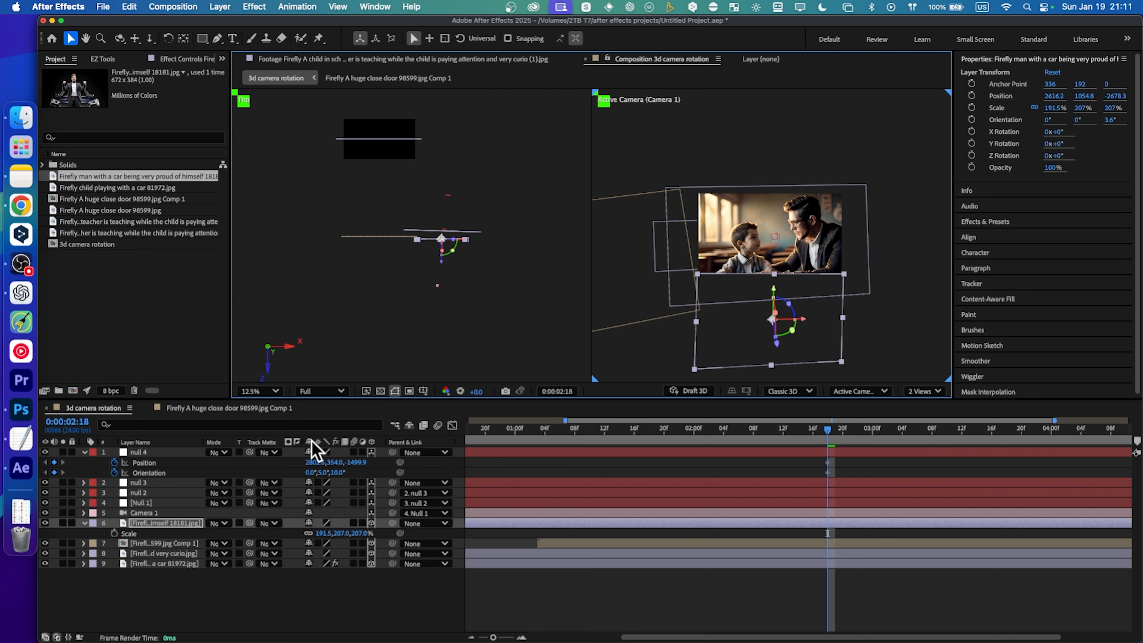
# Parent null 3 to null 4 and keyframe null 4's Position at about 2802.6, 1143.0, -1499.9 at 0:00:03:09
pyautogui.moveTo(830, 432); pyautogui.dragTo(939, 477)
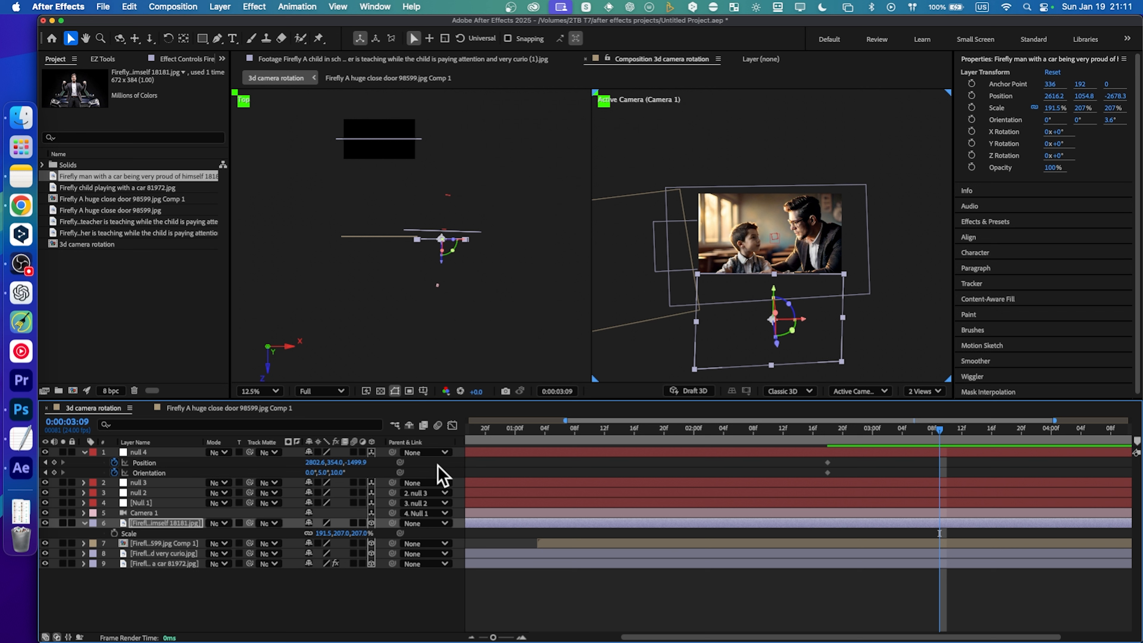
pyautogui.moveTo(333, 463); pyautogui.dragTo(396, 460)
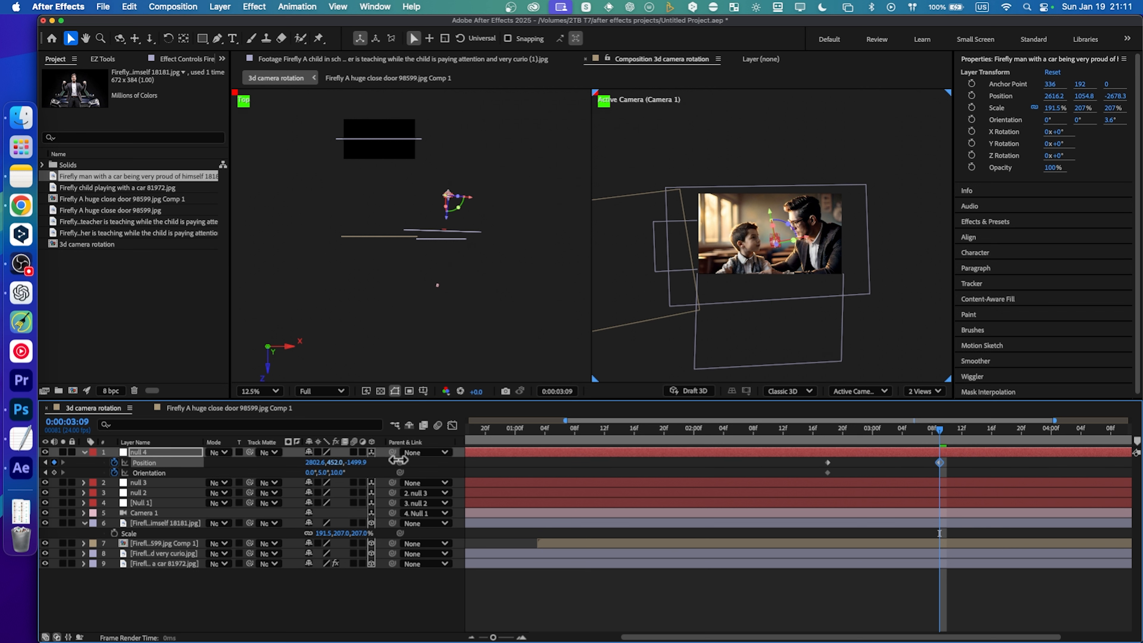
pyautogui.press('super+z')
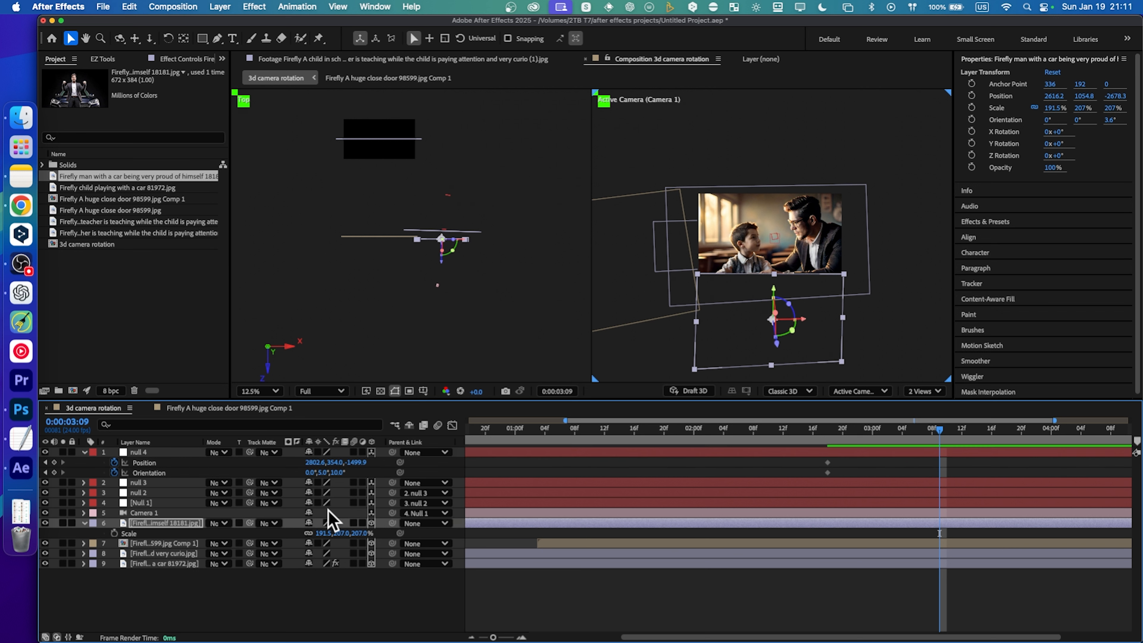
pyautogui.moveTo(392, 483); pyautogui.dragTo(139, 452)
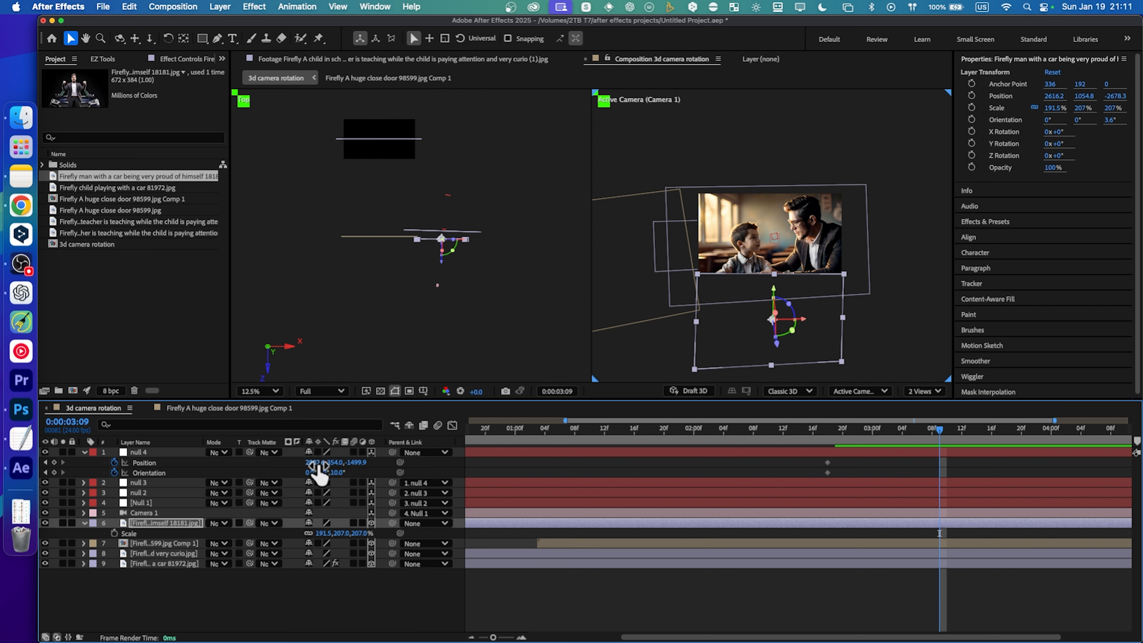
pyautogui.moveTo(335, 462); pyautogui.dragTo(873, 407)
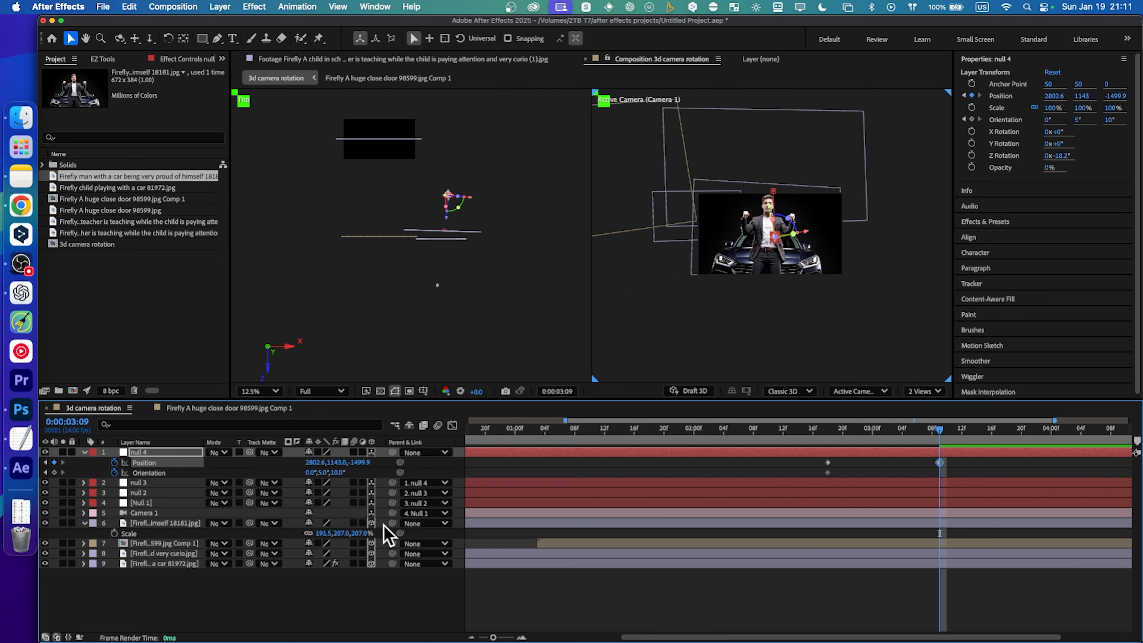
# Enlarge the man-with-car image to about 237.5, 256.7, 256.7% and lower it to Position 2609.3, 1164.1, -2678.3
pyautogui.moveTo(321, 536); pyautogui.dragTo(492, 487)
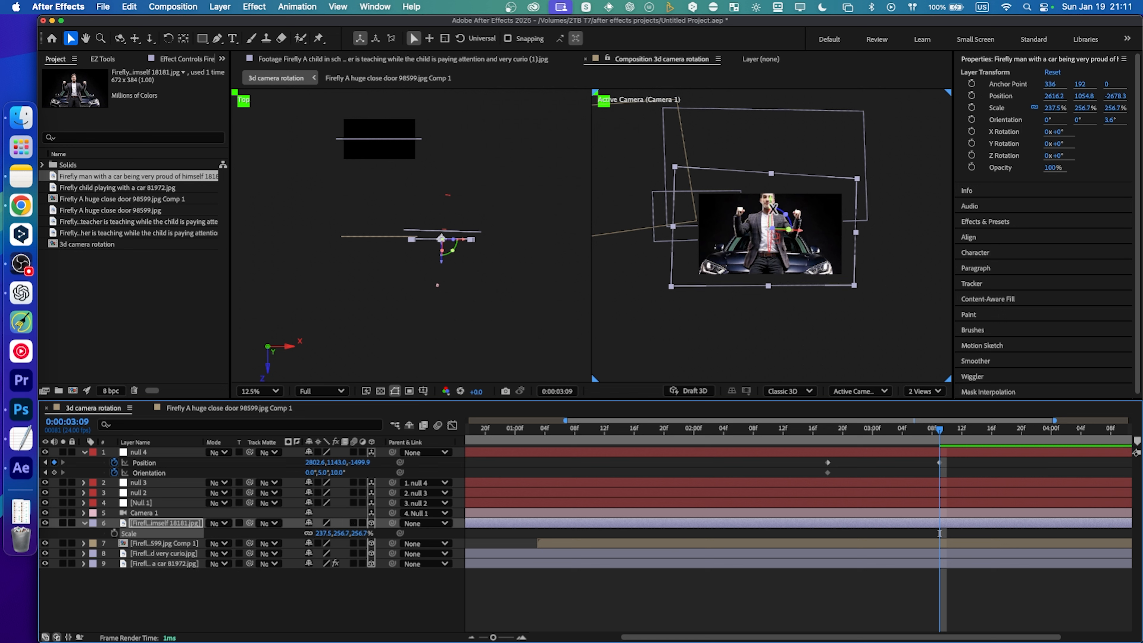
pyautogui.moveTo(773, 208); pyautogui.dragTo(771, 221)
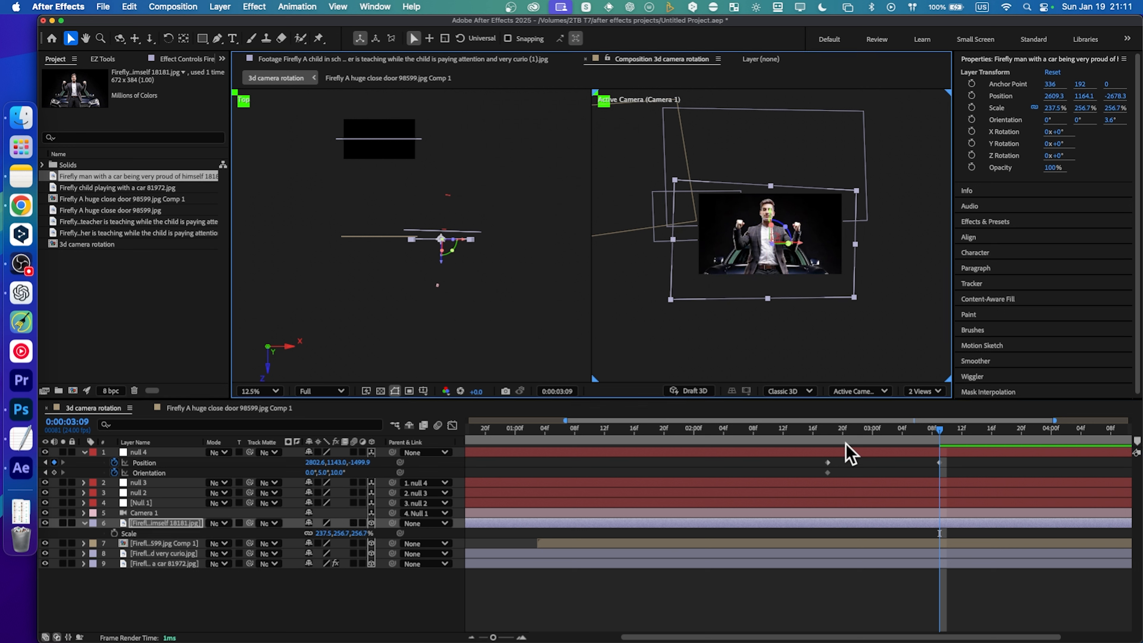
# Scrub back through the animation to 0:00:01:00 and show a single active camera view fitted to the viewer
pyautogui.moveTo(862, 433); pyautogui.dragTo(835, 433)
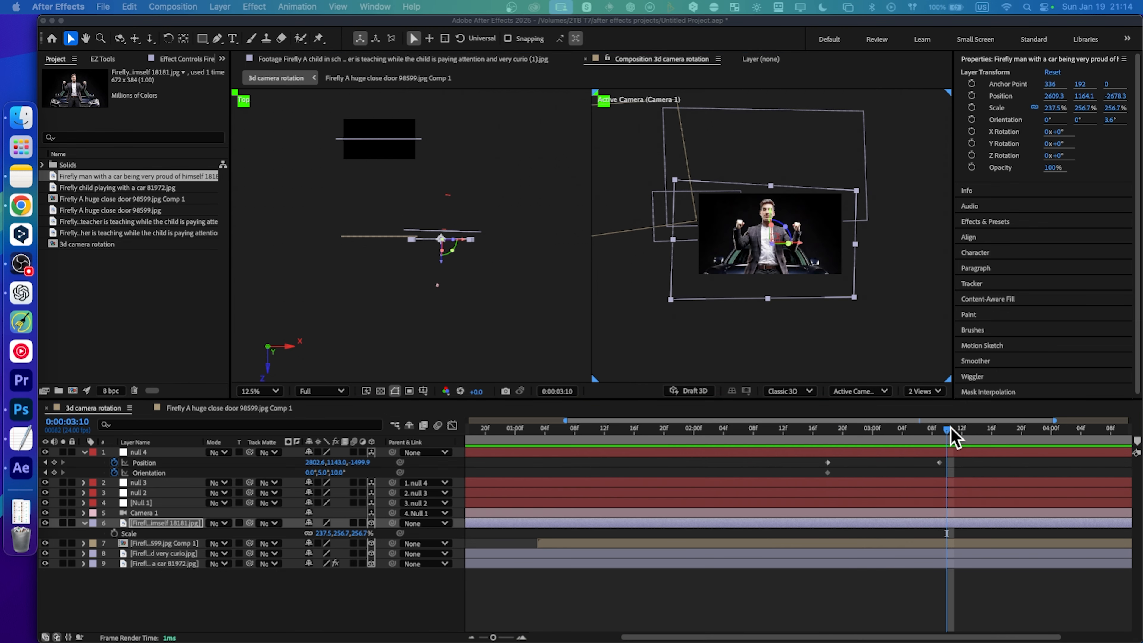
pyautogui.moveTo(951, 431); pyautogui.dragTo(648, 436)
pyautogui.click(924, 391)
pyautogui.click(939, 424)
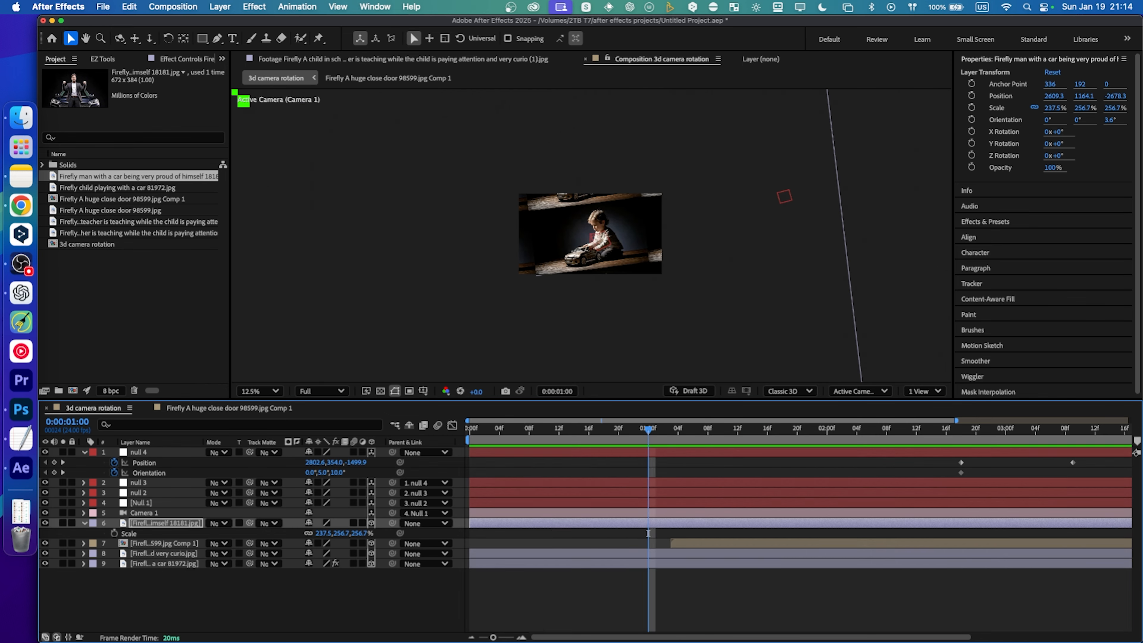
pyautogui.hotkey('shift', '/')
# Pre-compose all nine layers into Pre-comp 1, moving all attributes into the new composition
pyautogui.click(224, 608)
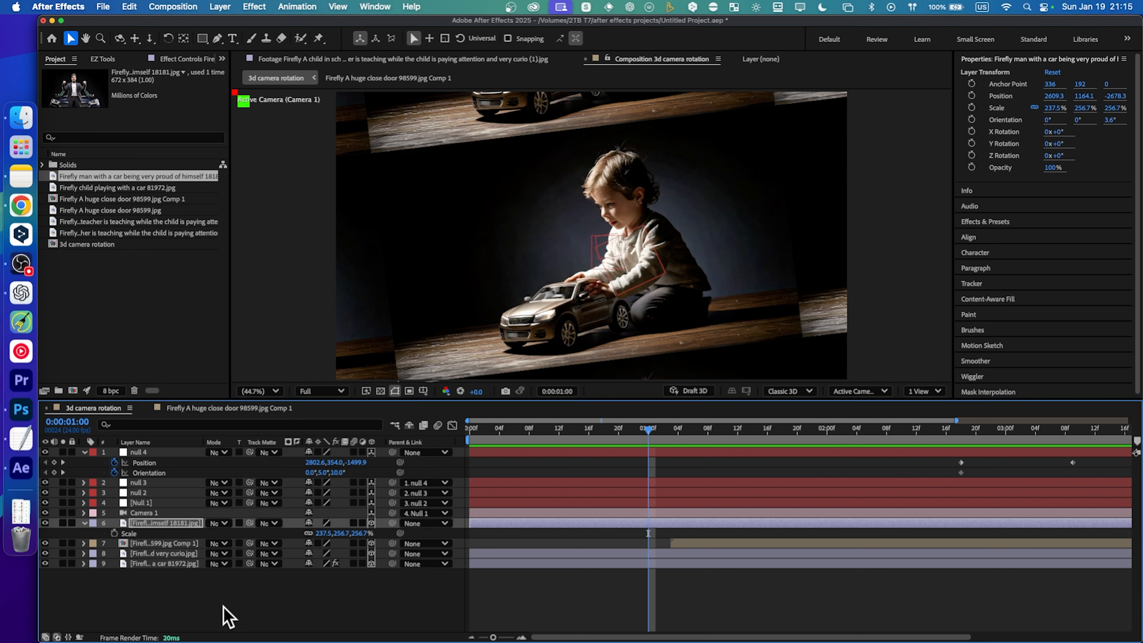
pyautogui.moveTo(224, 608); pyautogui.dragTo(189, 460)
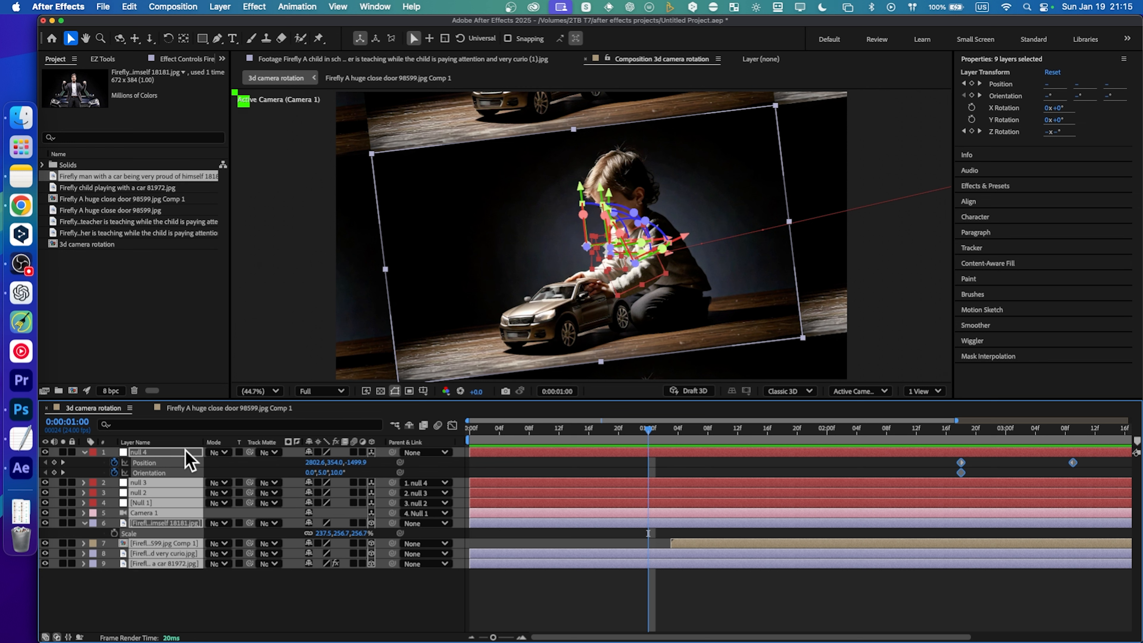
pyautogui.press('super+shift+c')
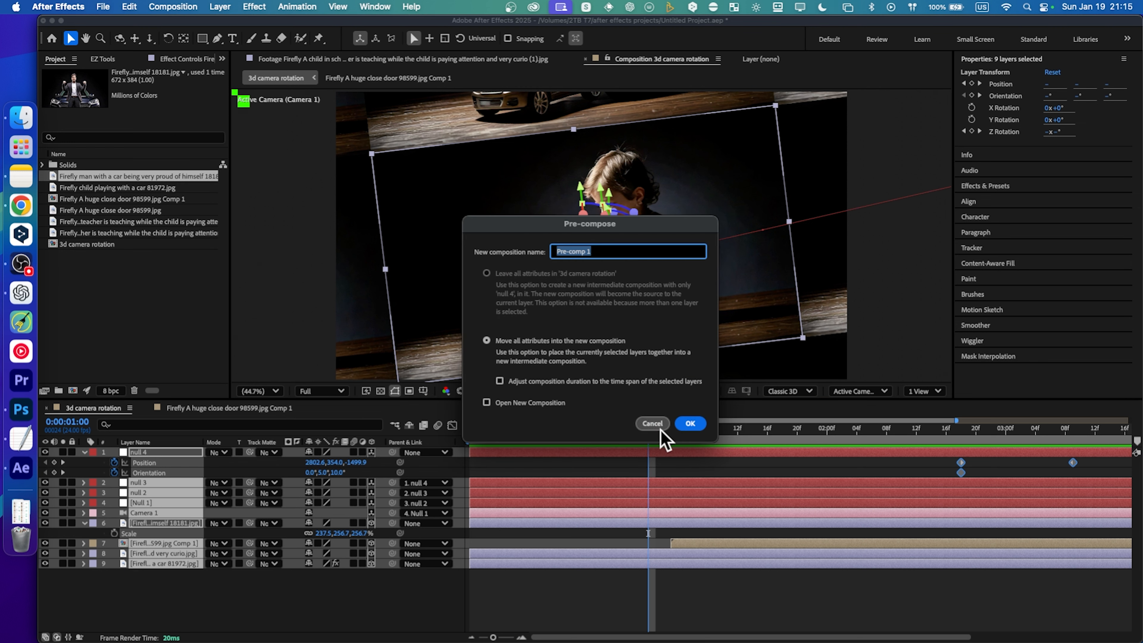
pyautogui.click(690, 425)
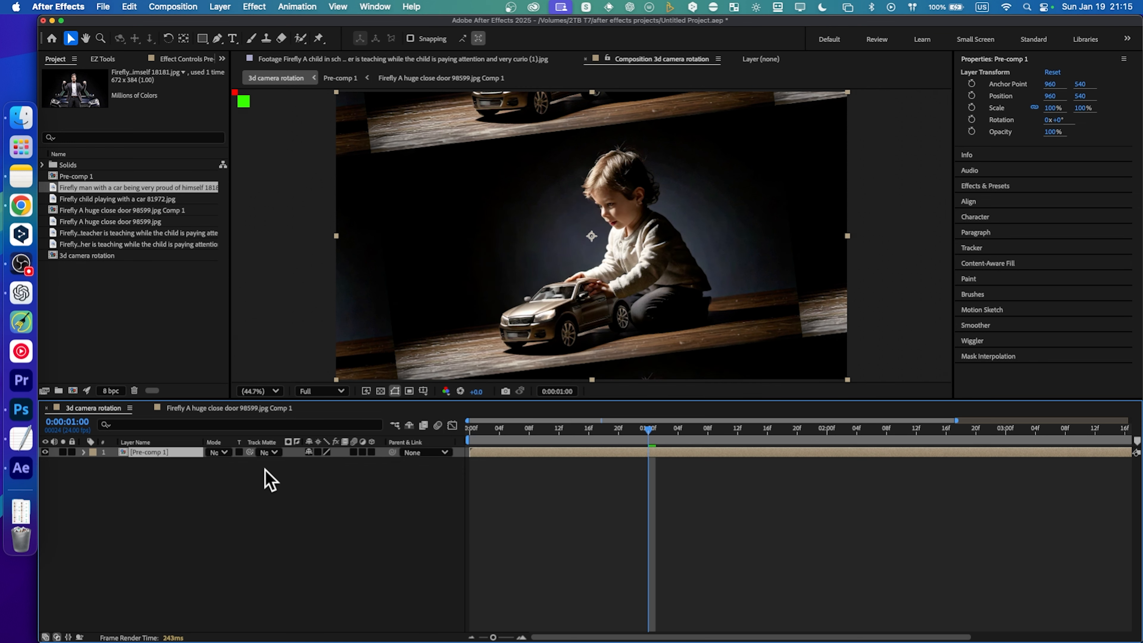
pyautogui.rightClick(256, 470)
pyautogui.moveTo(272, 480)
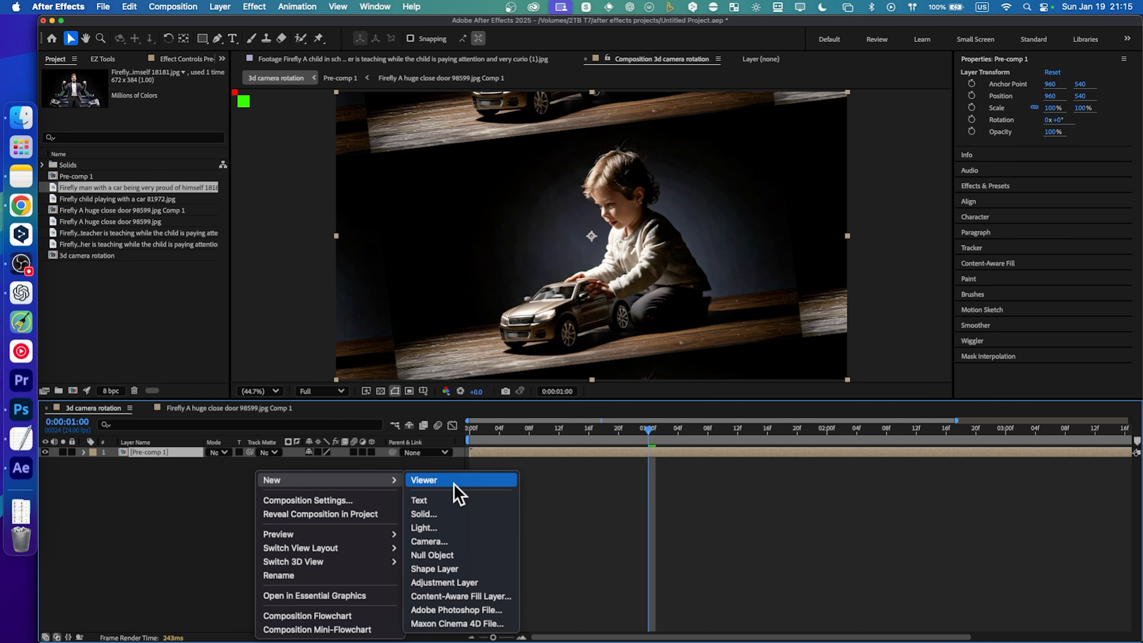
pyautogui.click(214, 483)
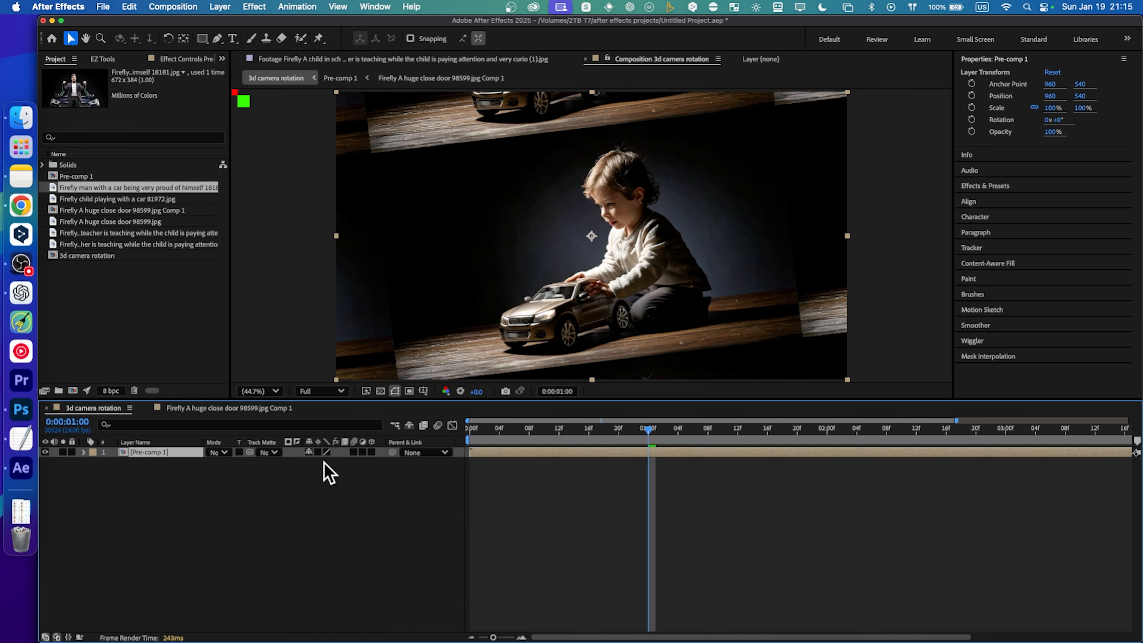
pyautogui.rightClick(338, 495)
pyautogui.moveTo(377, 480)
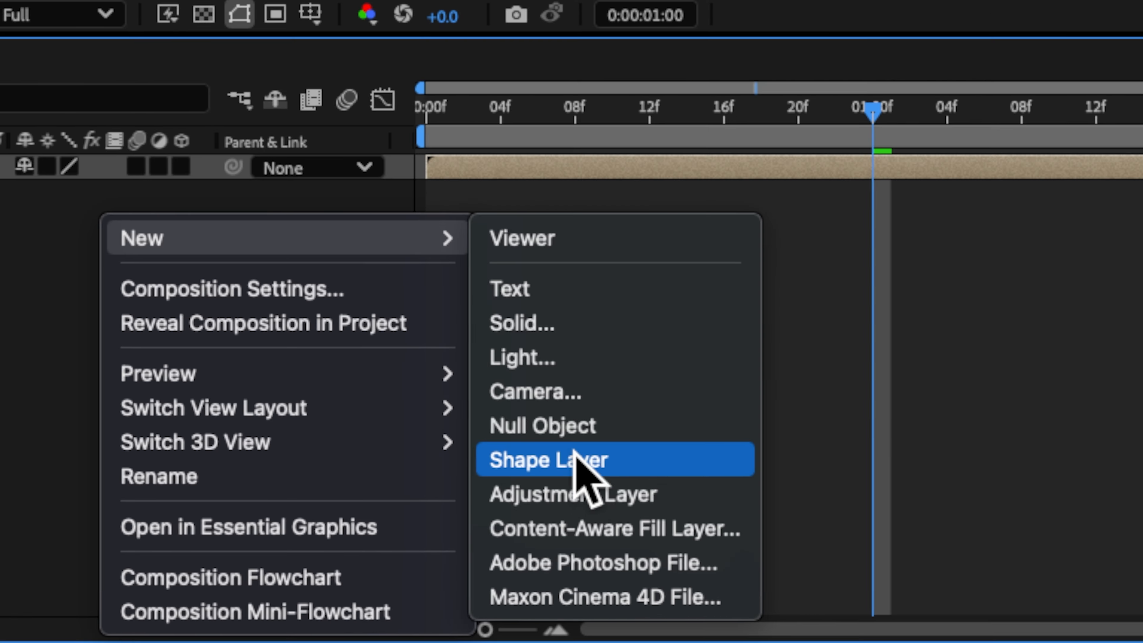
pyautogui.click(574, 463)
pyautogui.press('super+z')
# Add an adjustment layer above Pre-comp 1 in the 3d camera rotation composition
pyautogui.rightClick(232, 267)
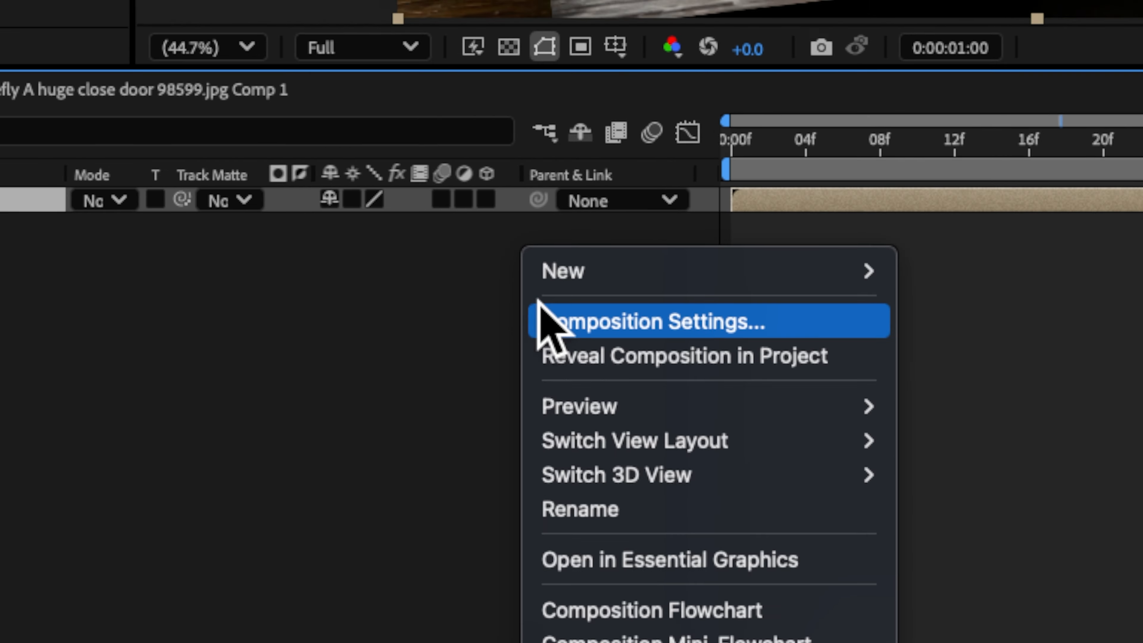
pyautogui.moveTo(758, 273)
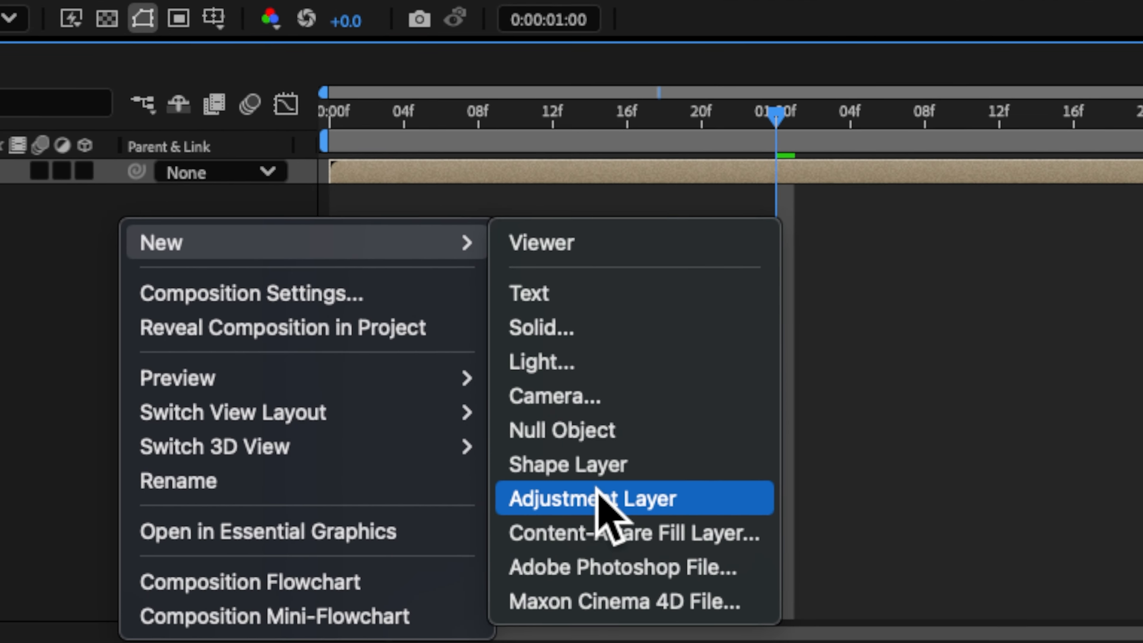
pyautogui.click(1015, 525)
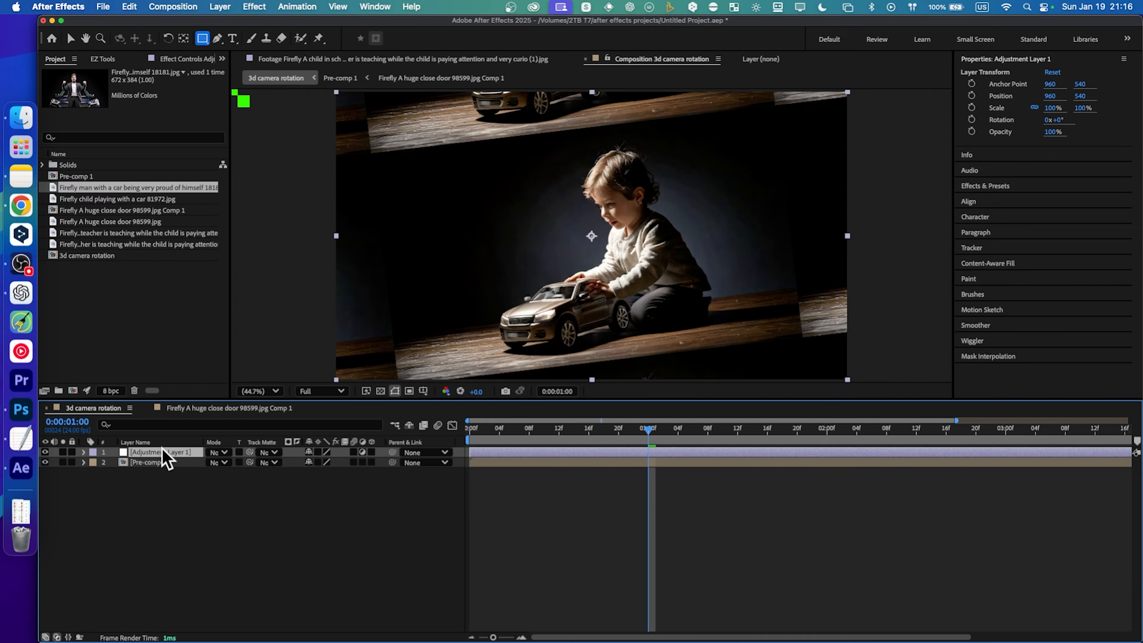
# Search the effects for "vig" and apply CC Vignette to the adjustment layer
pyautogui.click(978, 185)
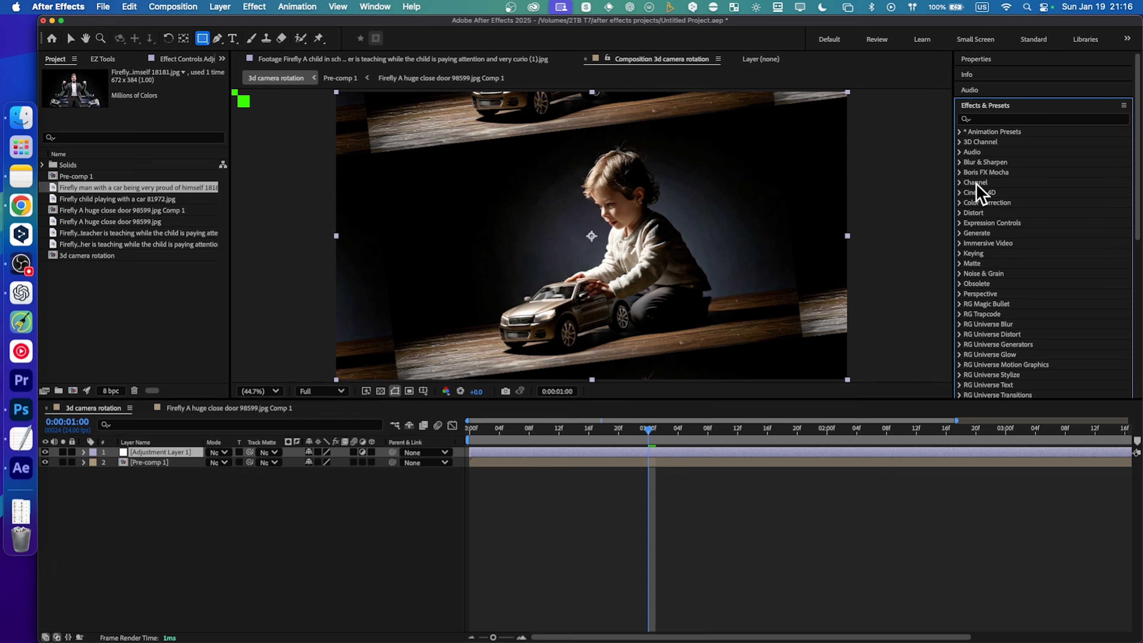
pyautogui.click(71, 39)
pyautogui.click(990, 119)
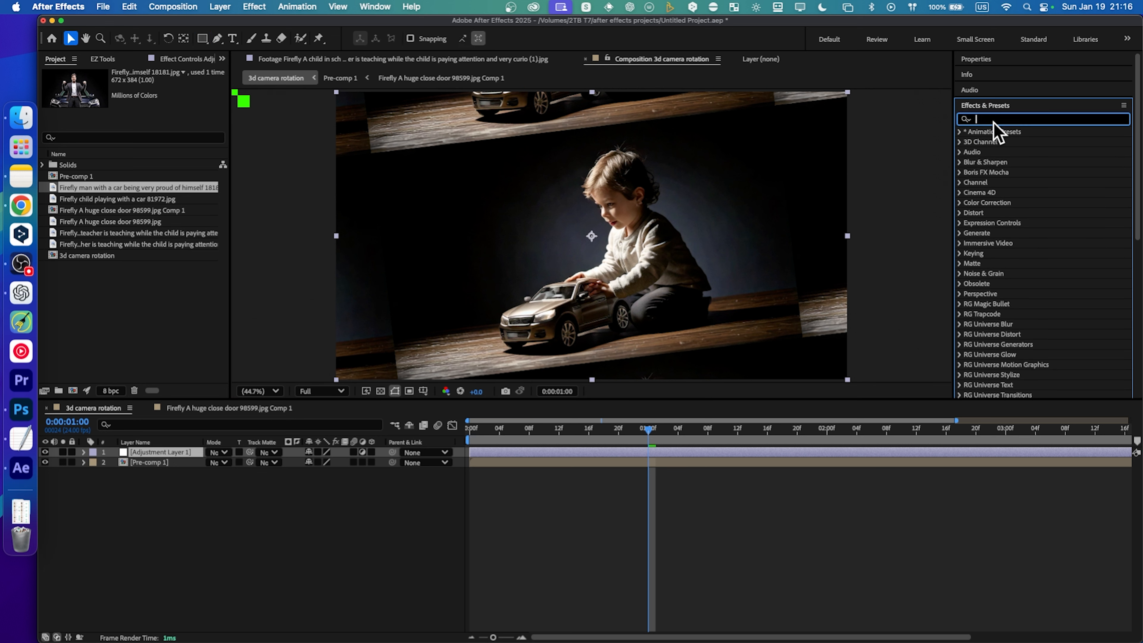
pyautogui.write('vigg')
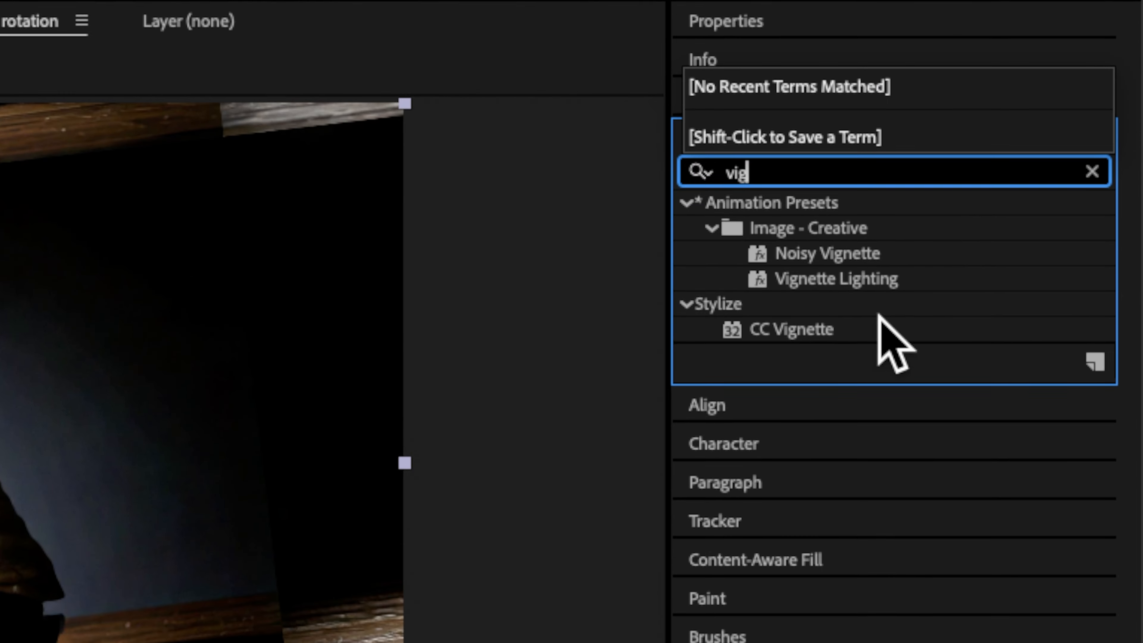
pyautogui.moveTo(1008, 182); pyautogui.dragTo(227, 486)
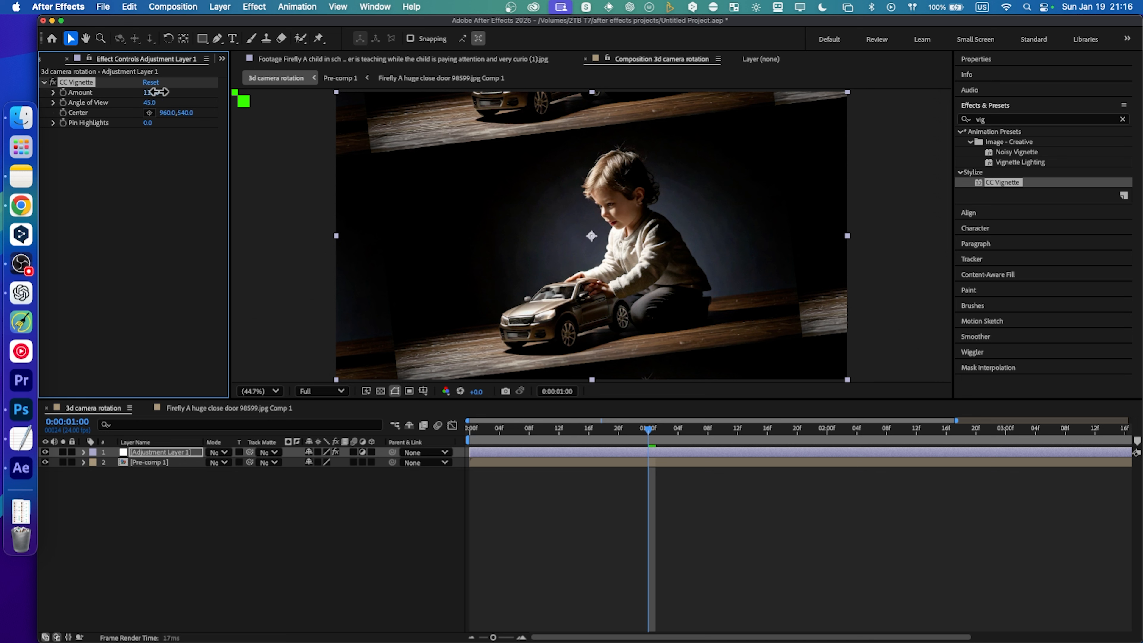
# Set the CC Vignette to Amount 194, Angle of View 51.9, Center 960, 539 and Pin Highlights 19
pyautogui.moveTo(155, 92); pyautogui.dragTo(301, 108)
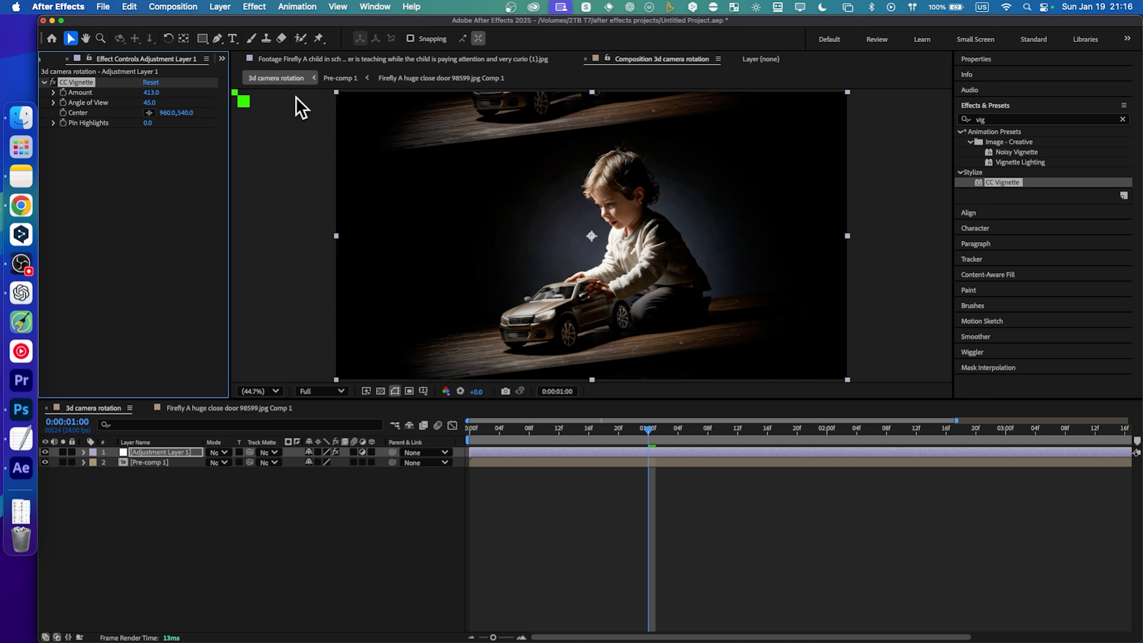
pyautogui.moveTo(147, 102); pyautogui.dragTo(322, 106)
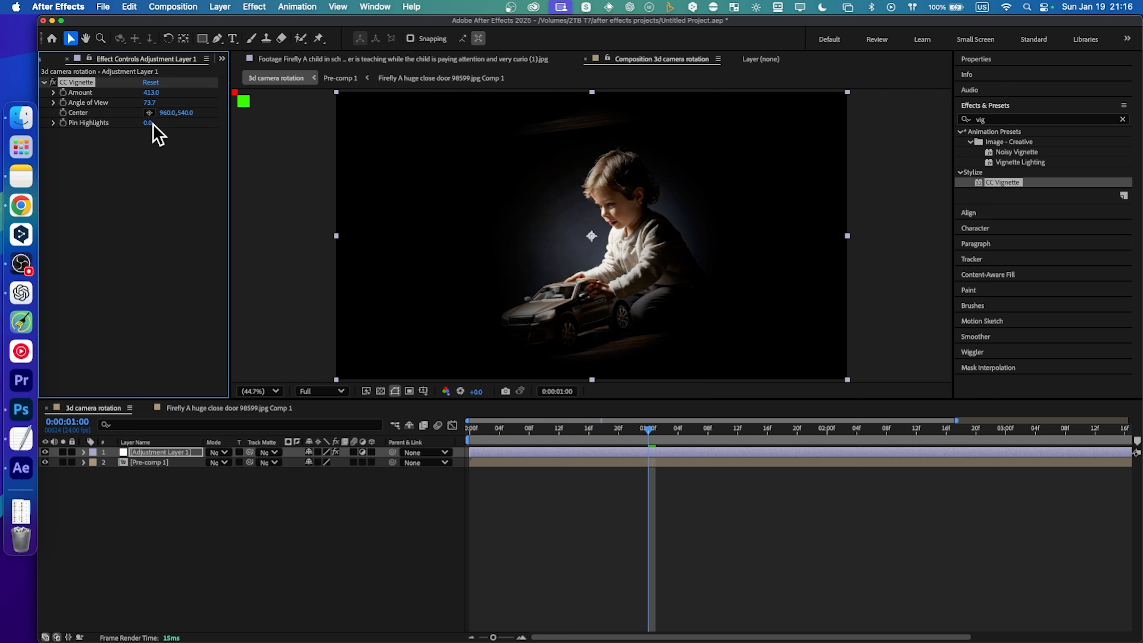
pyautogui.moveTo(148, 124); pyautogui.dragTo(340, 122)
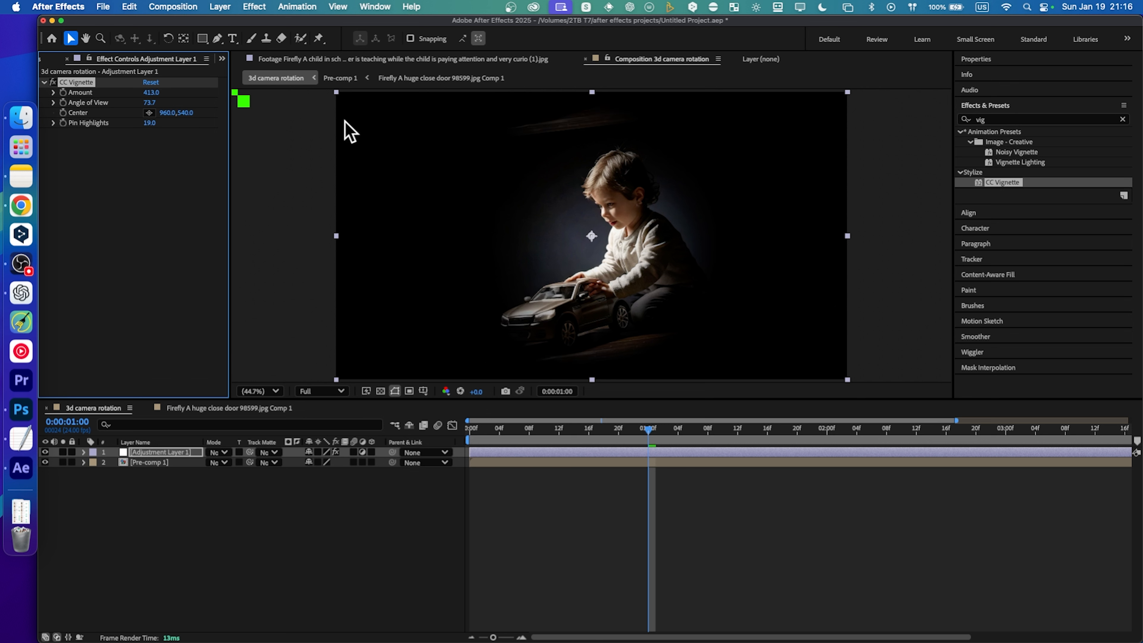
pyautogui.moveTo(190, 113); pyautogui.dragTo(20, 115)
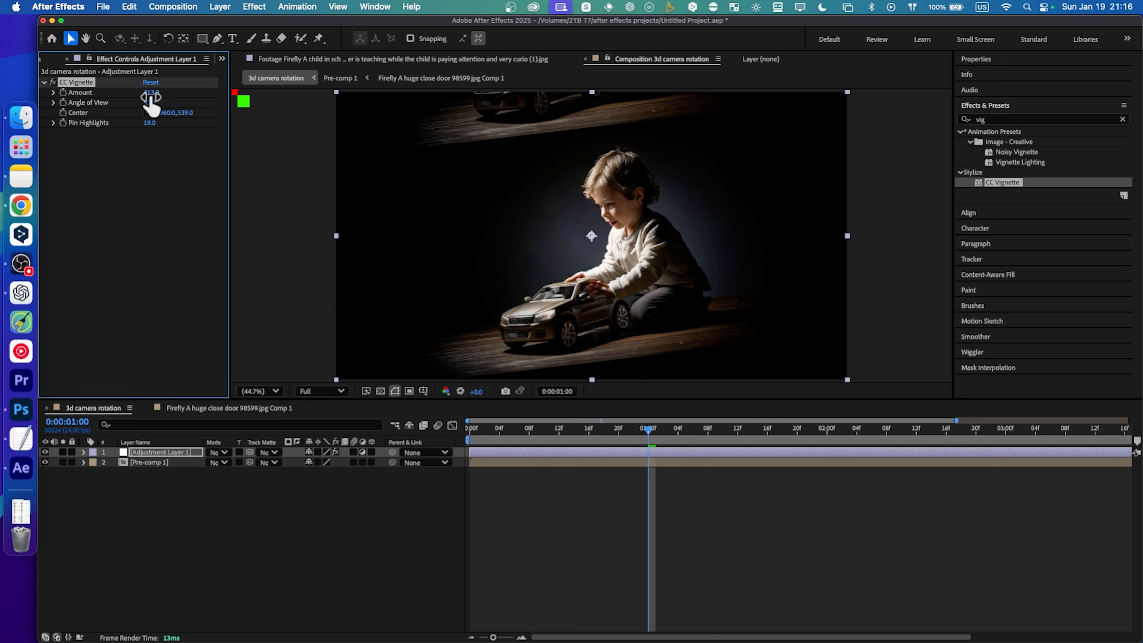
pyautogui.moveTo(151, 92); pyautogui.dragTo(5, 113)
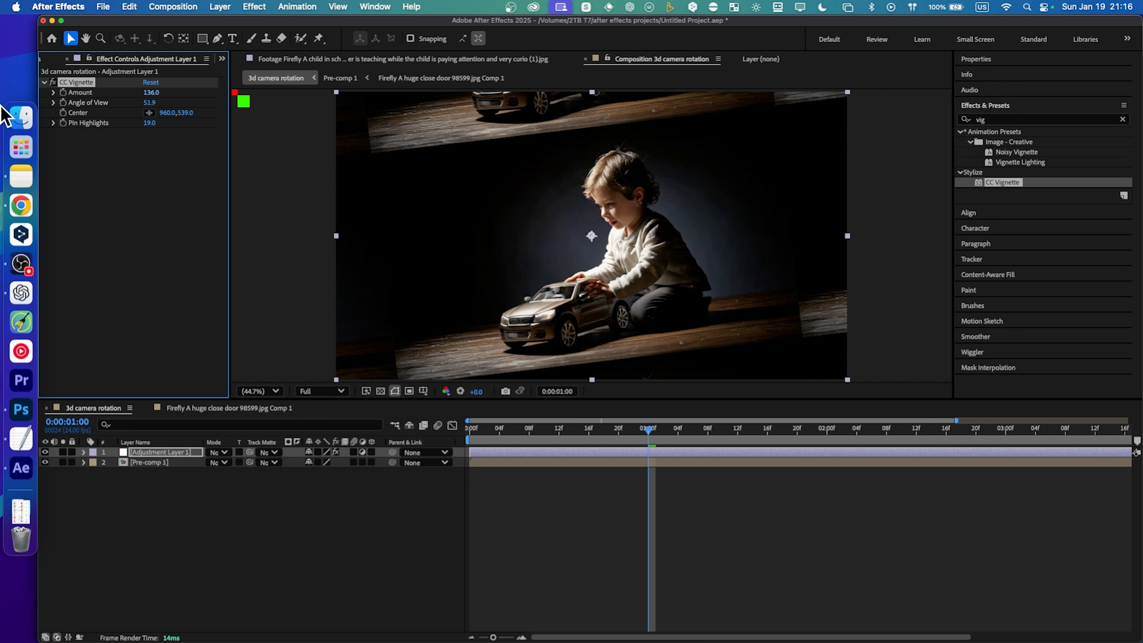
pyautogui.moveTo(151, 92); pyautogui.dragTo(193, 99)
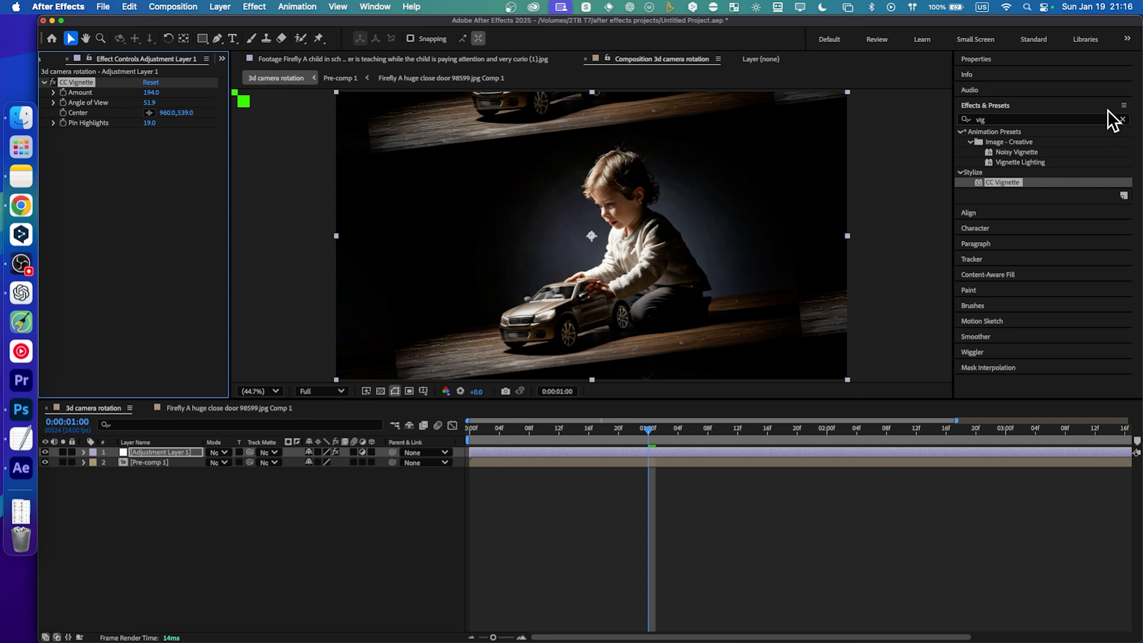
# Search the effects for "glow" and apply VR Glow to the adjustment layer
pyautogui.click(1122, 119)
pyautogui.click(1116, 120)
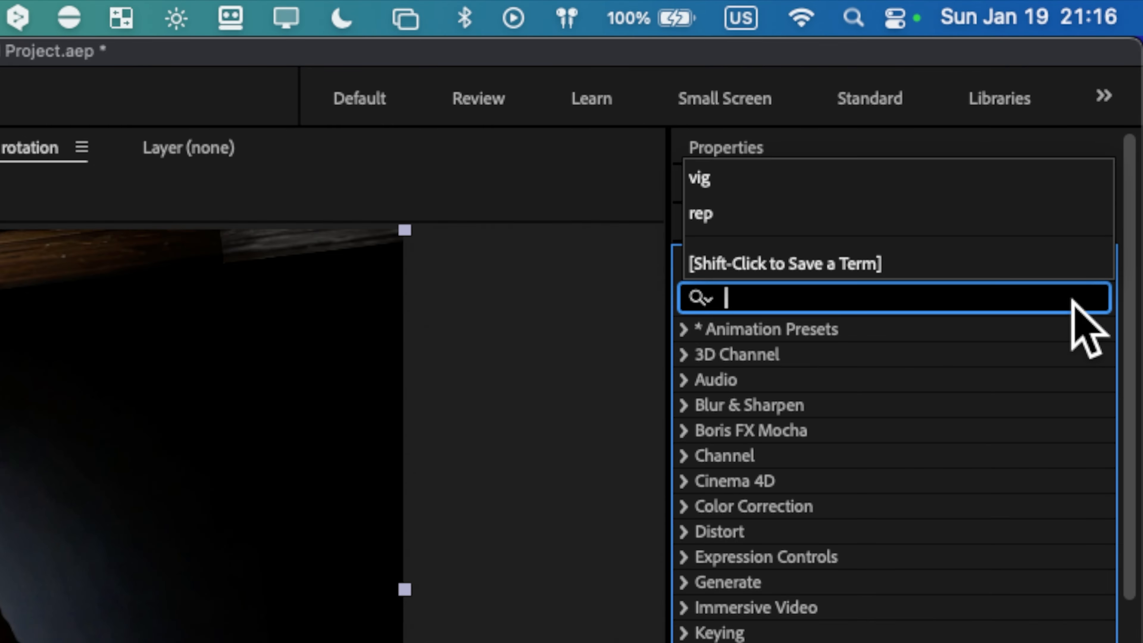
pyautogui.write('blur')
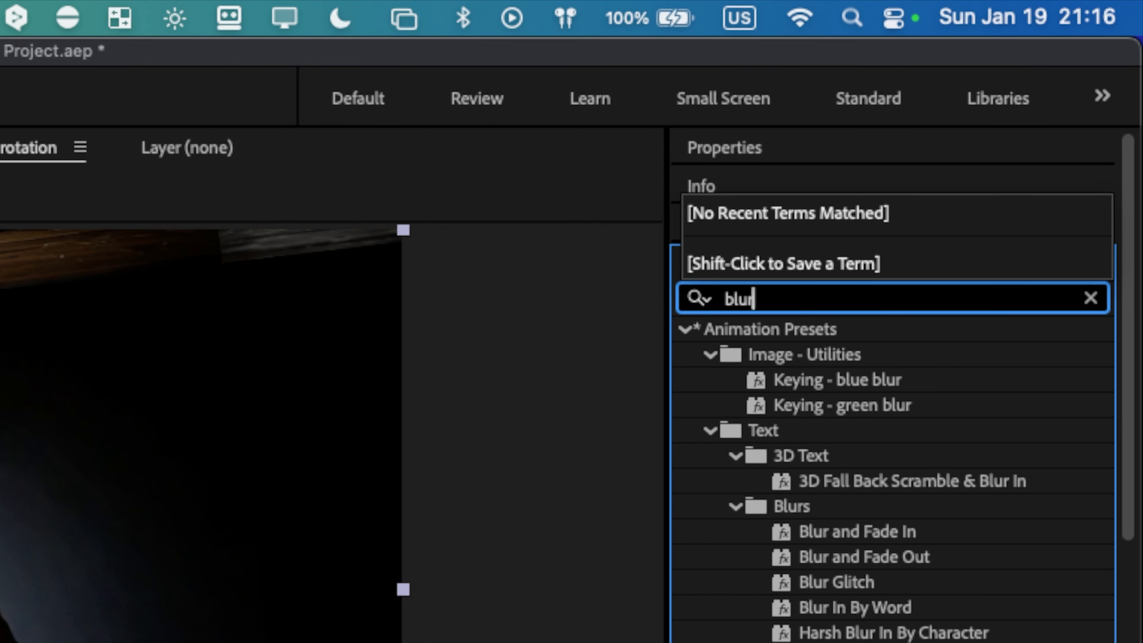
pyautogui.press('BackSpace')
pyautogui.press('BackSpace')
pyautogui.press('BackSpace')
pyautogui.press('BackSpace')
pyautogui.write('glow')
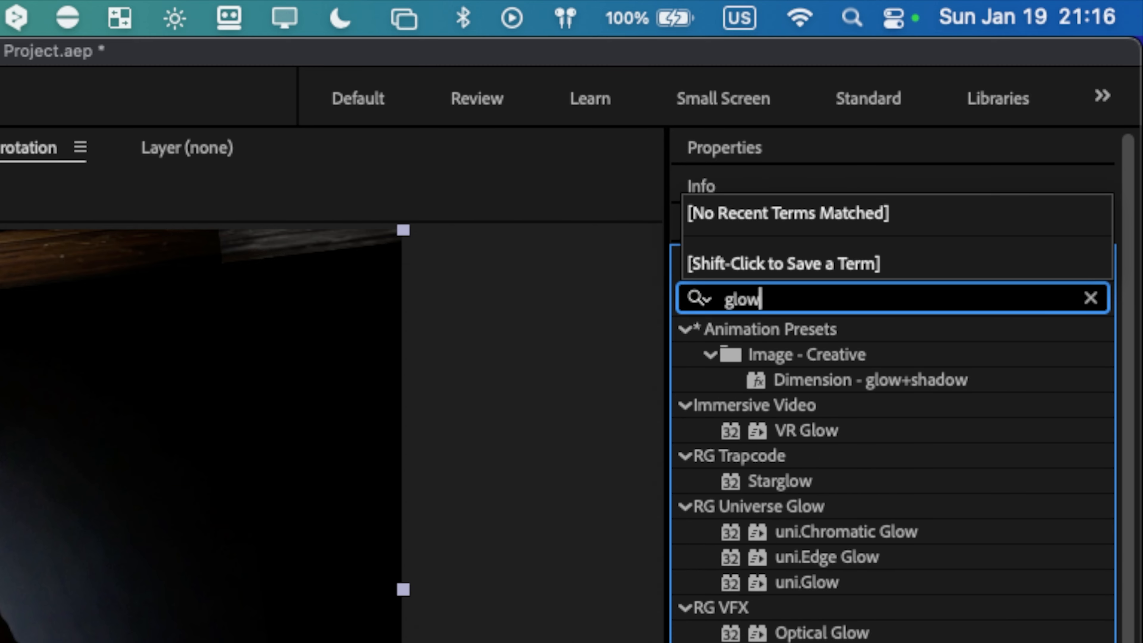
pyautogui.moveTo(806, 430); pyautogui.dragTo(0, 596)
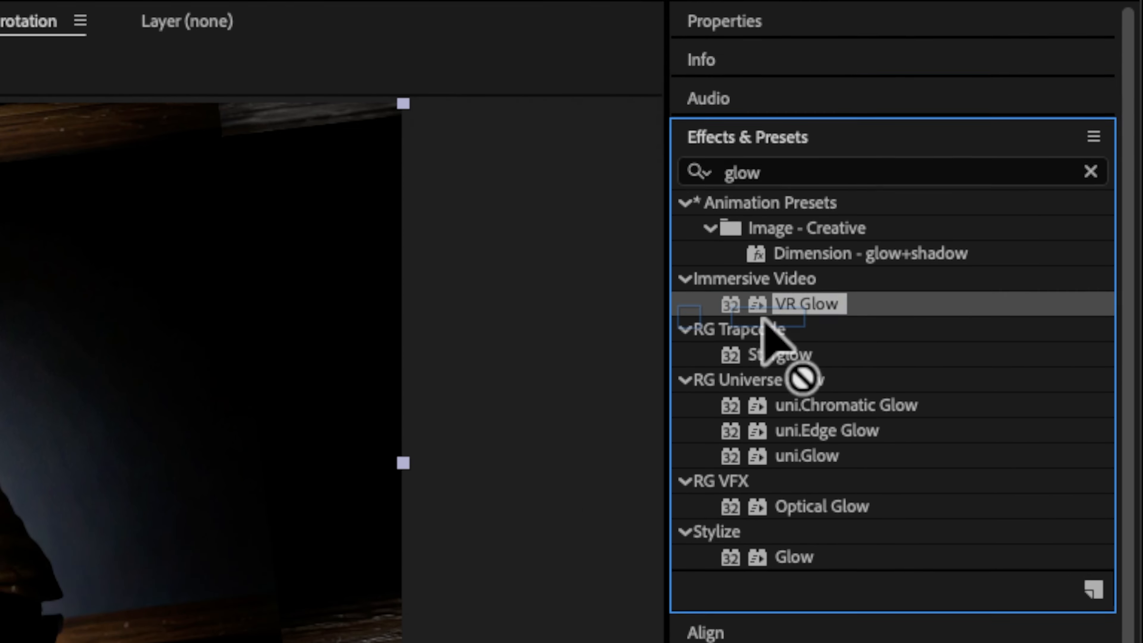
# Set VR Glow's Horizontal Field of View to 251.4 and its Luma Threshold to 0.44
pyautogui.moveTo(124, 391); pyautogui.dragTo(543, 344)
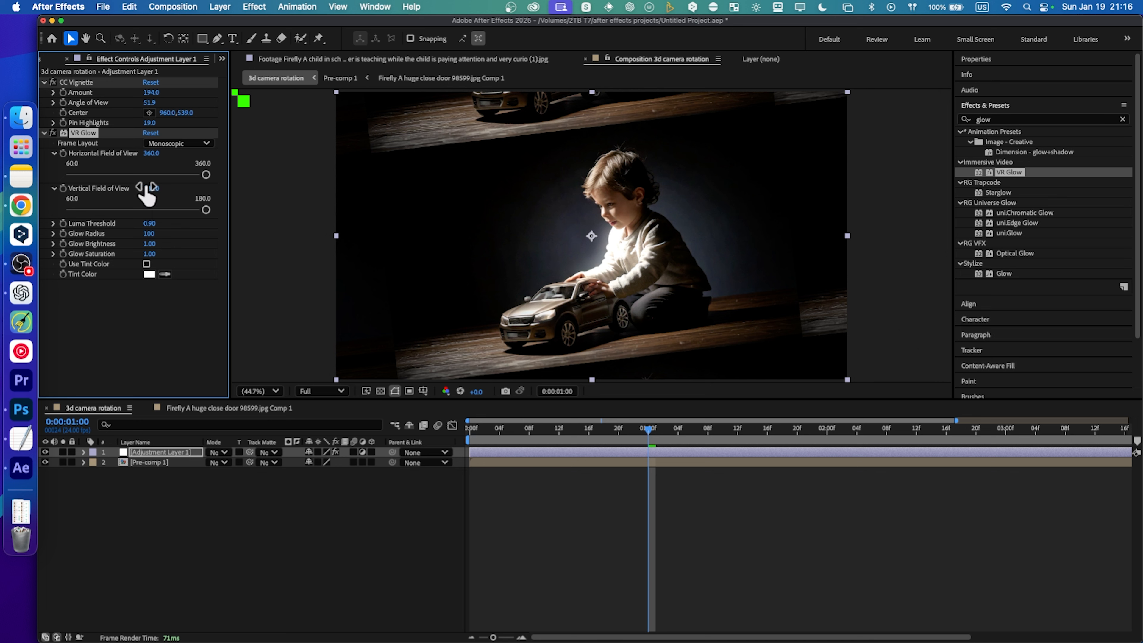
pyautogui.moveTo(206, 174); pyautogui.dragTo(160, 175)
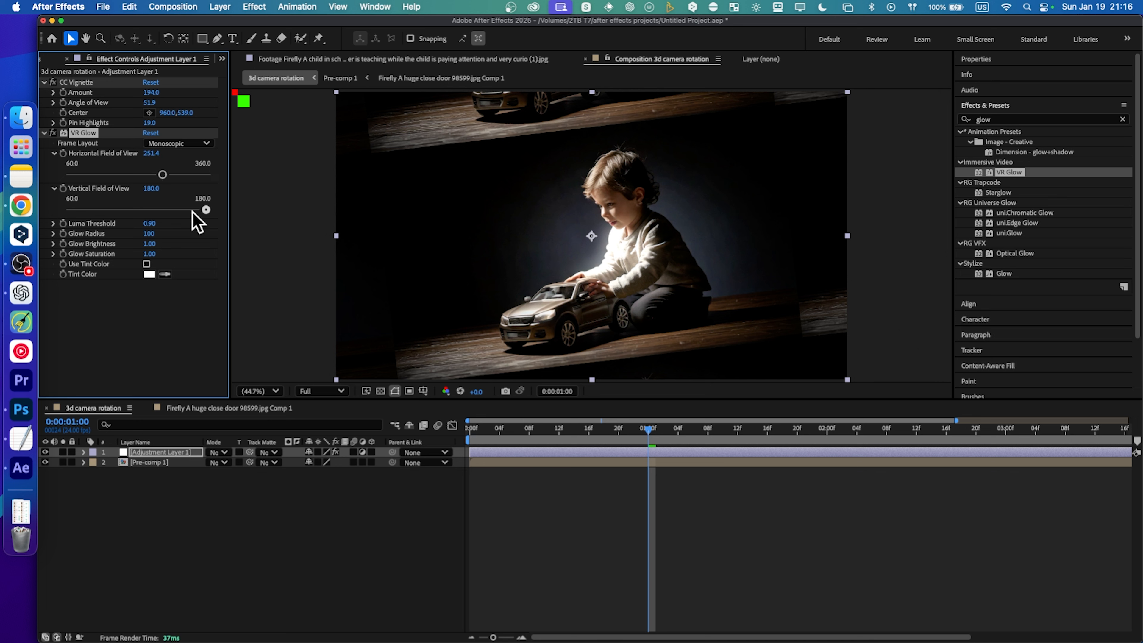
pyautogui.moveTo(149, 223); pyautogui.dragTo(121, 226)
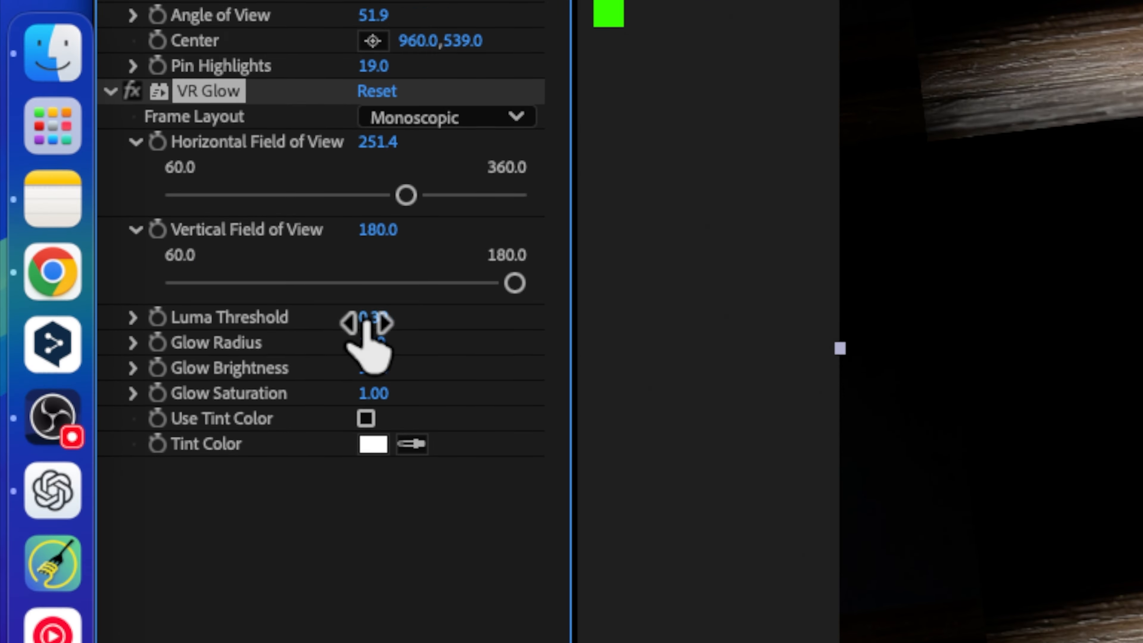
pyautogui.moveTo(148, 225)
pyautogui.mouseDown()
pyautogui.moveTo(121, 224)
pyautogui.moveTo(130, 225)
pyautogui.mouseUp()
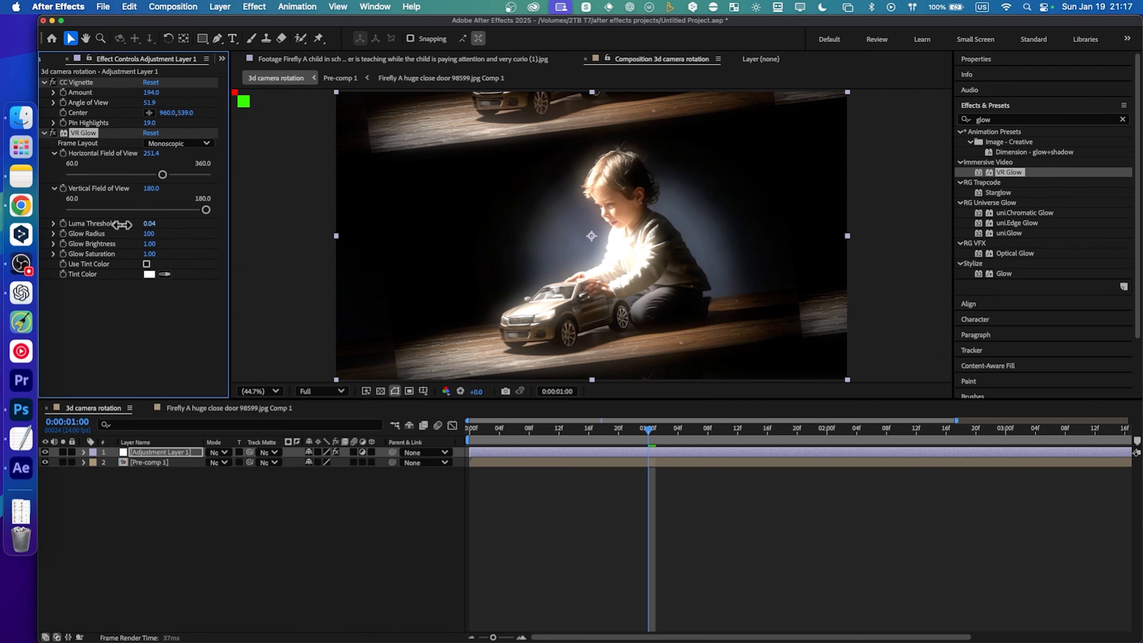
pyautogui.moveTo(325, 324)
pyautogui.mouseDown()
pyautogui.moveTo(270, 326)
pyautogui.moveTo(338, 324)
pyautogui.mouseUp()
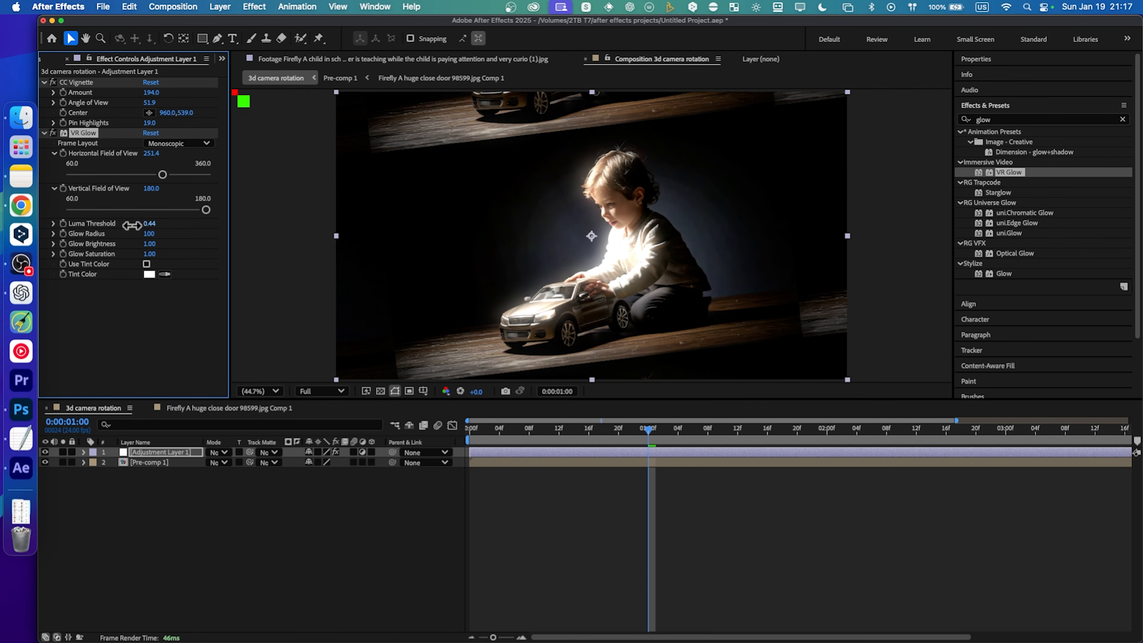
# Try VR Glow with Glow Radius 3 and Glow Brightness 4.10, and undo back to a Glow Radius of 93
pyautogui.moveTo(168, 235); pyautogui.dragTo(101, 239)
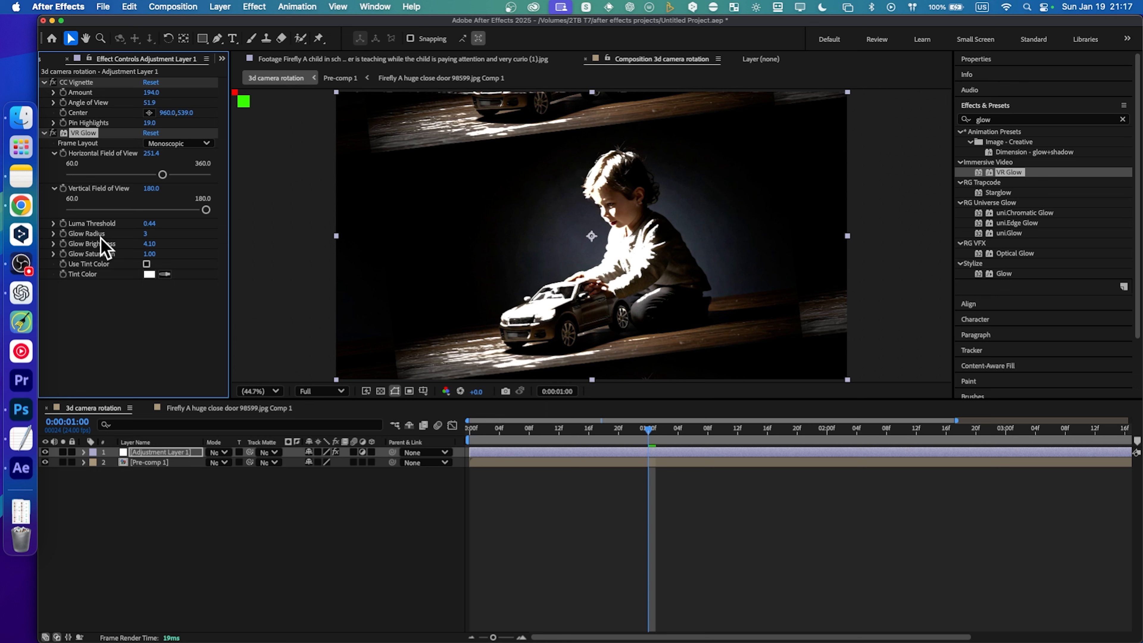
pyautogui.press('super+z')
pyautogui.press('super+z')
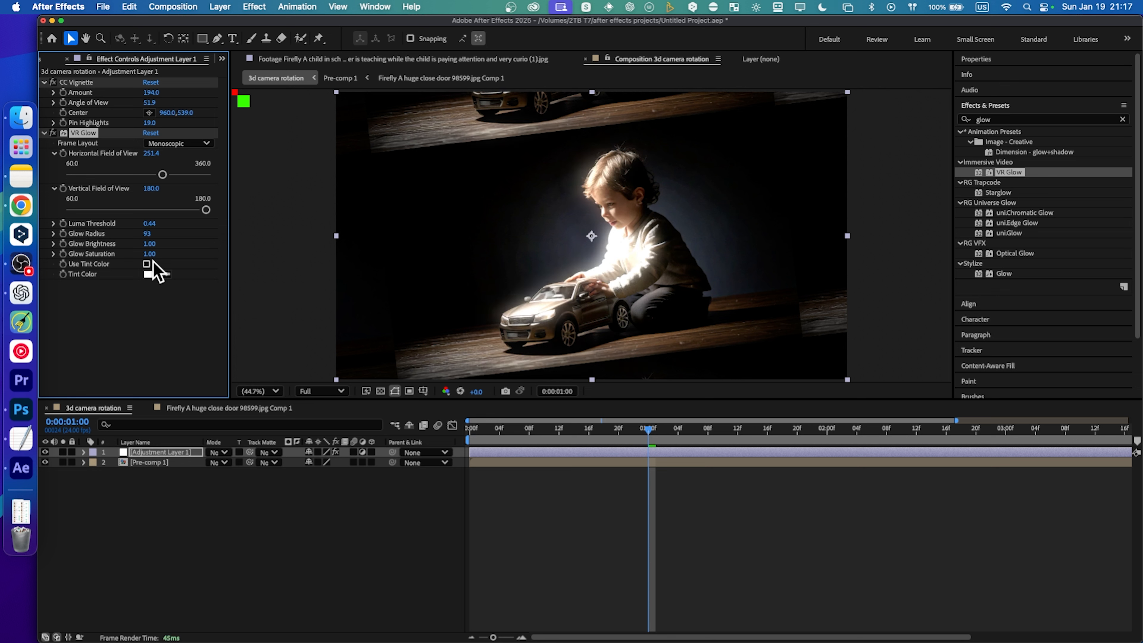
# Scrub through the animation to review the vignette and glow, stopping at 0:00:01:02
pyautogui.moveTo(502, 431); pyautogui.dragTo(1004, 422)
pyautogui.moveTo(693, 421); pyautogui.dragTo(620, 432)
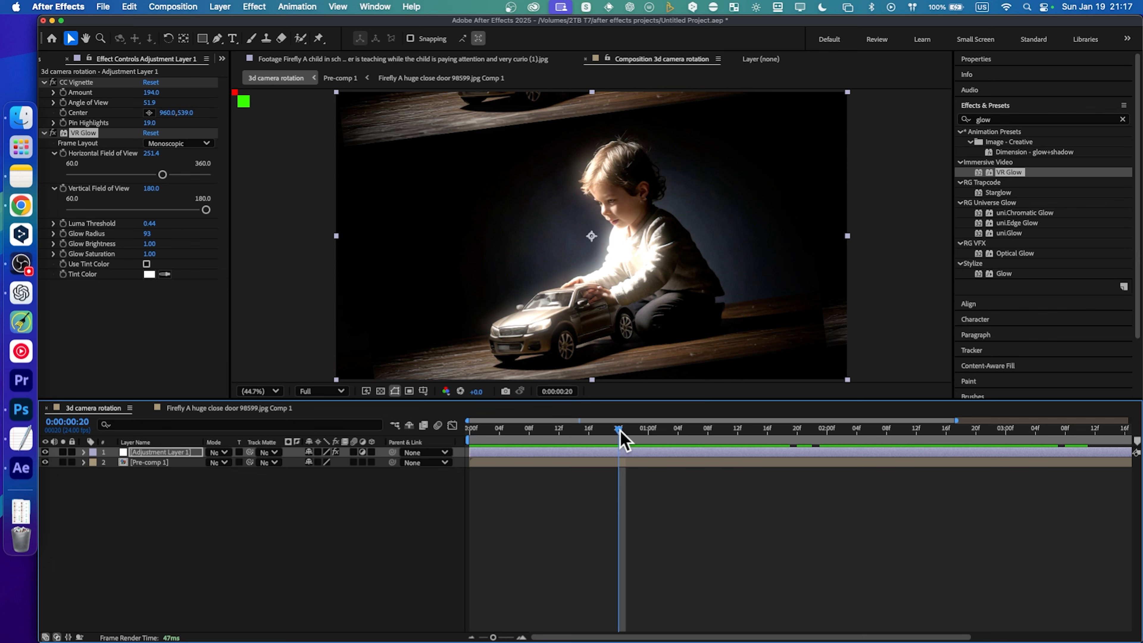
pyautogui.moveTo(621, 432); pyautogui.dragTo(665, 431)
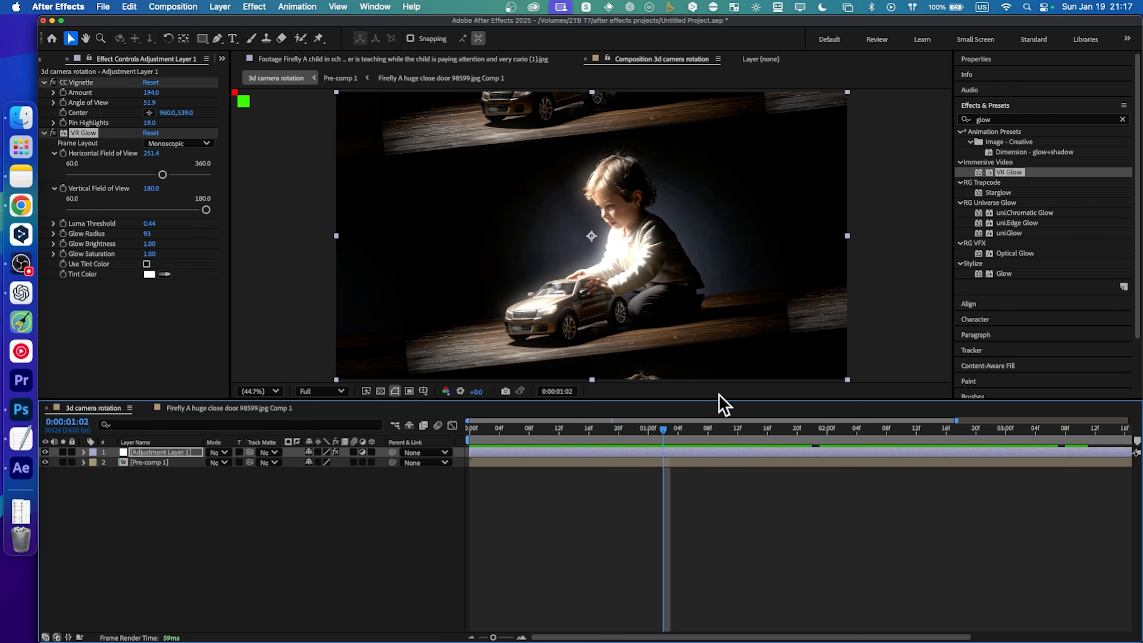
# Search the effects for "color" and apply Color Balance to the adjustment layer
pyautogui.click(1123, 120)
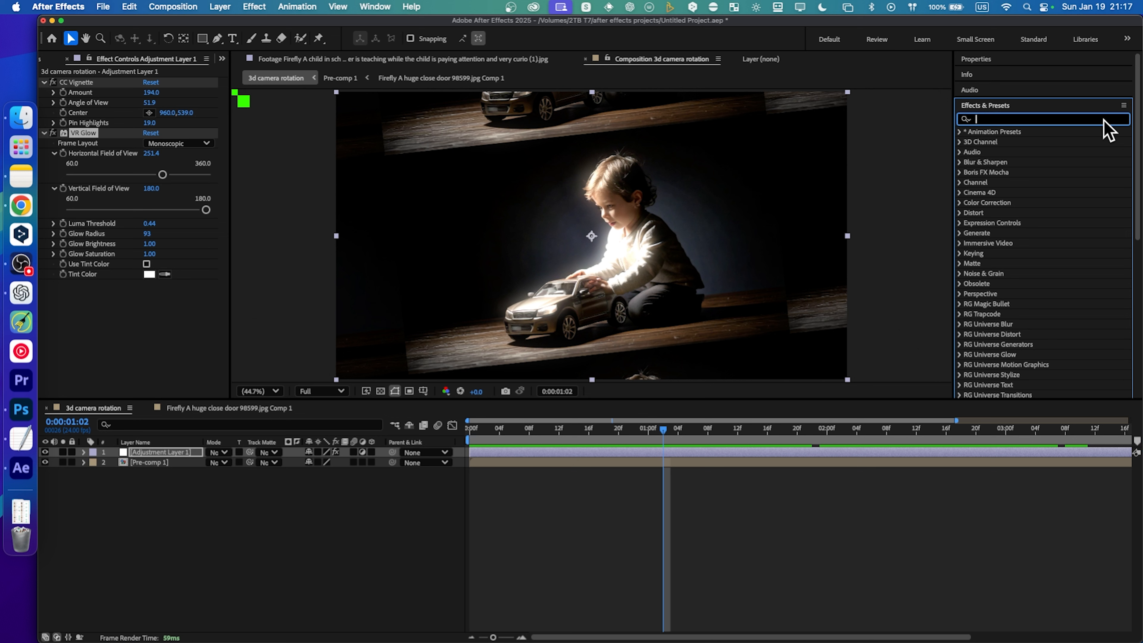
pyautogui.write('color')
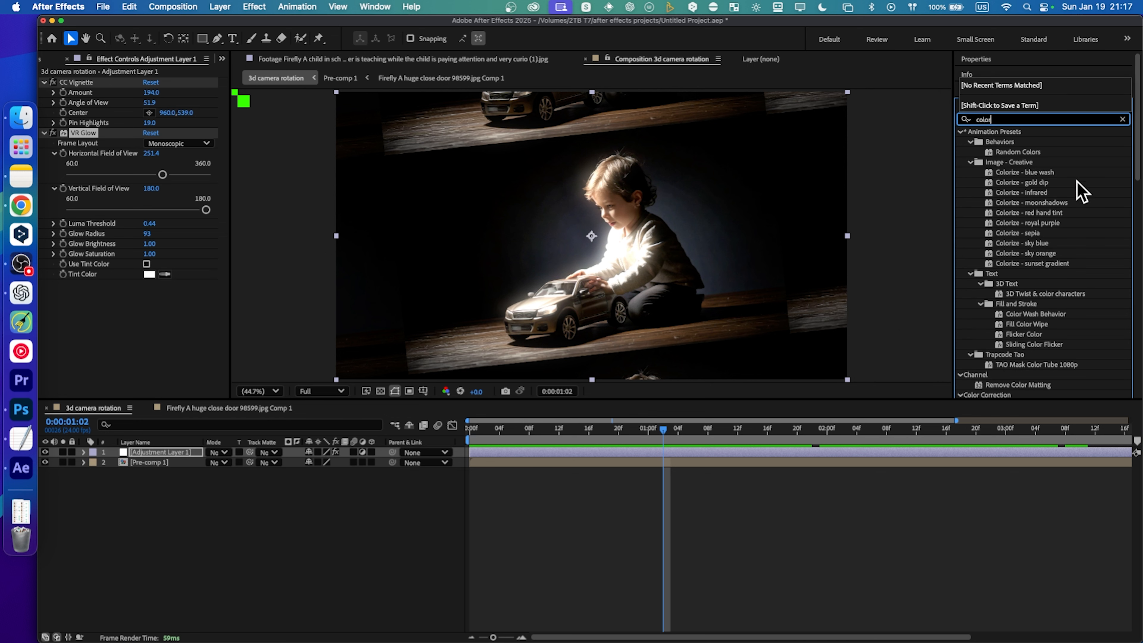
pyautogui.scroll(-5, 1081, 191)
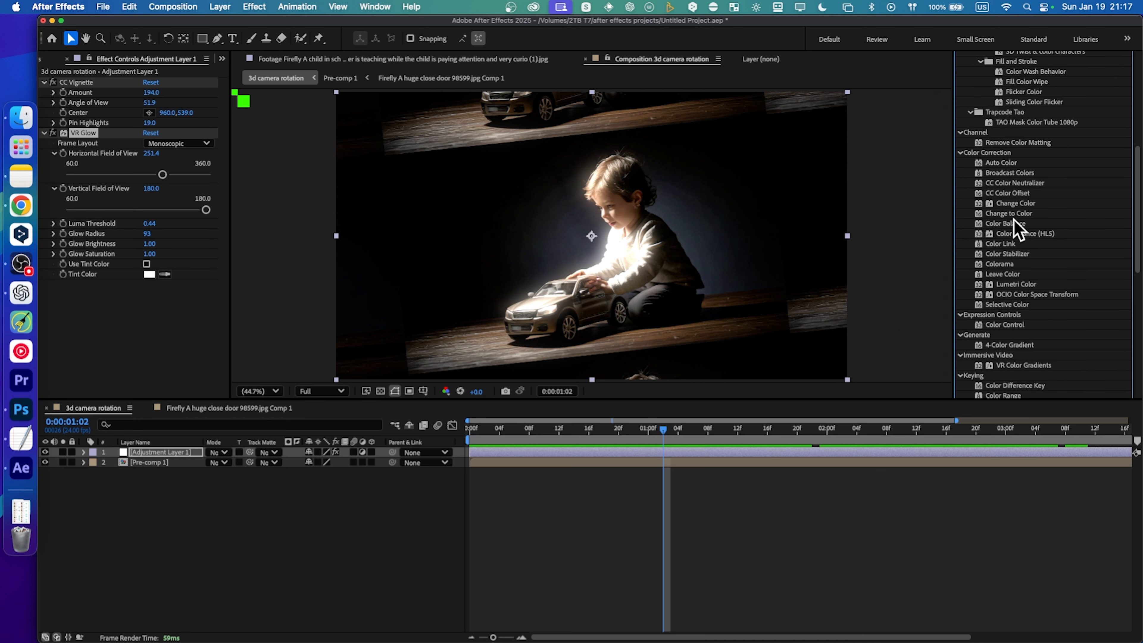
pyautogui.moveTo(1016, 227); pyautogui.dragTo(74, 336)
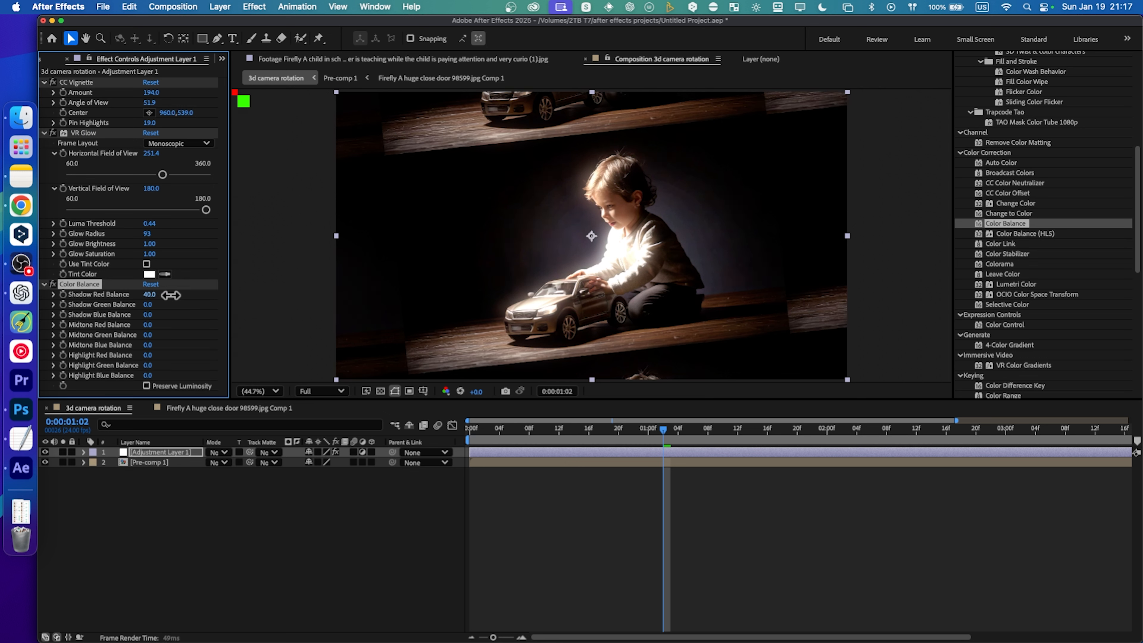
# Set the Color Balance effect's Shadow Red Balance to 4 and Shadow Green Balance to 25
pyautogui.moveTo(183, 295); pyautogui.dragTo(134, 299)
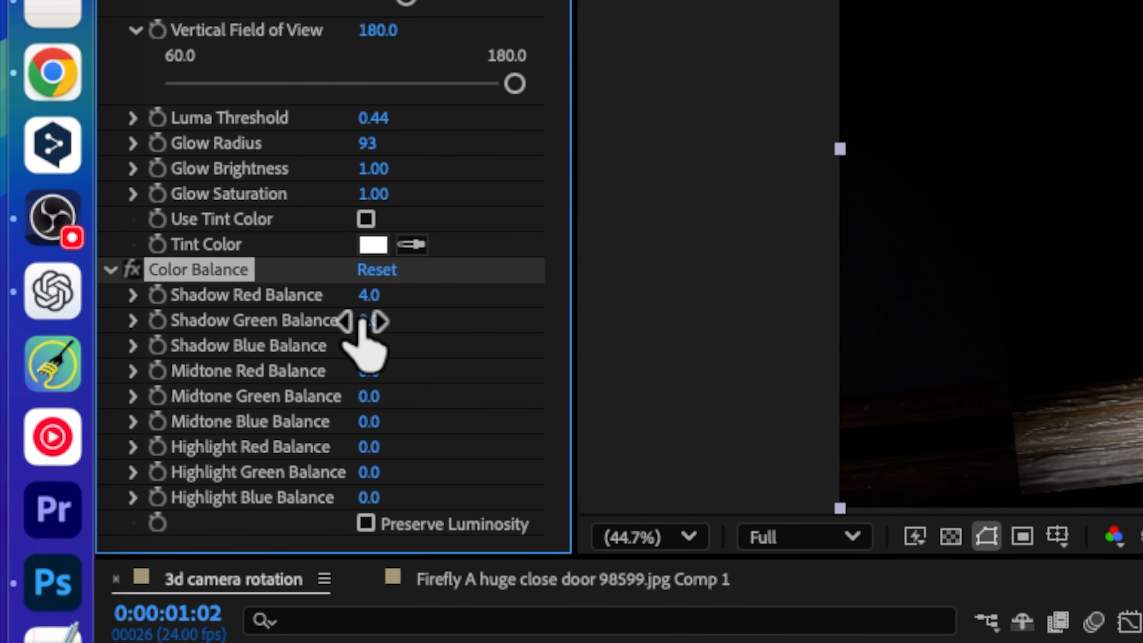
pyautogui.moveTo(151, 304); pyautogui.dragTo(180, 303)
pyautogui.moveTo(450, 324); pyautogui.dragTo(401, 324)
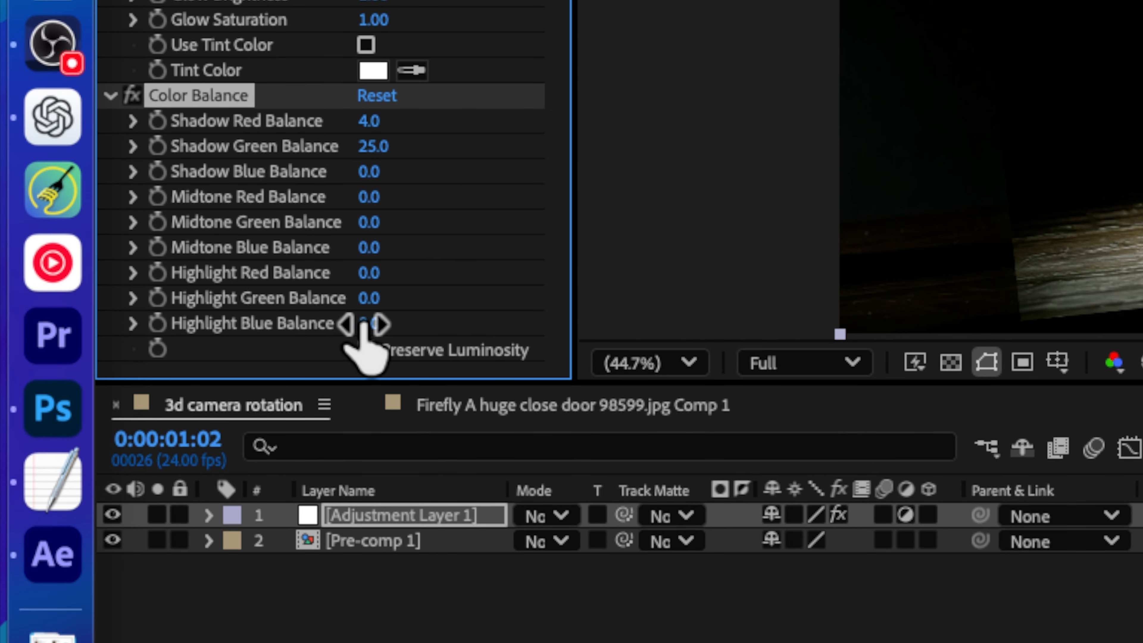
# Set the Color Balance effect's Highlight Blue Balance to 32 and scrub through the opening frames to check the look
pyautogui.moveTo(364, 324); pyautogui.dragTo(411, 324)
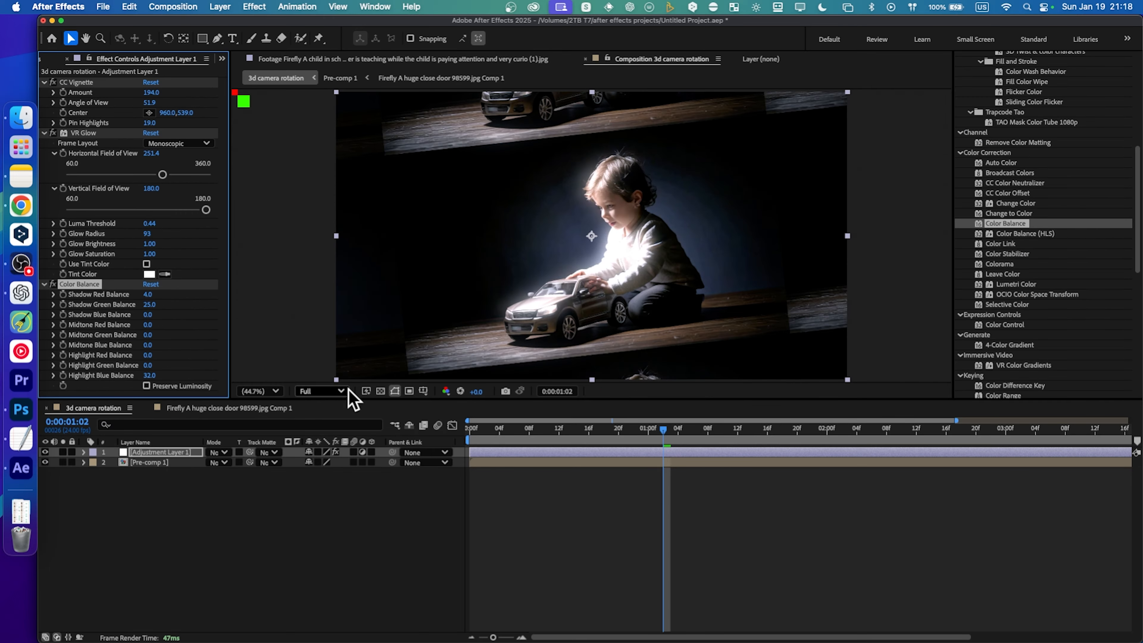
pyautogui.moveTo(526, 436); pyautogui.dragTo(603, 434)
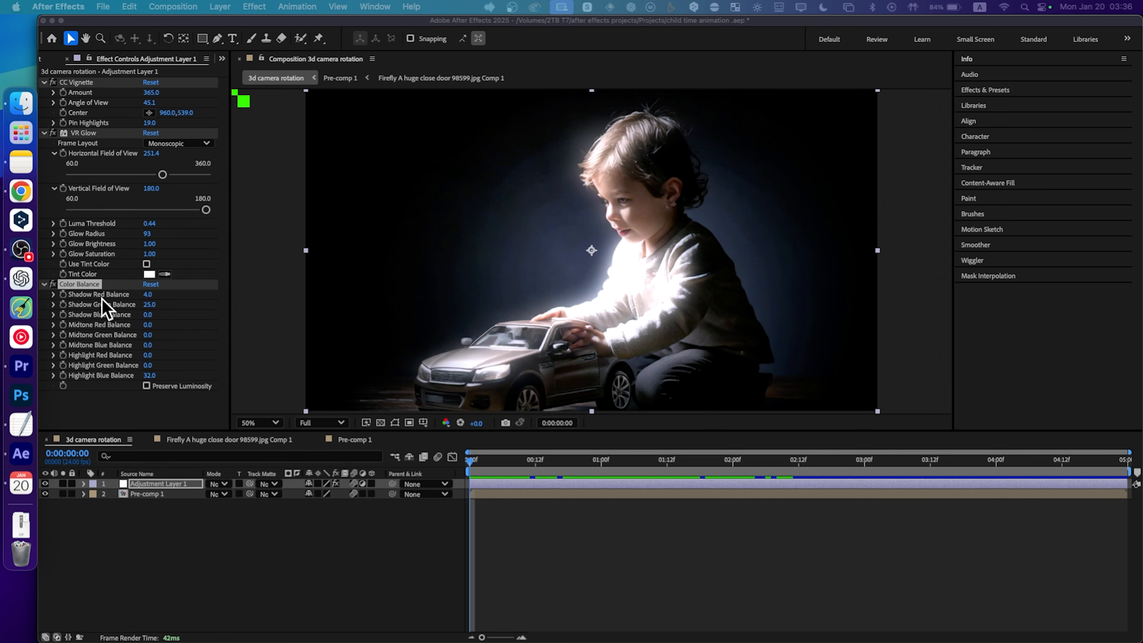
# At 0:00:00:00, enable keyframing for CC Vignette Amount, VR Glow Luma Threshold and Shadow Red Balance, with the Amount set to 208
pyautogui.moveTo(470, 459)
pyautogui.mouseDown()
pyautogui.moveTo(551, 468)
pyautogui.moveTo(470, 464)
pyautogui.mouseUp()
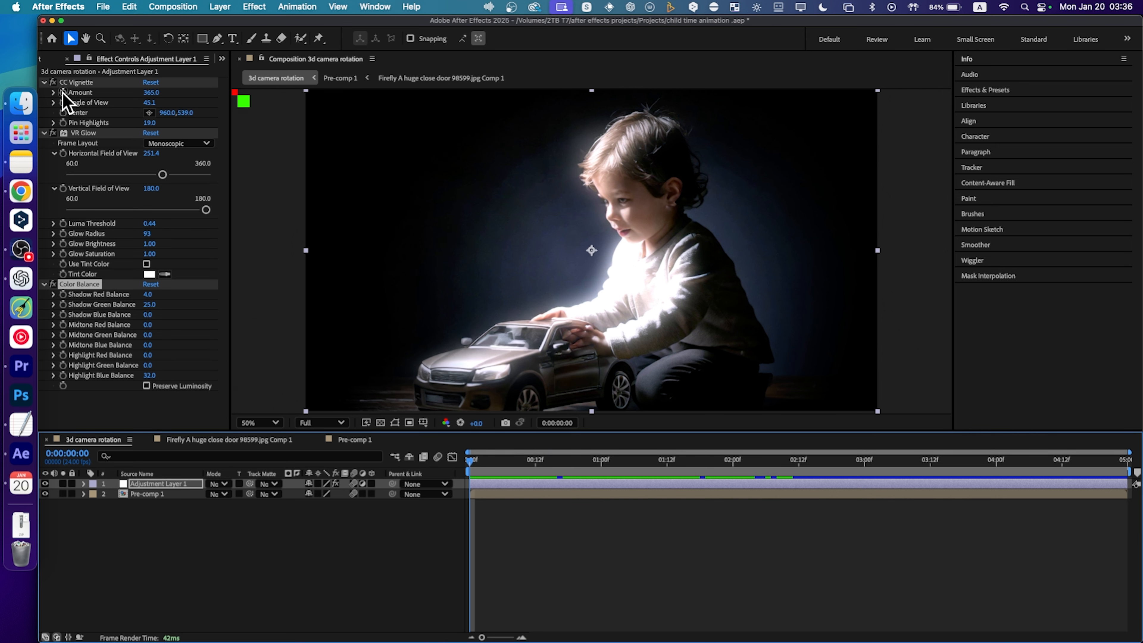
pyautogui.moveTo(151, 92)
pyautogui.mouseDown()
pyautogui.moveTo(115, 102)
pyautogui.moveTo(192, 92)
pyautogui.moveTo(132, 92)
pyautogui.mouseUp()
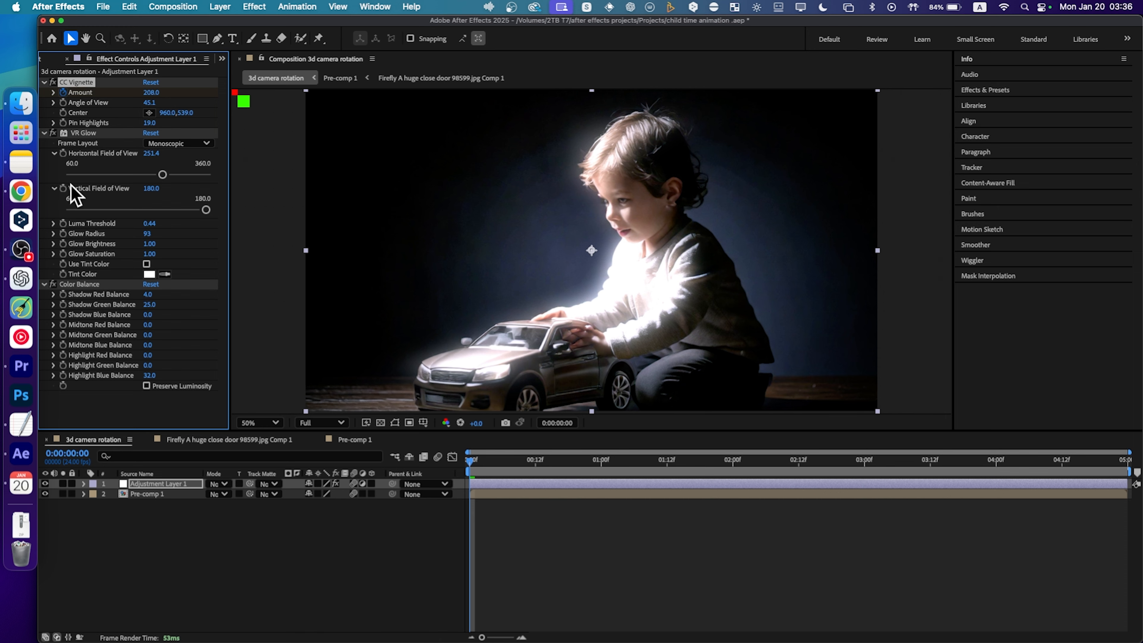
pyautogui.click(63, 223)
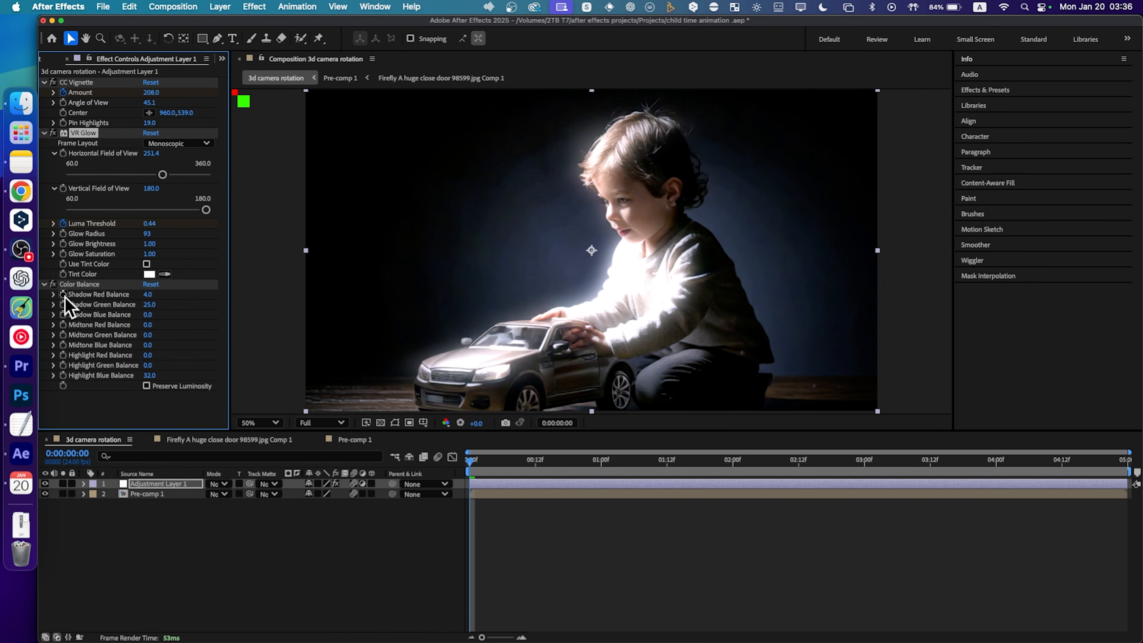
pyautogui.click(63, 294)
# Scrub to 0:00:01:08 and back to the start, and reveal the adjustment layer's keyframed properties in the timeline
pyautogui.click(538, 454)
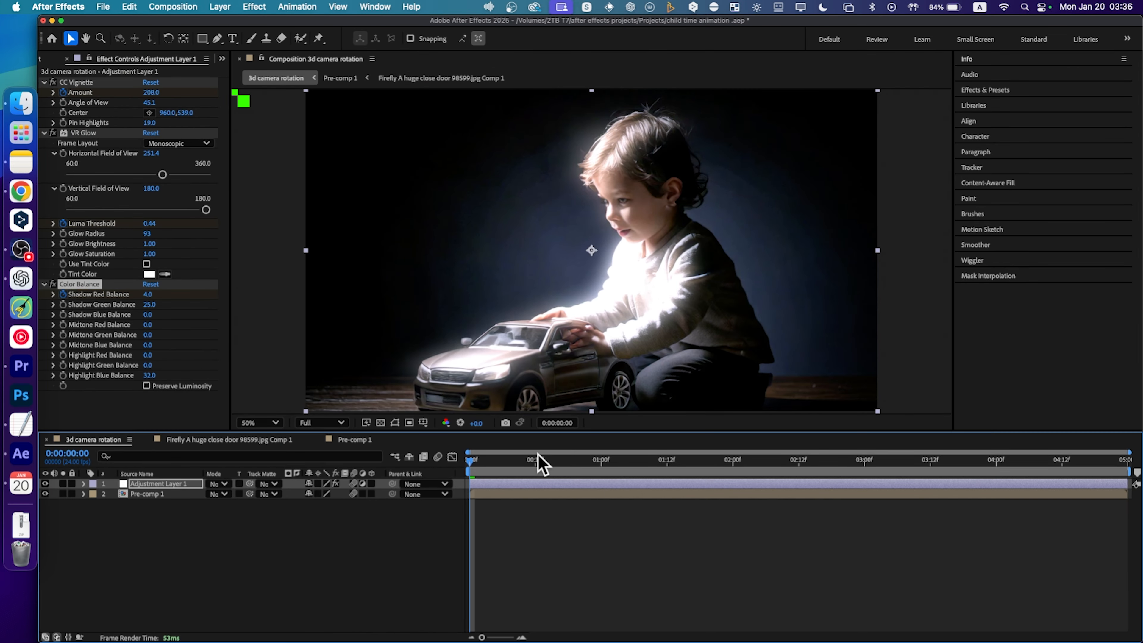
pyautogui.moveTo(547, 455); pyautogui.dragTo(645, 456)
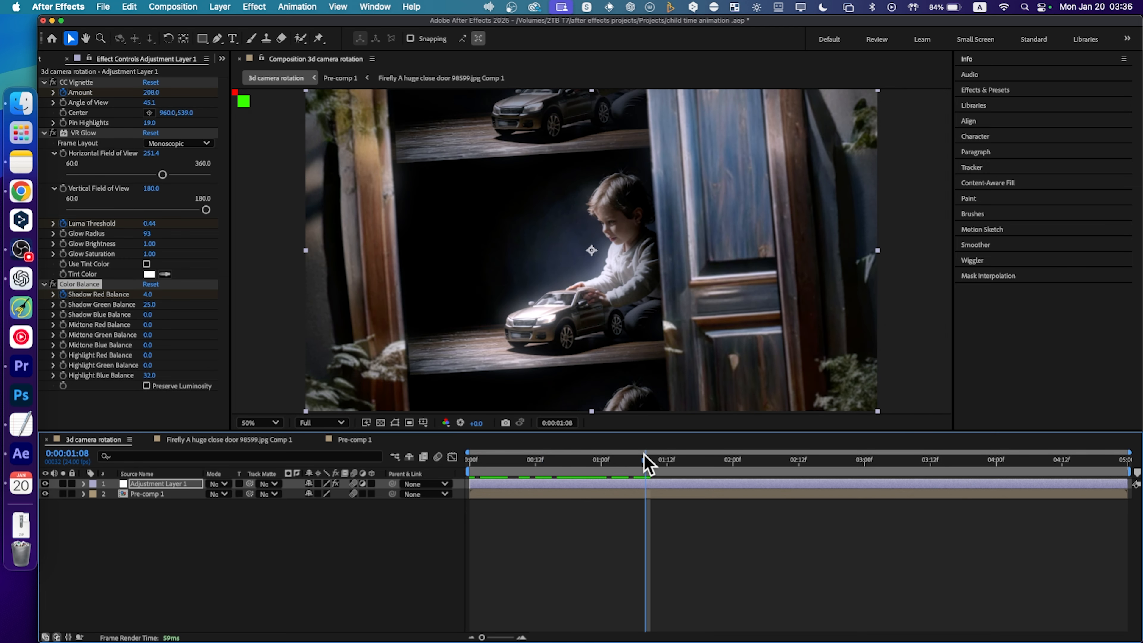
pyautogui.click(473, 457)
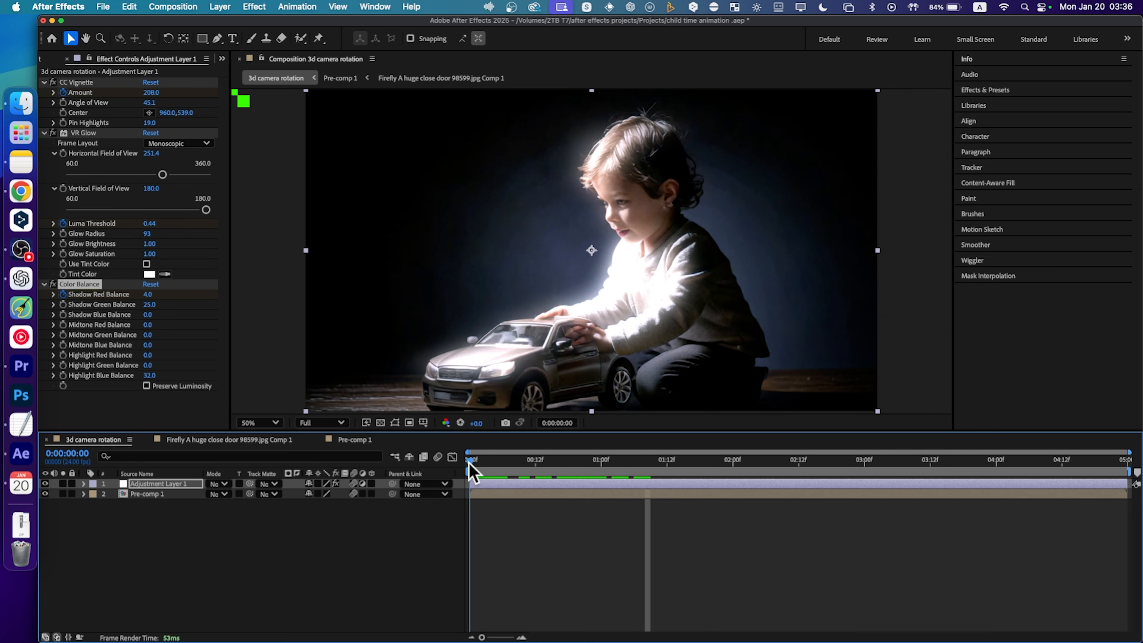
pyautogui.click(190, 484)
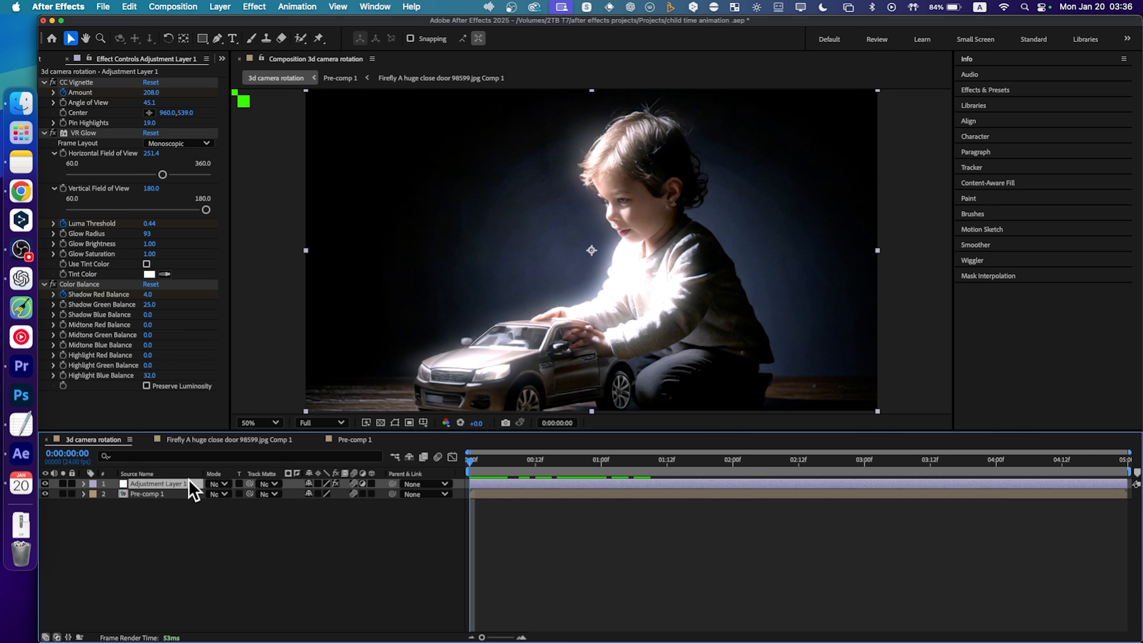
pyautogui.press('u')
# At the first frame, set the CC Vignette Amount to -343, Shadow Red Balance to 21 and Luma Threshold to 1.00
pyautogui.click(482, 511)
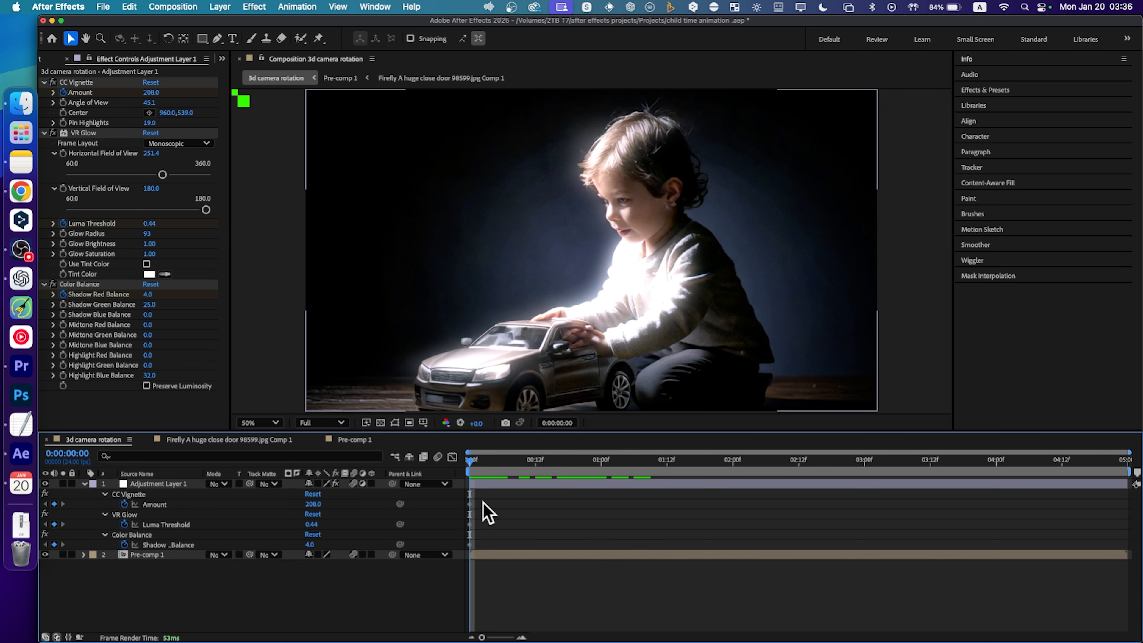
pyautogui.click(471, 504)
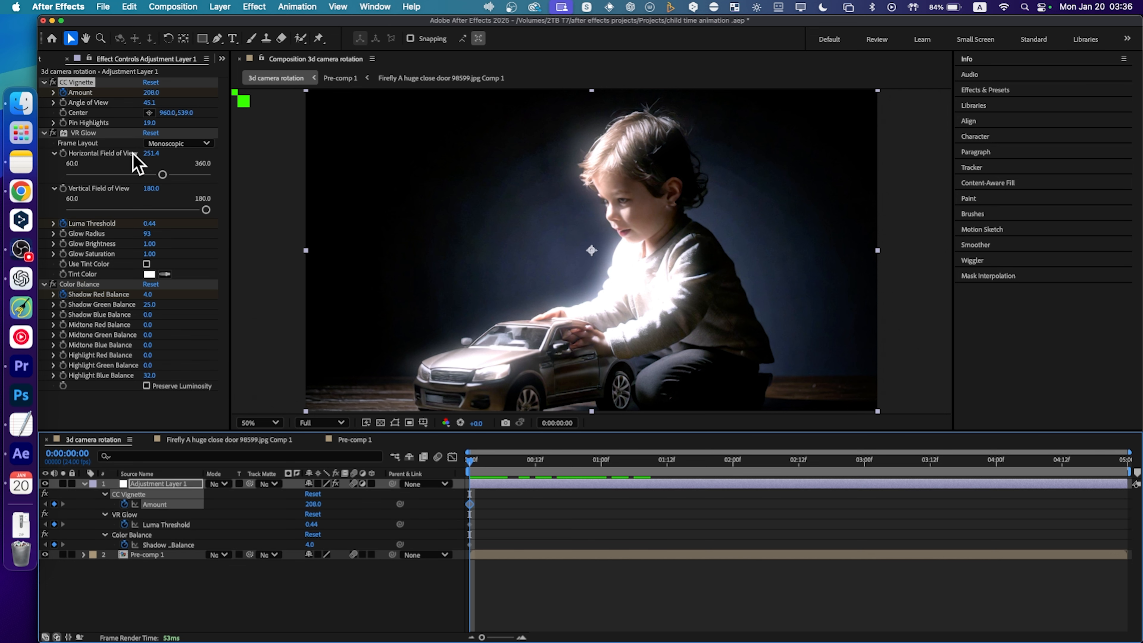
pyautogui.moveTo(152, 92); pyautogui.dragTo(5, 126)
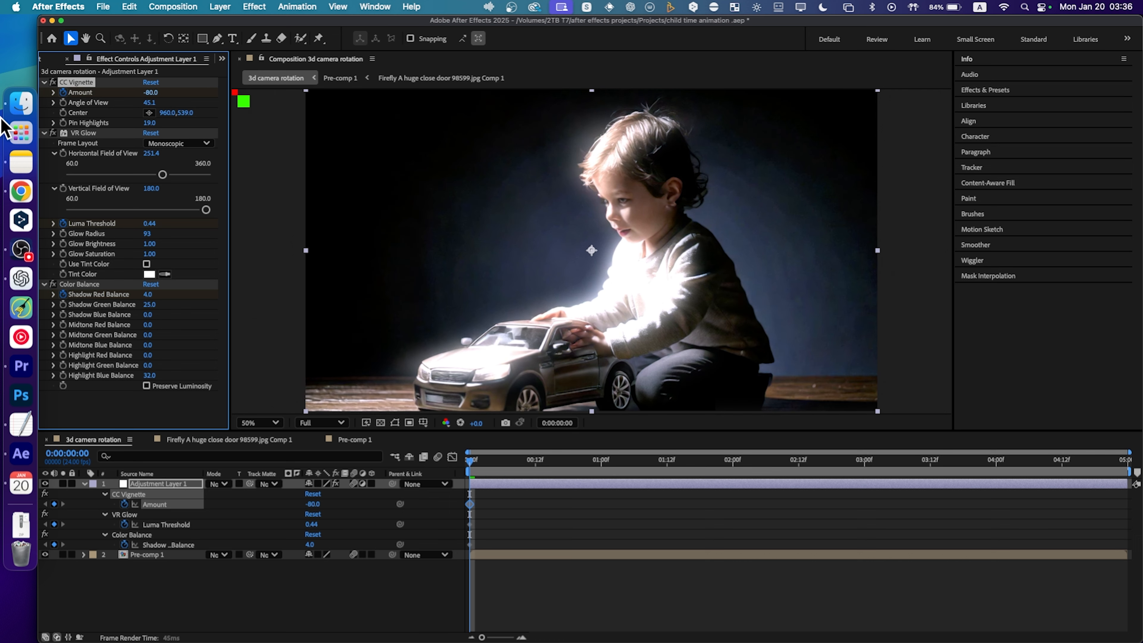
pyautogui.moveTo(152, 93); pyautogui.dragTo(3, 101)
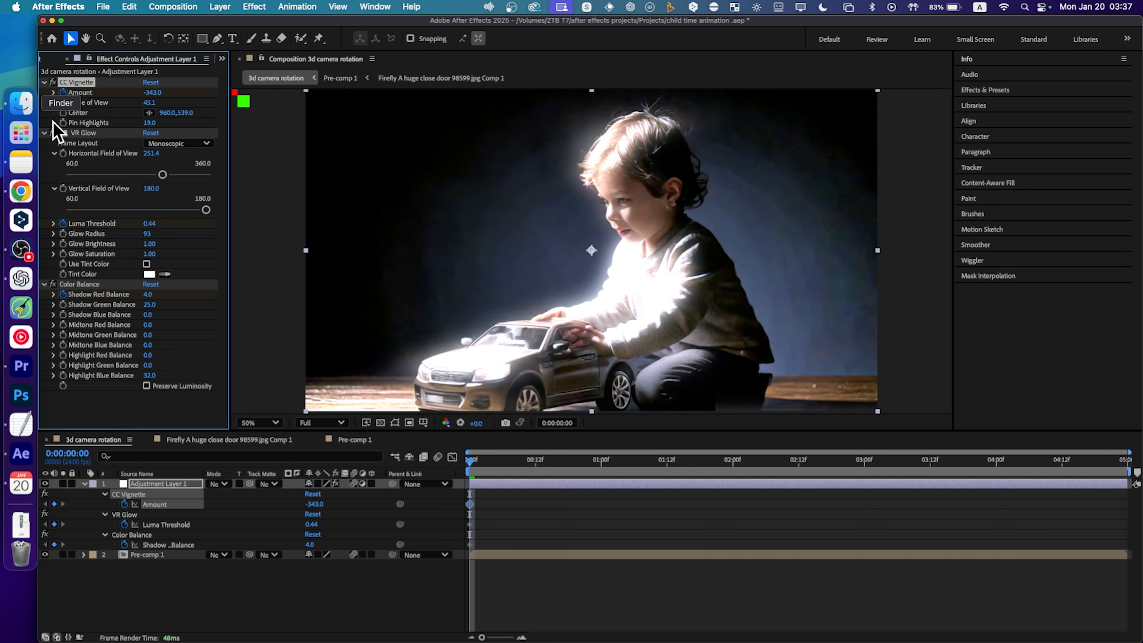
pyautogui.moveTo(149, 295)
pyautogui.mouseDown()
pyautogui.moveTo(223, 294)
pyautogui.moveTo(156, 295)
pyautogui.mouseUp()
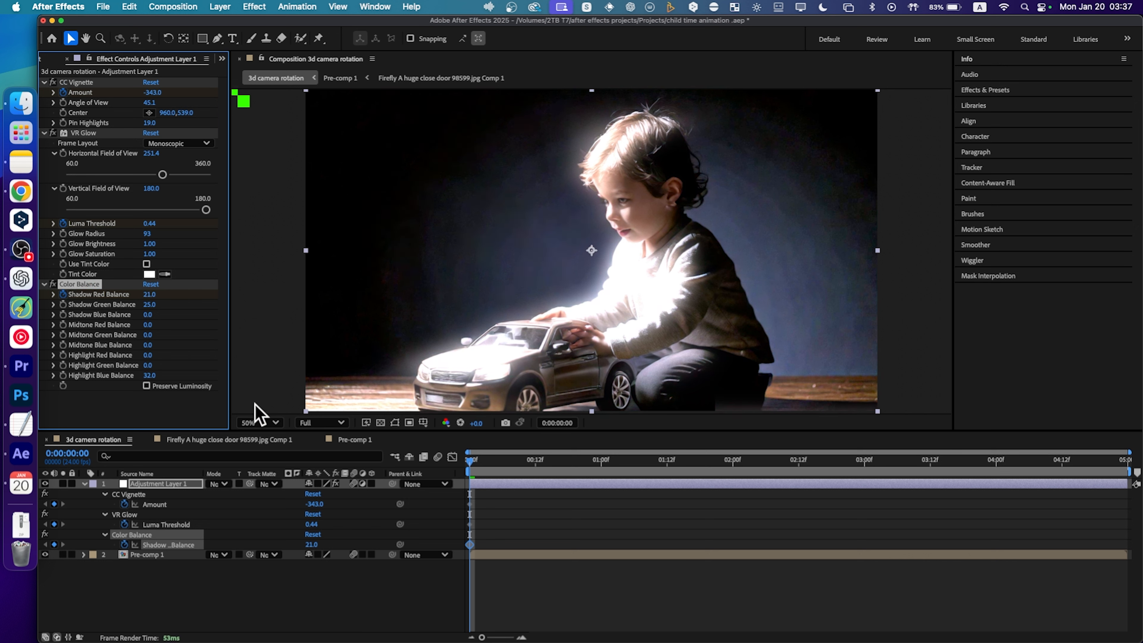
pyautogui.click(156, 524)
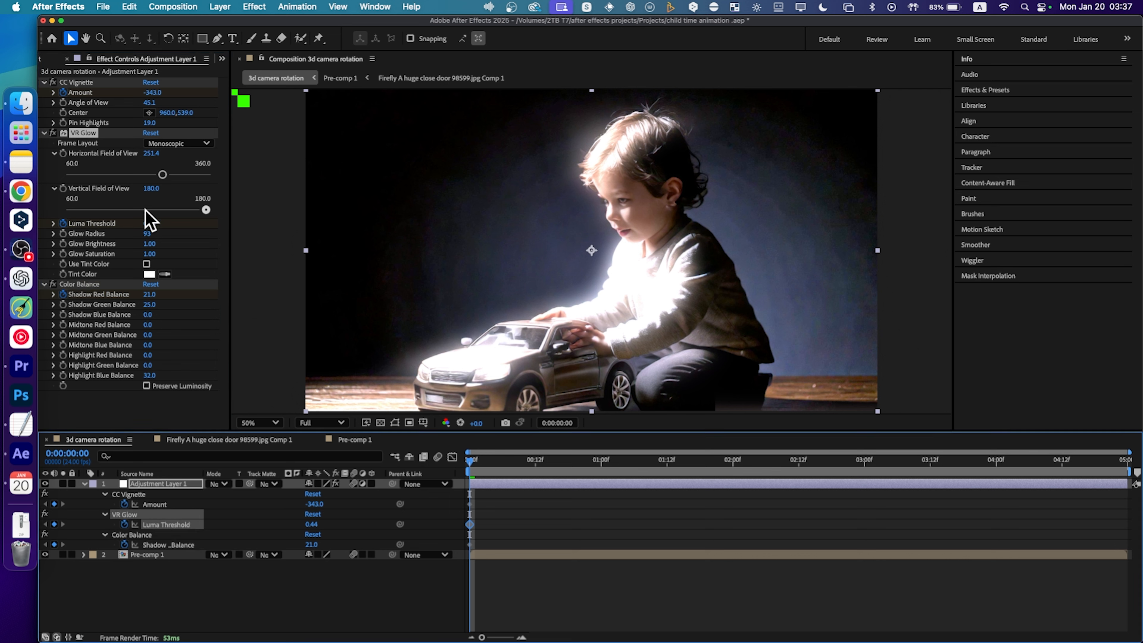
pyautogui.moveTo(148, 224); pyautogui.dragTo(176, 222)
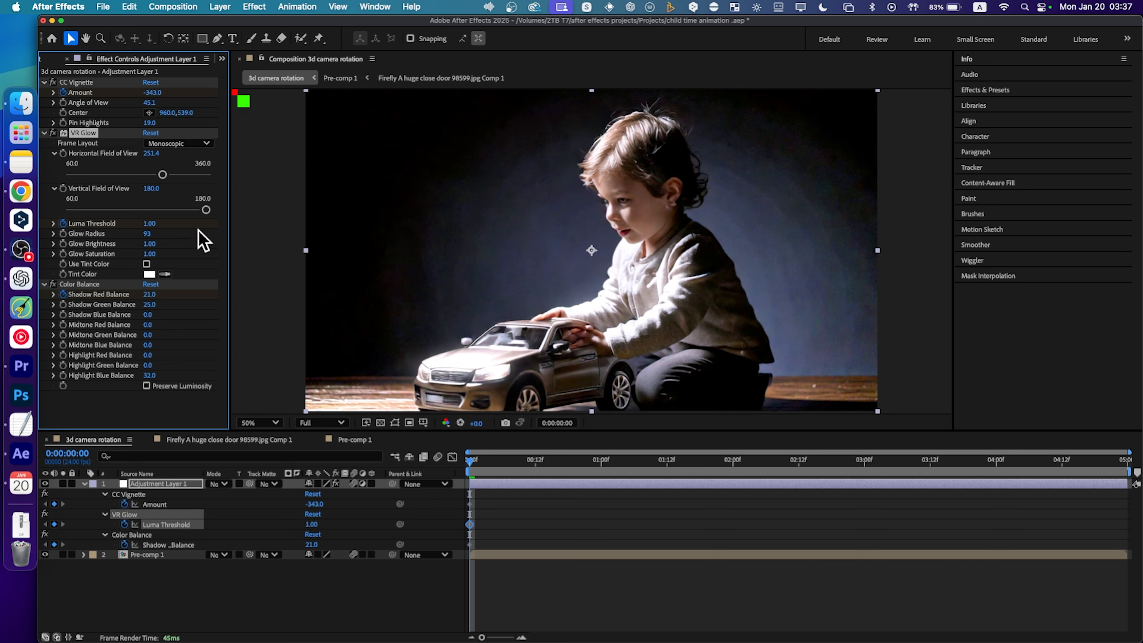
# Add keyframes at 0:00:00:11 that hold the vignette Amount, Luma Threshold and Shadow Red Balance
pyautogui.moveTo(503, 460); pyautogui.dragTo(601, 460)
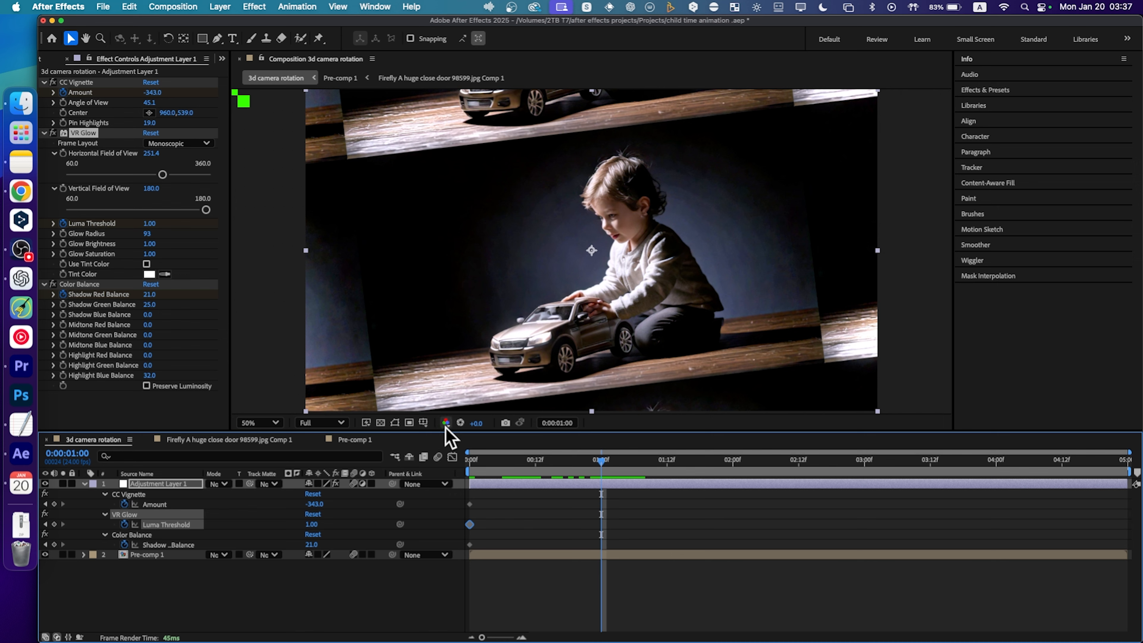
pyautogui.click(569, 465)
pyautogui.moveTo(568, 466); pyautogui.dragTo(529, 466)
pyautogui.click(54, 504)
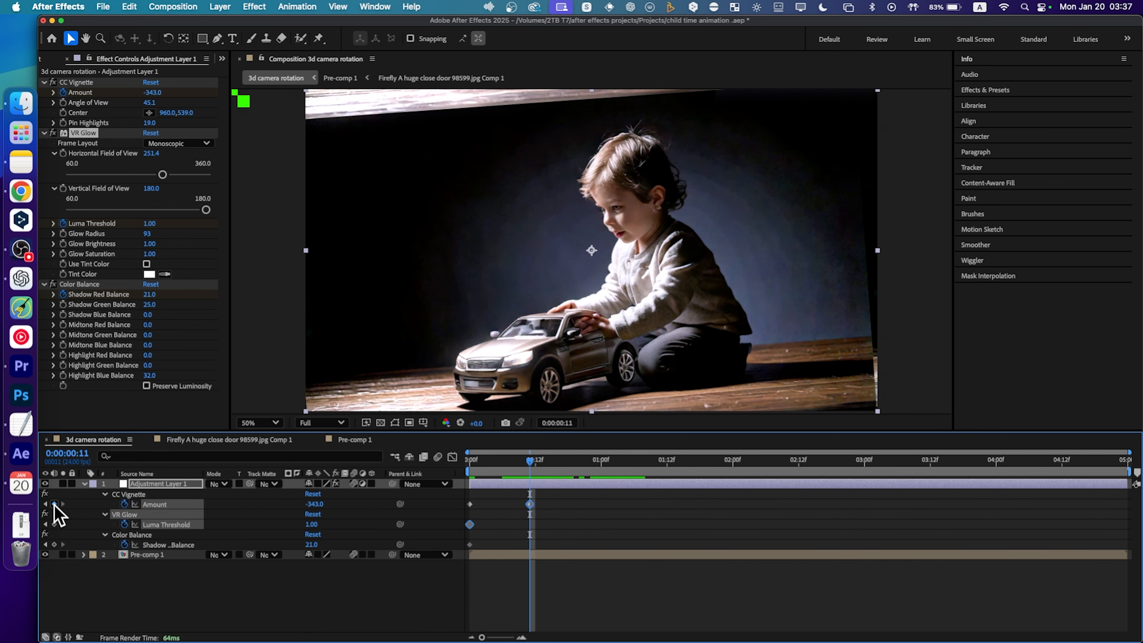
pyautogui.click(54, 524)
pyautogui.click(54, 544)
# At 0:00:00:20, set the CC Vignette Amount to 383 and the VR Glow Luma Threshold to 0.46
pyautogui.click(579, 461)
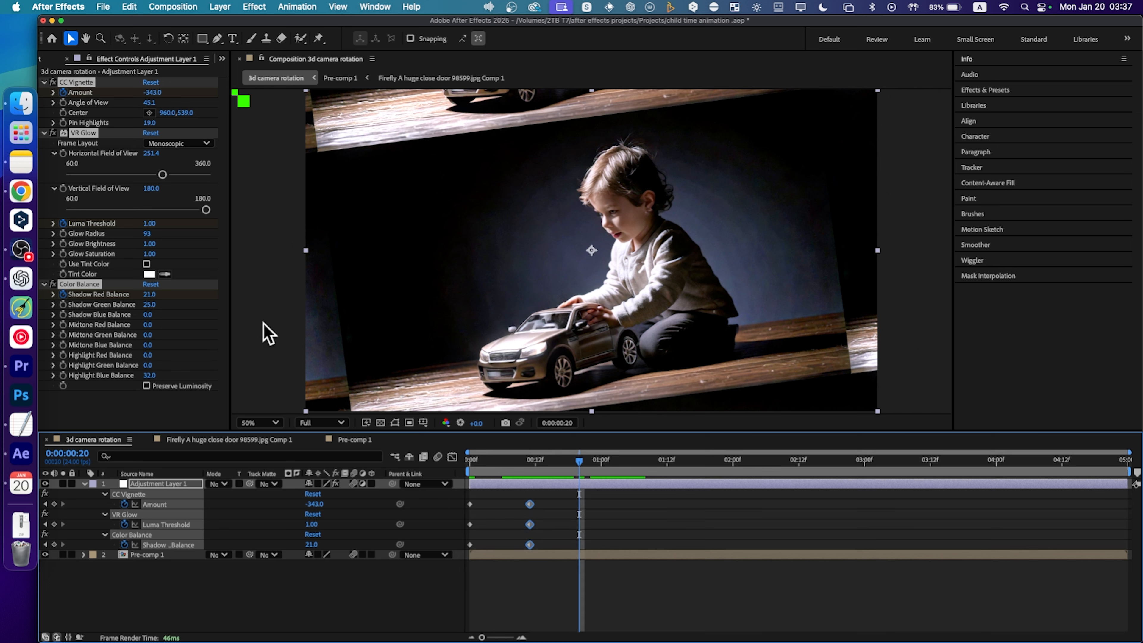
pyautogui.moveTo(151, 92); pyautogui.dragTo(602, 111)
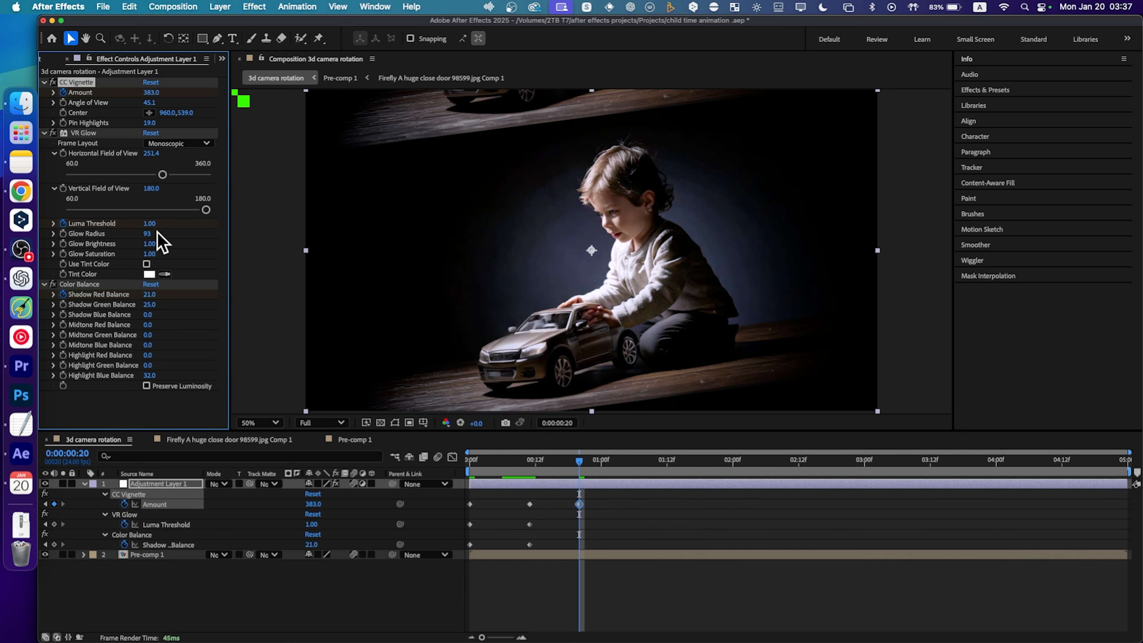
pyautogui.moveTo(150, 224); pyautogui.dragTo(117, 224)
# Add keyframes at 0:00:01:11 that hold the vignette Amount, Luma Threshold and Shadow Red Balance
pyautogui.moveTo(585, 460); pyautogui.dragTo(719, 472)
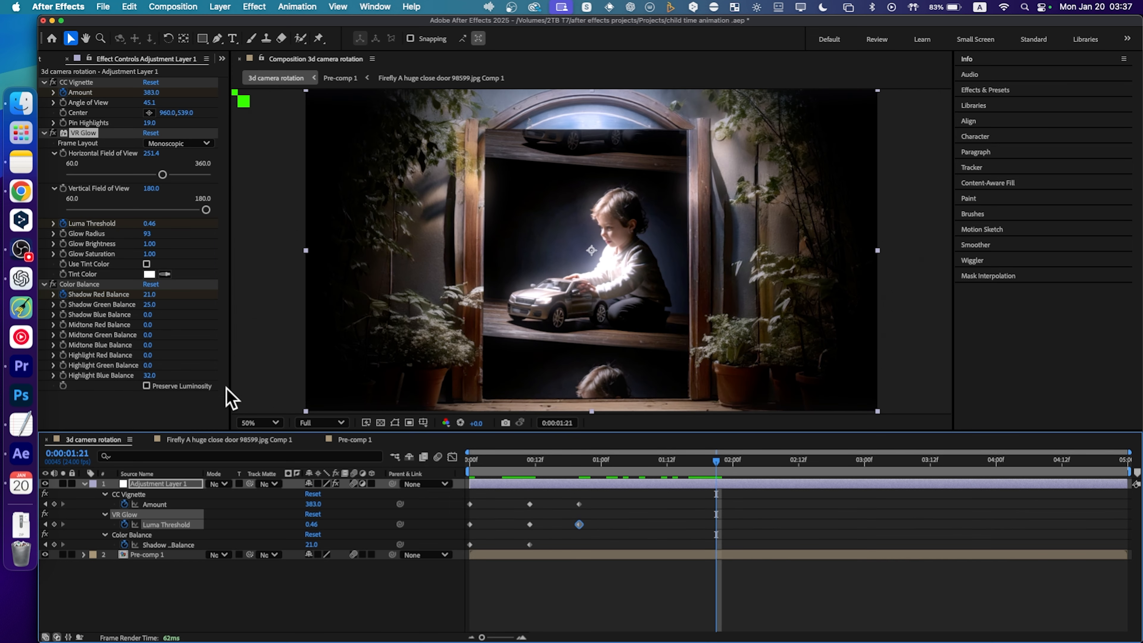
pyautogui.click(661, 460)
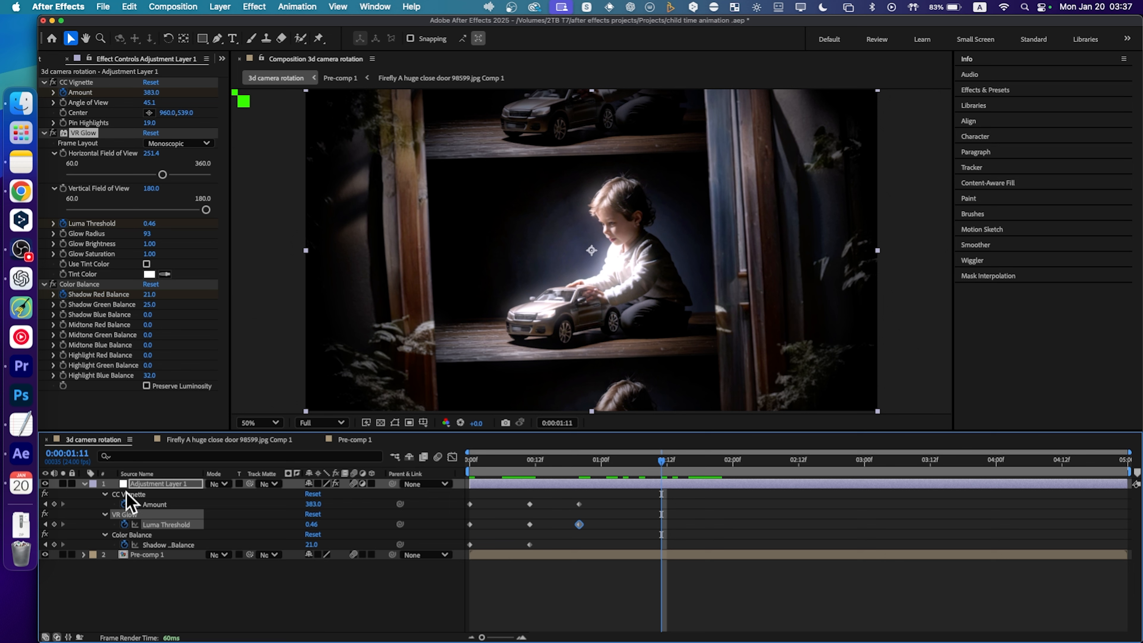
pyautogui.click(54, 504)
pyautogui.click(54, 524)
pyautogui.click(54, 545)
# At 0:00:01:22, set the CC Vignette Amount to -131 and lower the VR Glow Luma Threshold to 0.12
pyautogui.click(723, 471)
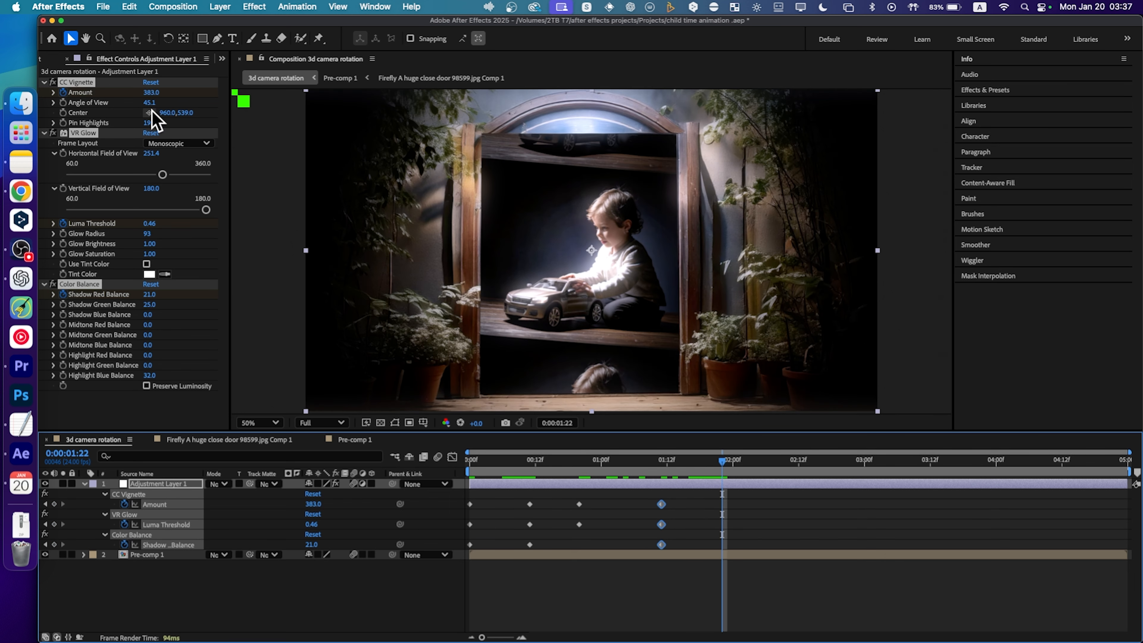
pyautogui.moveTo(151, 92); pyautogui.dragTo(3, 104)
pyautogui.moveTo(150, 92); pyautogui.dragTo(19, 102)
pyautogui.moveTo(150, 223); pyautogui.dragTo(73, 220)
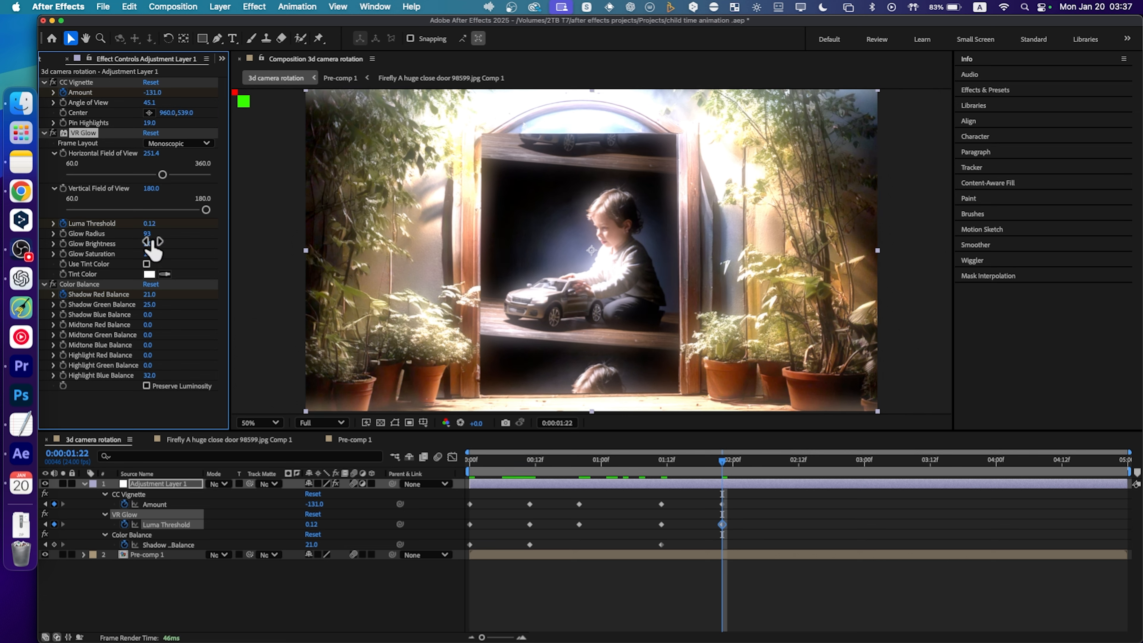
# Set VR Glow's Luma Threshold to 0.23, Glow Radius to 30, Horizontal Field of View to 197 and Glow Brightness to 0
pyautogui.moveTo(147, 233)
pyautogui.mouseDown()
pyautogui.moveTo(86, 234)
pyautogui.moveTo(153, 225)
pyautogui.moveTo(125, 231)
pyautogui.moveTo(136, 232)
pyautogui.mouseUp()
pyautogui.moveTo(162, 176); pyautogui.dragTo(136, 175)
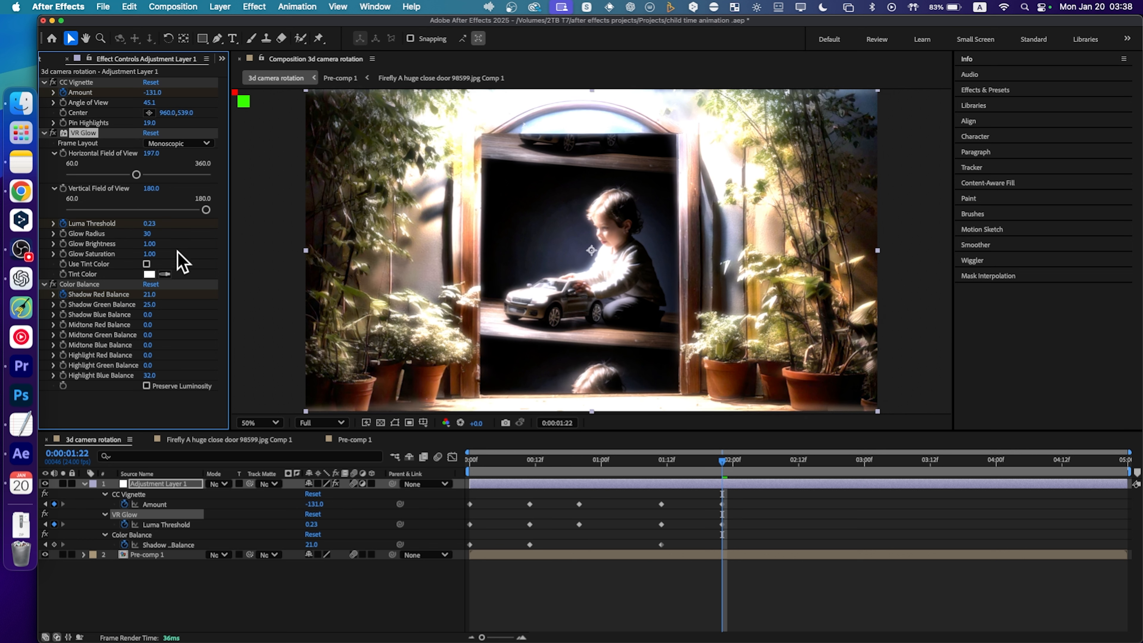
pyautogui.moveTo(149, 244); pyautogui.dragTo(136, 245)
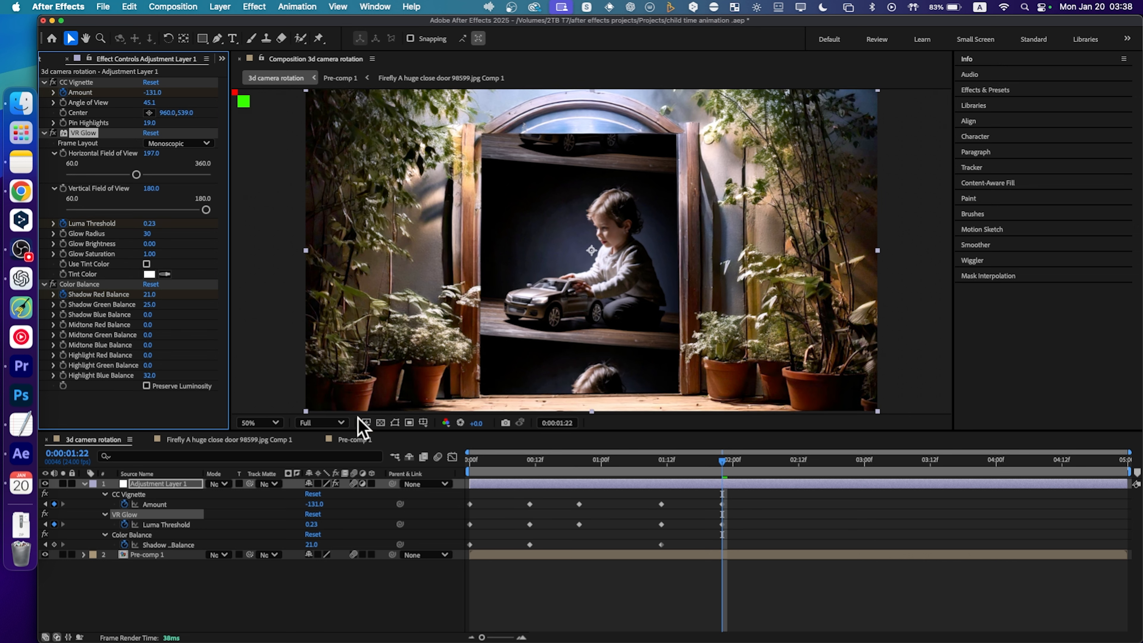
# Scrub through the animation to 0:00:03:13, collapse the adjustment layer's properties and return to the first frame
pyautogui.moveTo(468, 460); pyautogui.dragTo(937, 466)
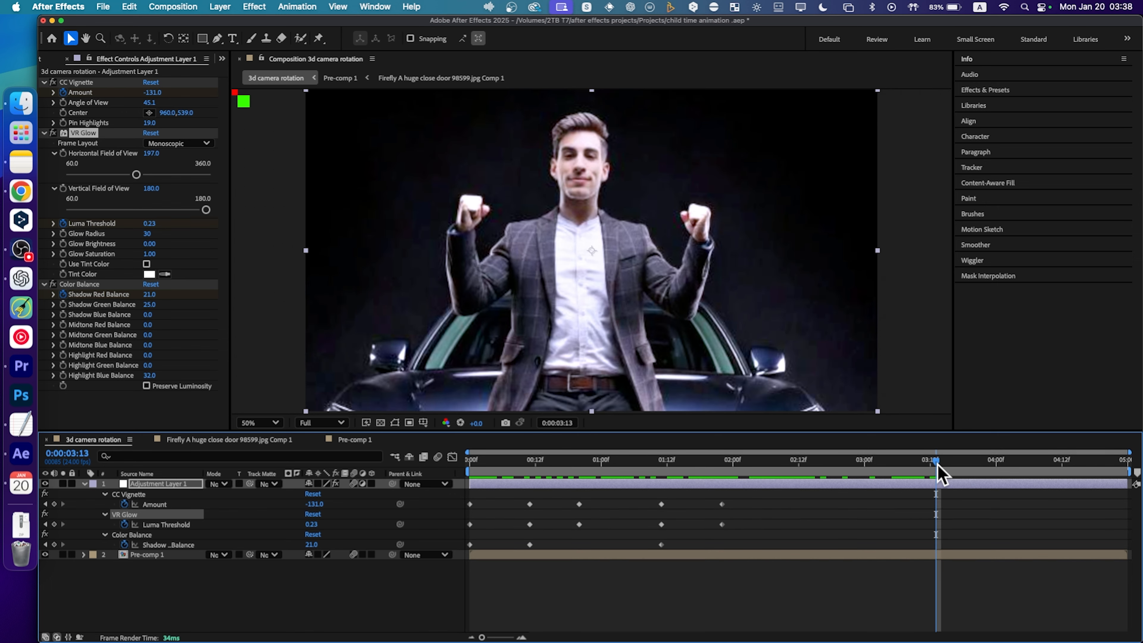
pyautogui.click(84, 484)
pyautogui.moveTo(497, 464); pyautogui.dragTo(442, 467)
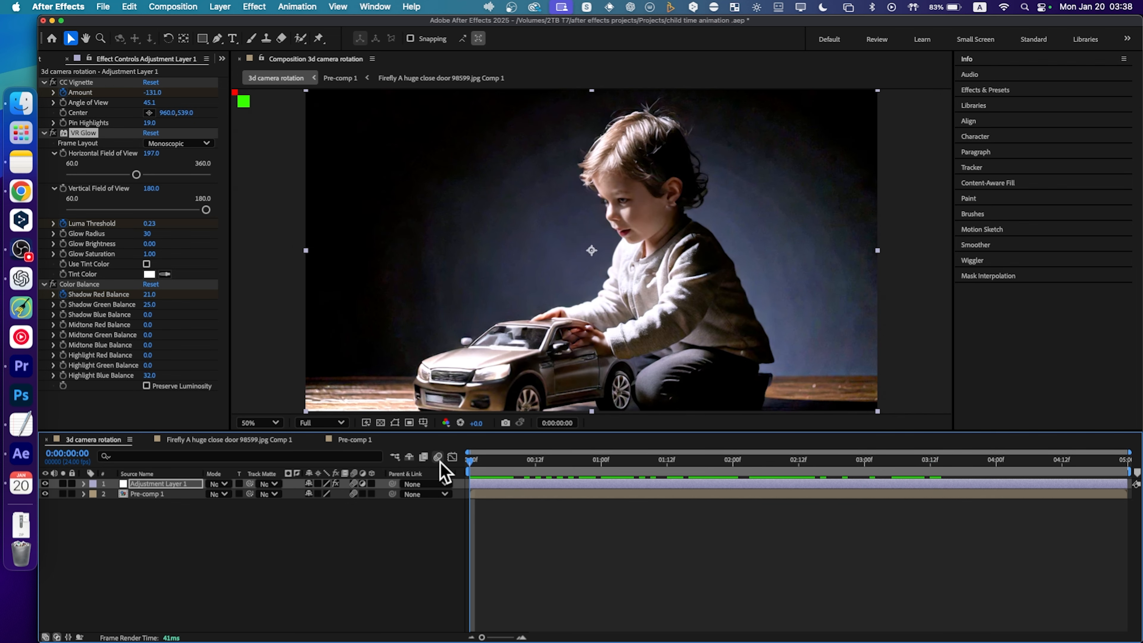